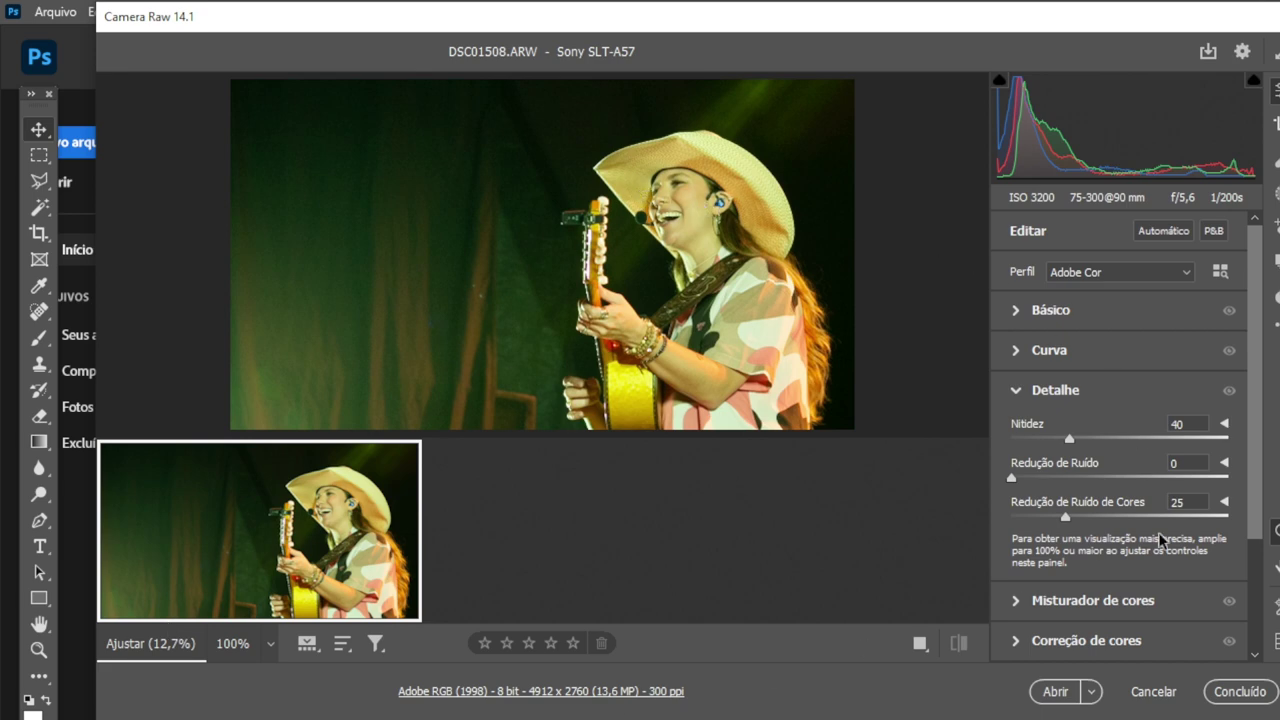
Step: Inspect the hat, face, microphone and guitar headstock at 100% zoom, then fit the photo
click(659, 198)
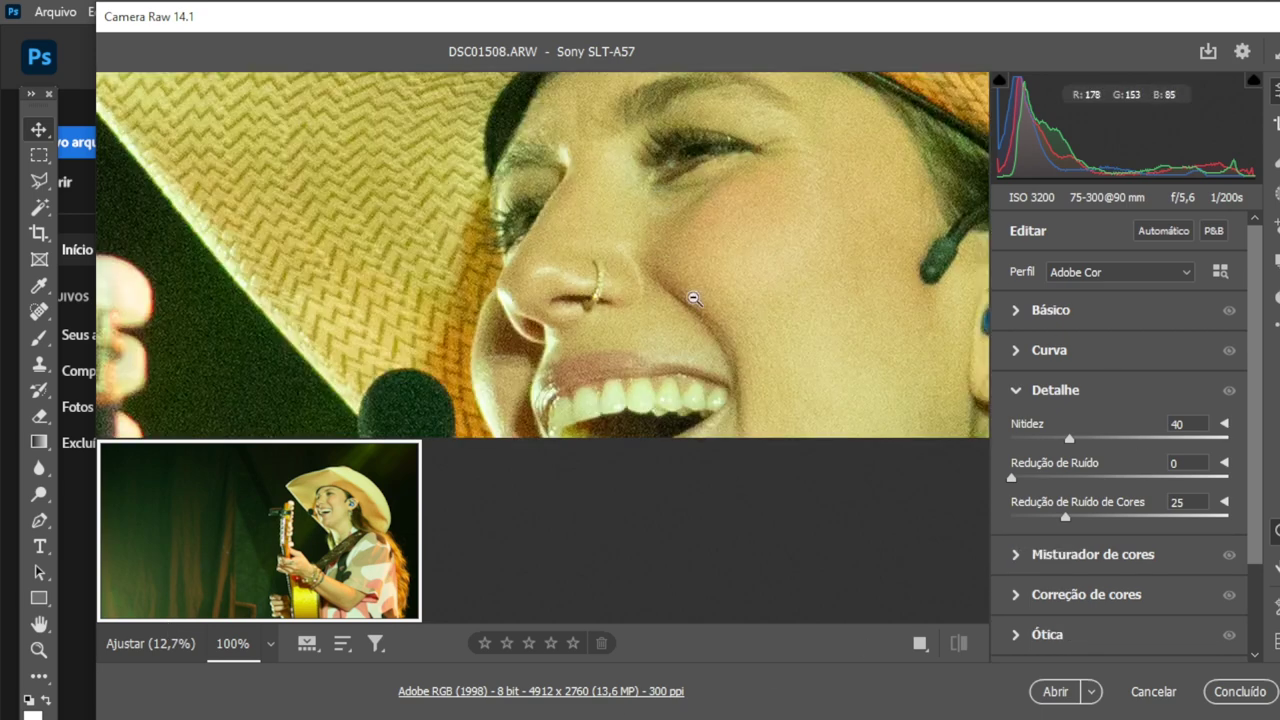
mouse_move(431, 258)
mouse_down()
mouse_move(495, 371)
mouse_move(408, 534)
mouse_move(131, 229)
mouse_up()
mouse_move(651, 346)
mouse_down()
mouse_move(606, 153)
mouse_move(529, 103)
mouse_up()
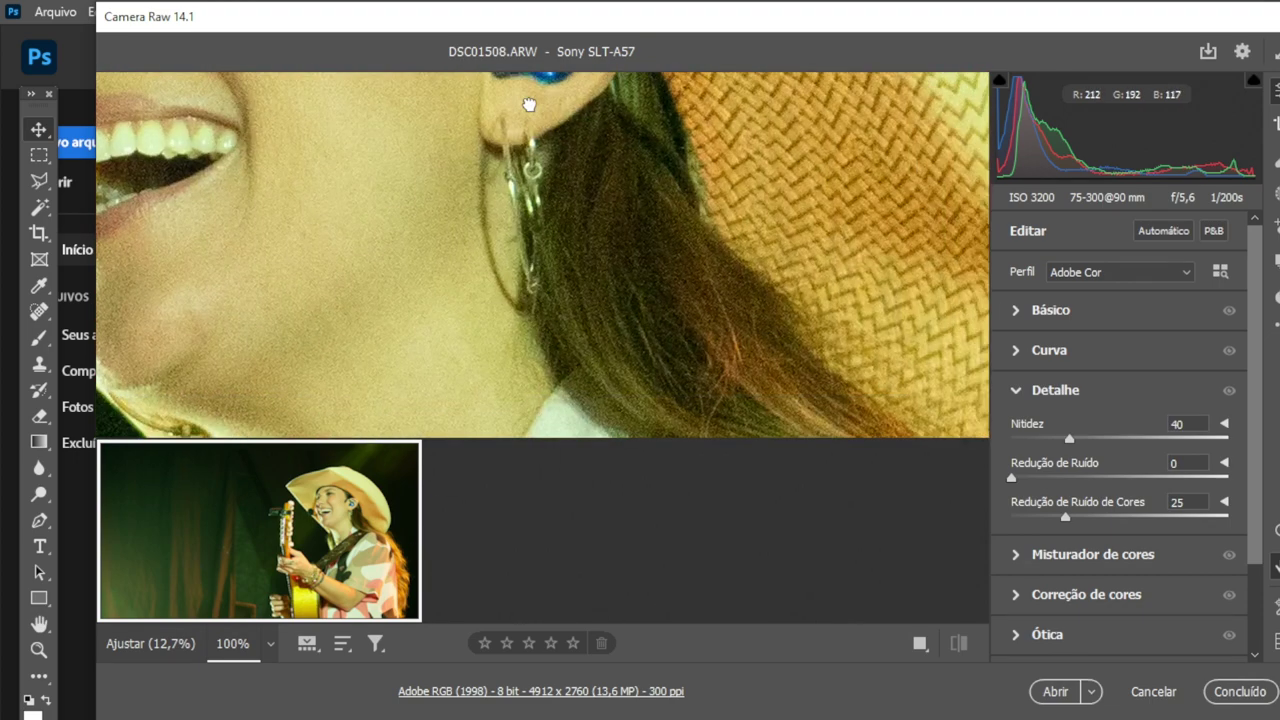
drag(149, 277, 604, 222)
mouse_move(300, 400)
mouse_down()
mouse_move(594, 180)
mouse_move(686, 357)
mouse_move(757, 397)
mouse_up()
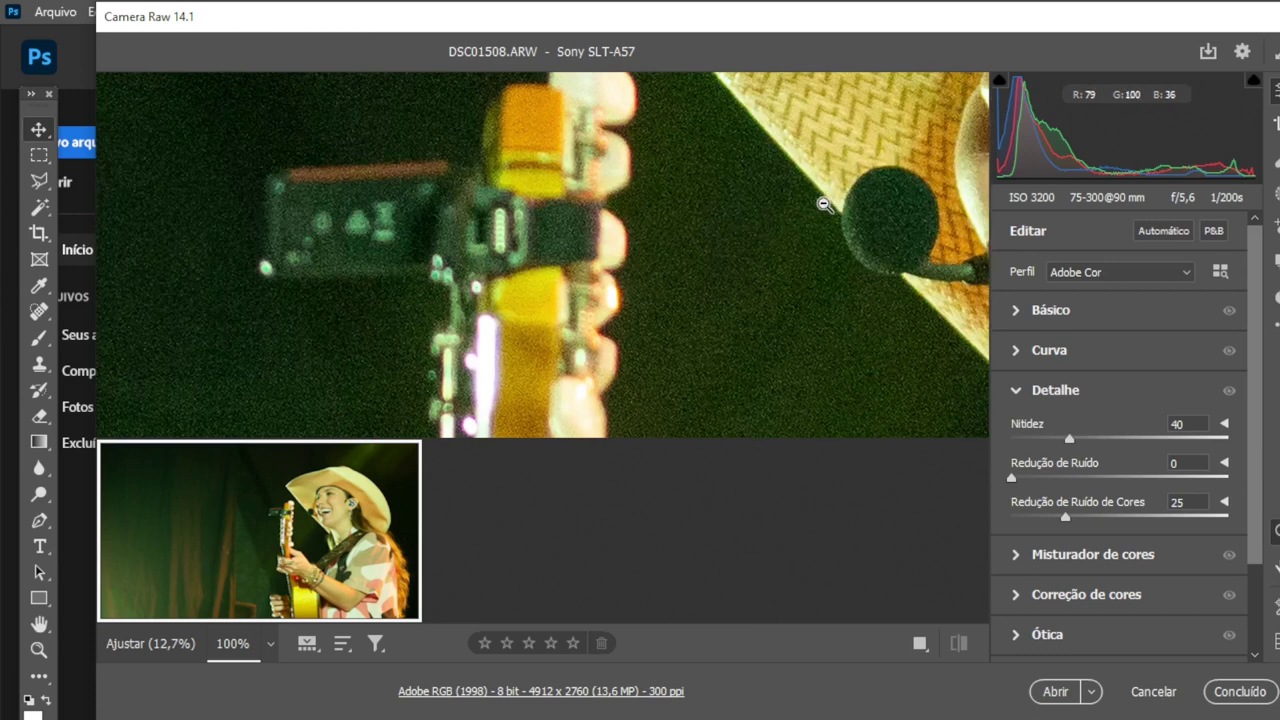
click(827, 205)
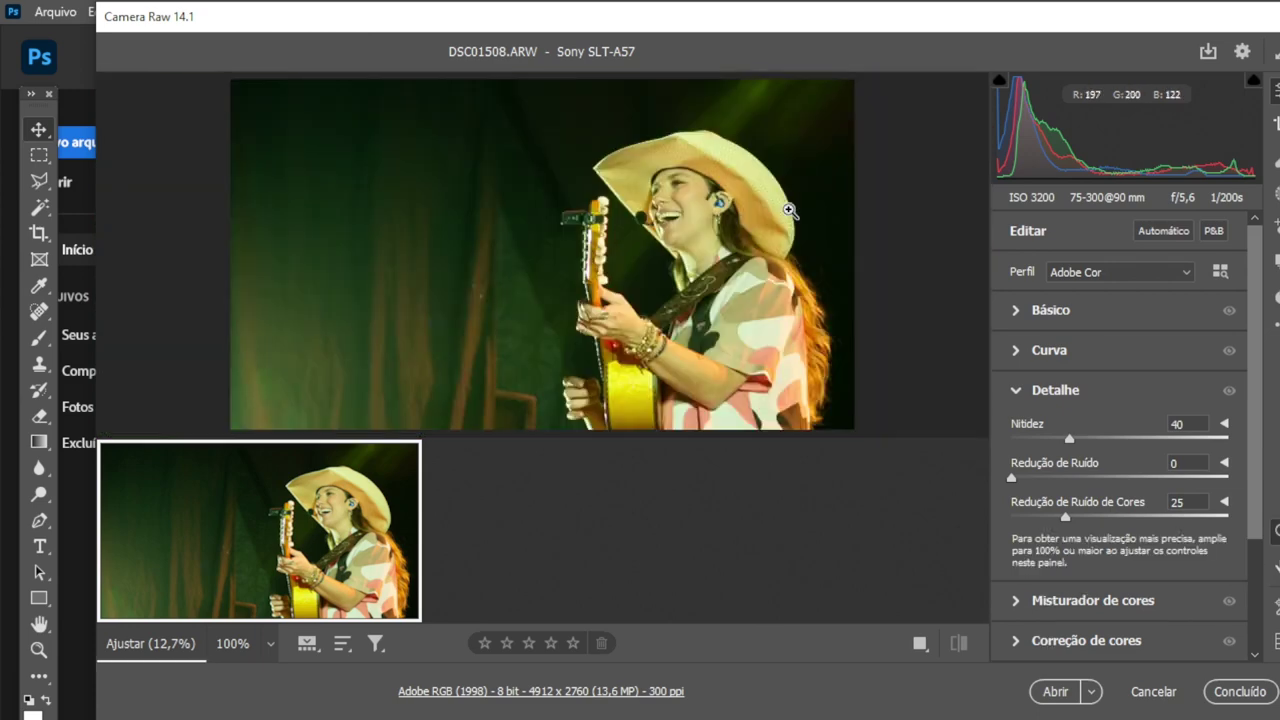
Step: Zoom in again on the hat, earpiece, mouth and headstock, then fit the photo back in view
click(587, 133)
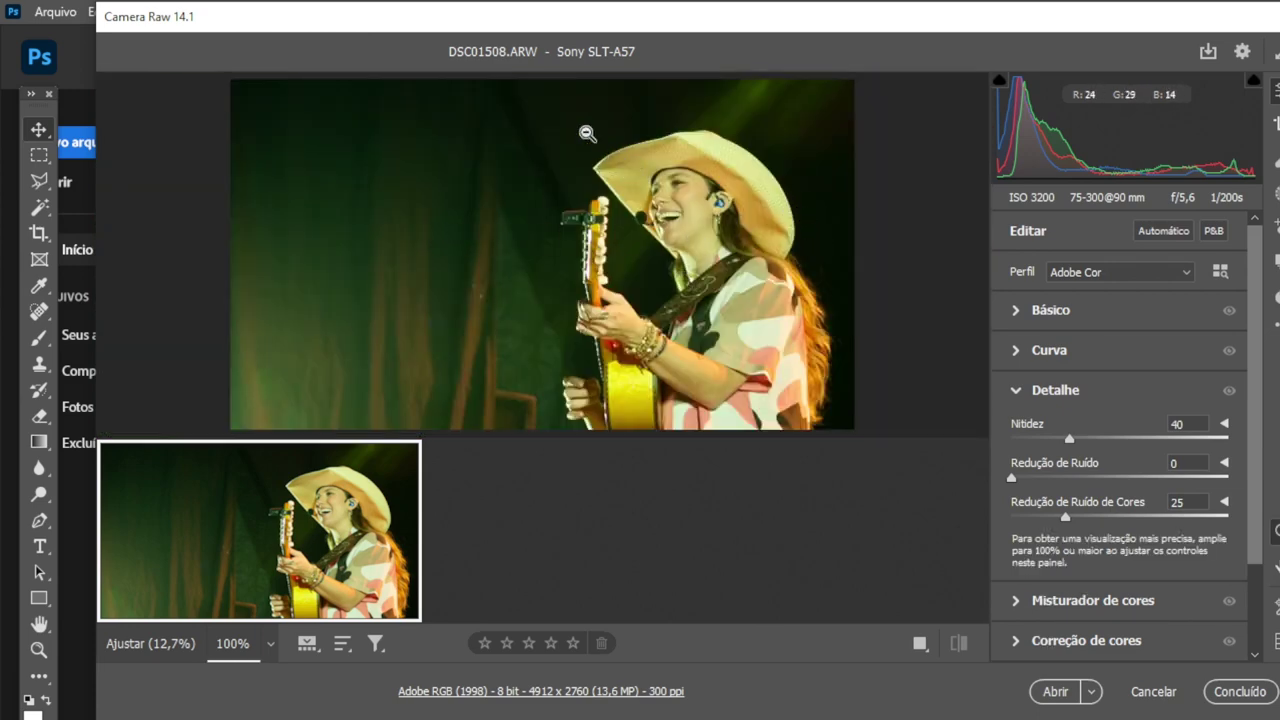
mouse_move(677, 223)
mouse_down()
mouse_move(840, 371)
mouse_move(393, 67)
mouse_up()
mouse_move(803, 269)
mouse_down()
mouse_move(630, 112)
mouse_move(344, 385)
mouse_up()
mouse_move(786, 220)
mouse_down()
mouse_move(449, 391)
mouse_move(1055, 155)
mouse_up()
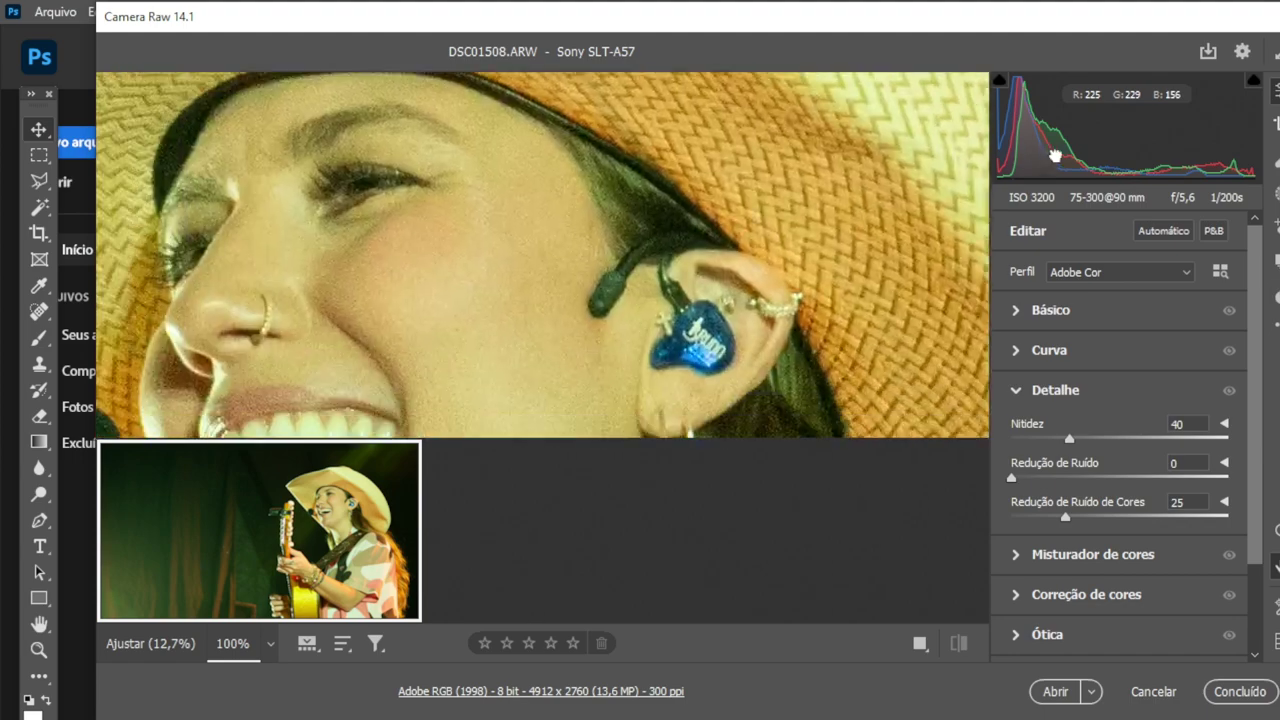
drag(211, 297, 785, 138)
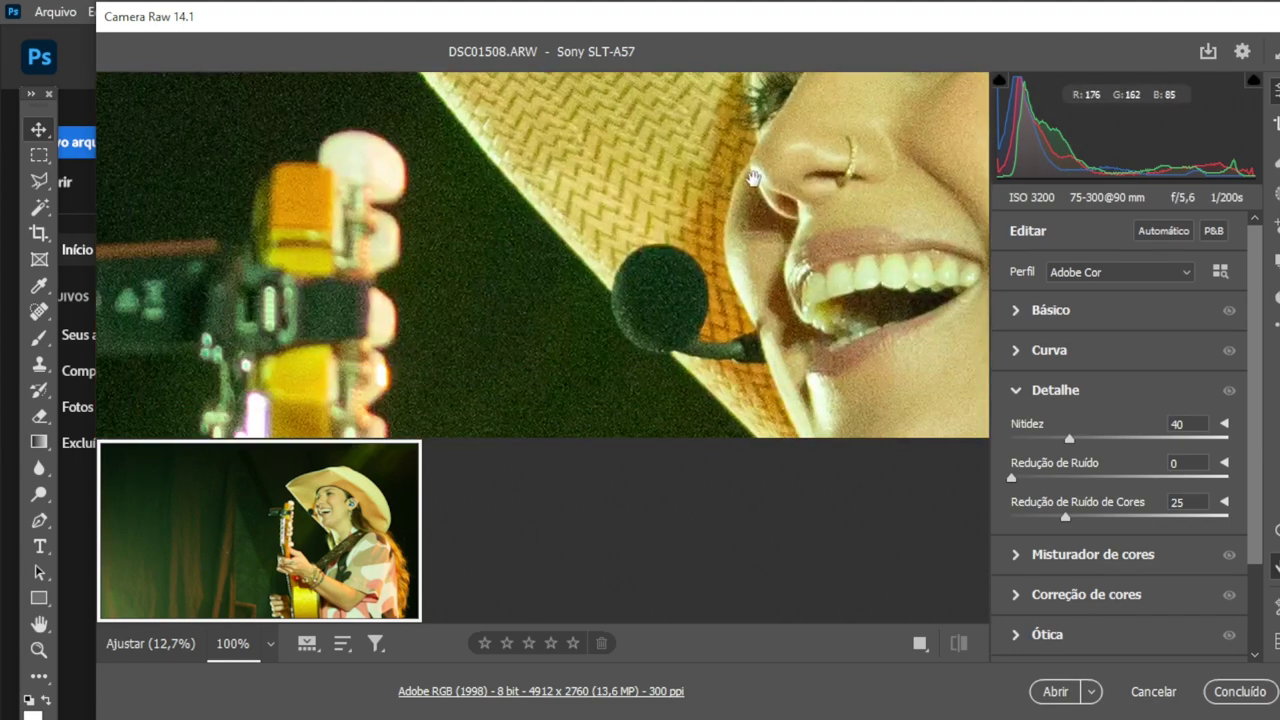
scroll(689, 220, down, 3)
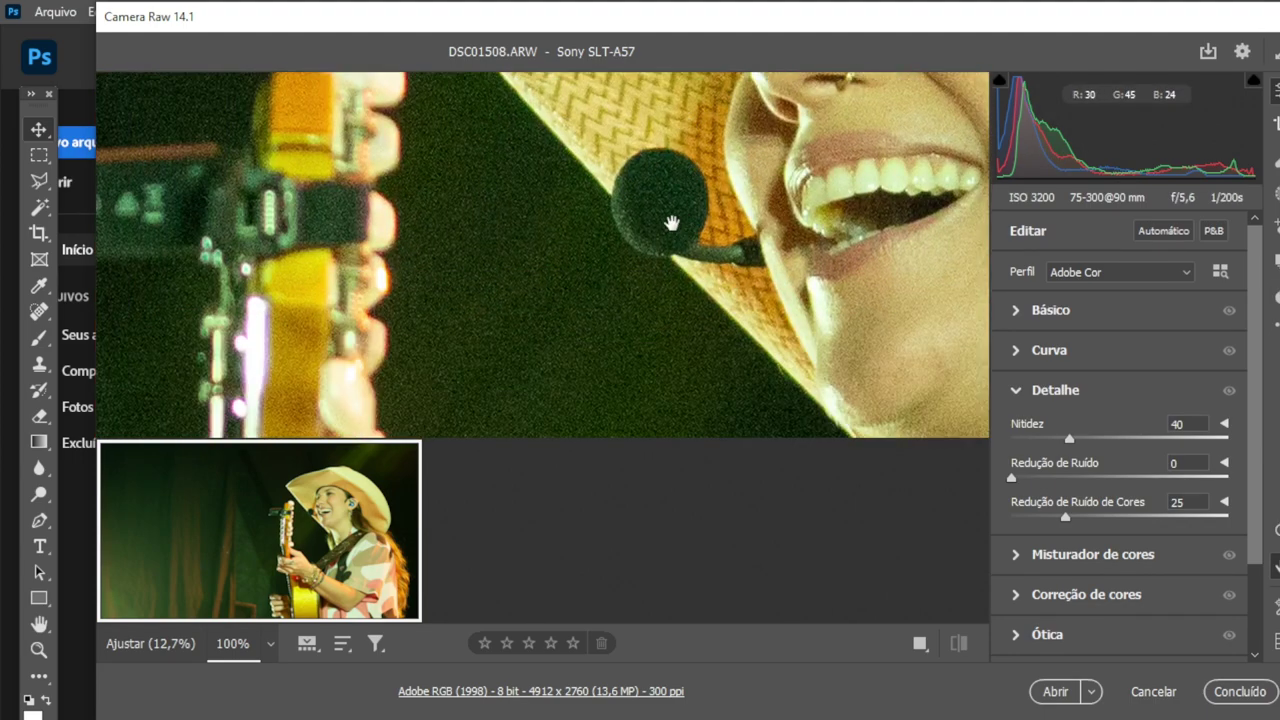
scroll(663, 277, up, 2)
scroll(663, 277, down, 1)
scroll(663, 277, down, 2)
scroll(620, 275, up, 2)
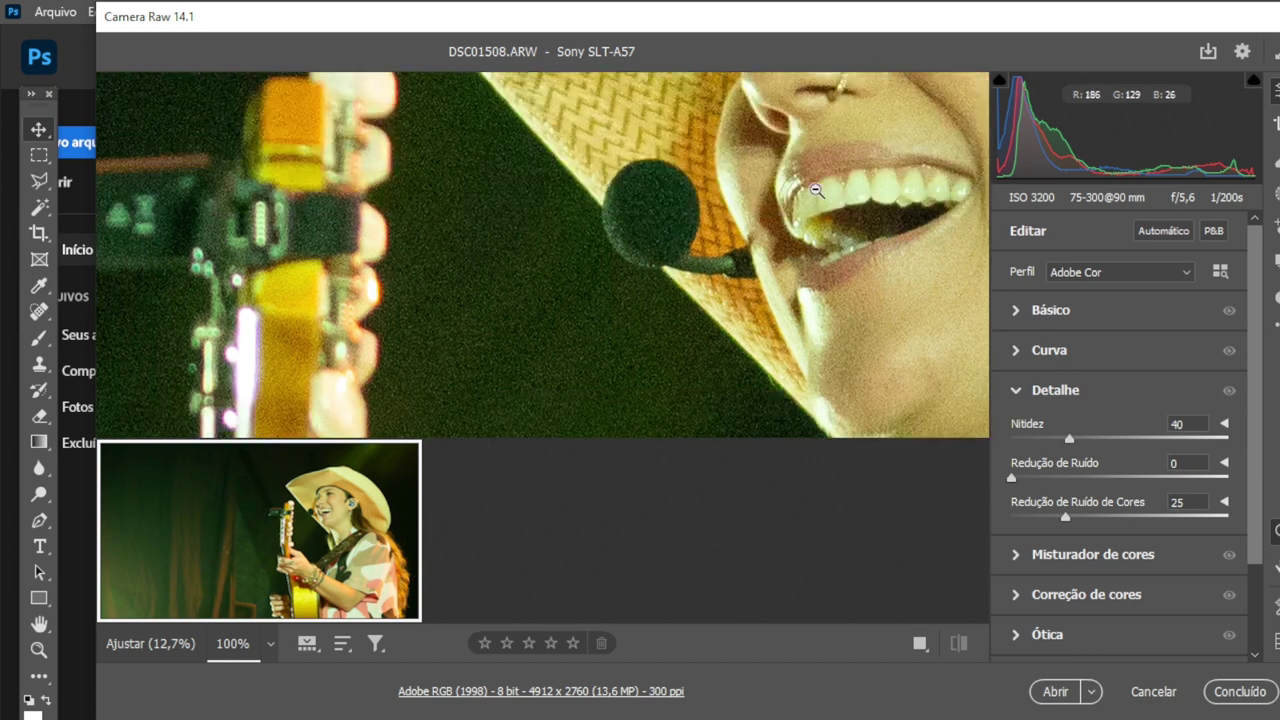
key(ctrl+0)
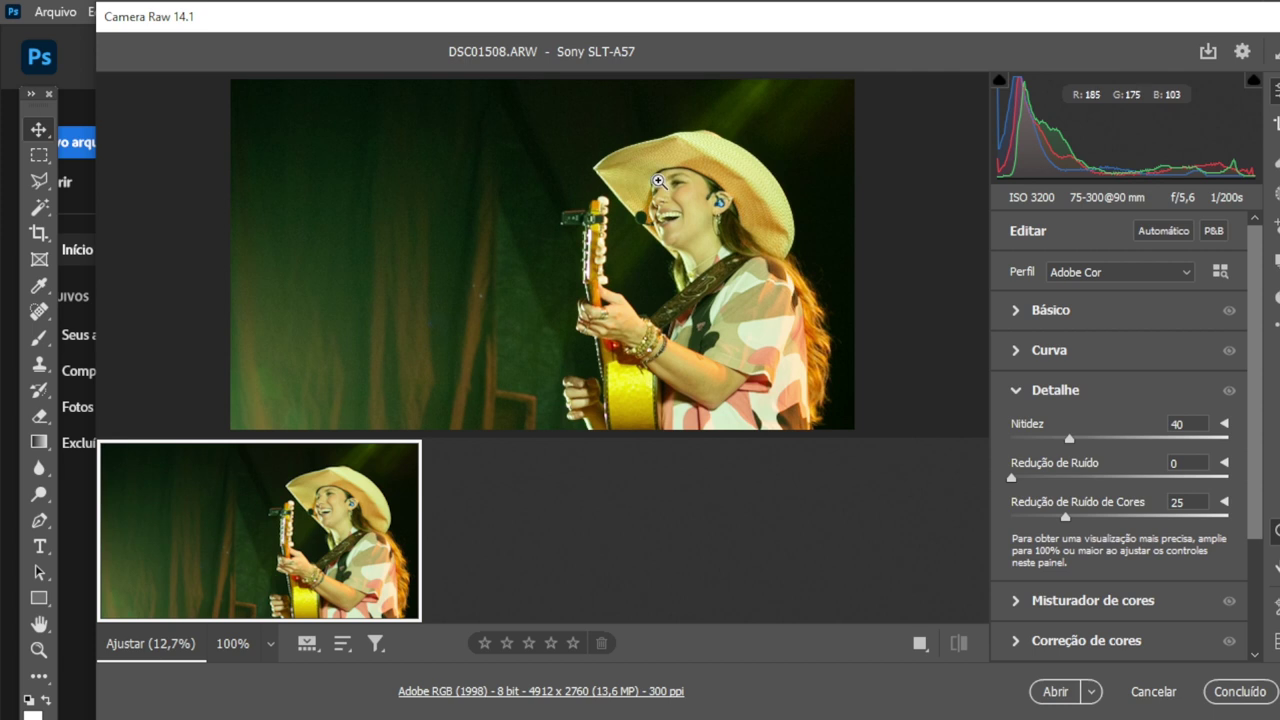
Step: Expand the Basic panel and set Contrast to +29
click(1030, 312)
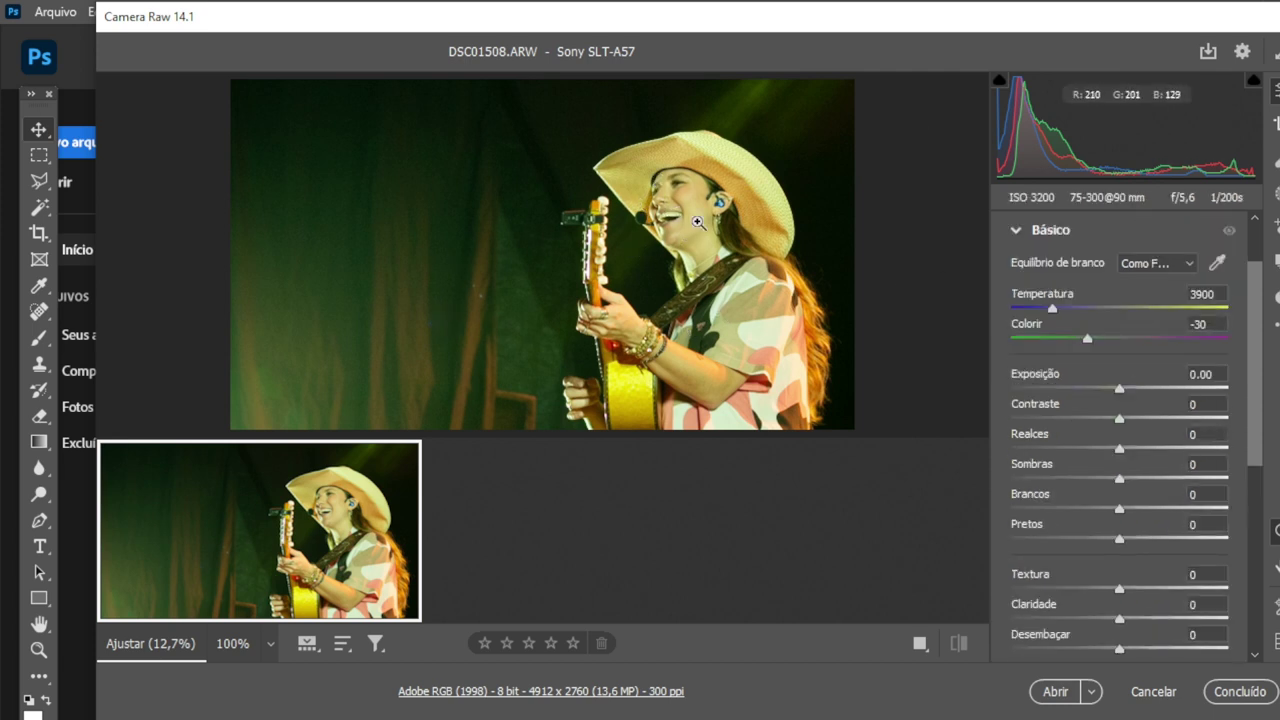
click(1145, 418)
drag(1146, 420, 1151, 421)
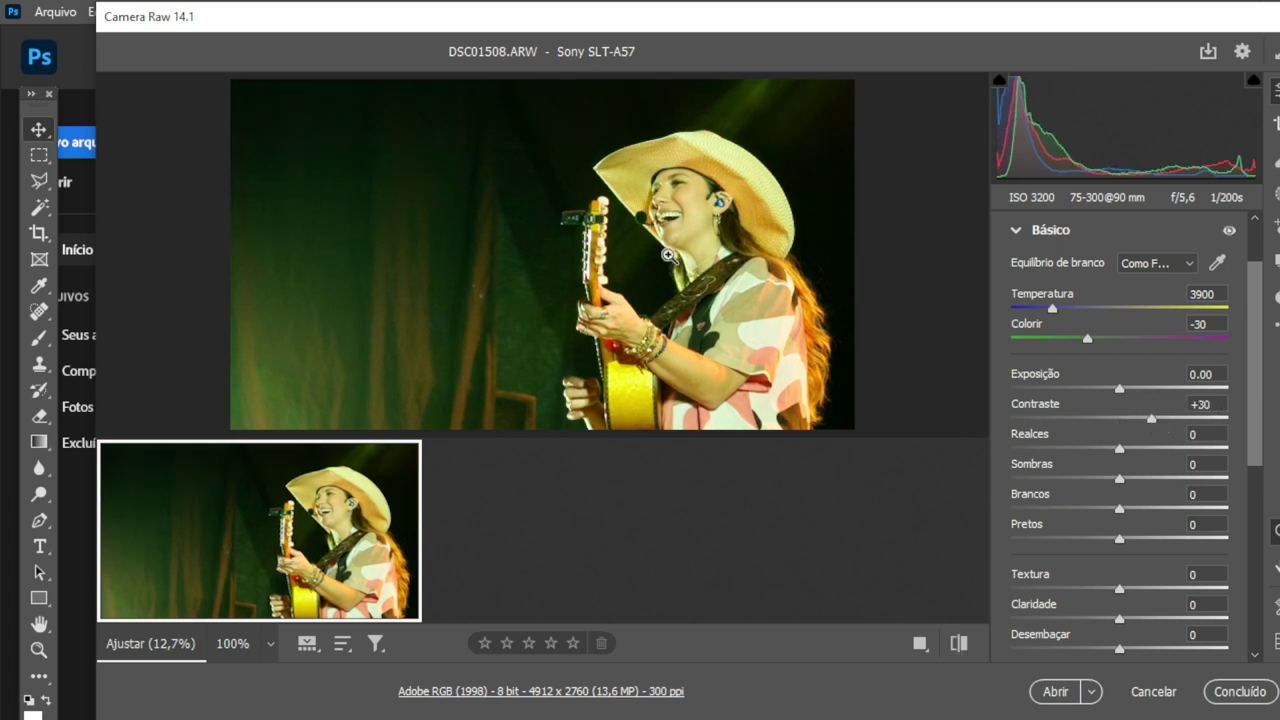
double_click(1151, 418)
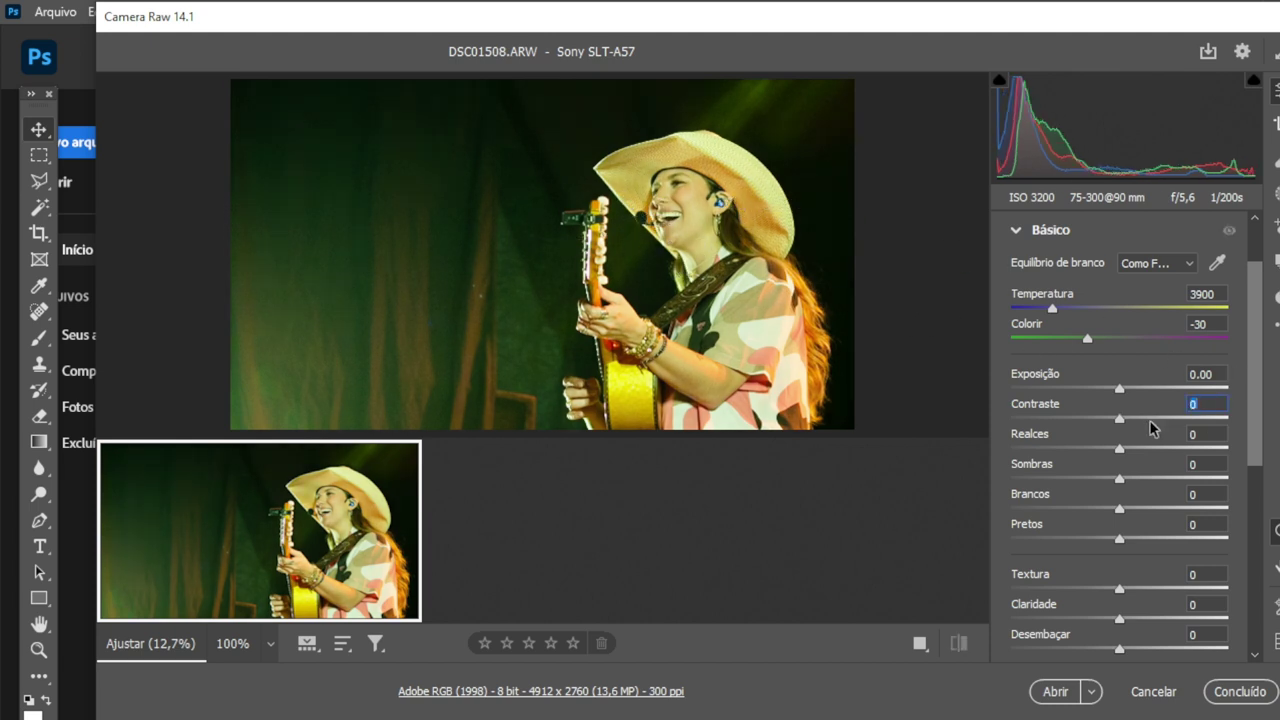
click(1151, 420)
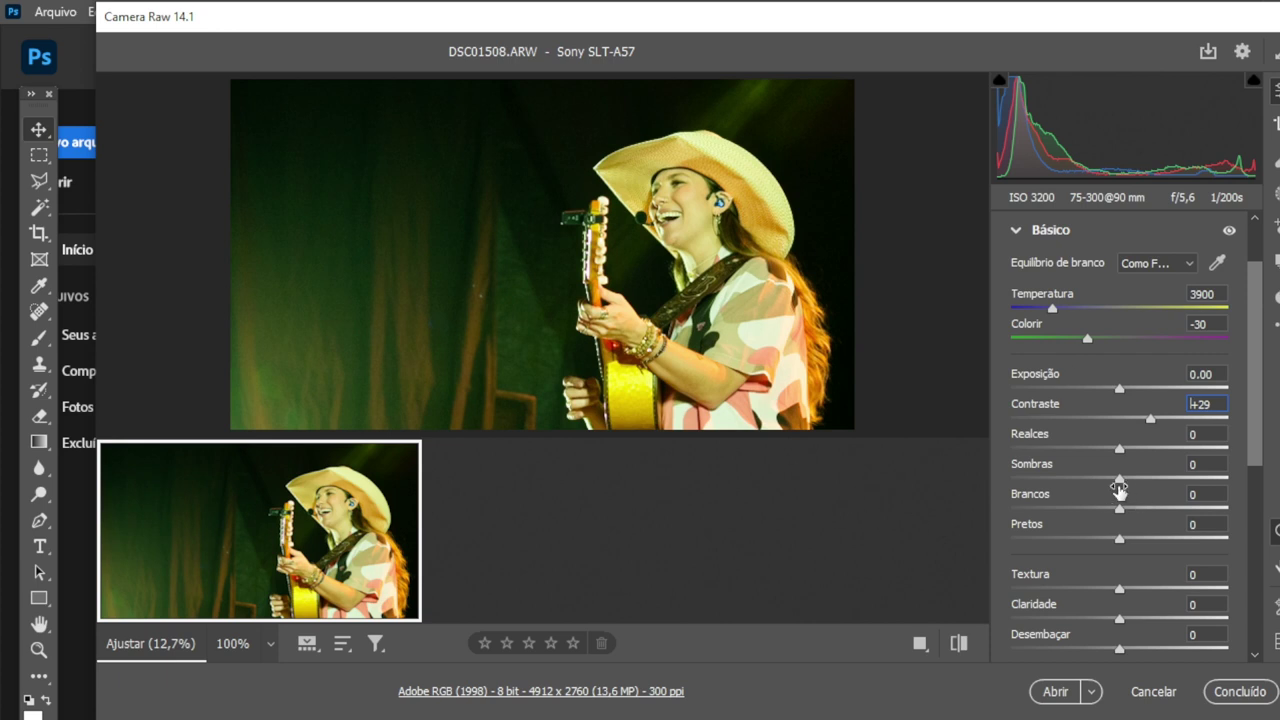
Step: Drop Shadows to -100 and Blacks to -20
drag(1064, 483, 976, 491)
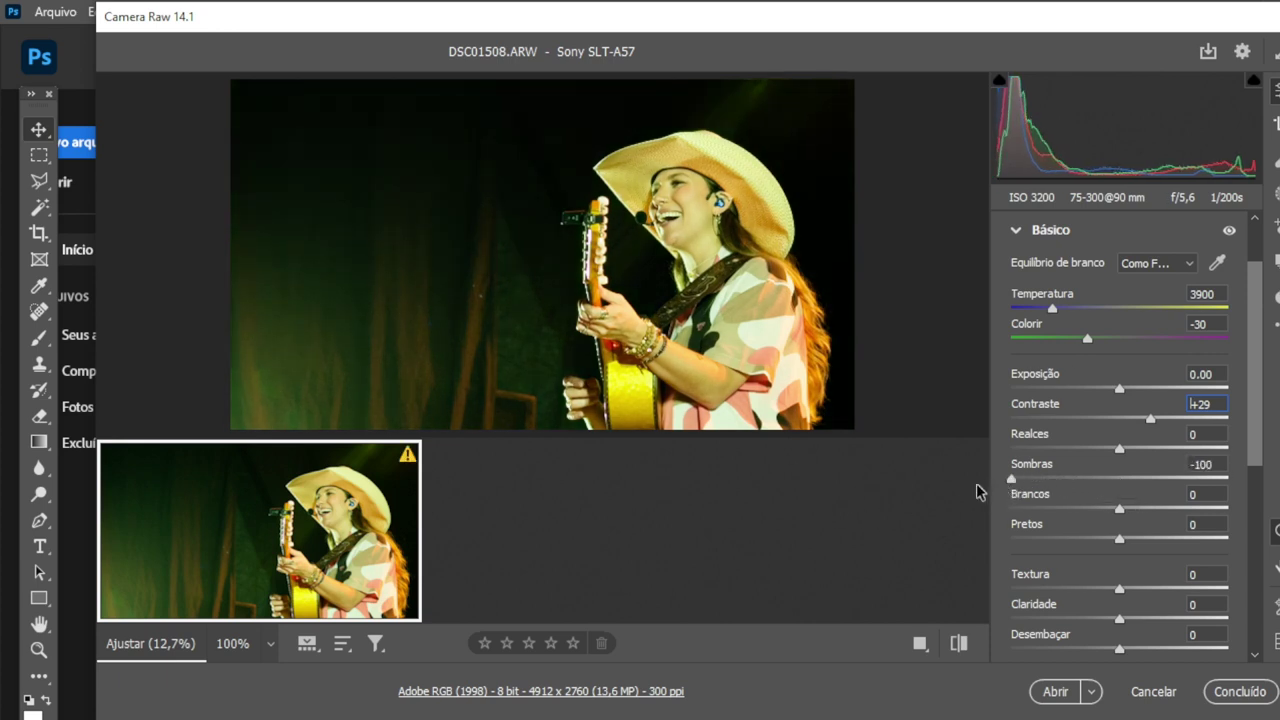
mouse_move(976, 491)
mouse_down()
mouse_move(939, 511)
mouse_move(946, 502)
mouse_up()
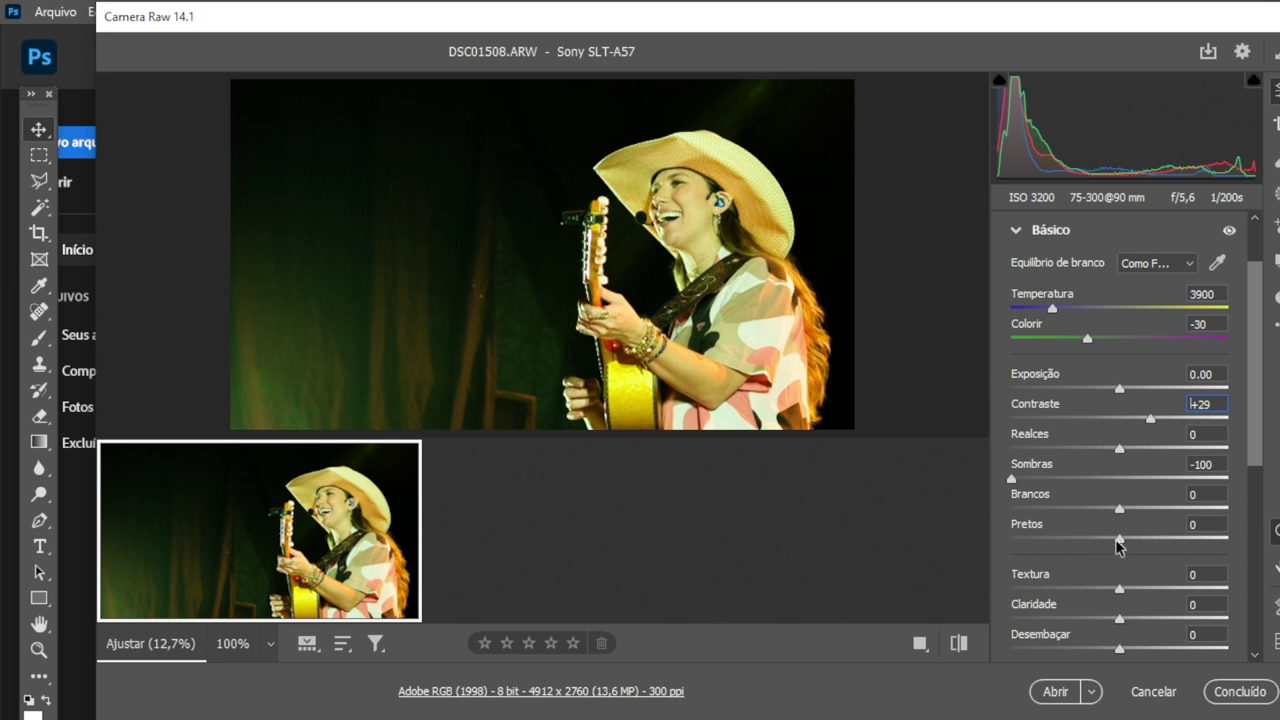
mouse_move(1119, 540)
mouse_down()
mouse_move(1087, 542)
mouse_move(1098, 550)
mouse_up()
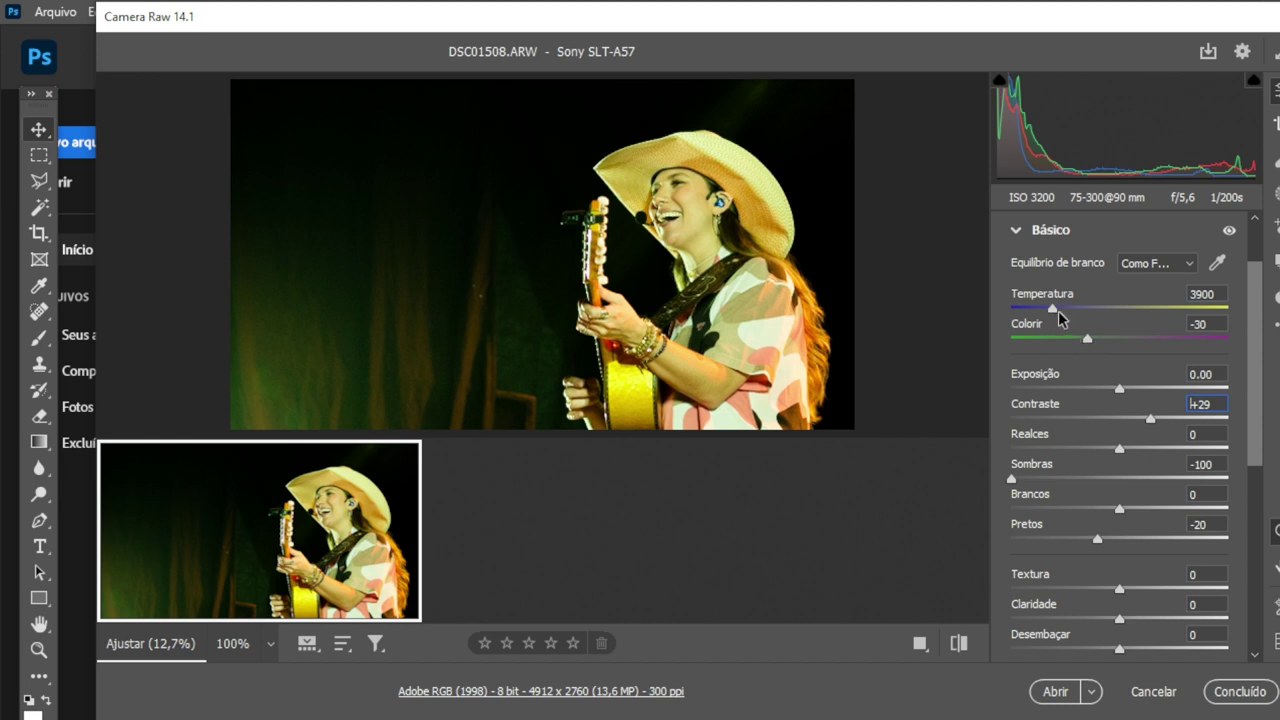
Step: Set the white balance to Temperature 3750 and Tint -9
mouse_move(1061, 316)
mouse_down()
mouse_move(1078, 314)
mouse_move(1022, 322)
mouse_move(1126, 343)
mouse_move(1017, 354)
mouse_move(1059, 353)
mouse_up()
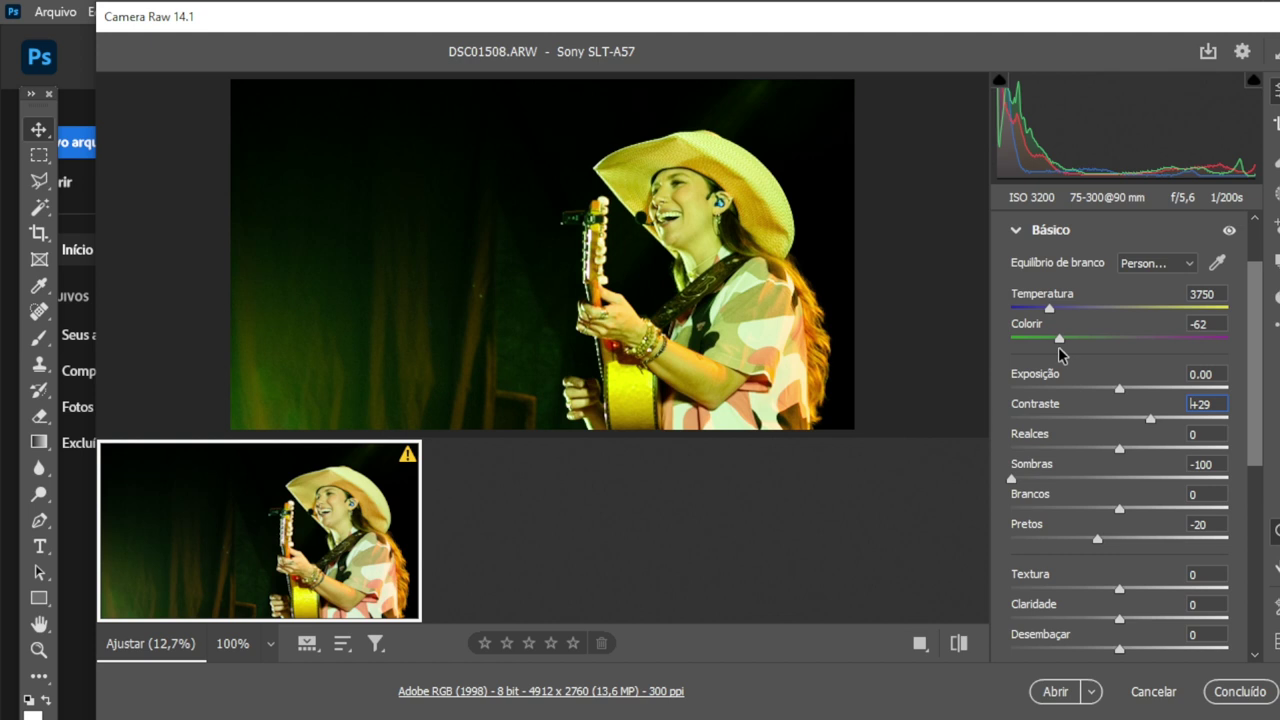
drag(1060, 353, 1065, 353)
drag(1064, 348, 1111, 349)
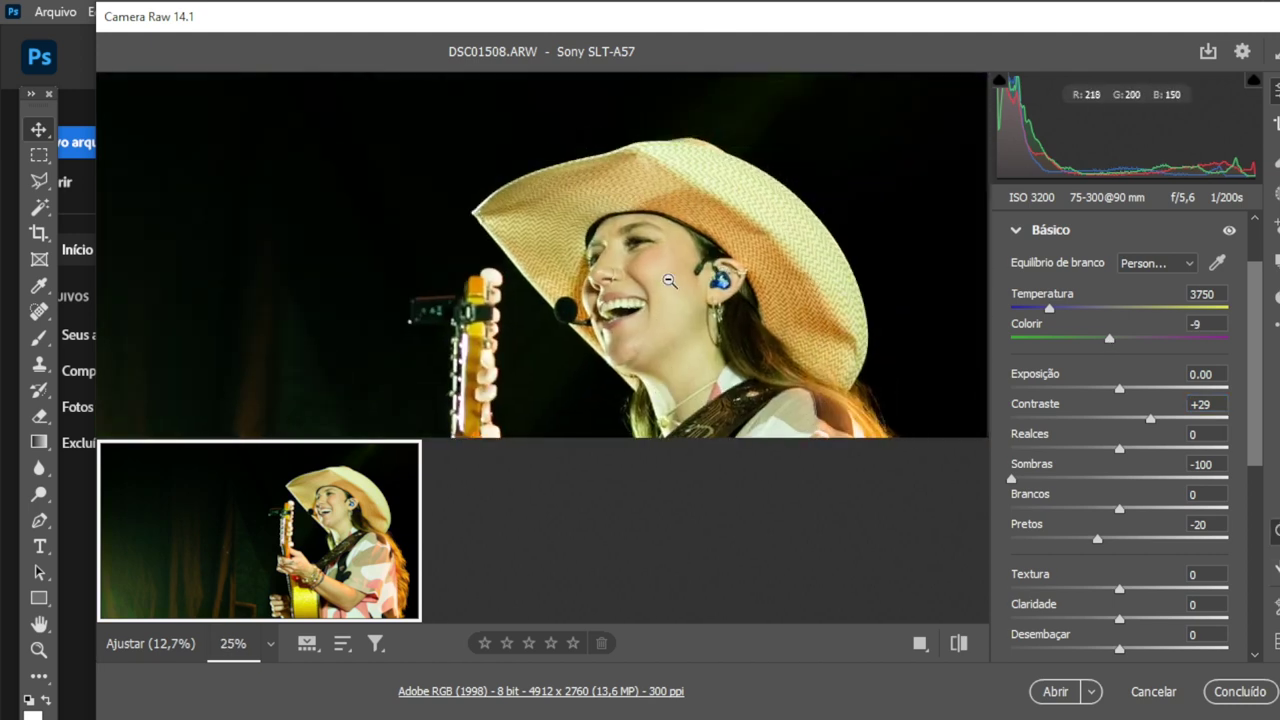
Step: Raise Texture to +57 while checking fine detail on the singer's face up close
drag(560, 376, 708, 282)
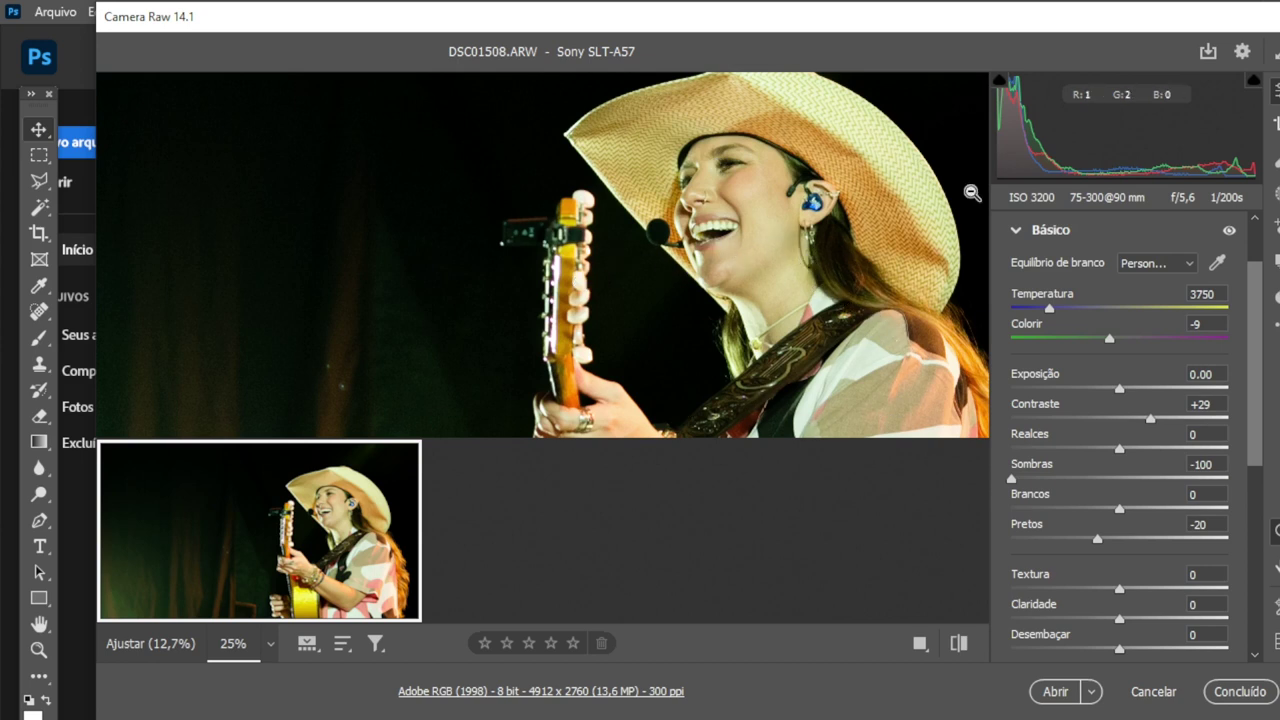
click(710, 225)
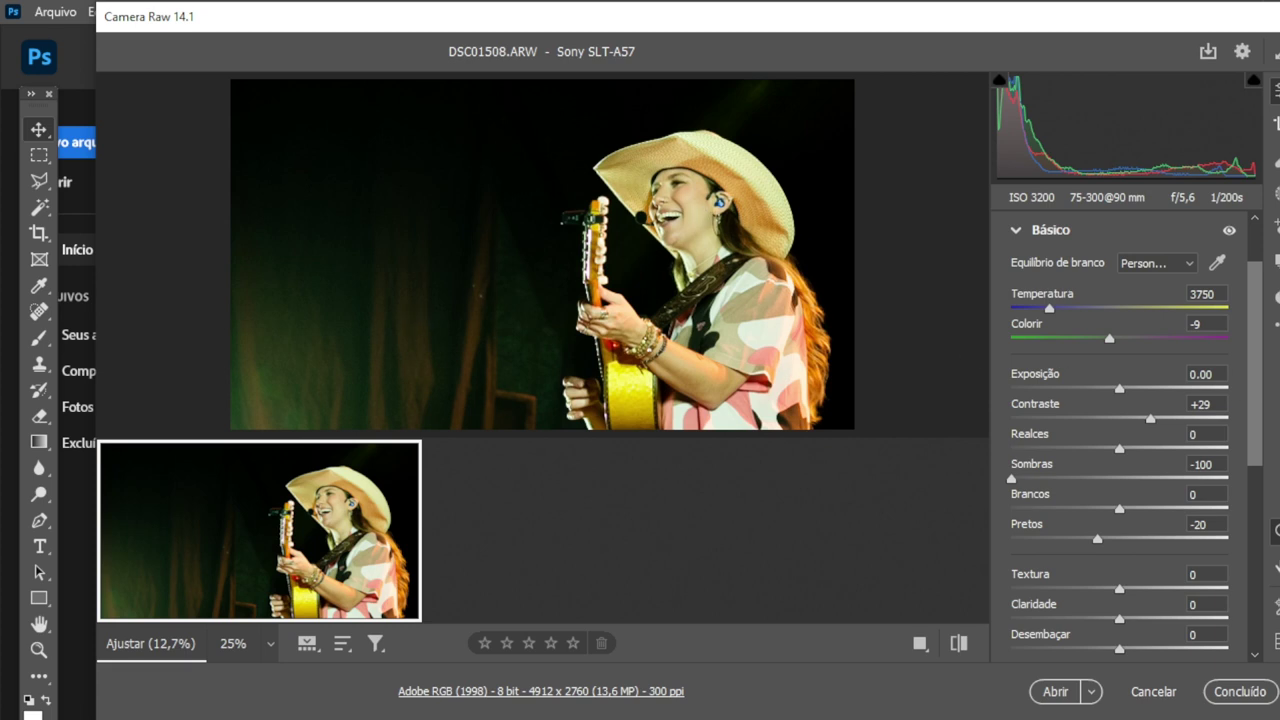
click(1161, 588)
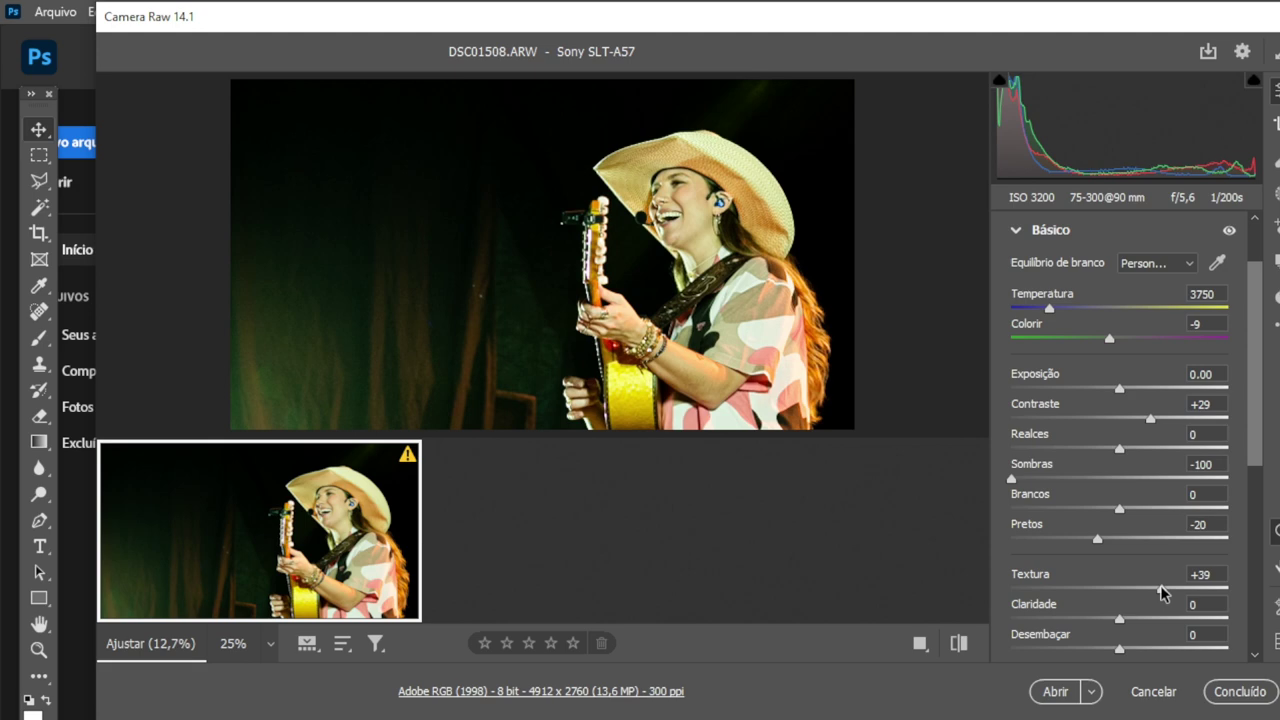
click(676, 218)
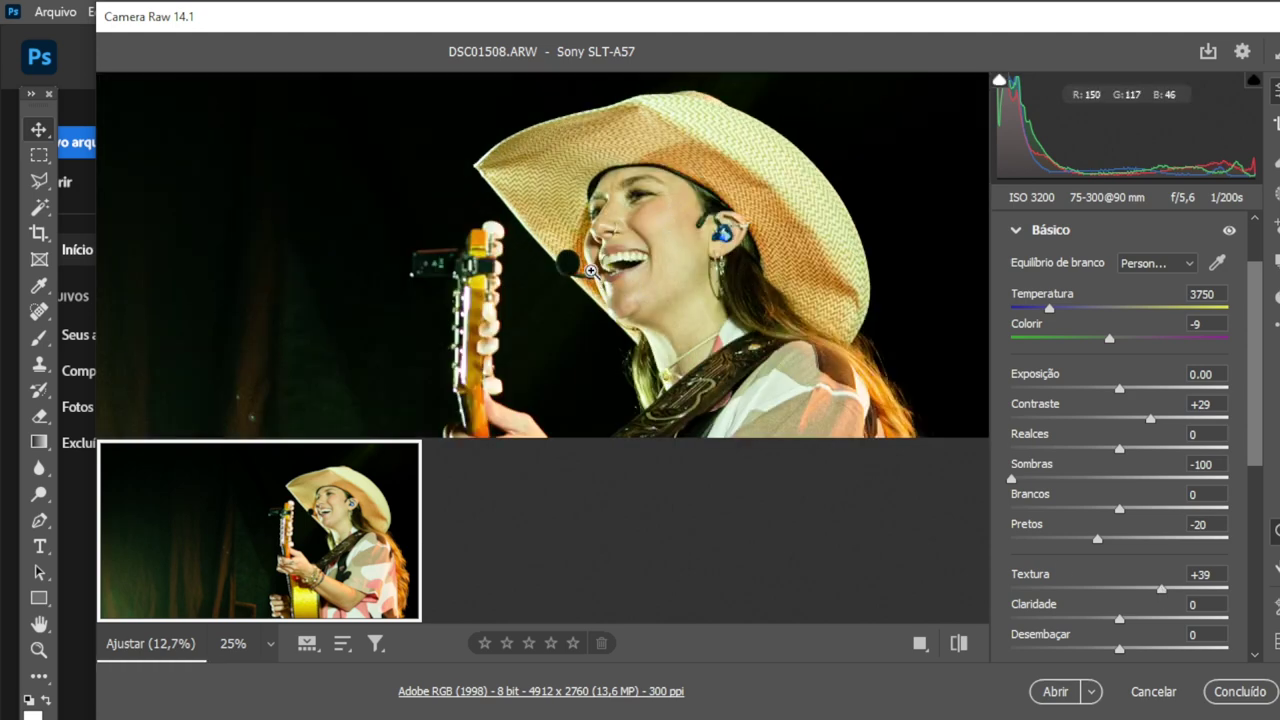
text(0)
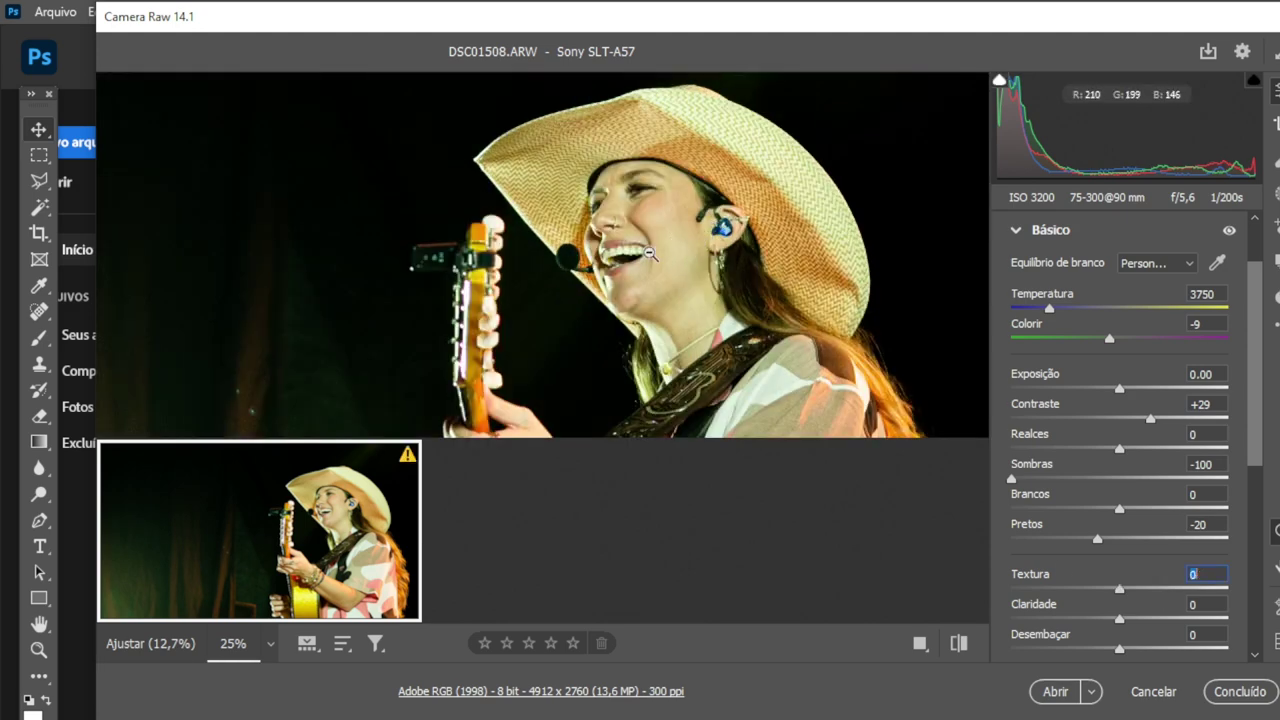
click(630, 235)
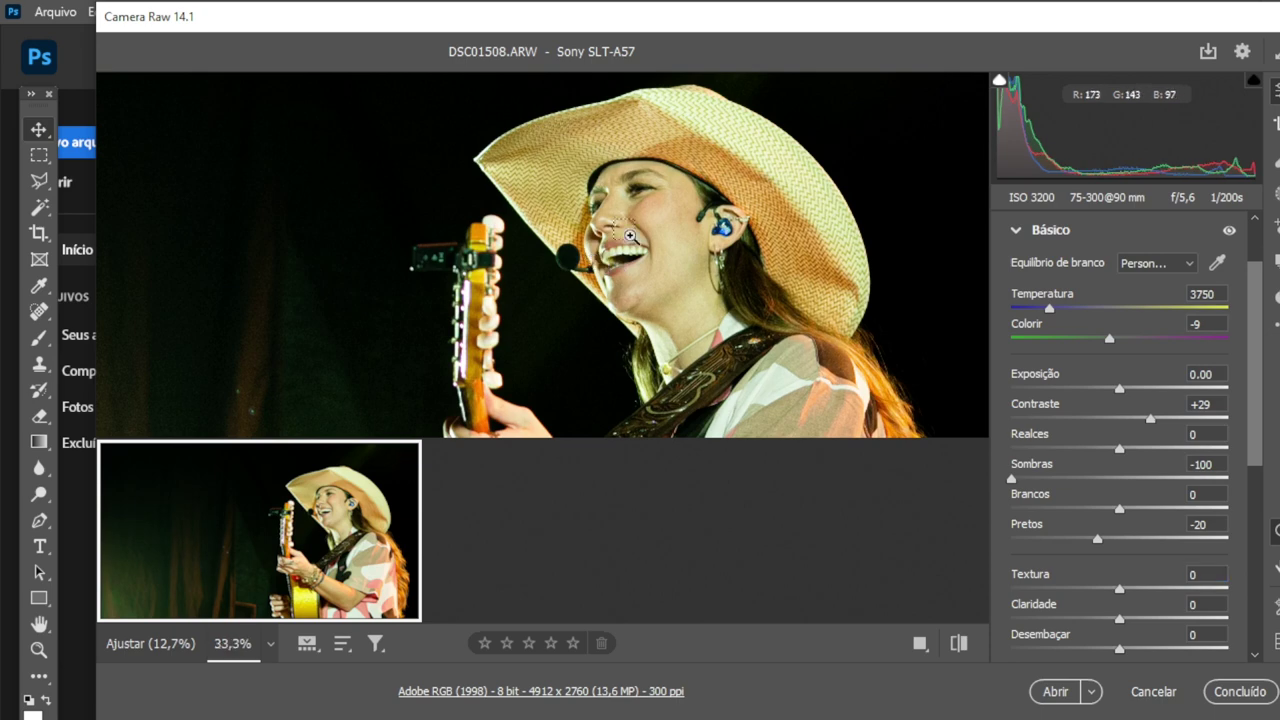
click(630, 235)
click(630, 235)
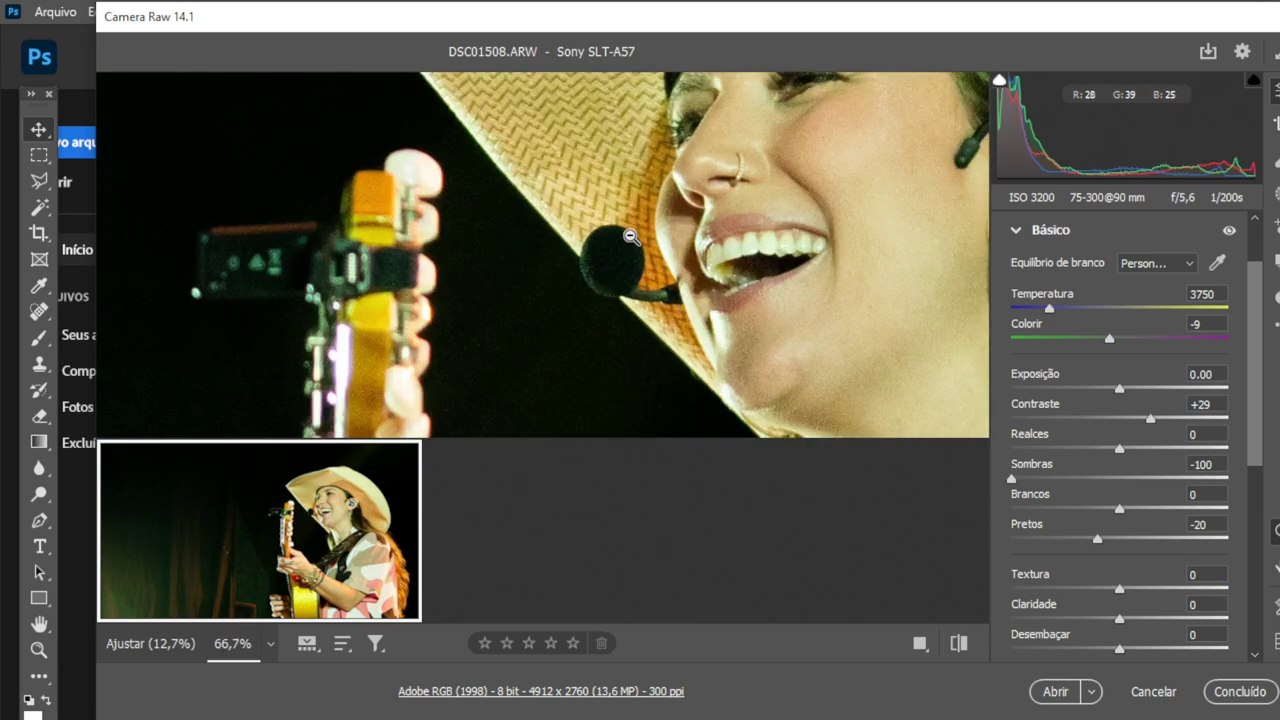
click(1181, 589)
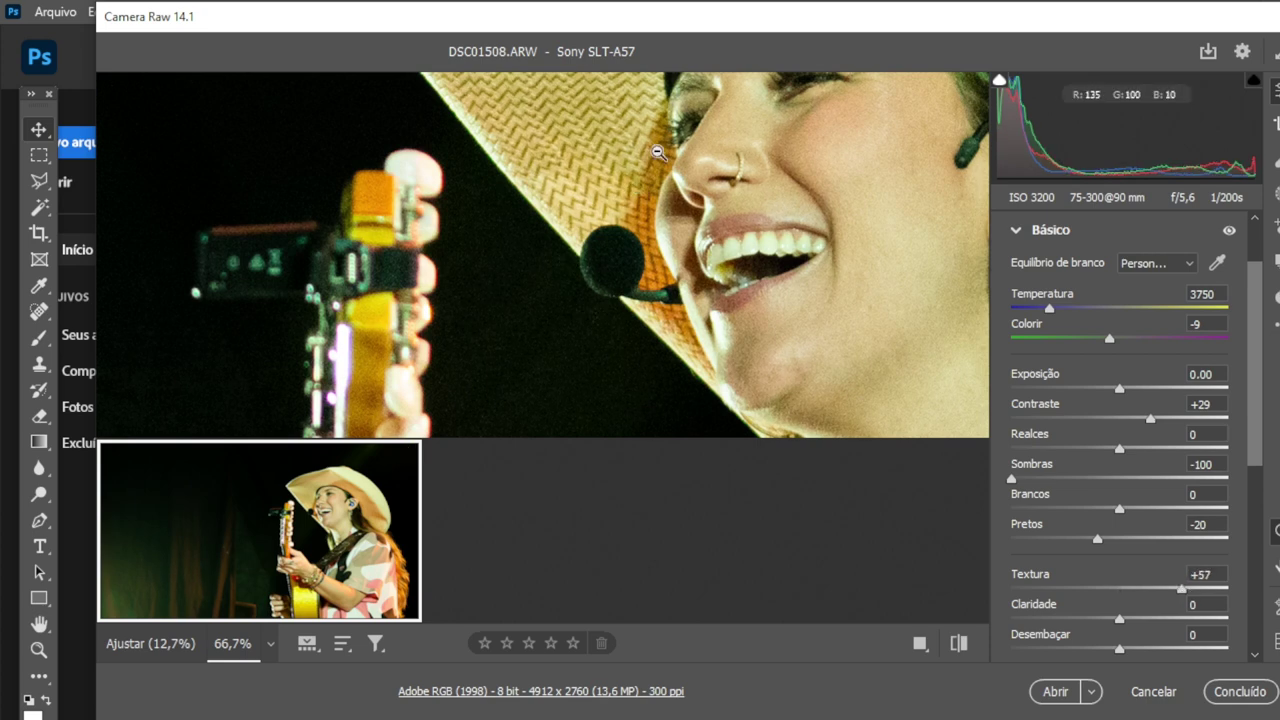
click(658, 152)
Step: In the Detail panel, raise Sharpening from 40 to 130 while inspecting the face zoomed in
scroll(1136, 608, down, 2)
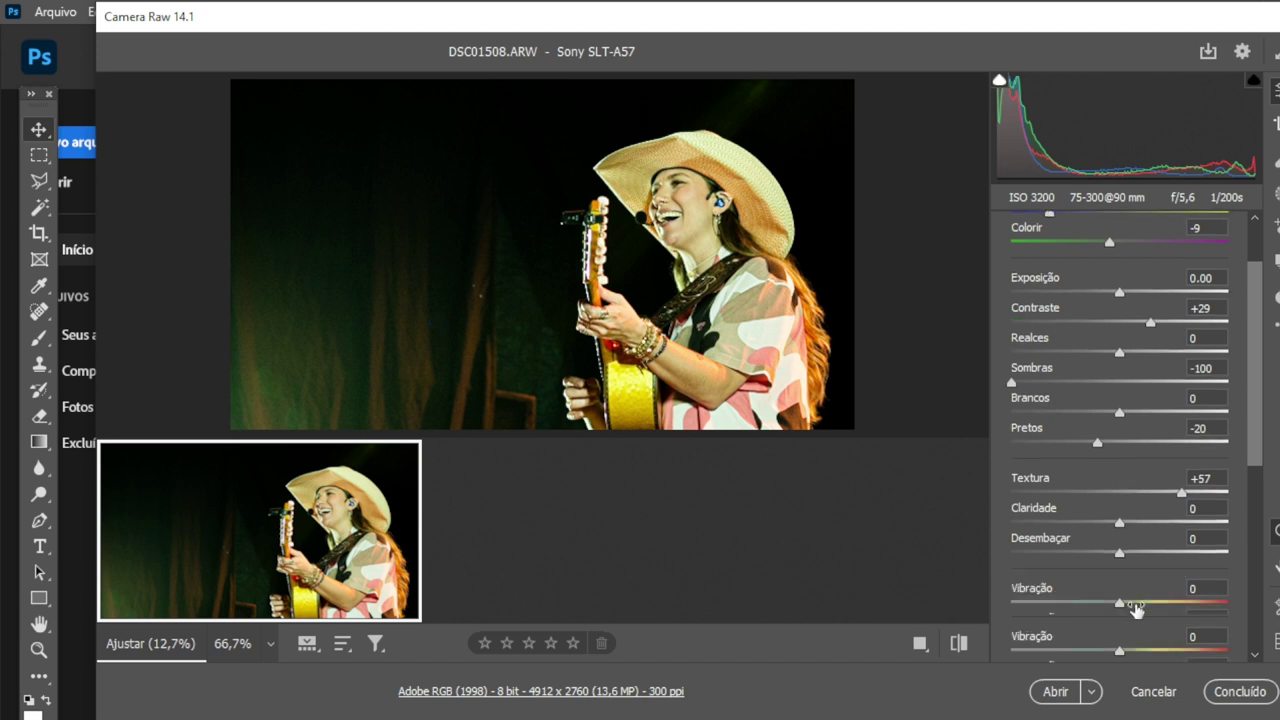
scroll(1136, 608, down, 3)
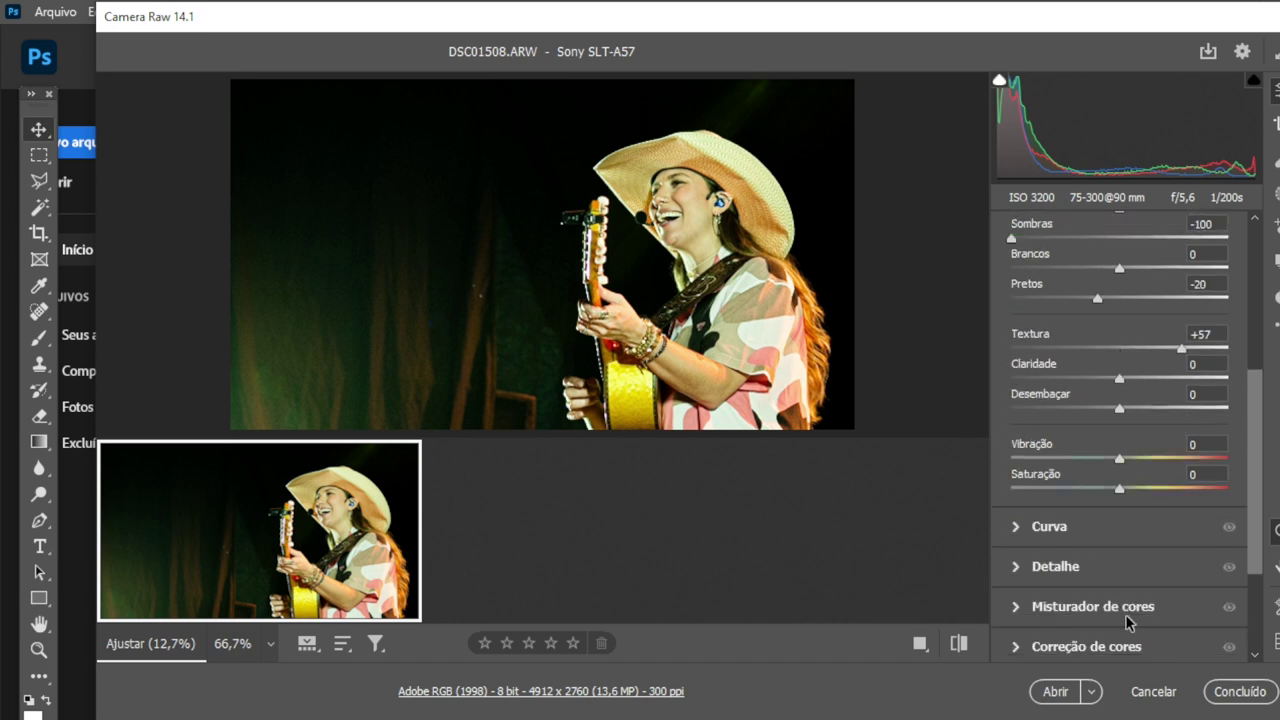
click(1022, 567)
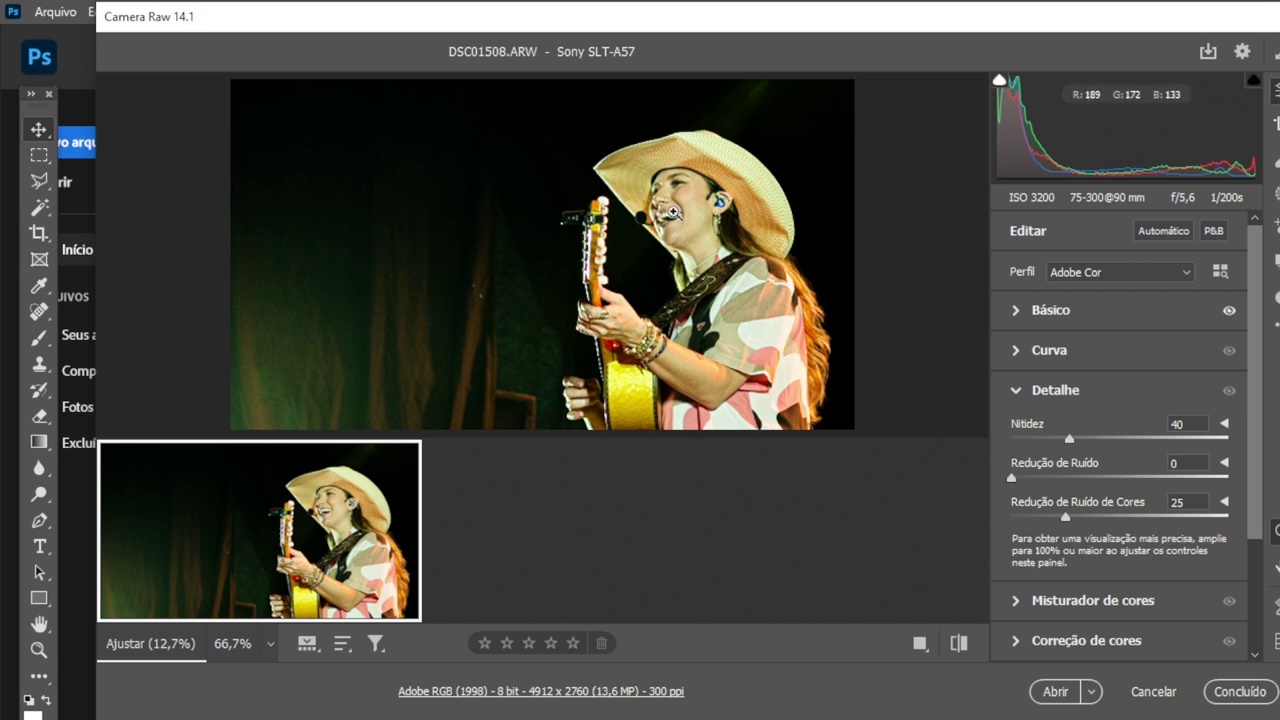
click(672, 212)
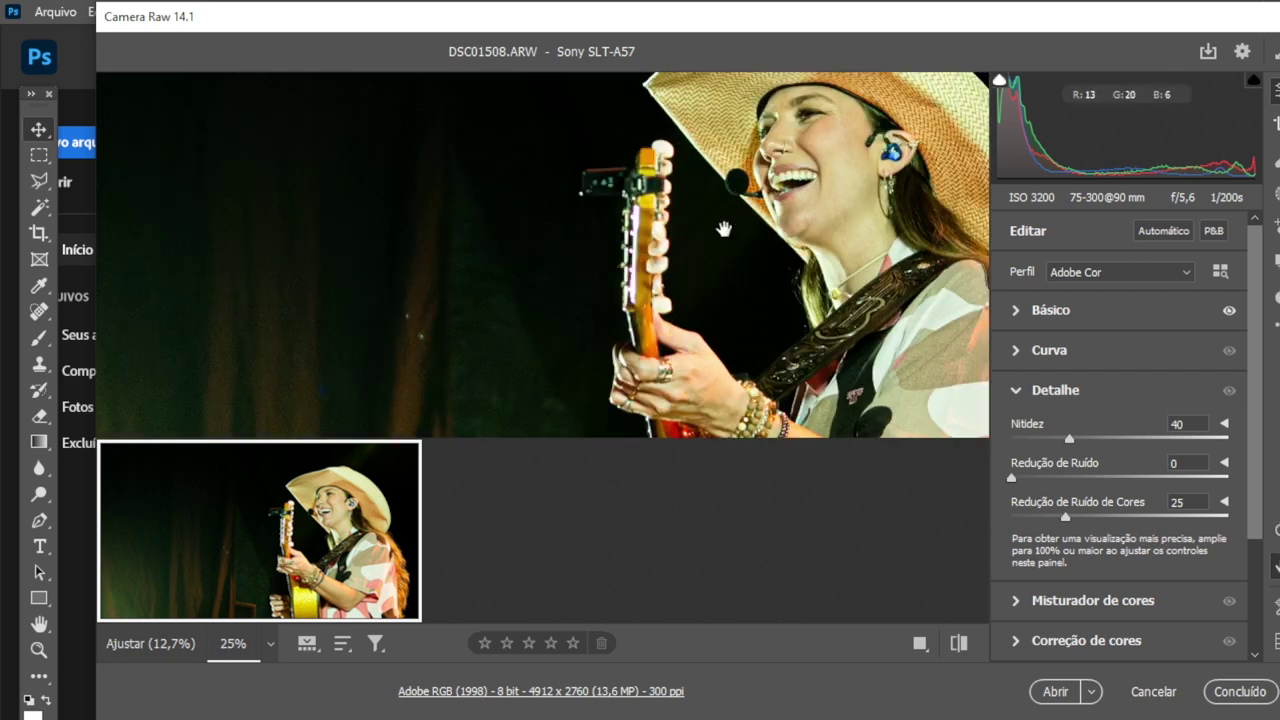
click(1179, 438)
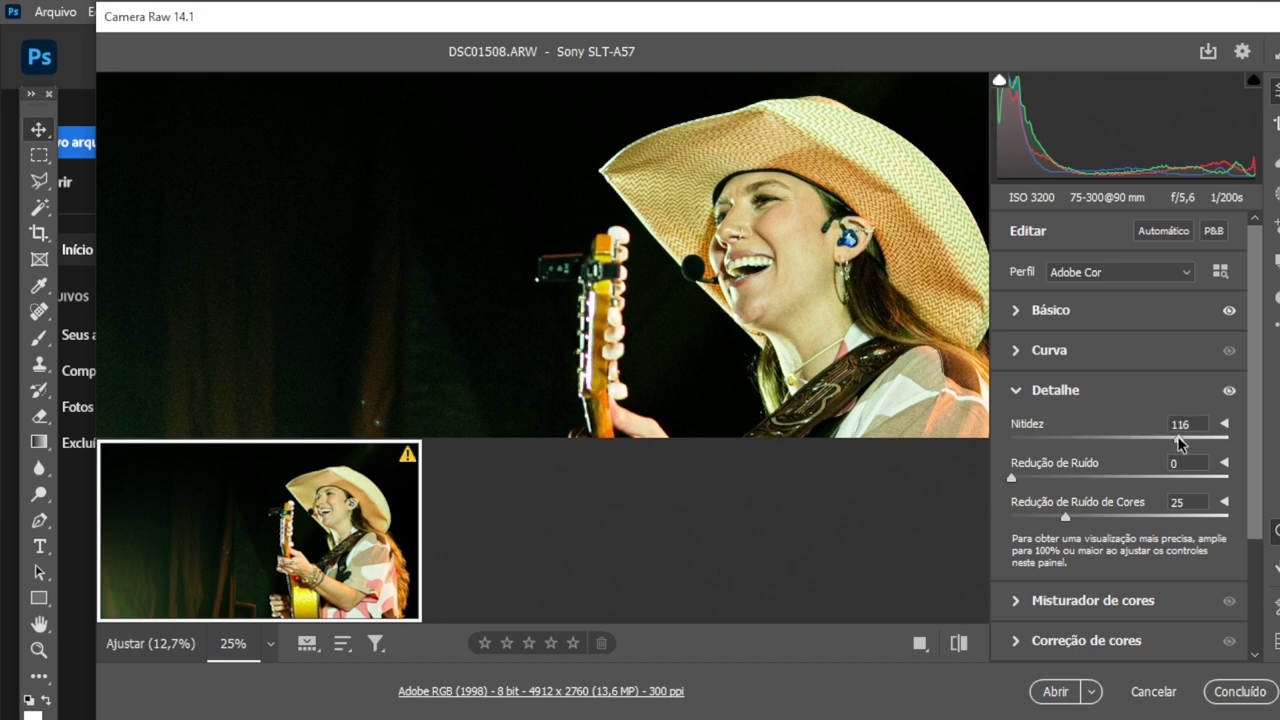
click(749, 214)
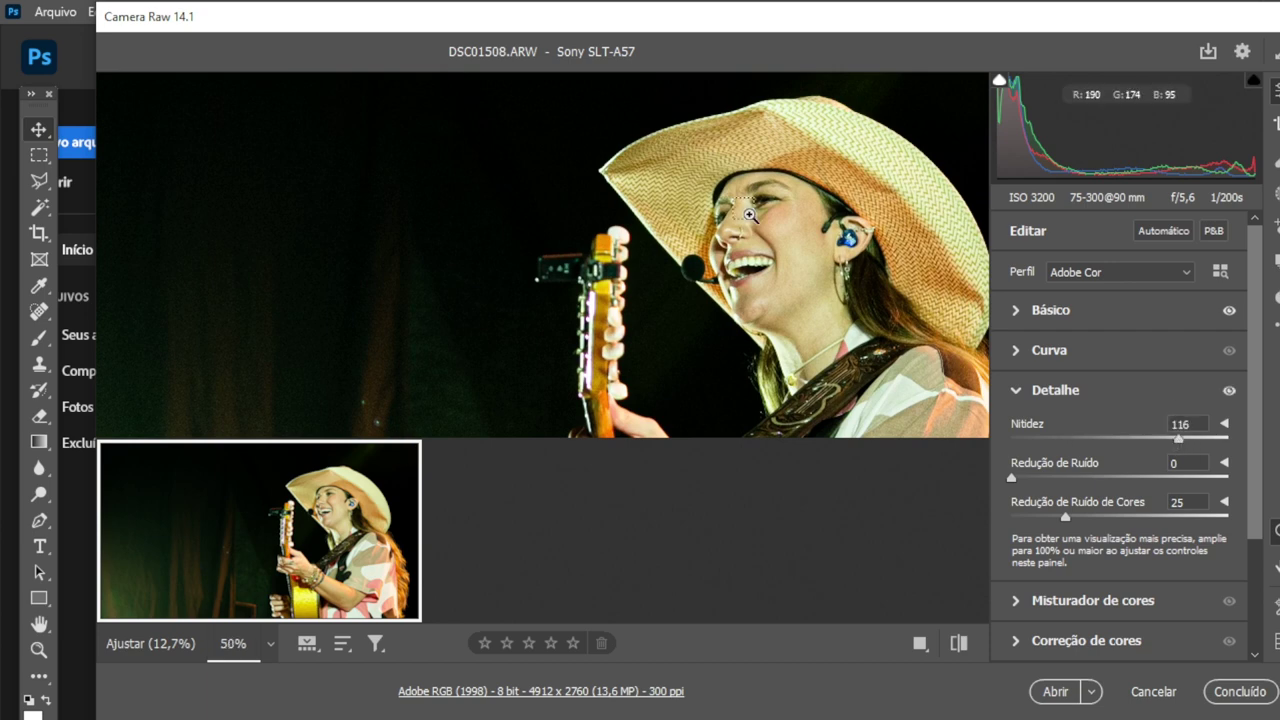
drag(749, 214, 617, 196)
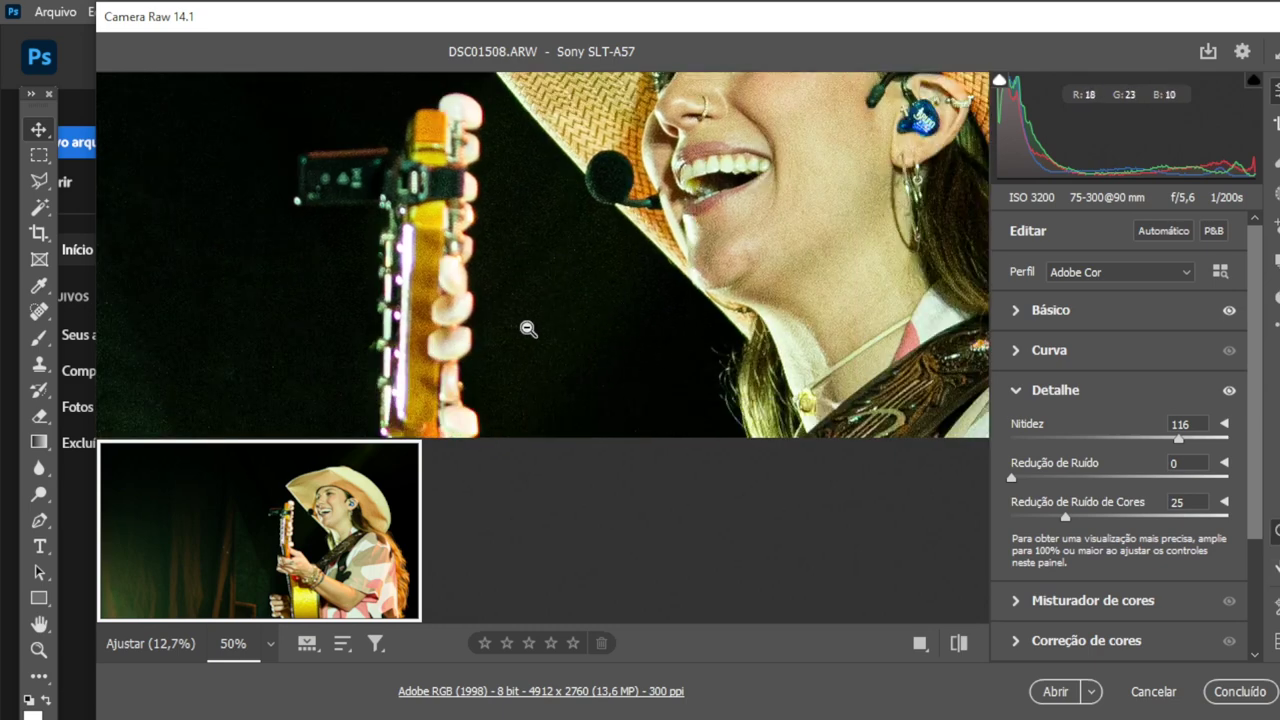
text(40)
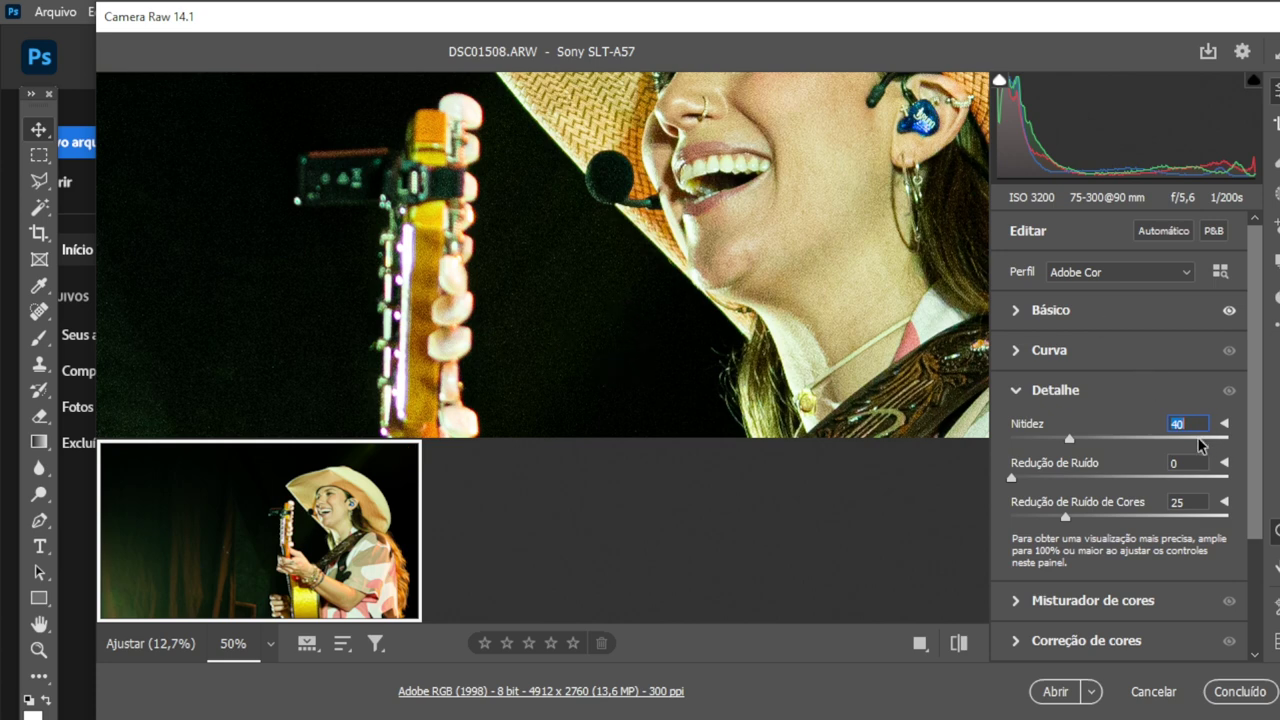
text(130)
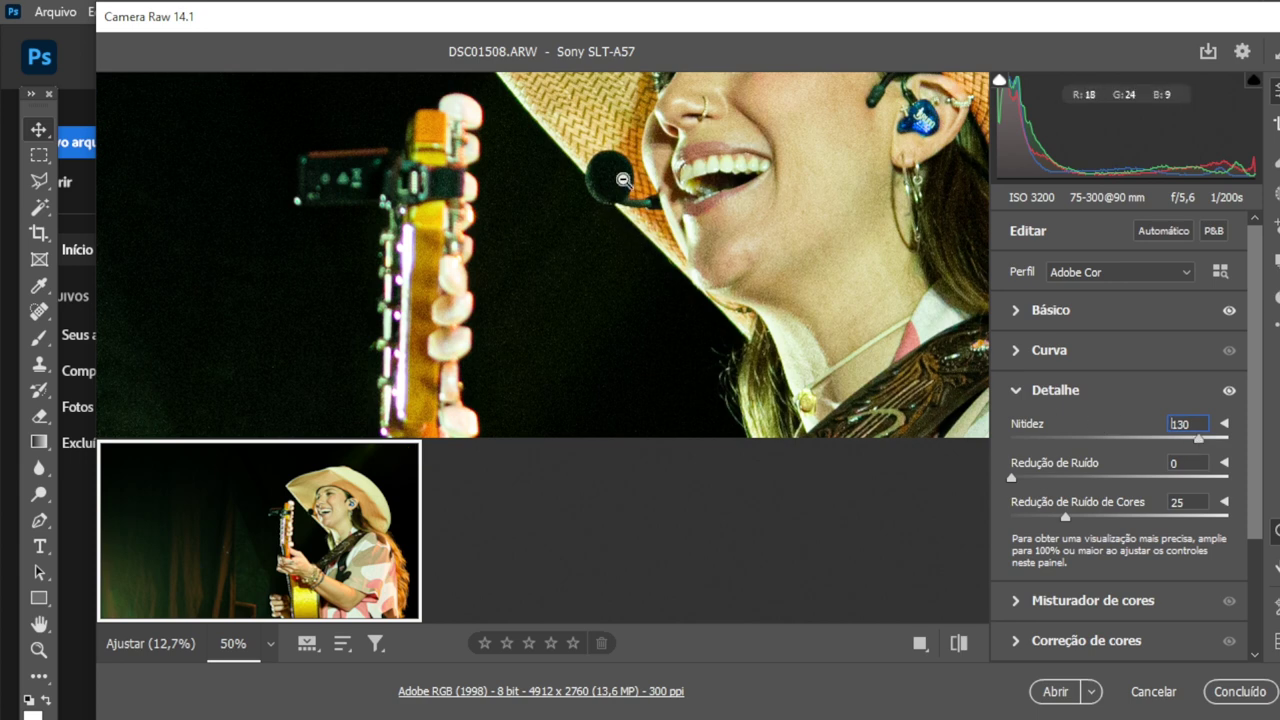
drag(824, 215, 800, 329)
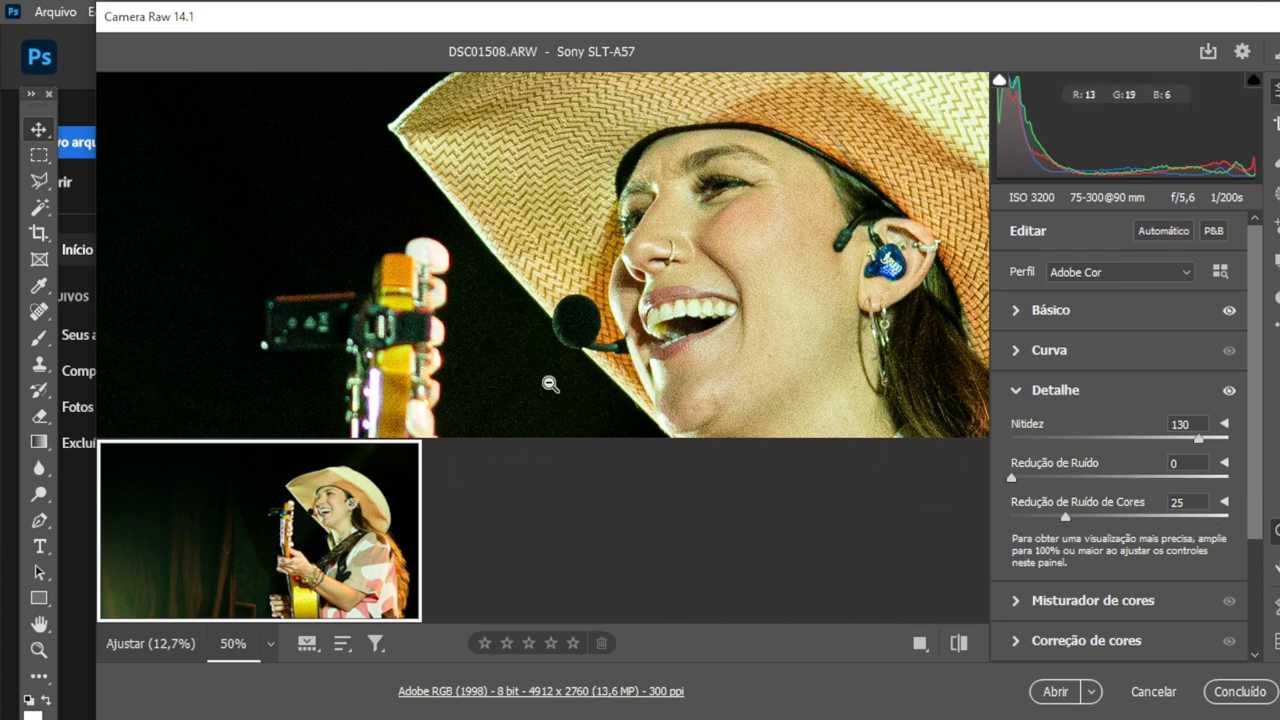
Step: Set Noise Reduction and Color Noise Reduction both to 63, checking the face at 100%
click(706, 252)
click(706, 251)
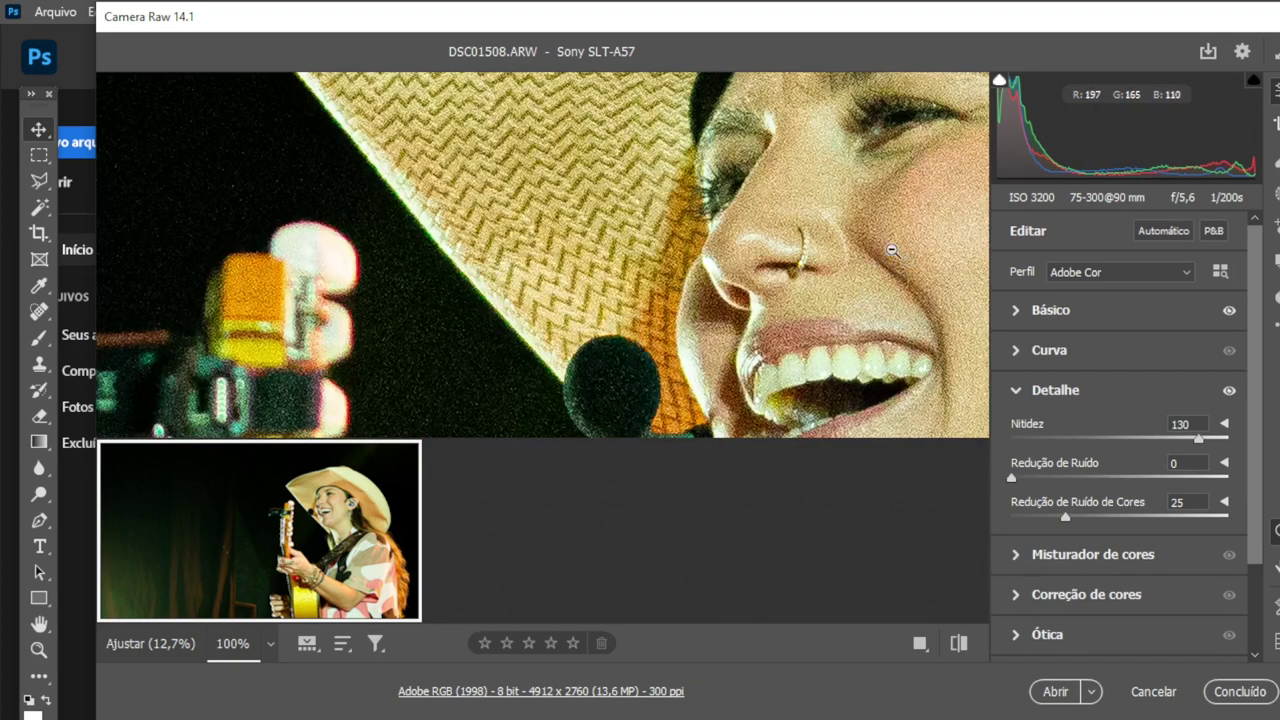
drag(889, 260, 577, 258)
mouse_move(781, 268)
mouse_down()
mouse_move(531, 226)
mouse_move(551, 206)
mouse_move(574, 297)
mouse_move(689, 188)
mouse_up()
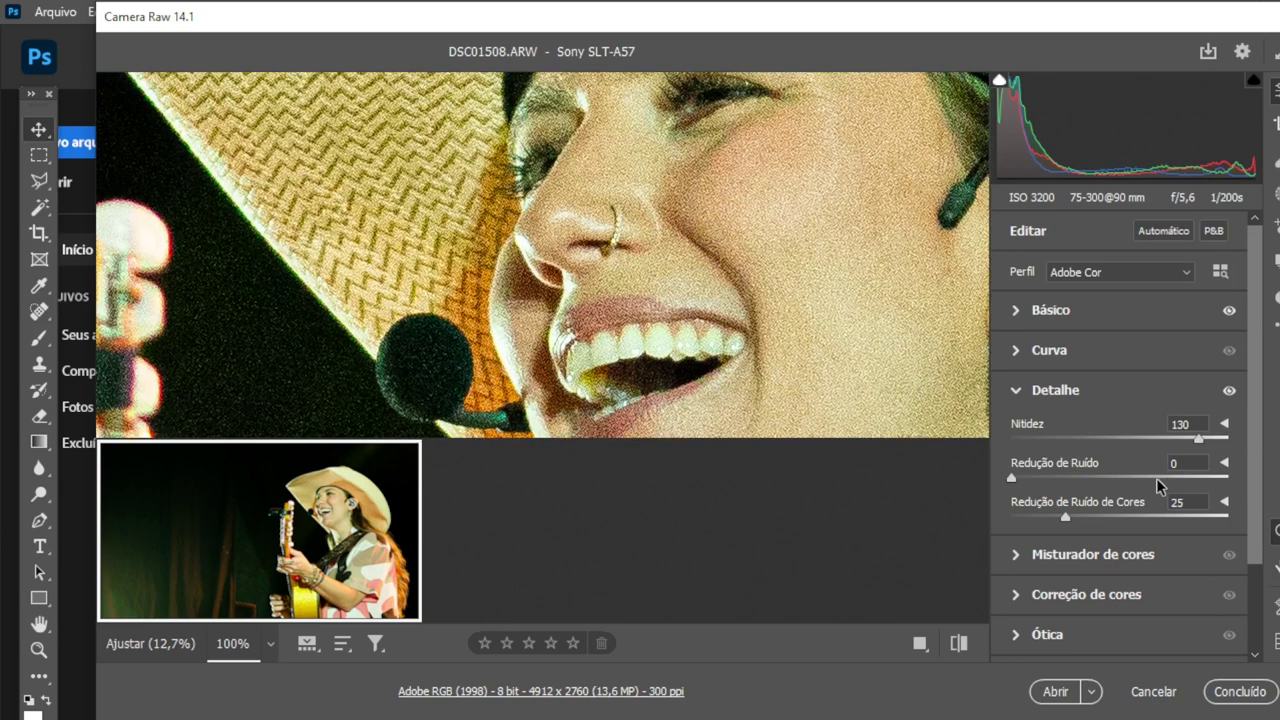
click(1146, 477)
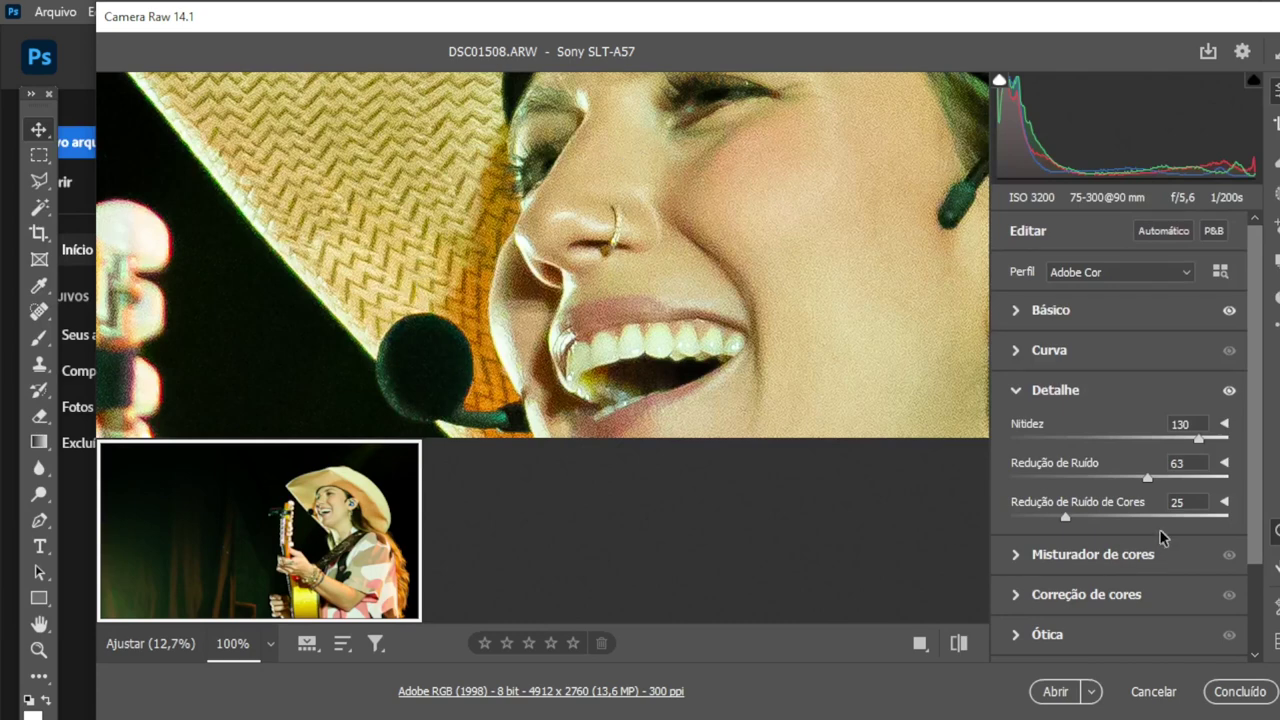
click(1146, 517)
click(380, 275)
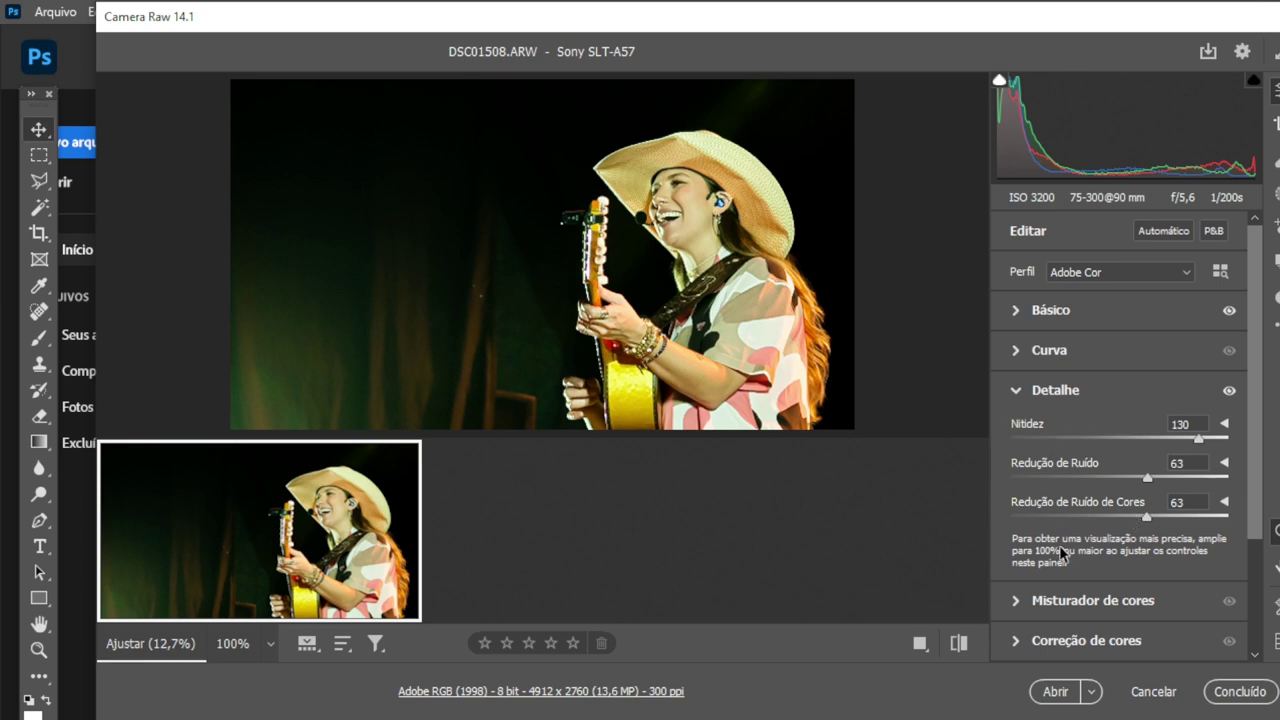
scroll(1125, 500, down, 1)
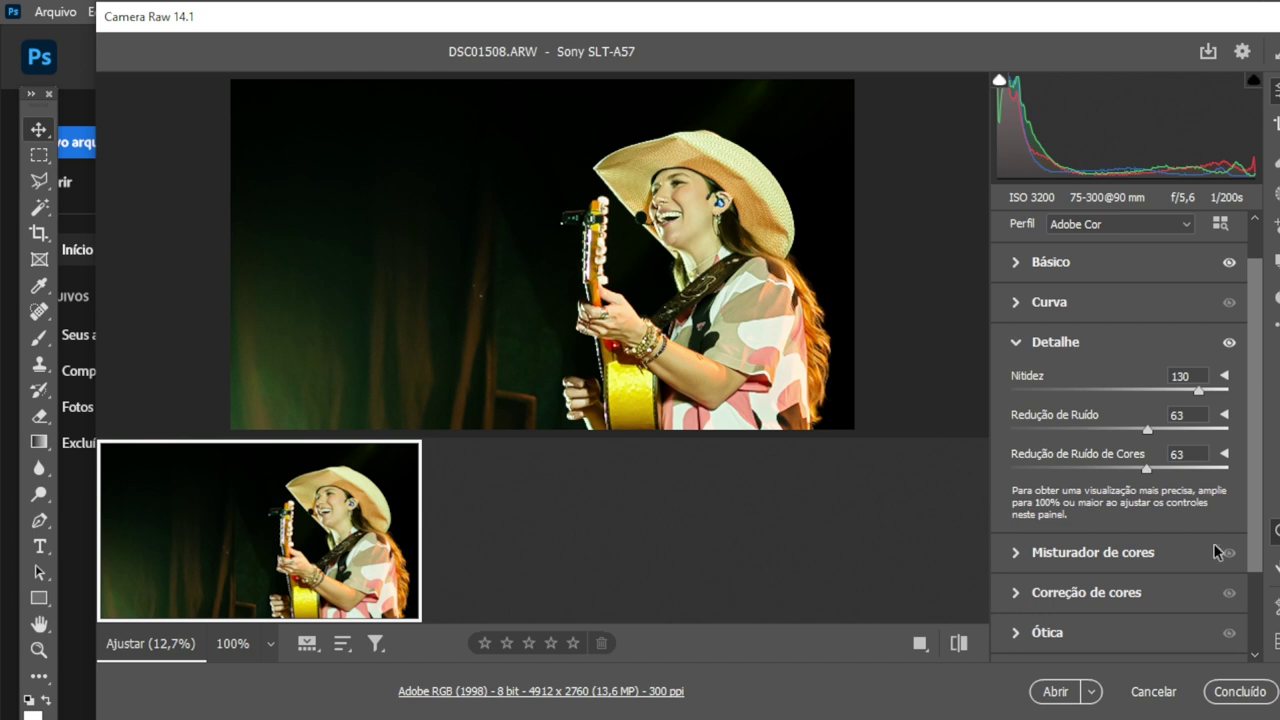
Step: Open the Color Mixer and set Orange saturation to +14
click(1016, 600)
click(1013, 234)
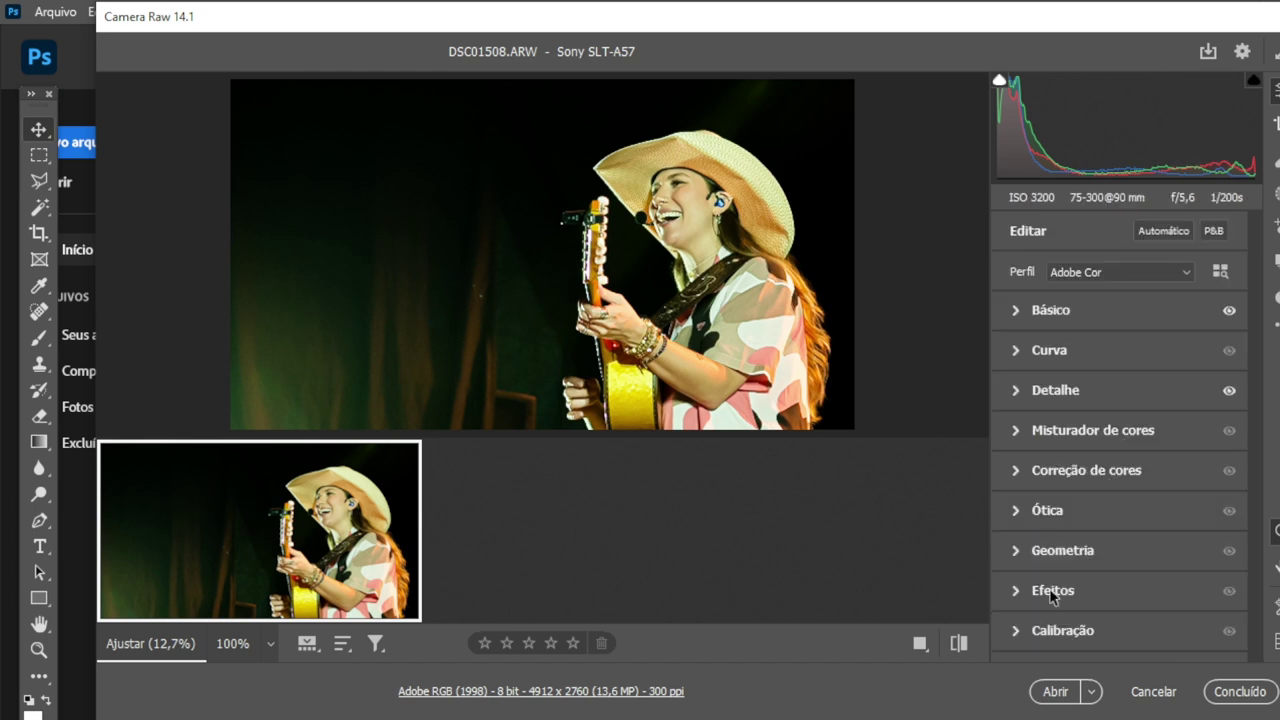
click(1014, 431)
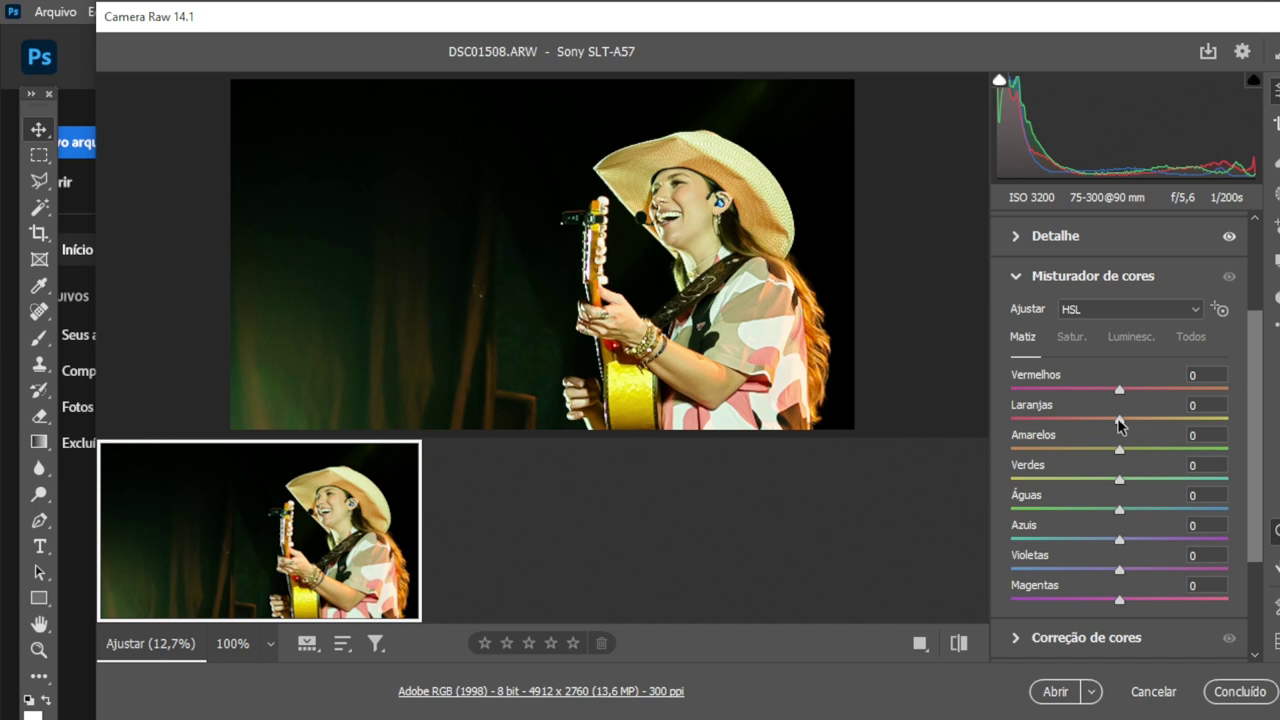
mouse_move(1120, 420)
mouse_down()
mouse_move(1163, 421)
mouse_move(1047, 421)
mouse_move(1110, 425)
mouse_up()
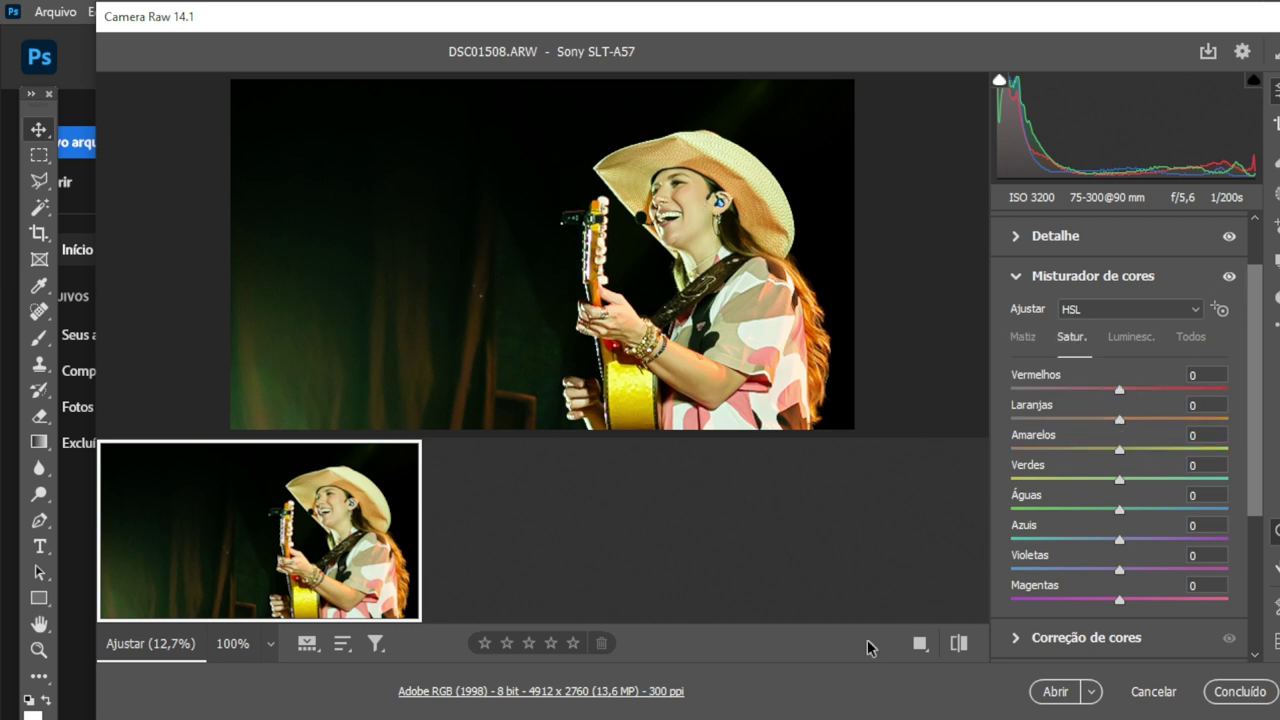
click(1060, 337)
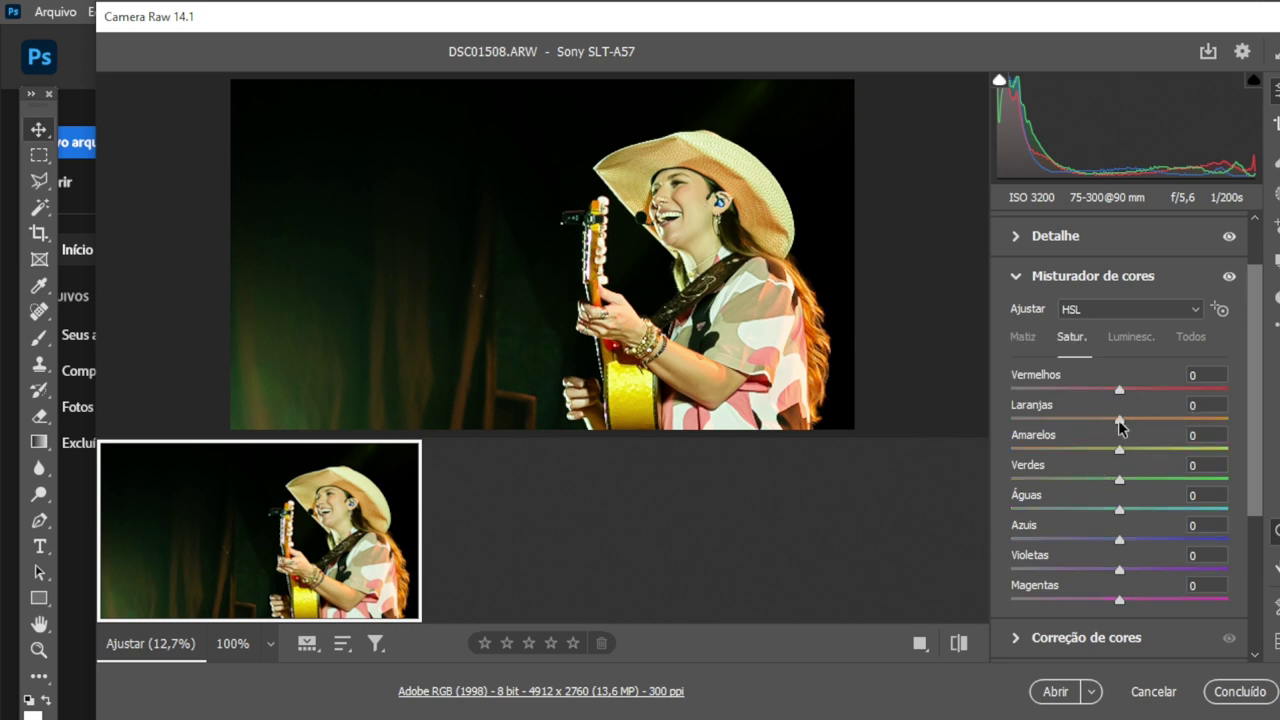
drag(1120, 420, 1086, 420)
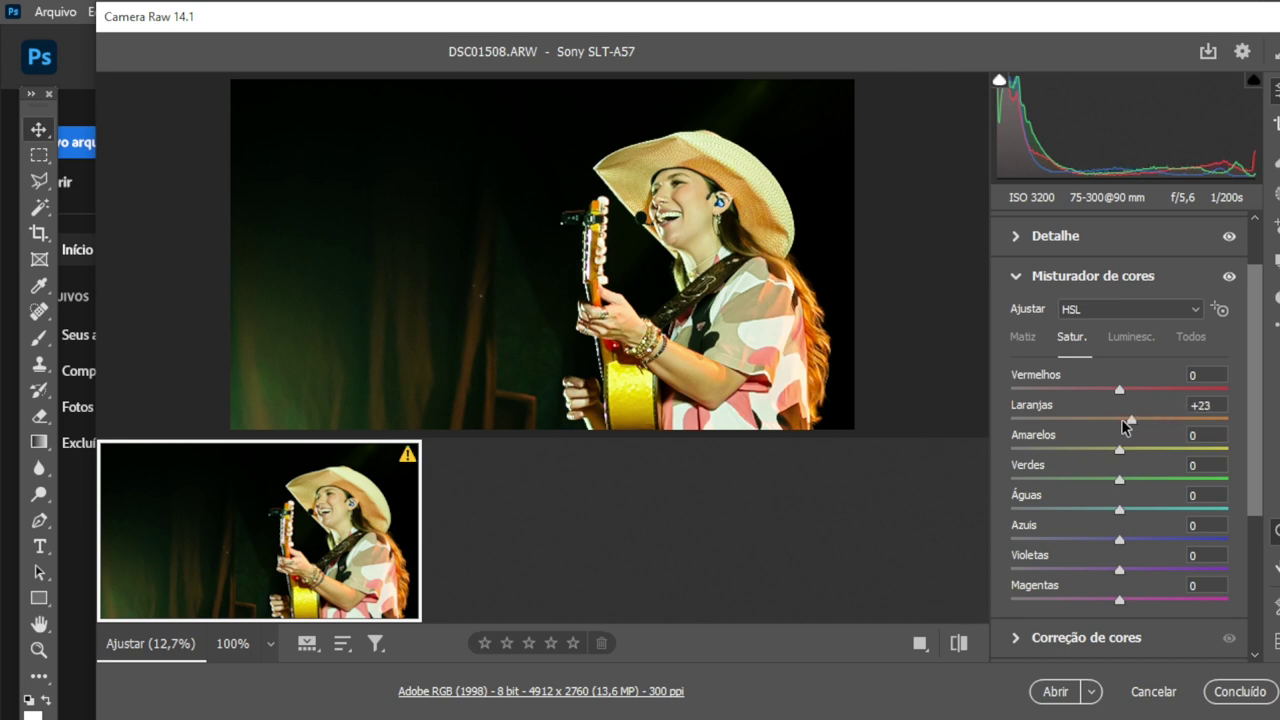
drag(1122, 428, 1135, 430)
Step: Lower Orange luminance to -10 and Magenta luminance to -2, then collapse the Color Mixer
scroll(1150, 495, up, 2)
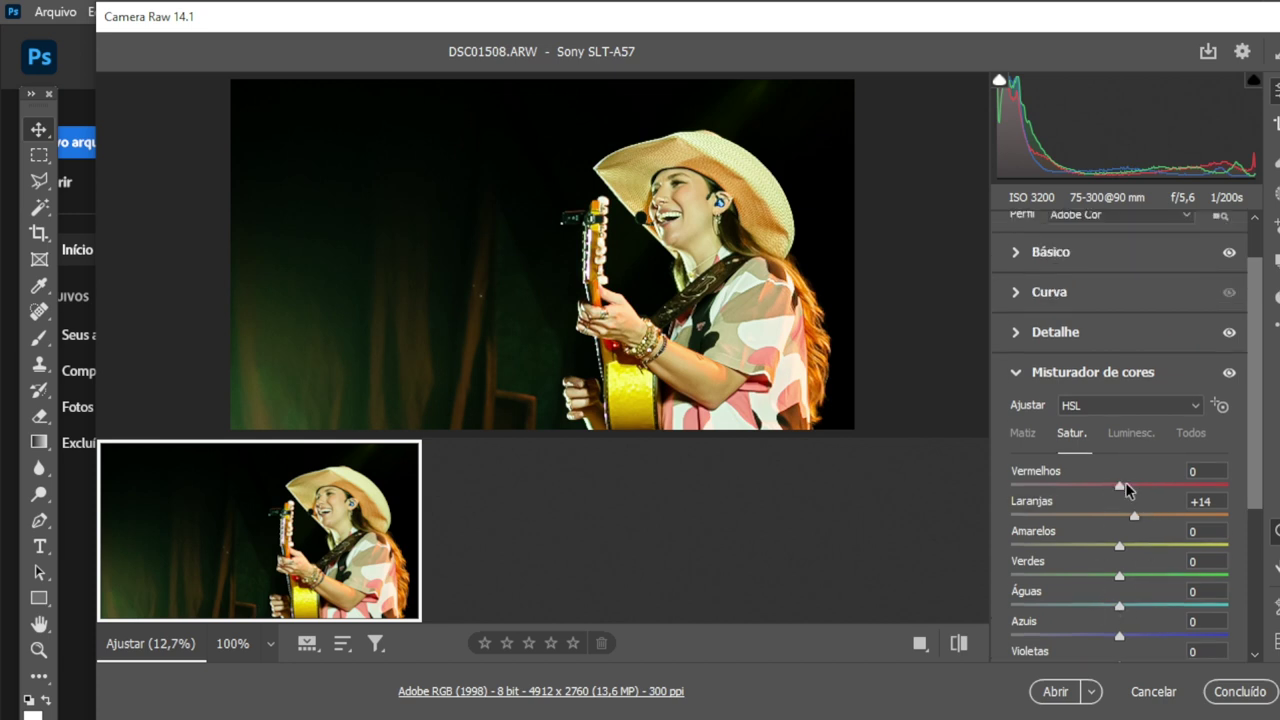
mouse_move(1117, 488)
mouse_down()
mouse_move(1200, 491)
mouse_move(1149, 490)
mouse_up()
click(1133, 438)
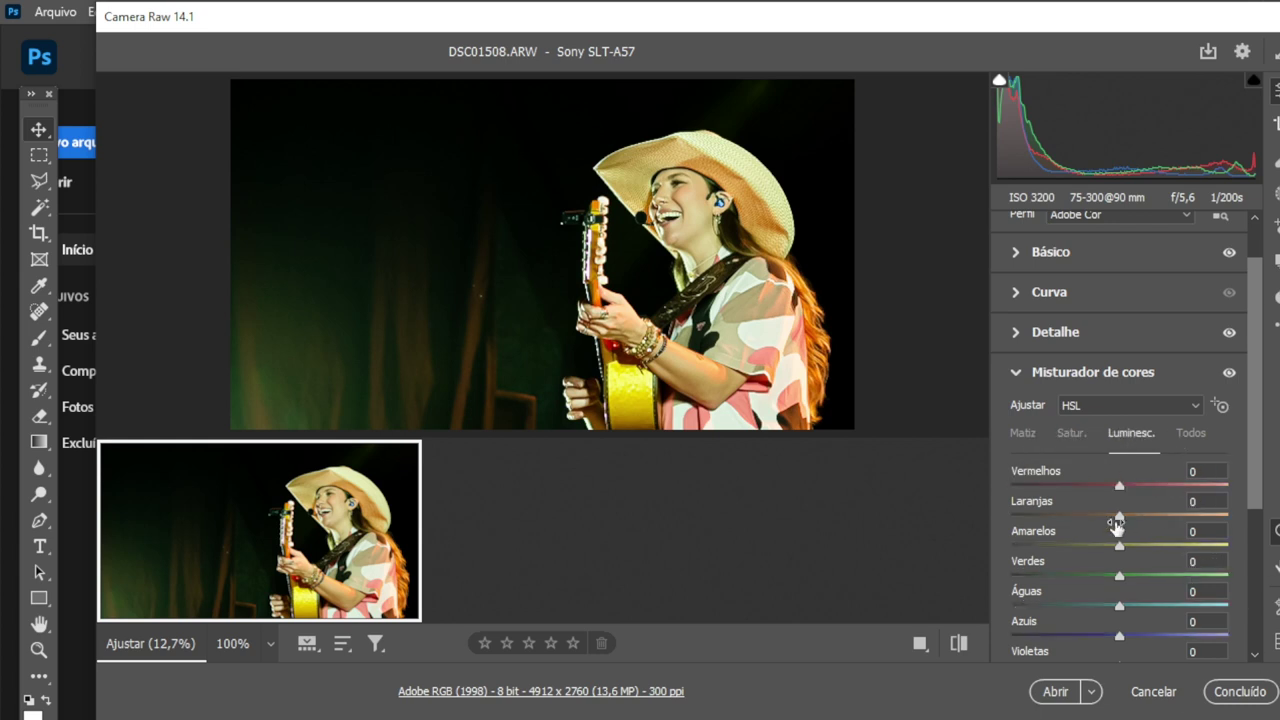
mouse_move(1119, 515)
mouse_down()
mouse_move(1165, 516)
mouse_move(1070, 517)
mouse_move(1151, 523)
mouse_move(1108, 531)
mouse_up()
scroll(1178, 614, down, 1)
scroll(1170, 624, down, 1)
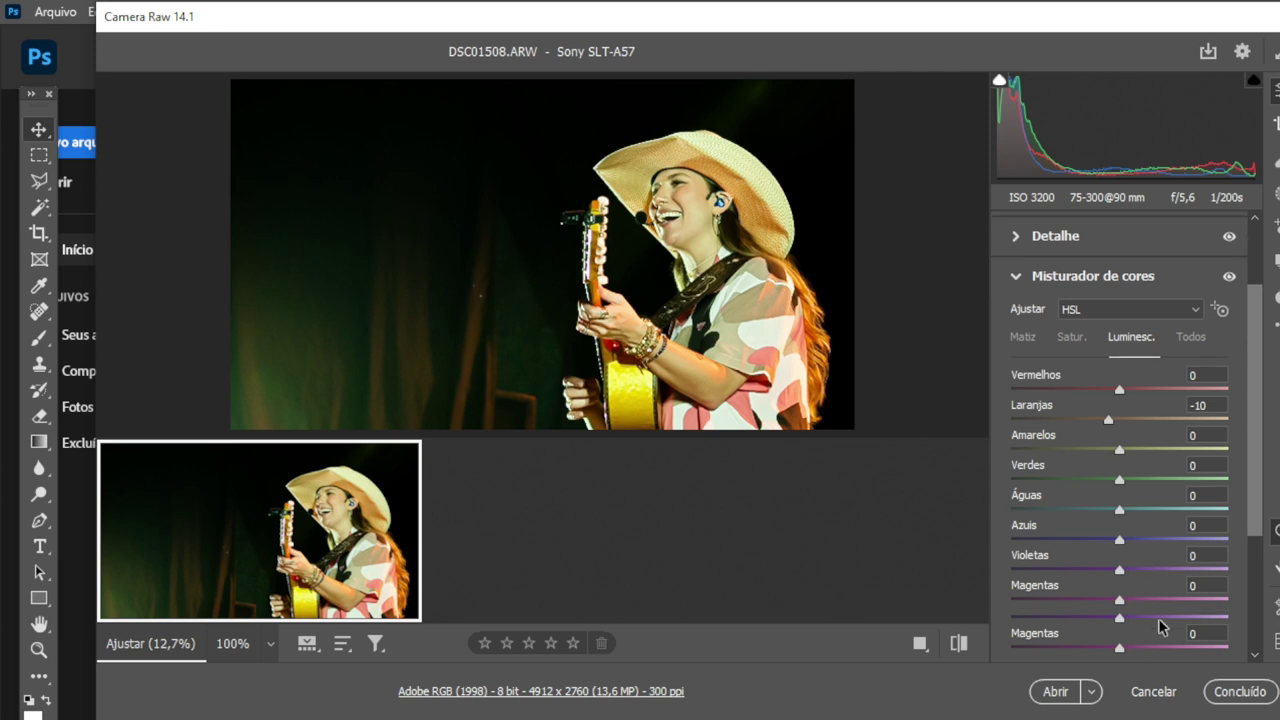
mouse_move(1122, 604)
mouse_down()
mouse_move(1096, 596)
mouse_move(1120, 603)
mouse_up()
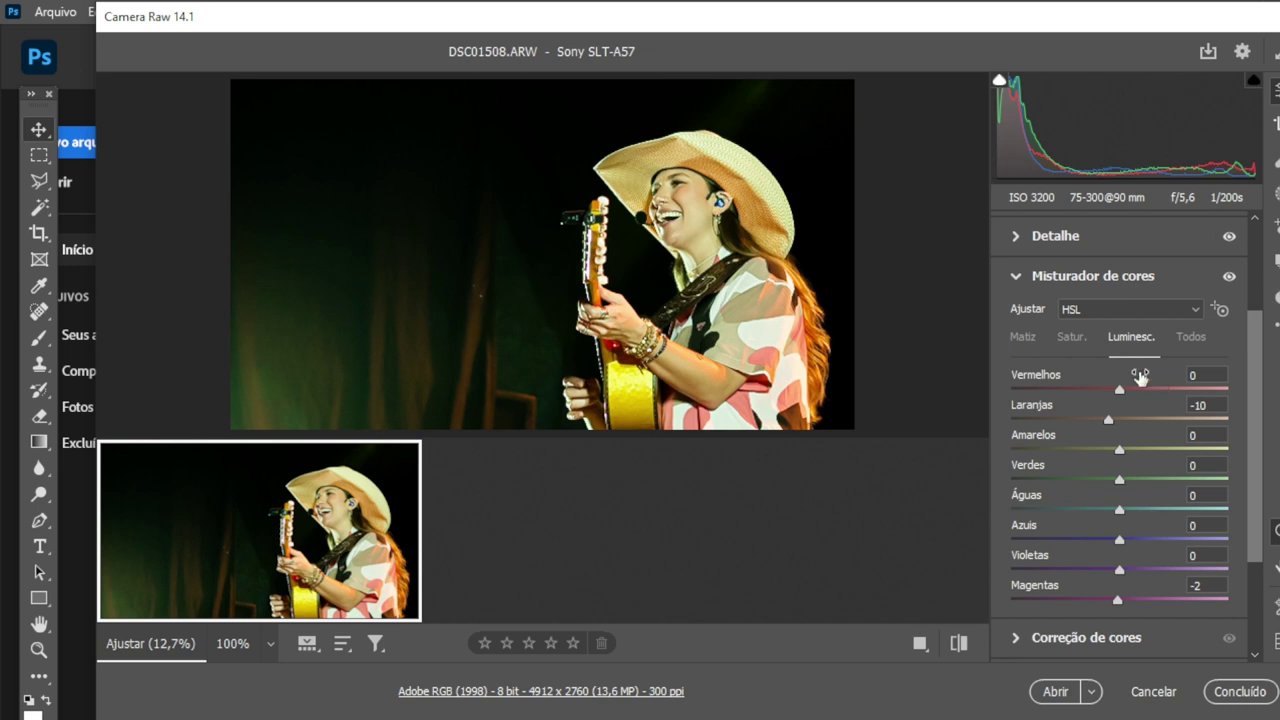
click(1018, 278)
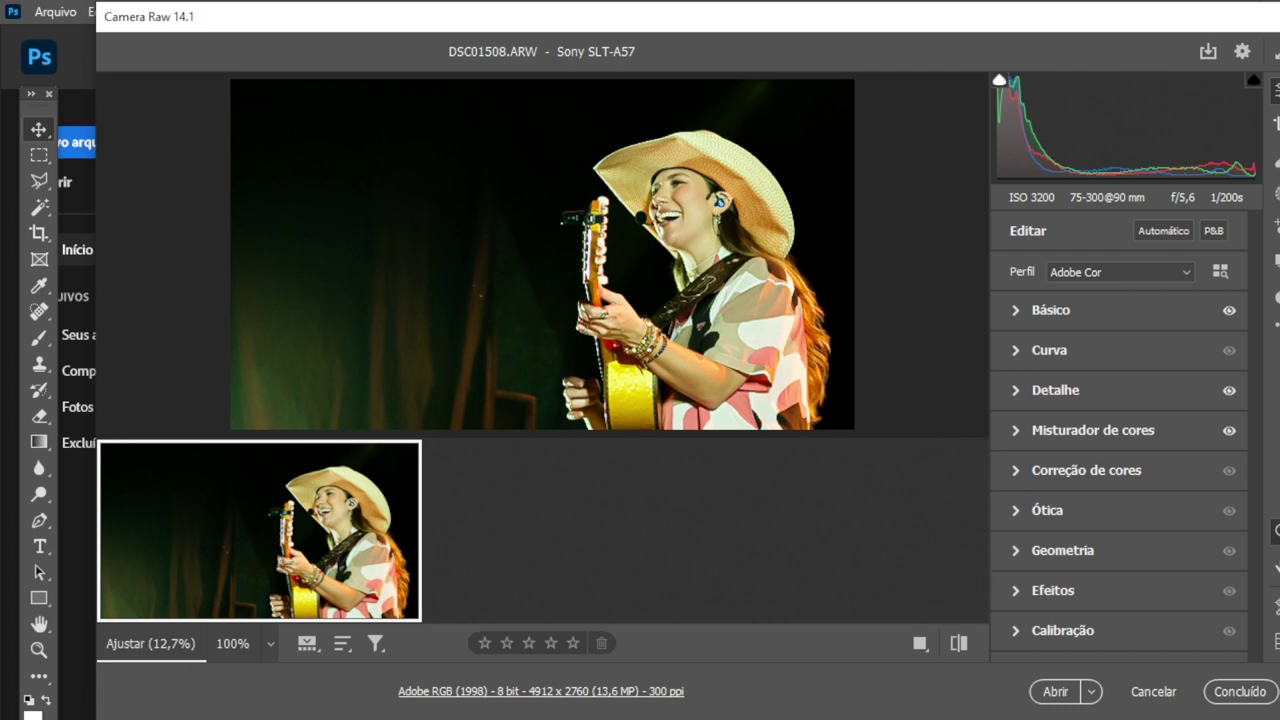
click(664, 205)
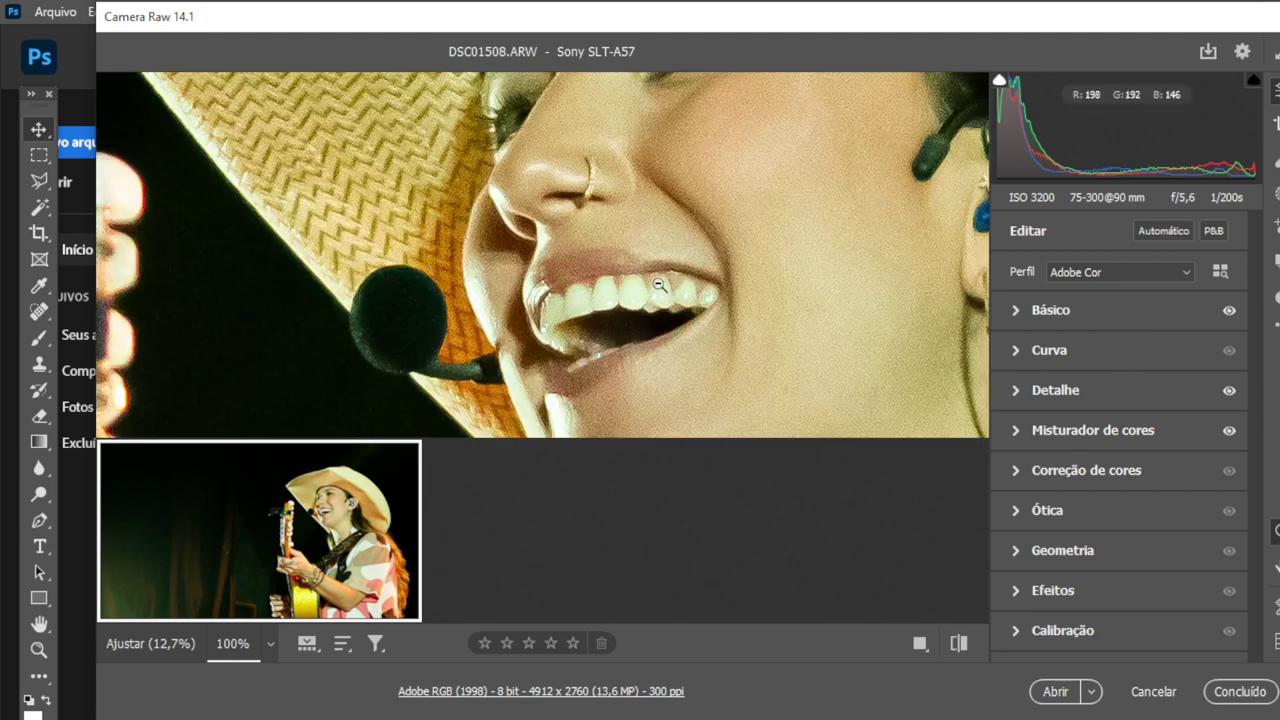
drag(606, 166, 696, 251)
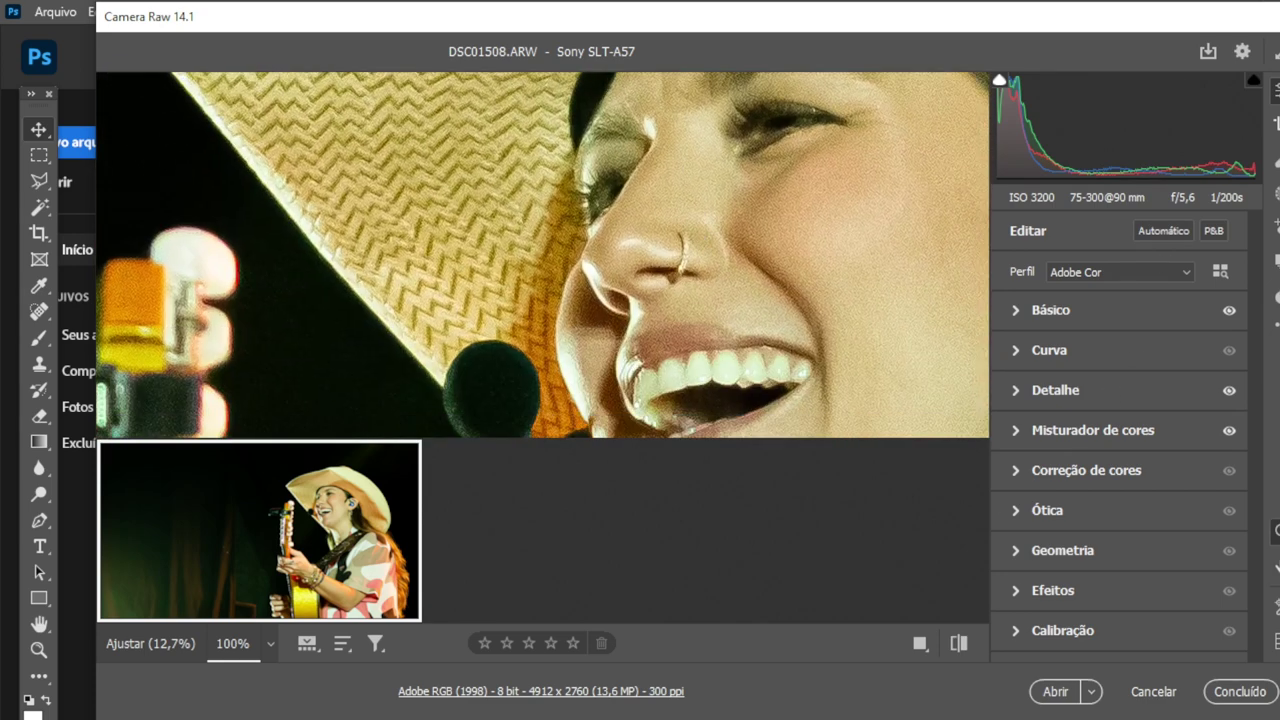
click(1017, 311)
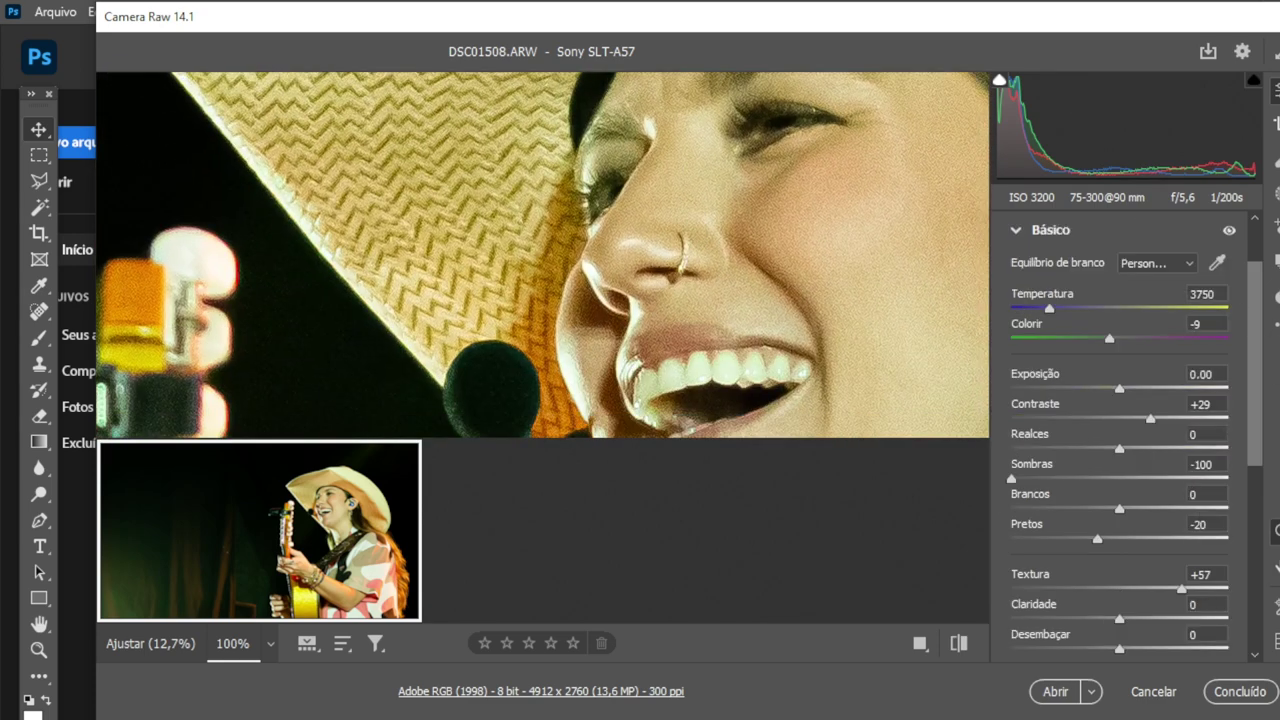
click(1172, 416)
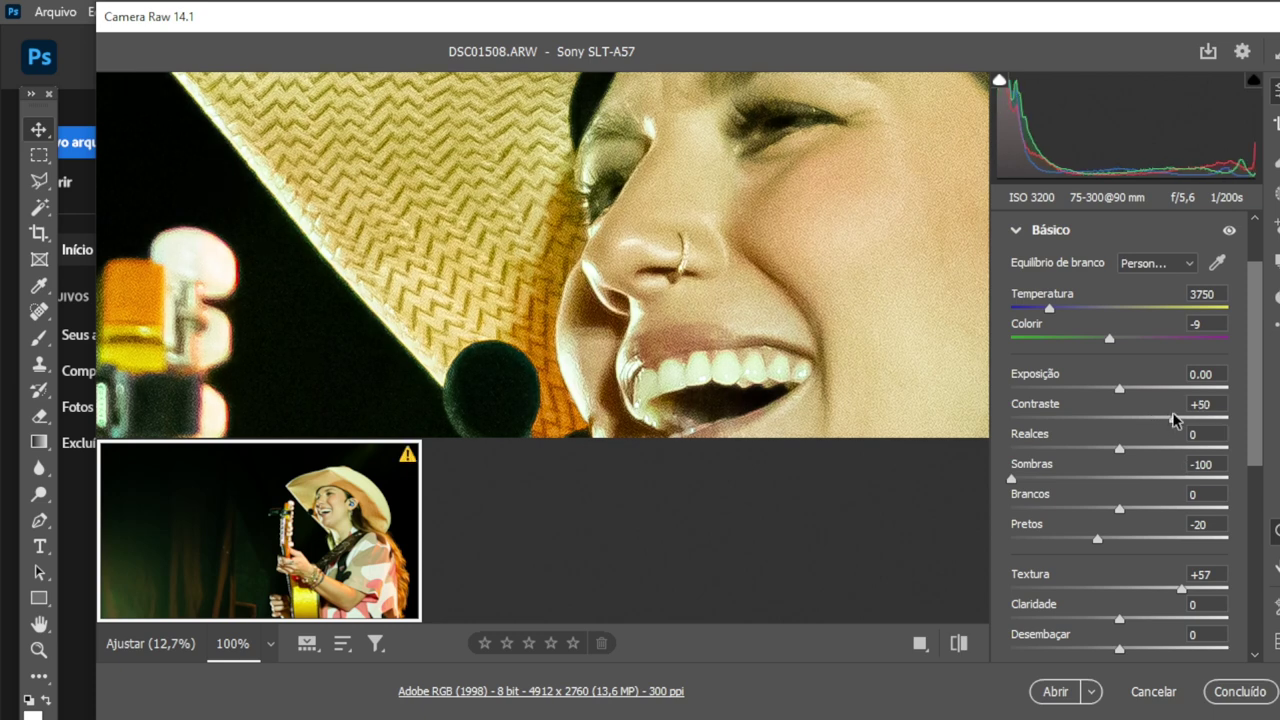
scroll(452, 240, up, 3)
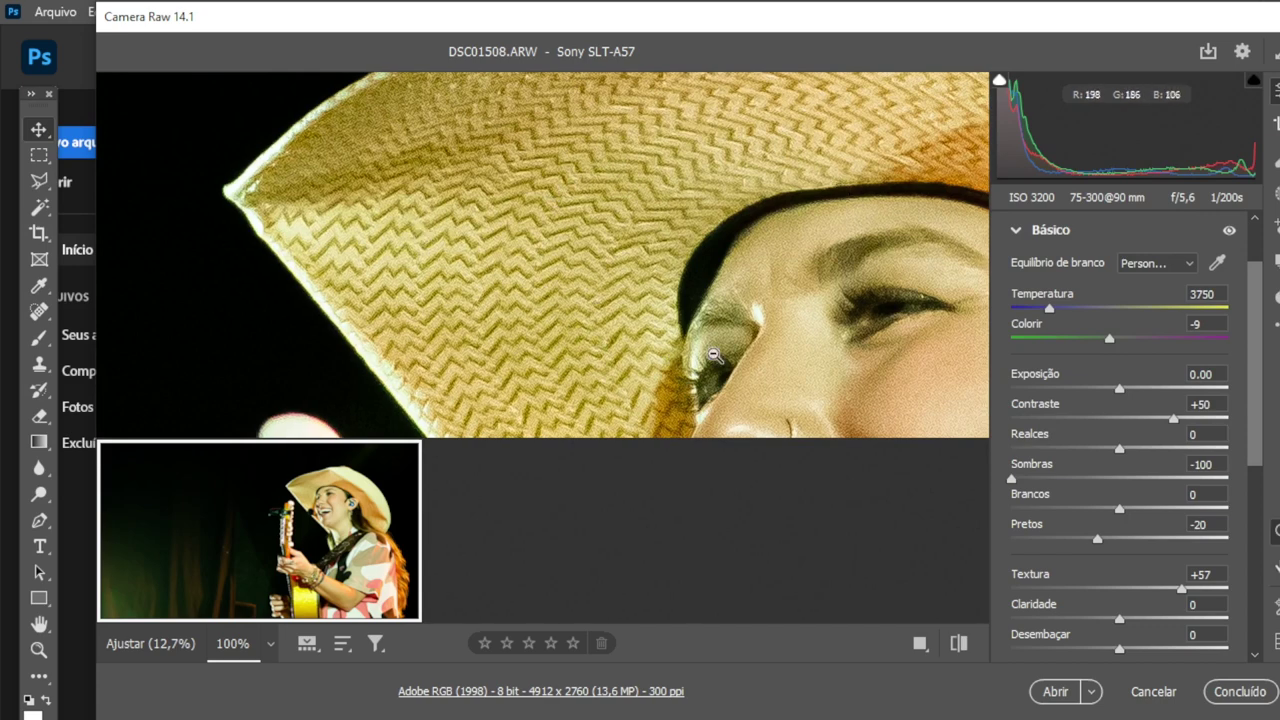
mouse_move(580, 330)
mouse_down()
mouse_move(732, 378)
mouse_move(443, 223)
mouse_up()
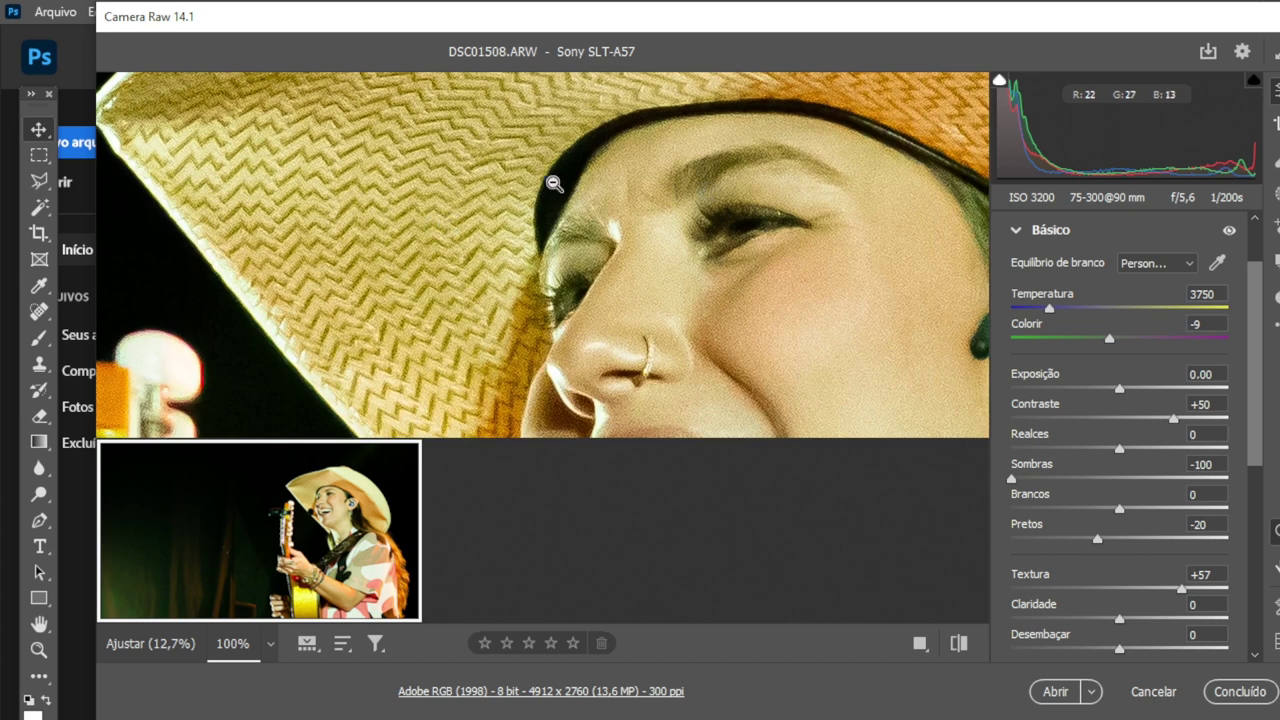
click(440, 162)
click(657, 187)
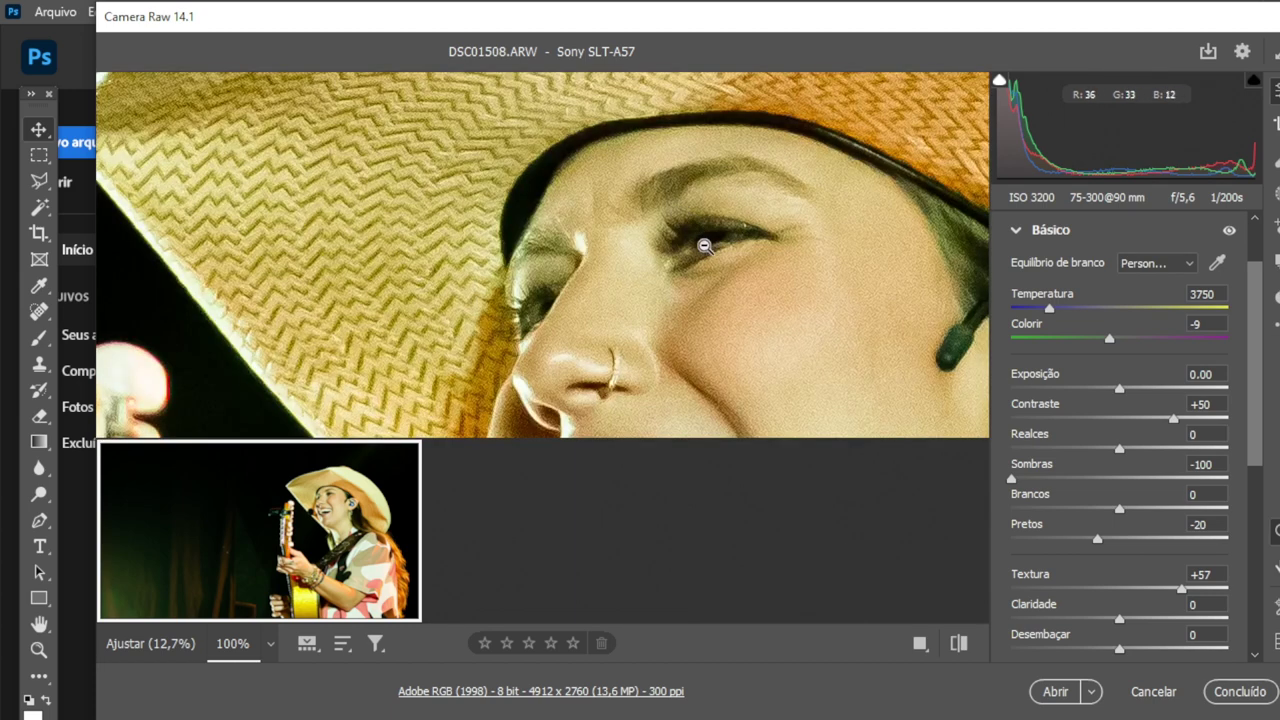
click(527, 214)
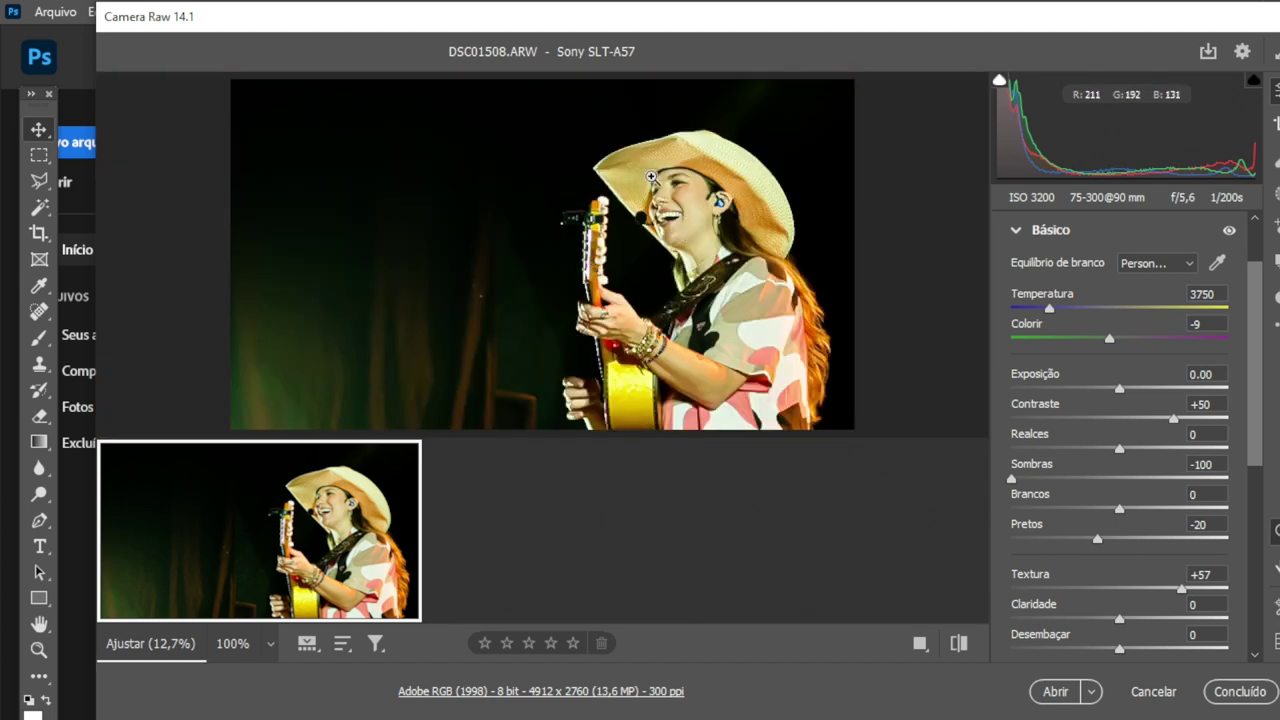
click(622, 177)
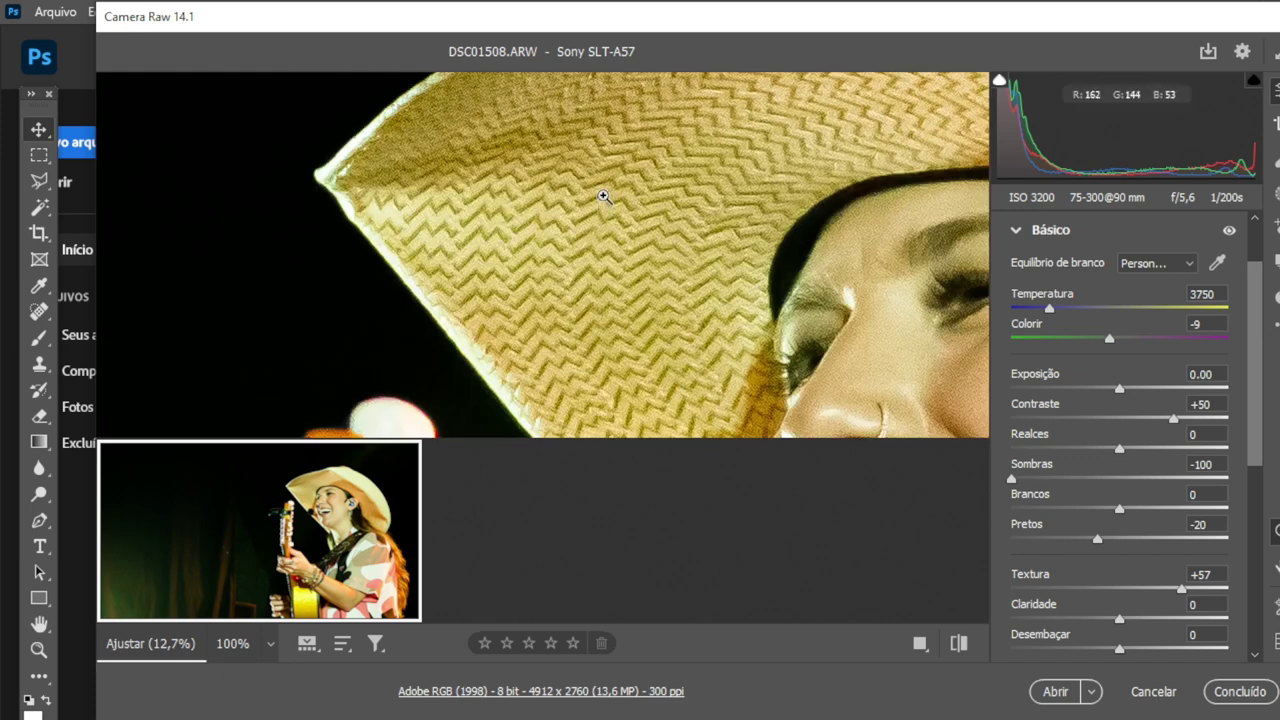
click(603, 198)
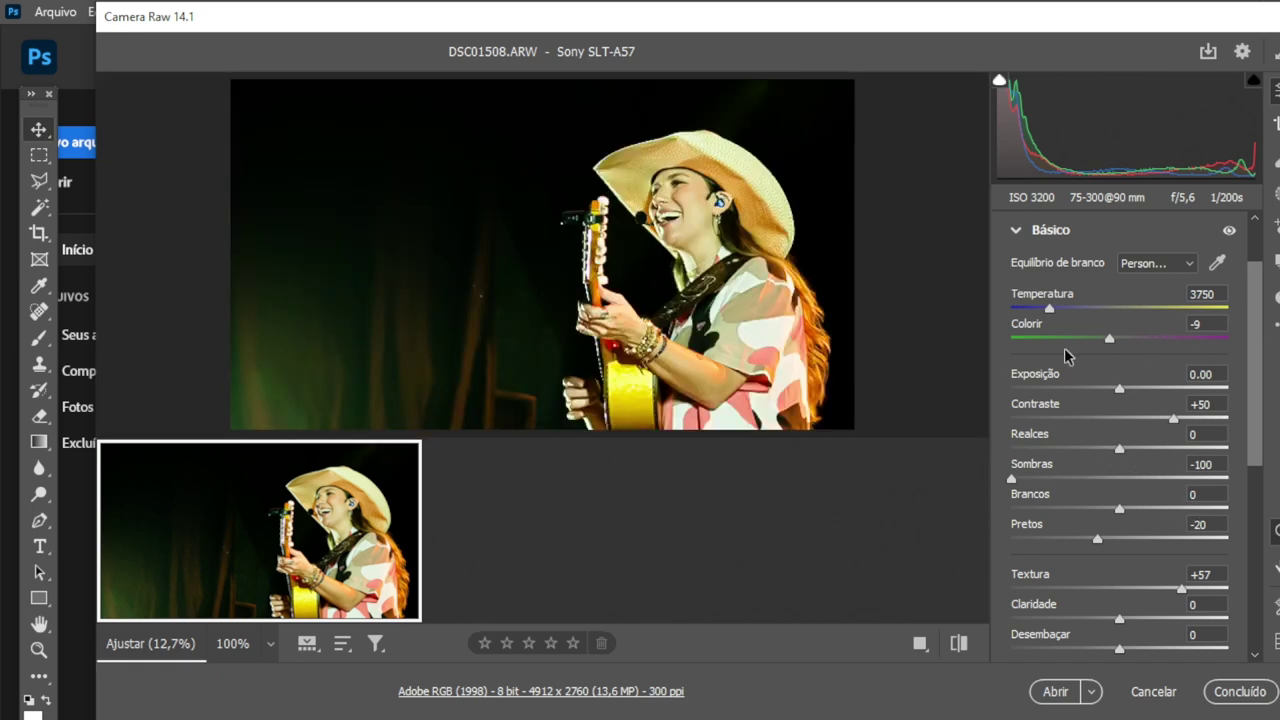
Step: Set Temperature to 4050, Whites -6, Highlights -7, and Exposure to 0.00
drag(1048, 310, 1056, 311)
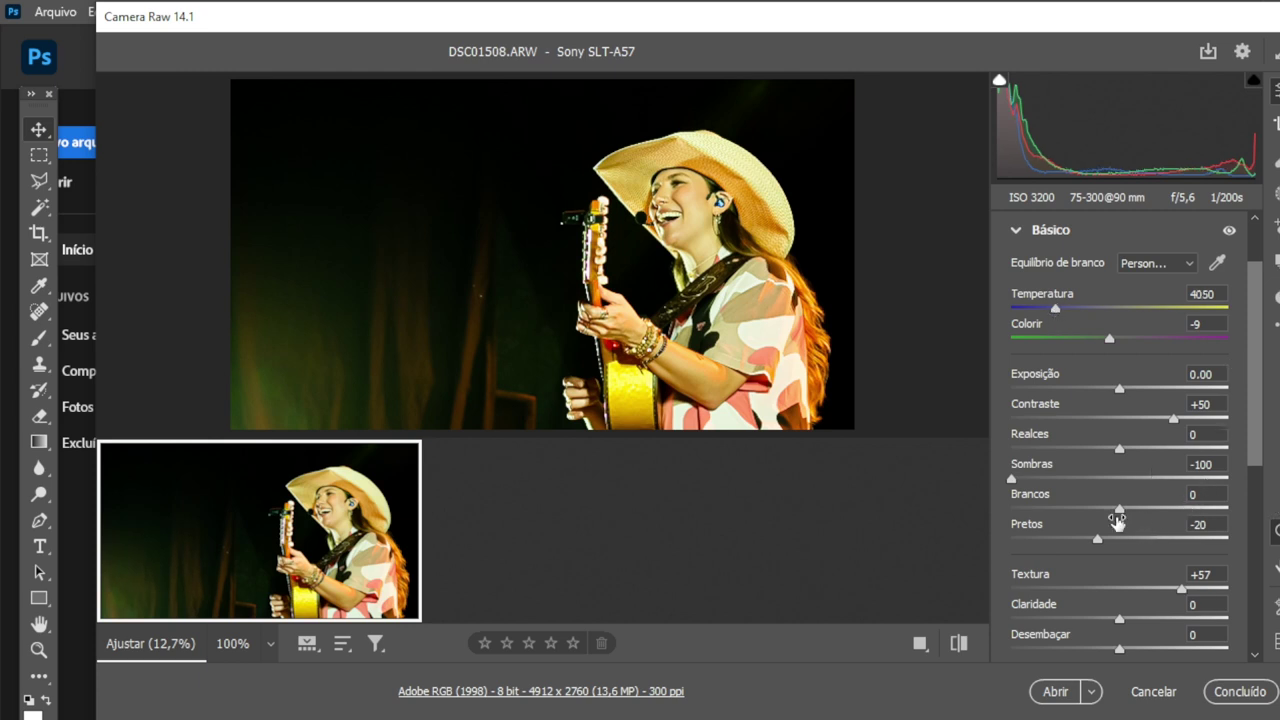
mouse_move(1119, 510)
mouse_down()
mouse_move(1086, 514)
mouse_move(1108, 516)
mouse_up()
mouse_move(1120, 450)
mouse_down()
mouse_move(1168, 452)
mouse_move(1101, 452)
mouse_move(1112, 450)
mouse_up()
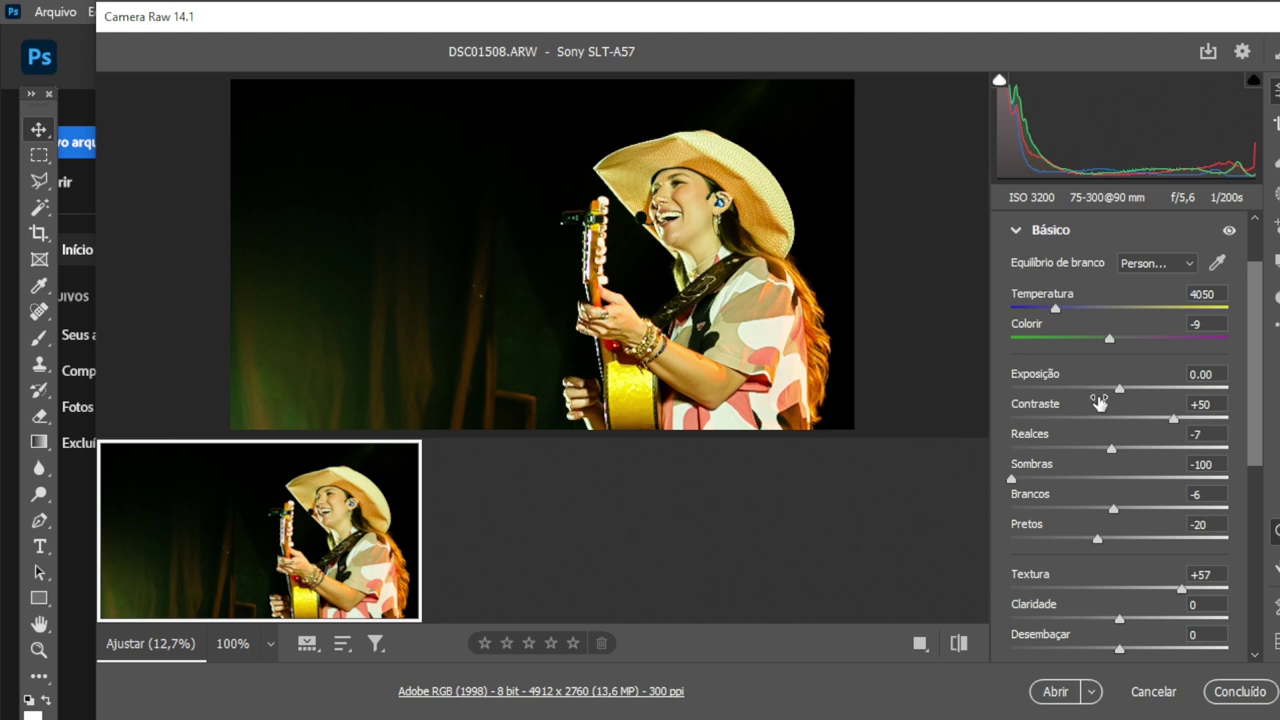
mouse_move(1101, 395)
mouse_down()
mouse_move(1089, 391)
mouse_move(1126, 397)
mouse_up()
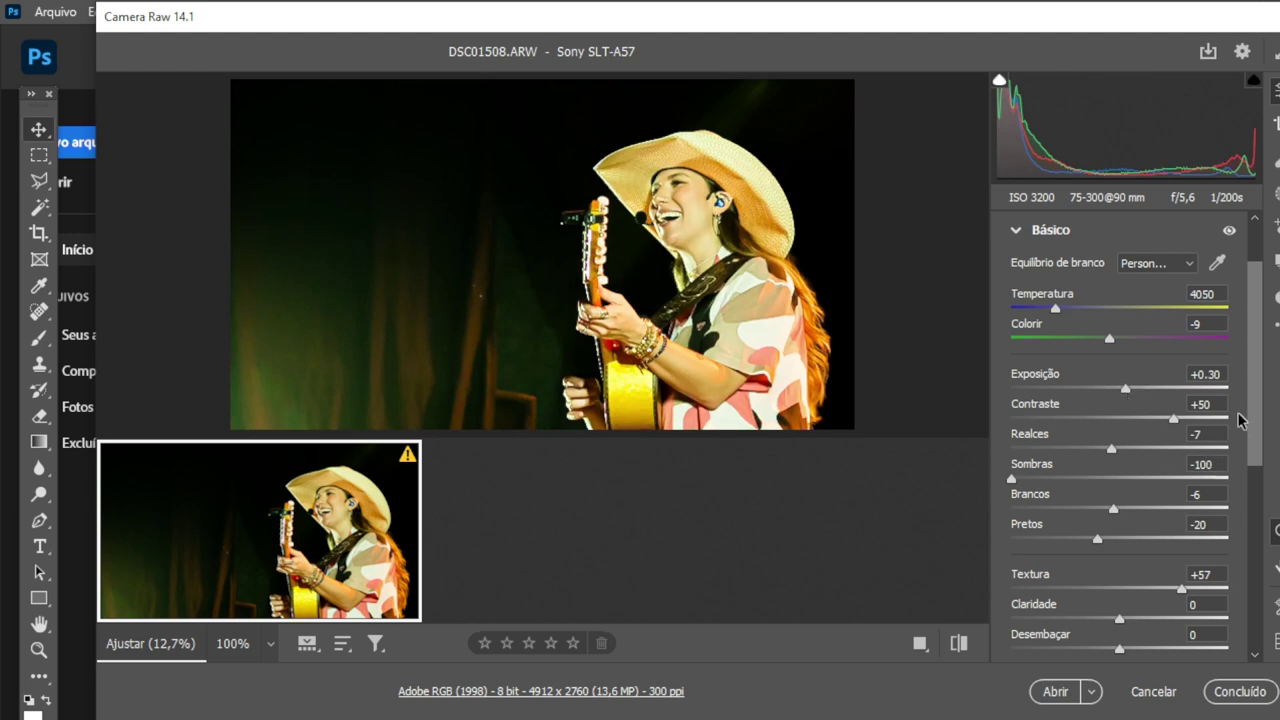
click(1205, 374)
text(0)
key(Return)
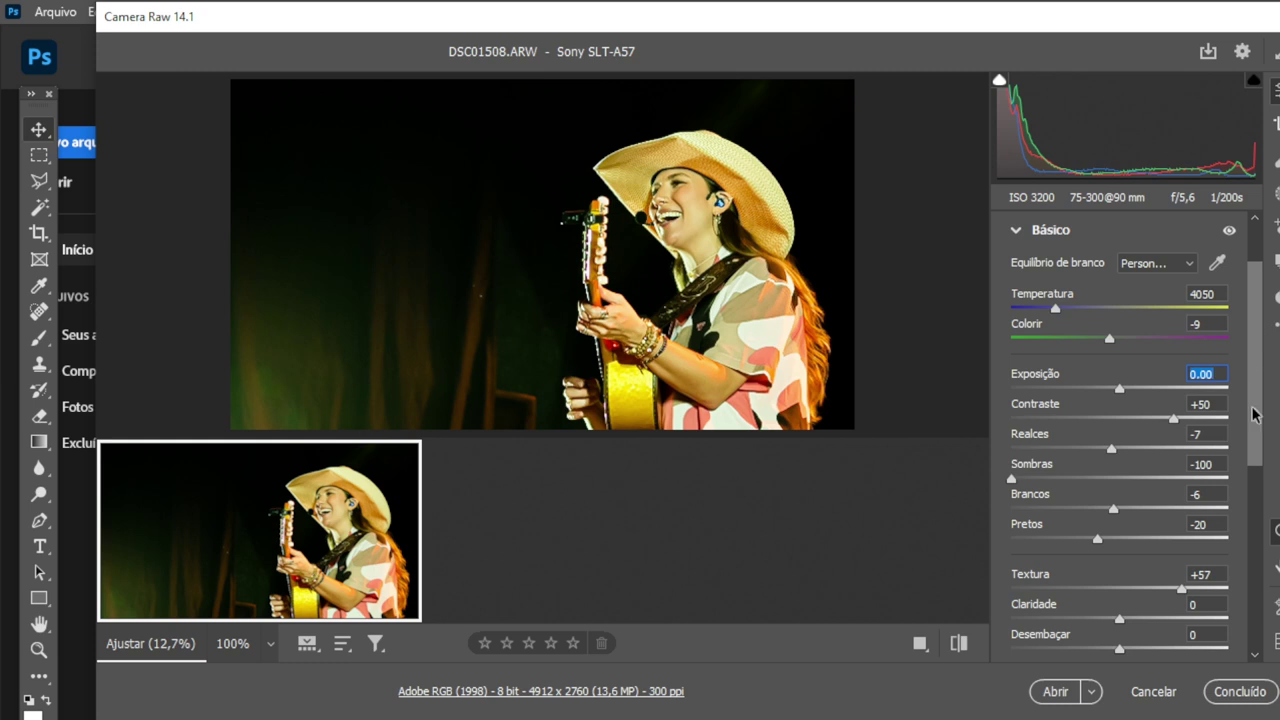
Step: Lower Vibrance to -10 and Saturation to -3, checking the guitar hand at 100%
scroll(1236, 575, down, 2)
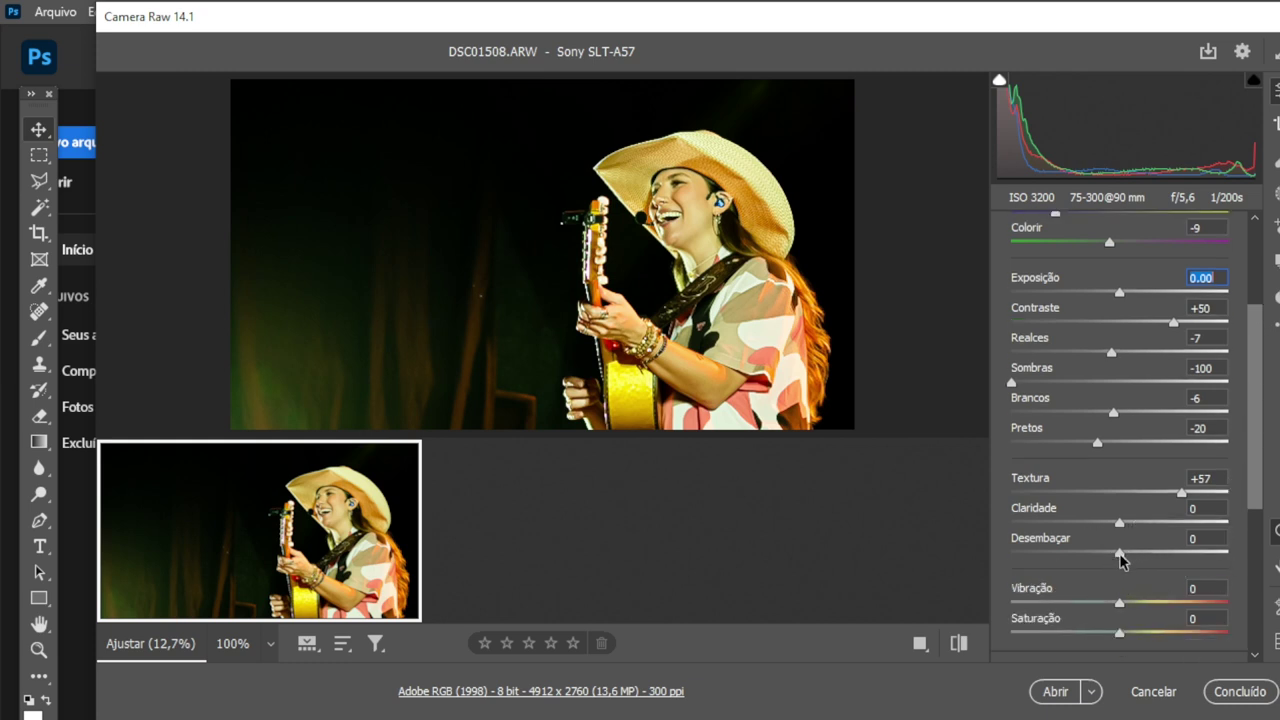
scroll(1142, 576, down, 1)
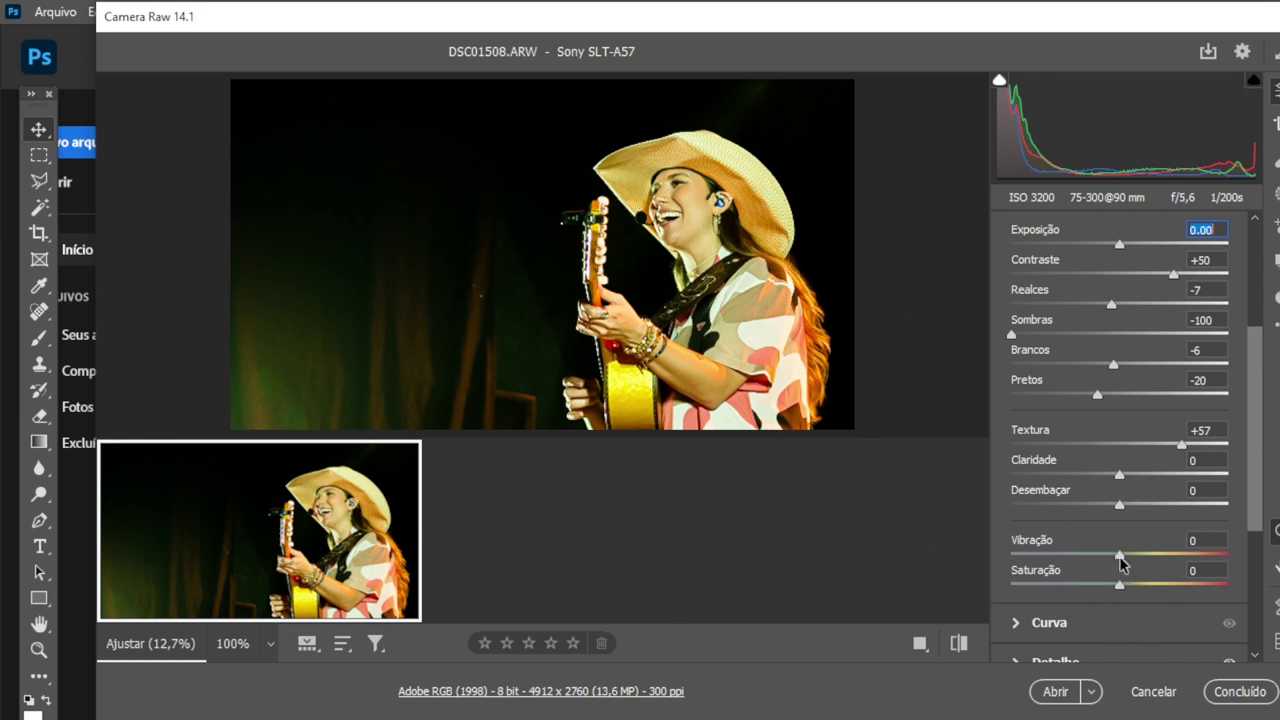
drag(1121, 563, 1110, 563)
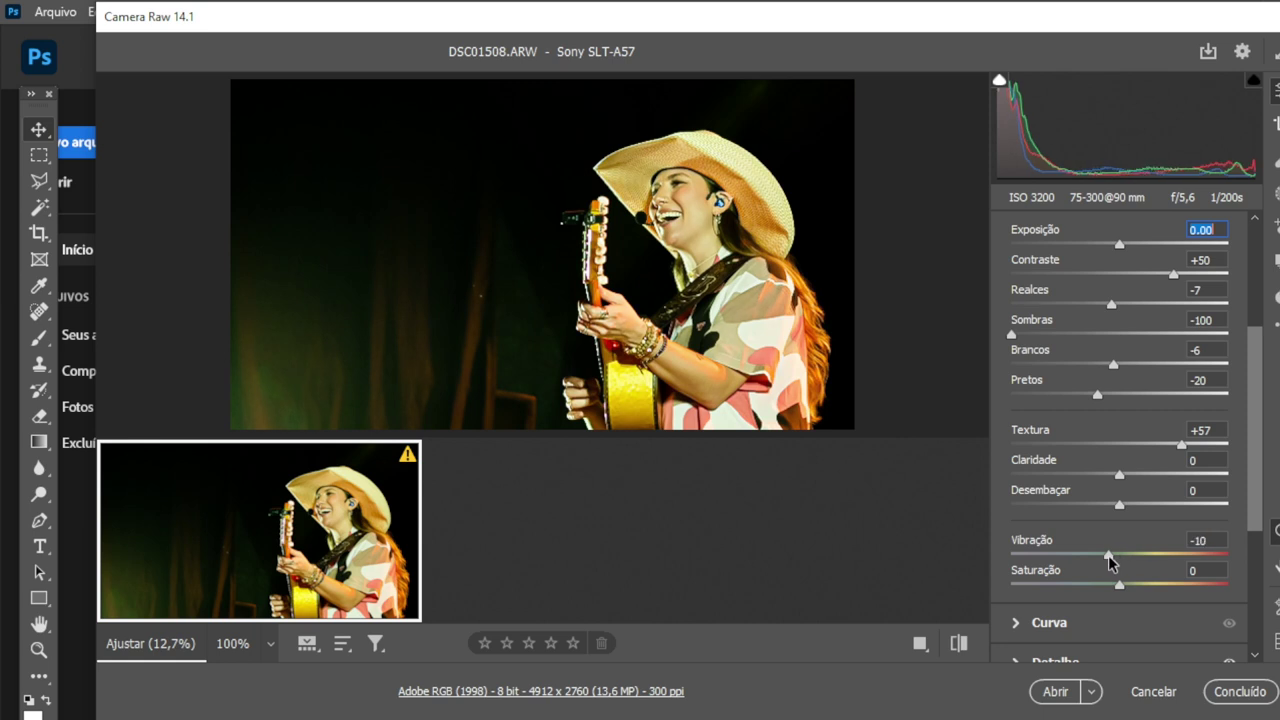
mouse_move(1120, 585)
mouse_down()
mouse_move(1108, 585)
mouse_move(1120, 591)
mouse_up()
drag(1124, 597, 1121, 598)
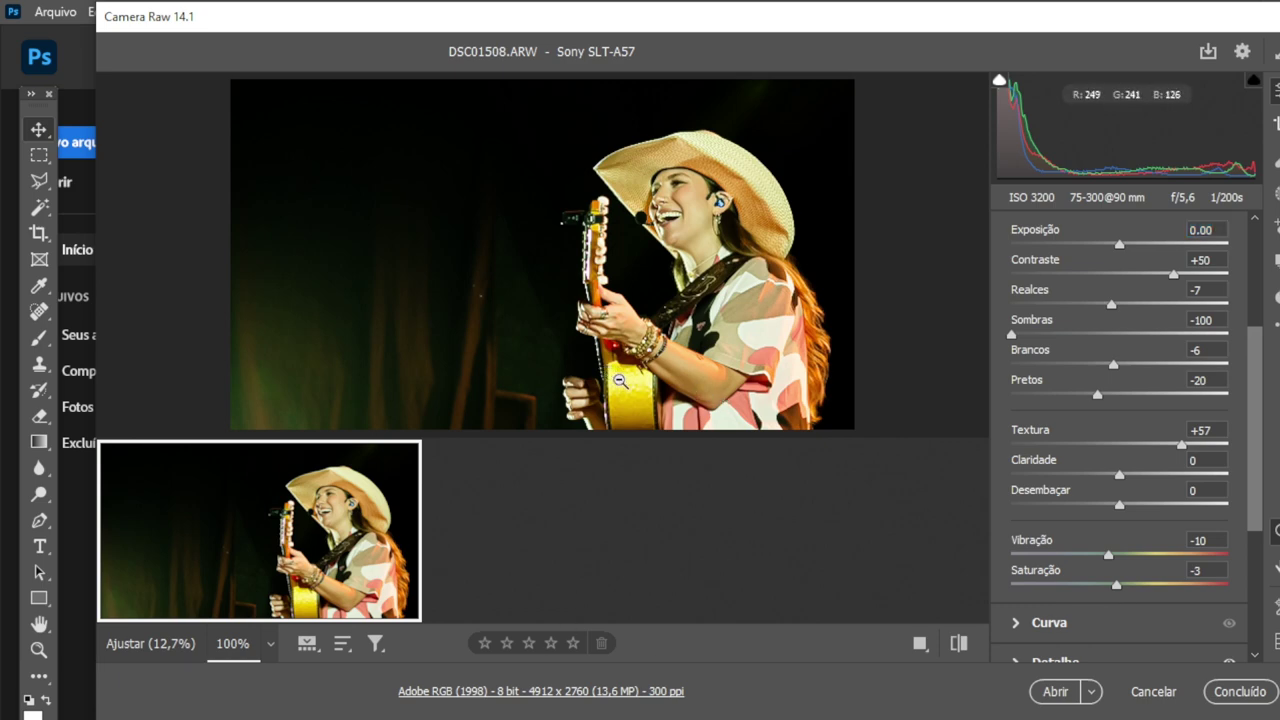
click(621, 380)
drag(608, 131, 608, 455)
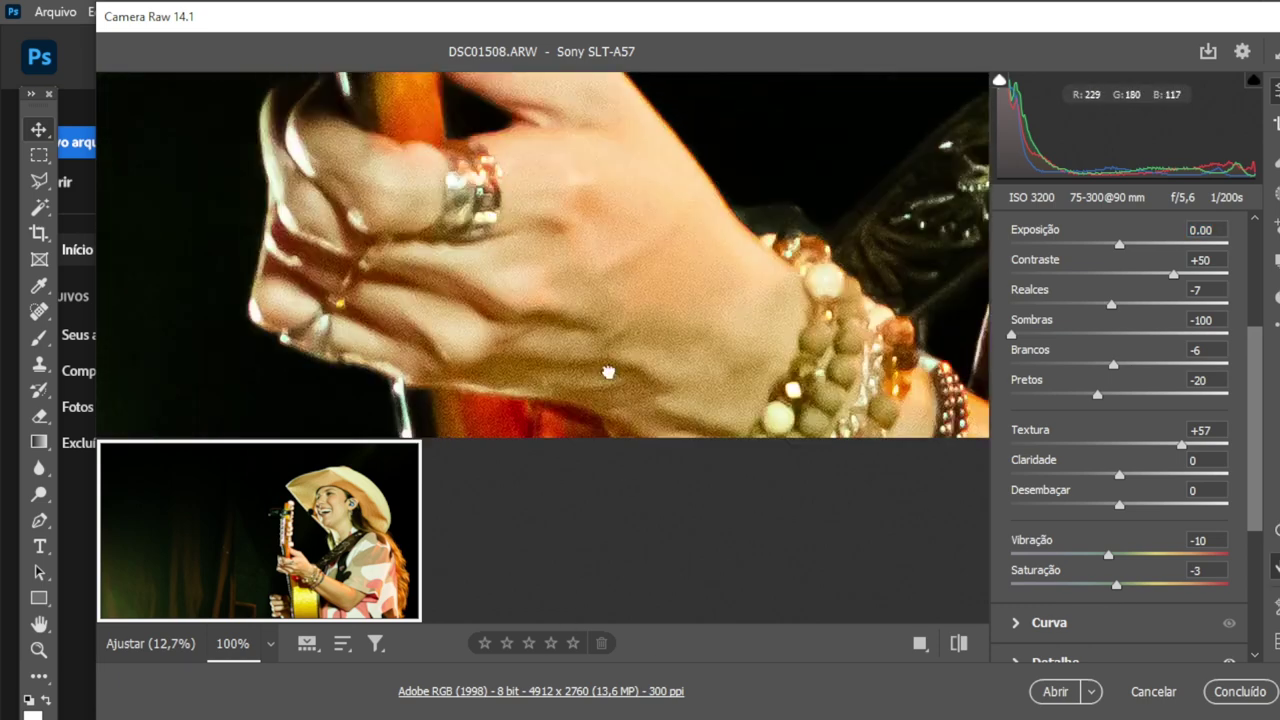
click(523, 211)
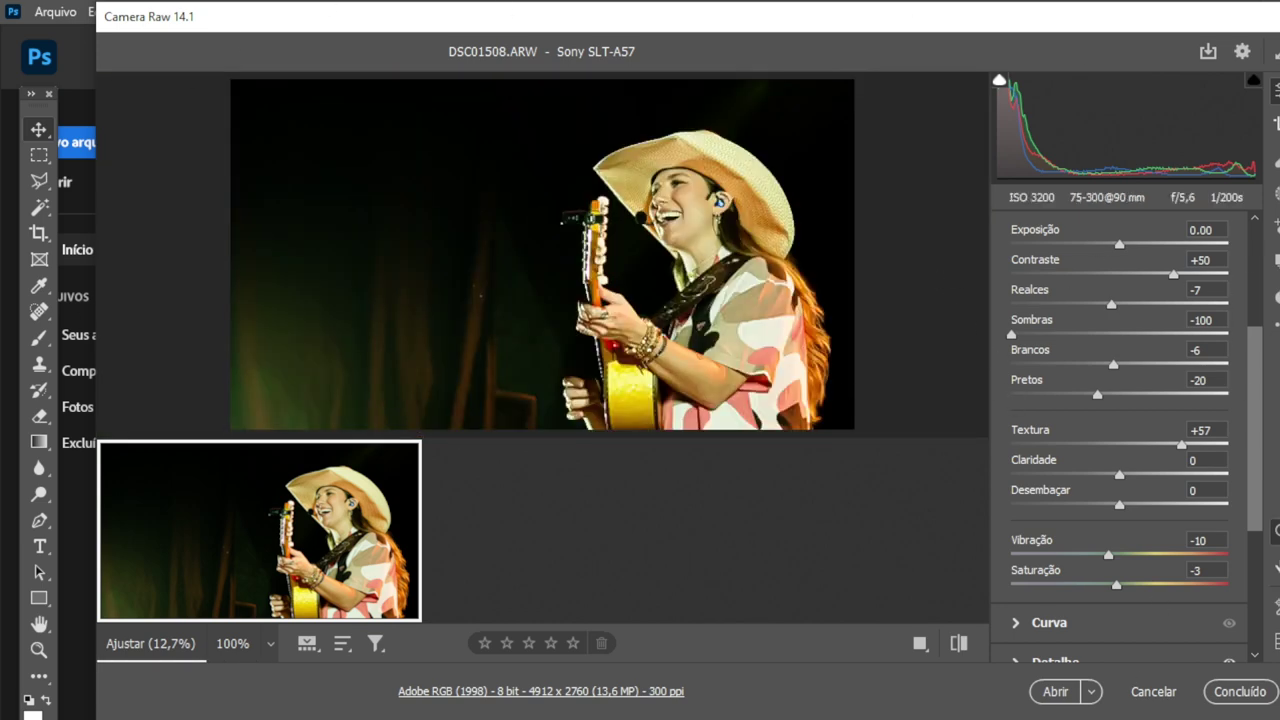
scroll(1196, 518, down, 1)
scroll(1194, 530, down, 2)
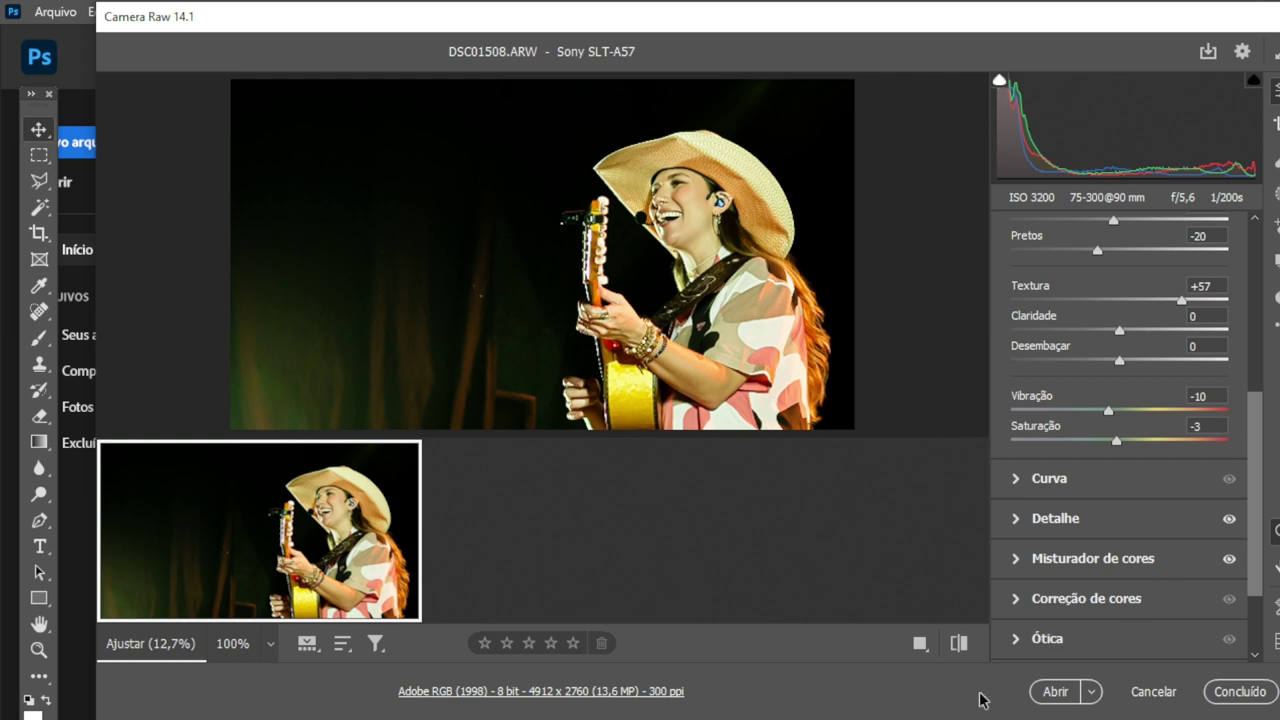
Step: Expand Effects and set Vignette to -78, checking the singer's face up close
scroll(1092, 583, down, 1)
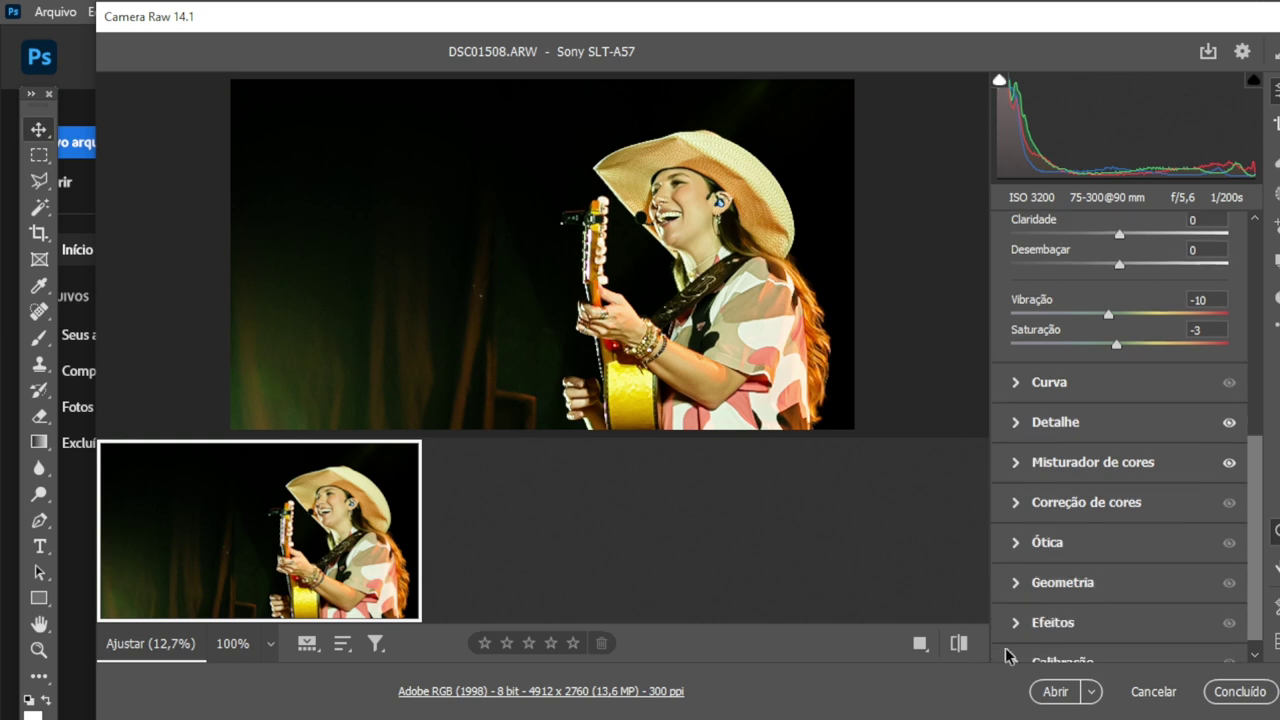
click(1015, 620)
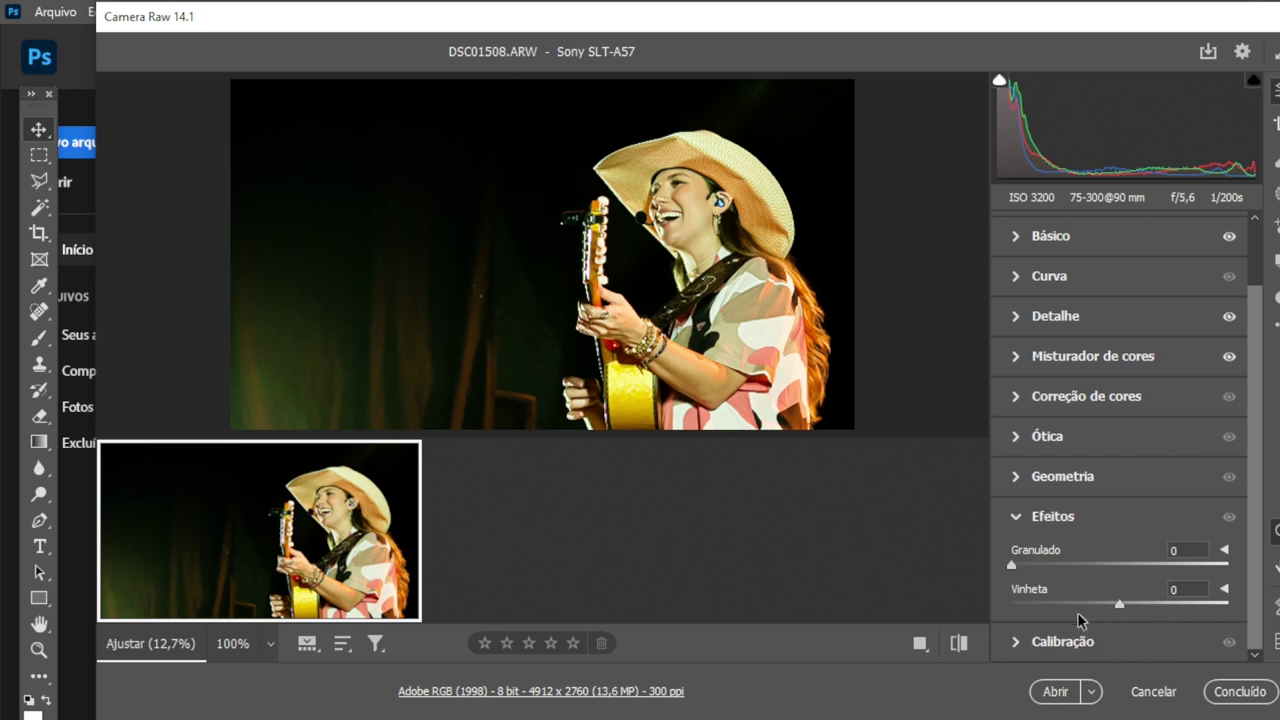
drag(1060, 604, 1036, 600)
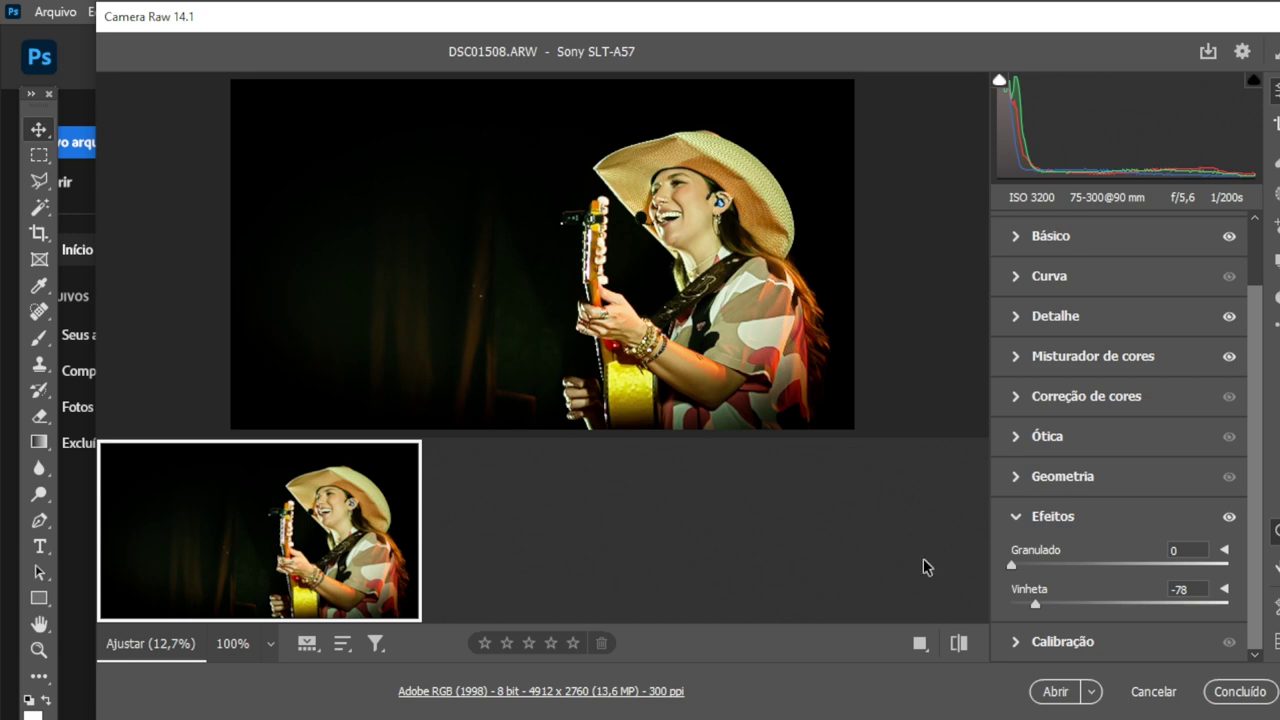
click(668, 202)
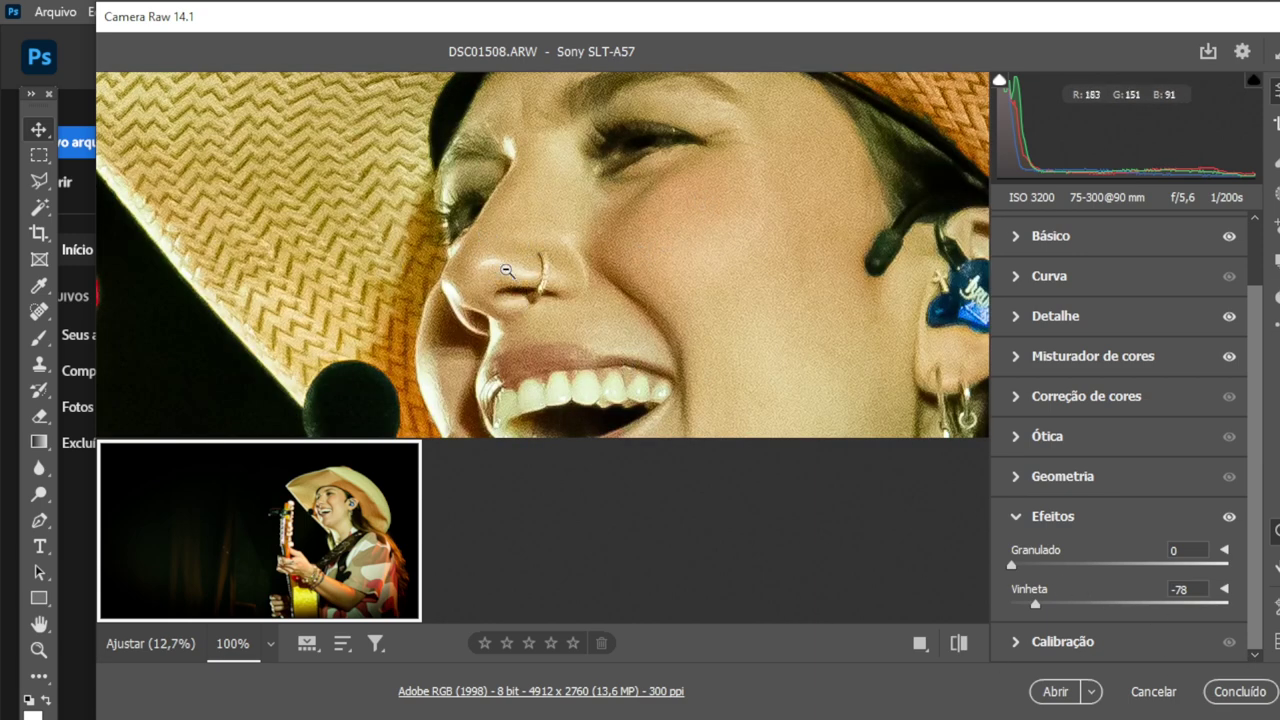
click(770, 250)
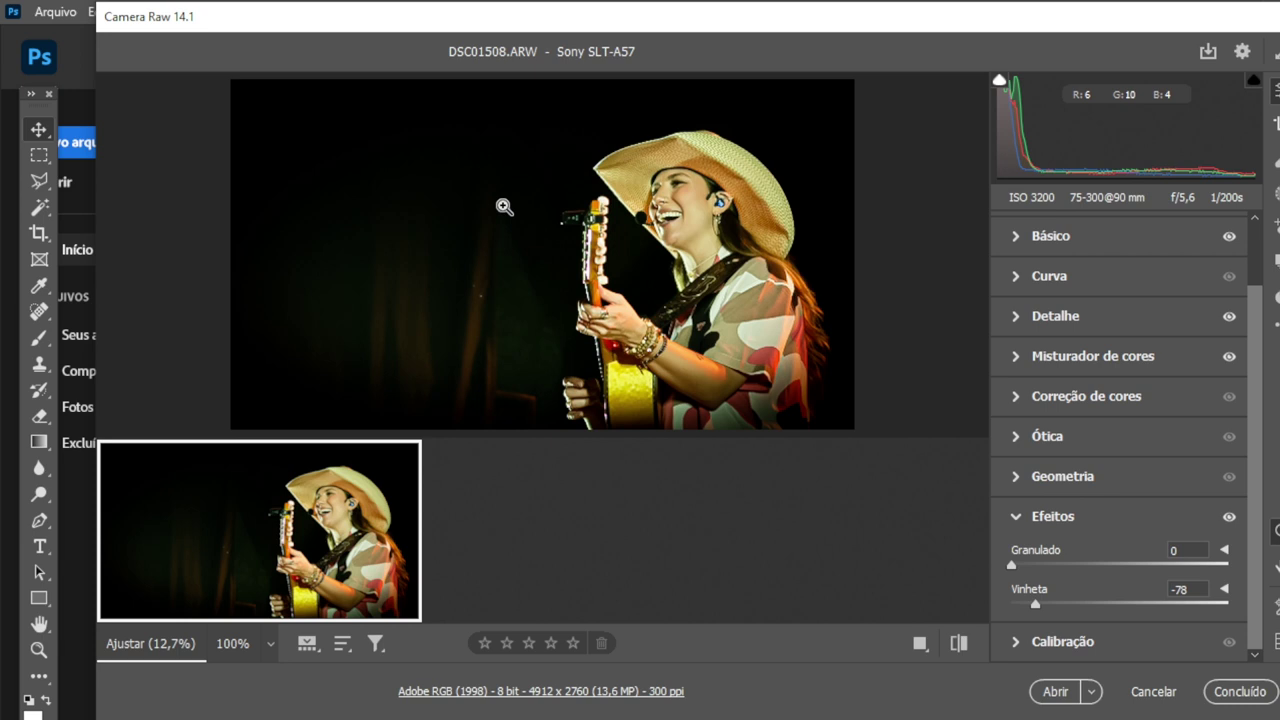
click(490, 268)
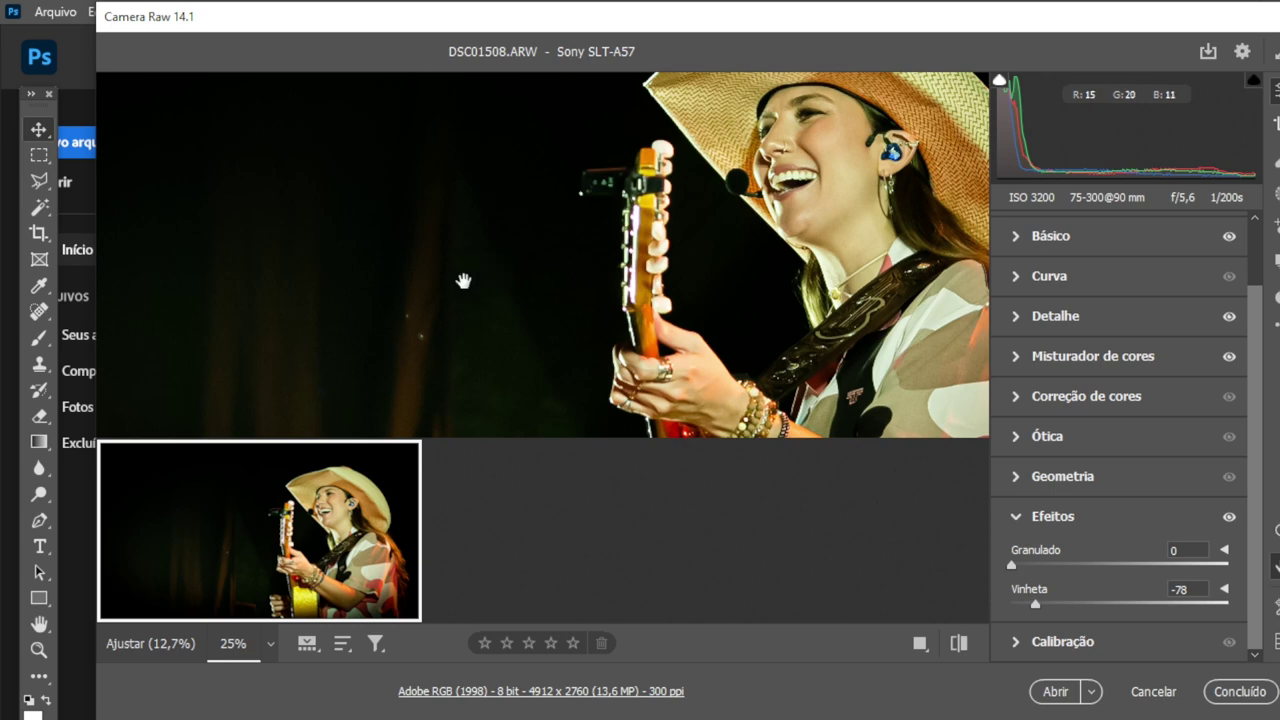
drag(265, 432, 724, 128)
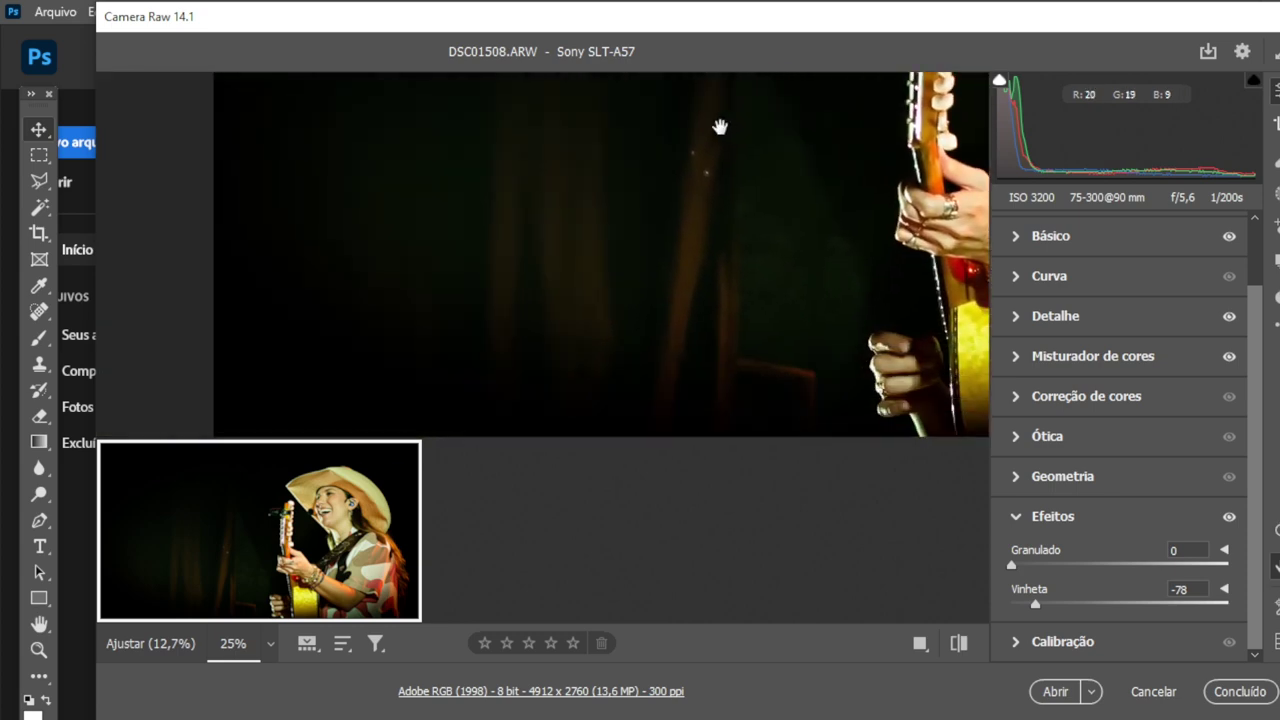
click(720, 127)
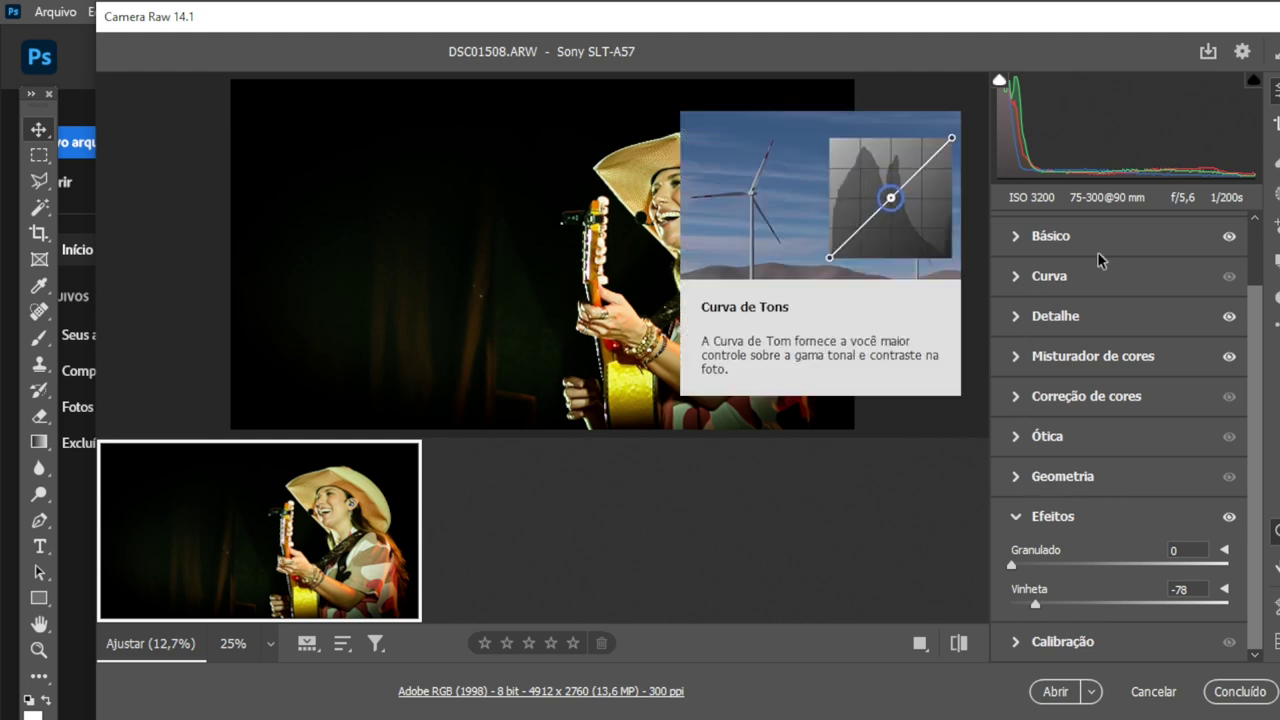
Step: Expand the Tone Curve and drag a midtone point down to input 131, output 125
click(1020, 262)
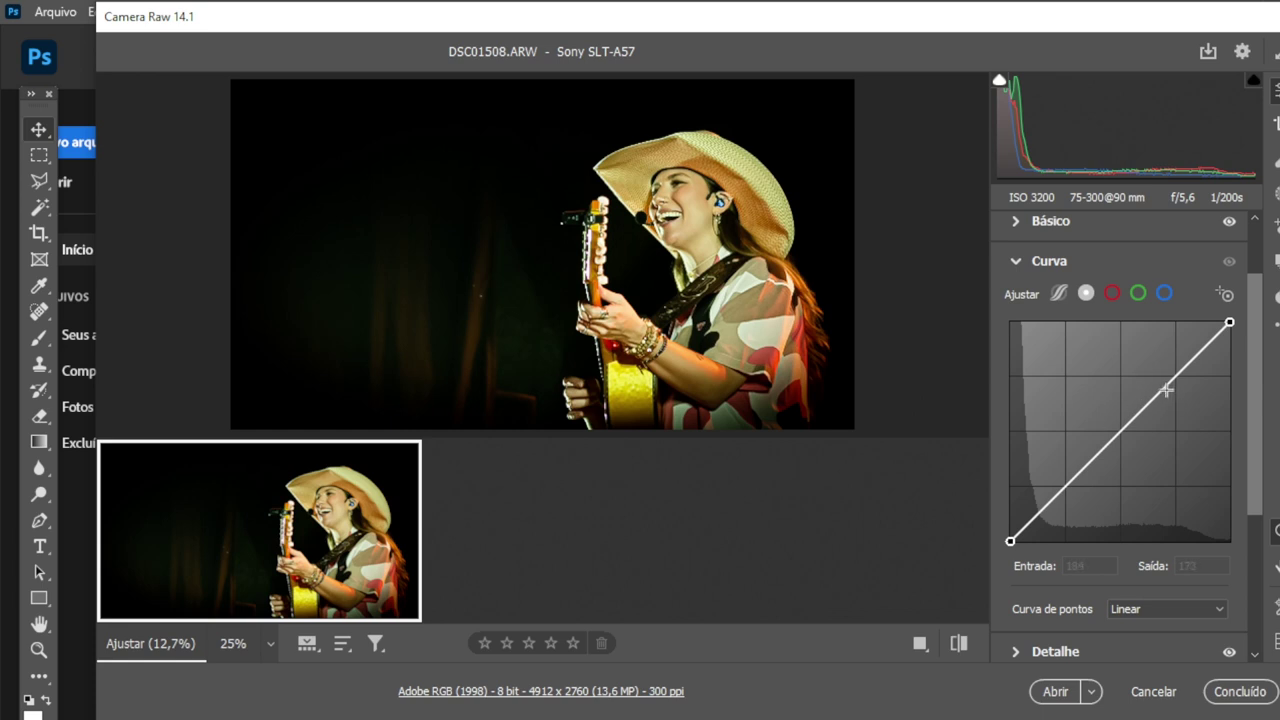
mouse_move(1162, 391)
mouse_down()
mouse_move(1106, 455)
mouse_move(1124, 434)
mouse_up()
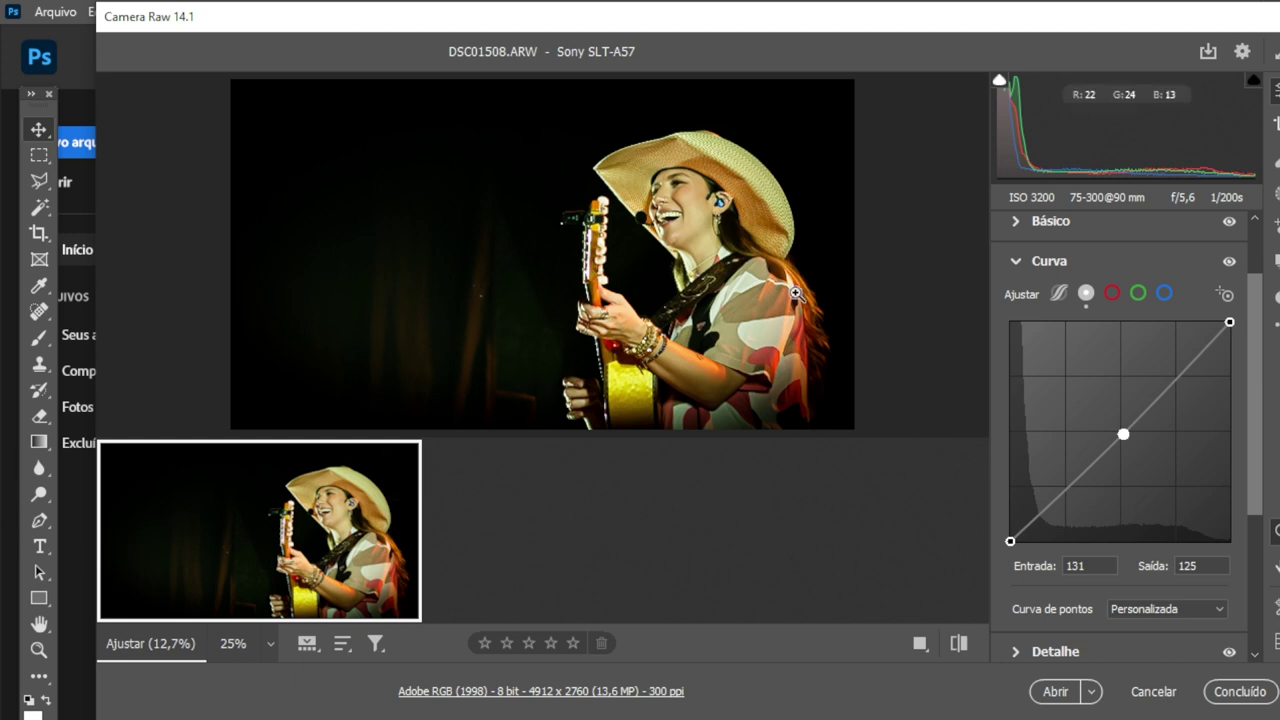
click(1112, 292)
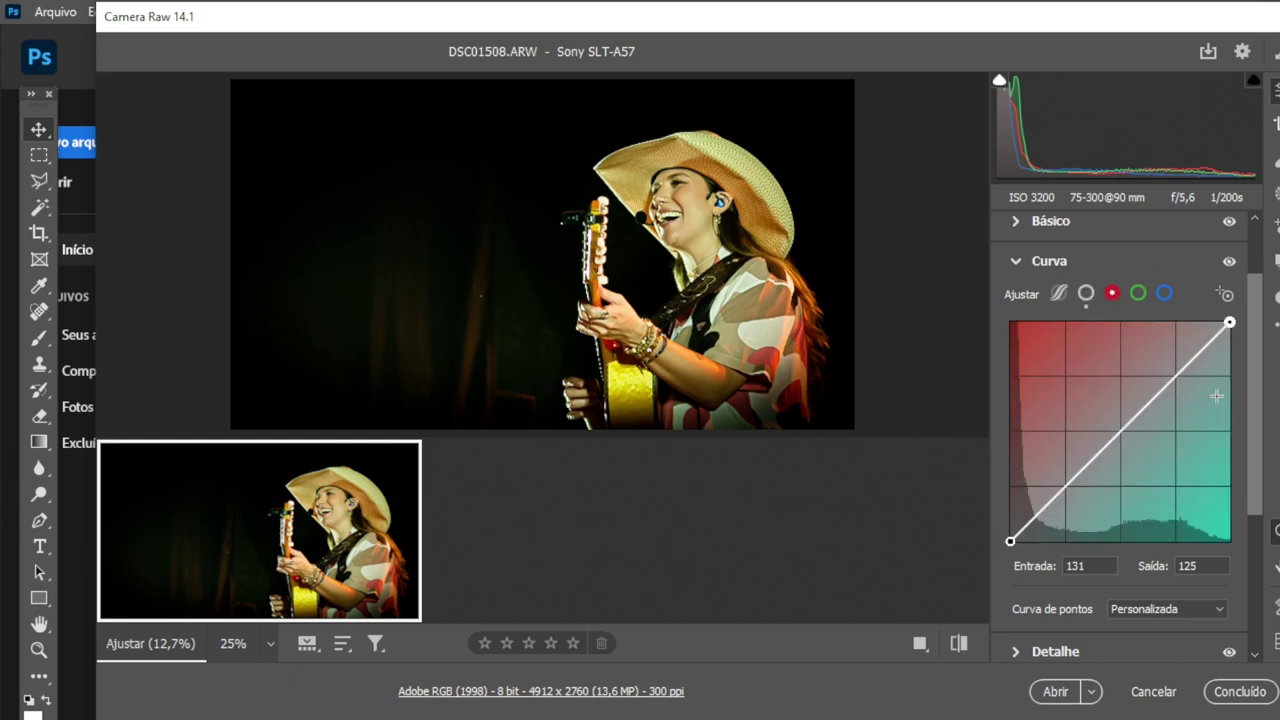
mouse_move(1121, 432)
mouse_down()
mouse_move(1128, 392)
mouse_move(1146, 427)
mouse_move(1130, 416)
mouse_up()
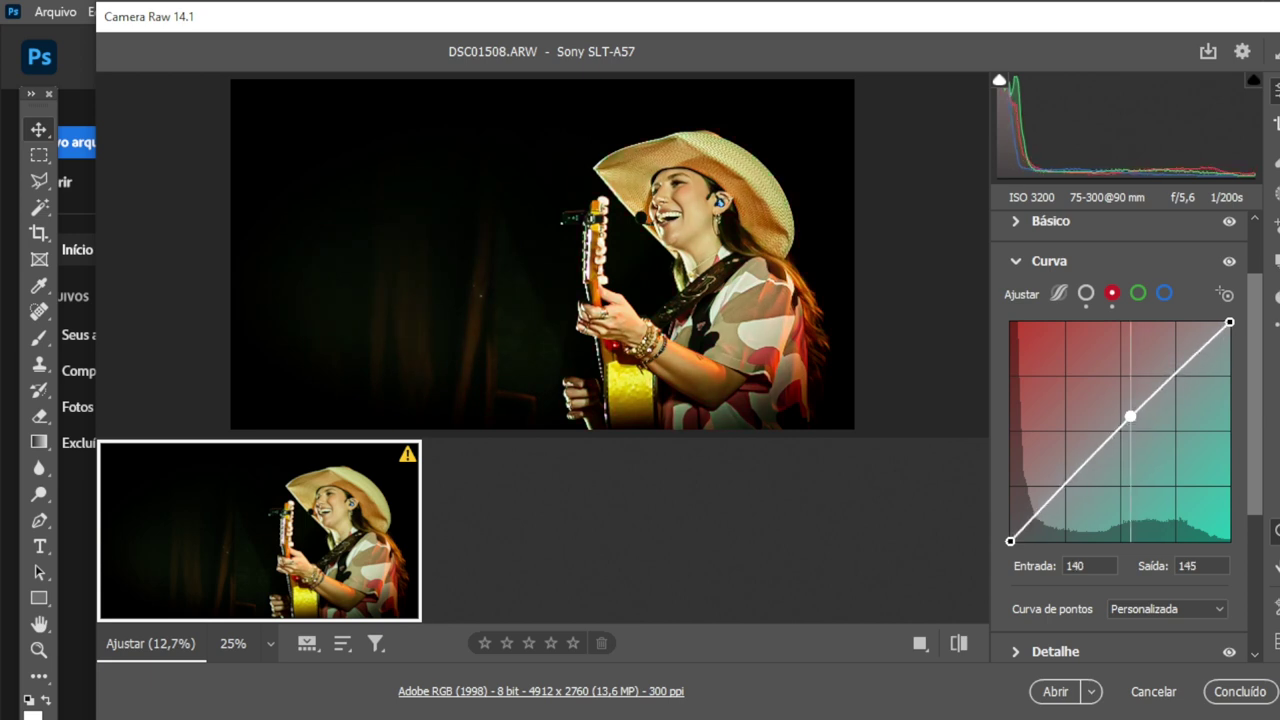
click(1138, 294)
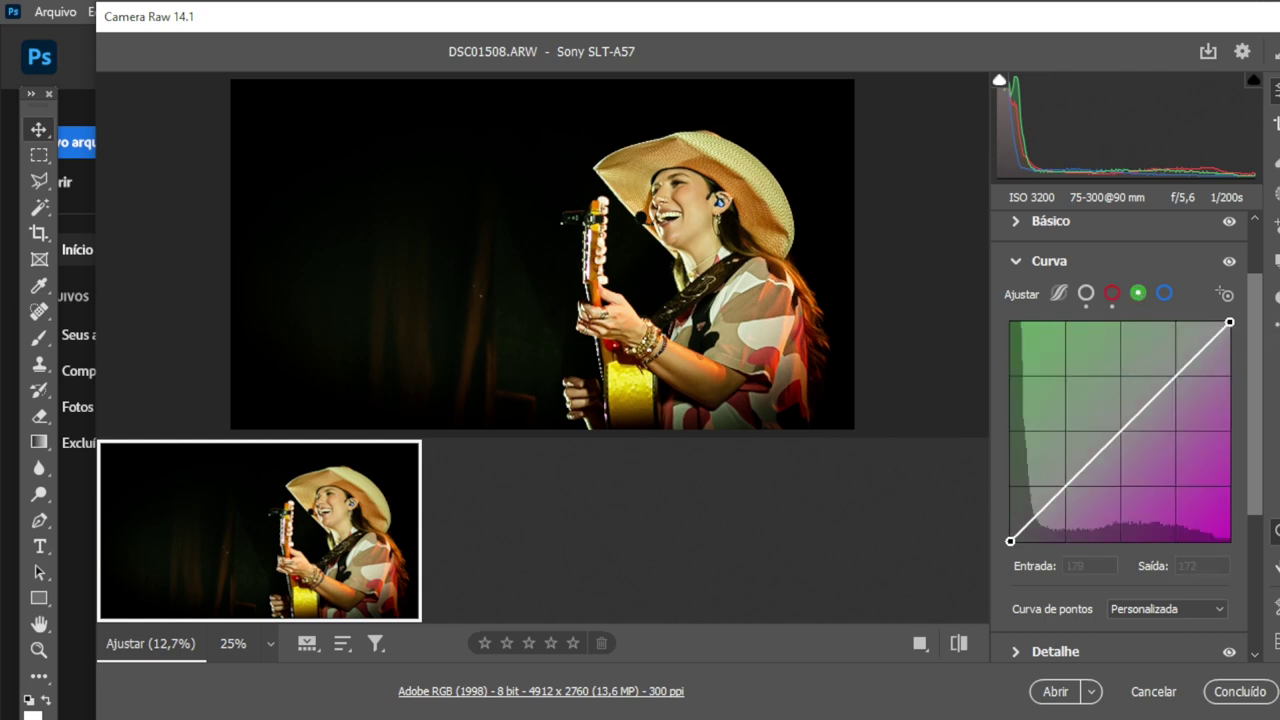
drag(1158, 394, 1166, 392)
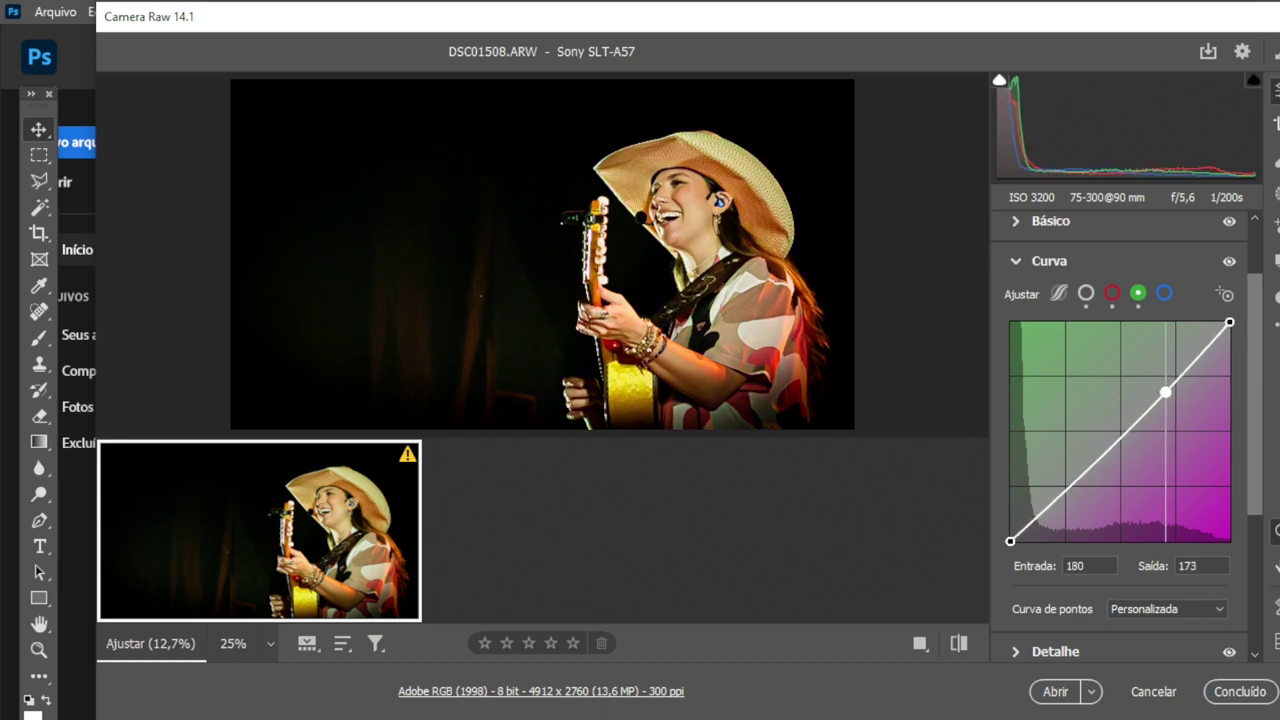
drag(1166, 392, 1161, 393)
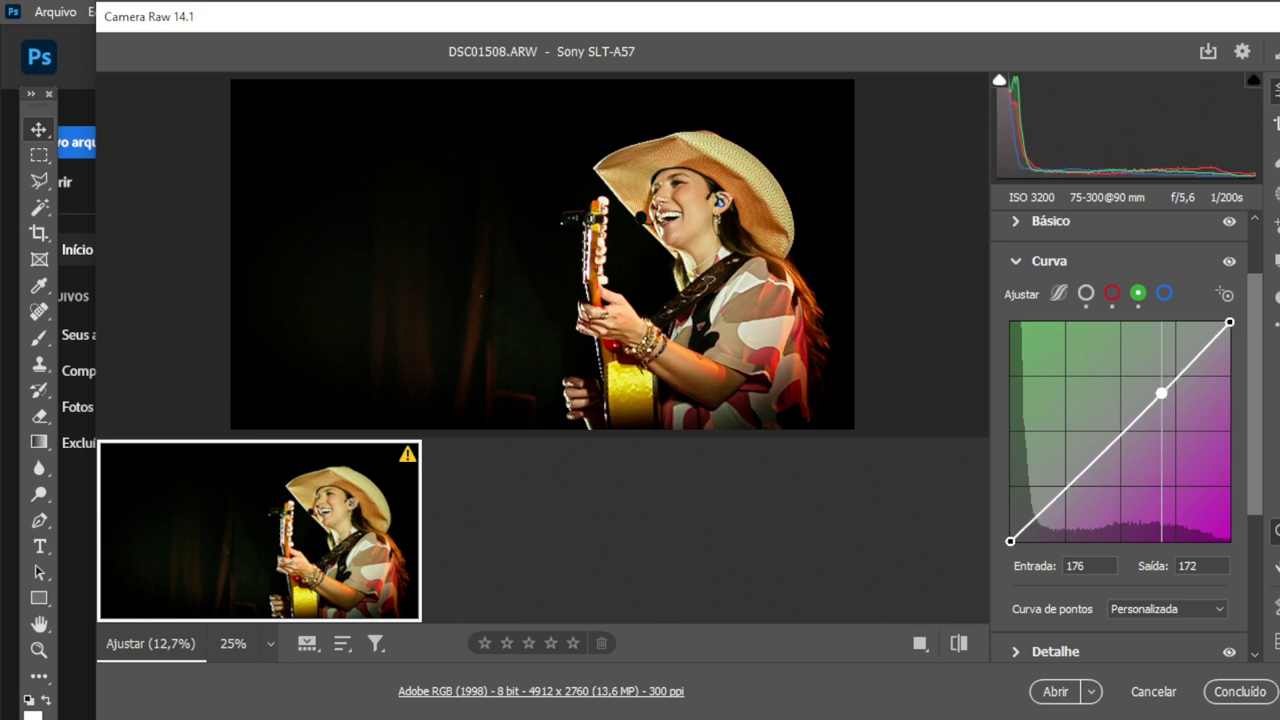
click(1164, 293)
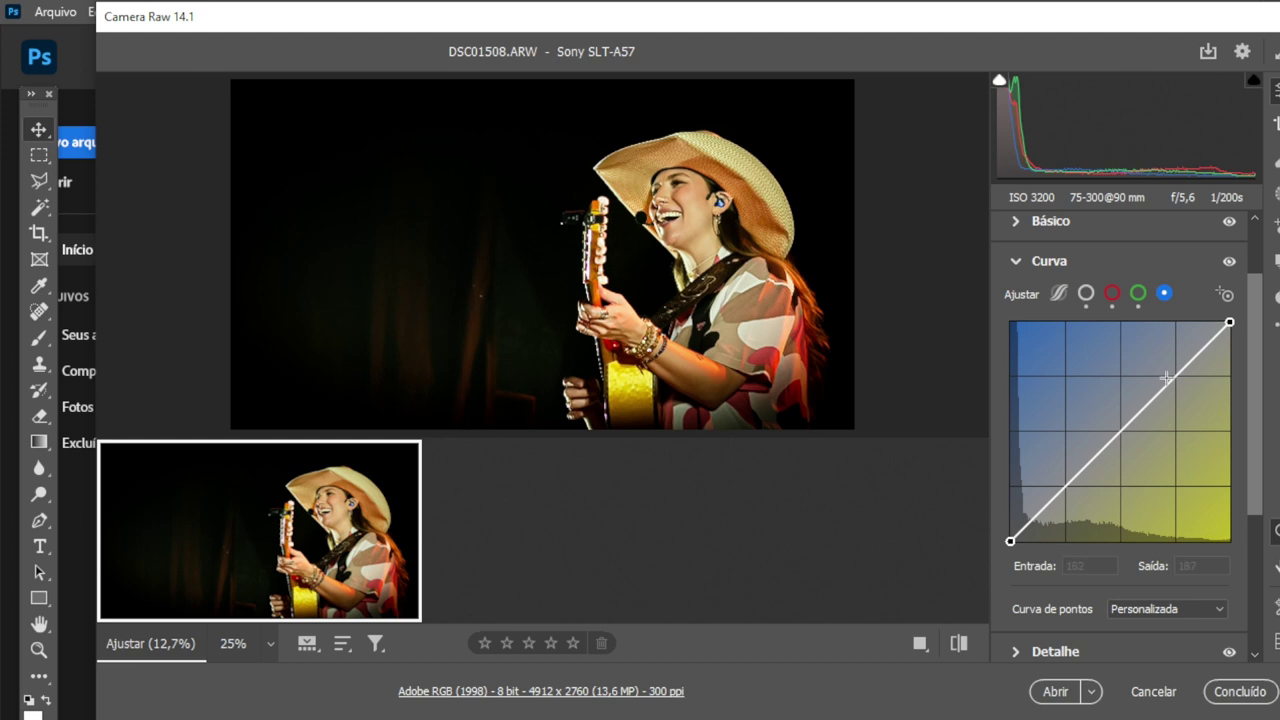
drag(1170, 378, 1161, 391)
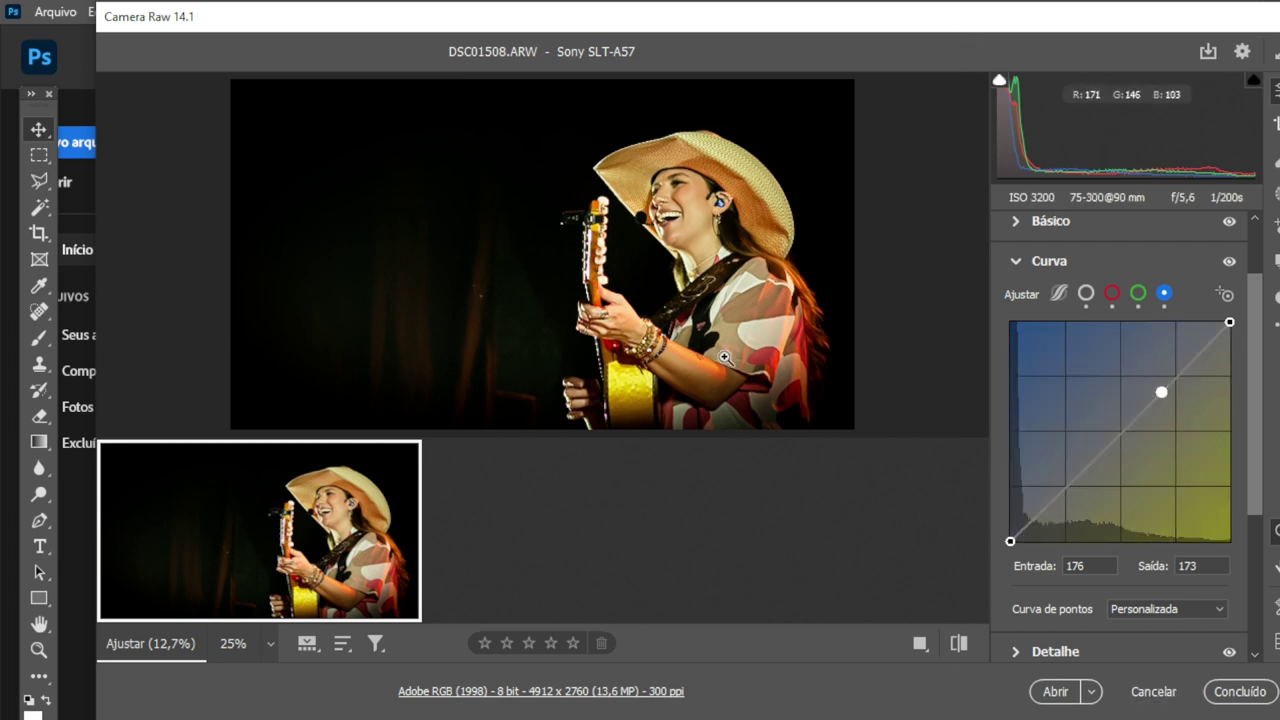
click(739, 139)
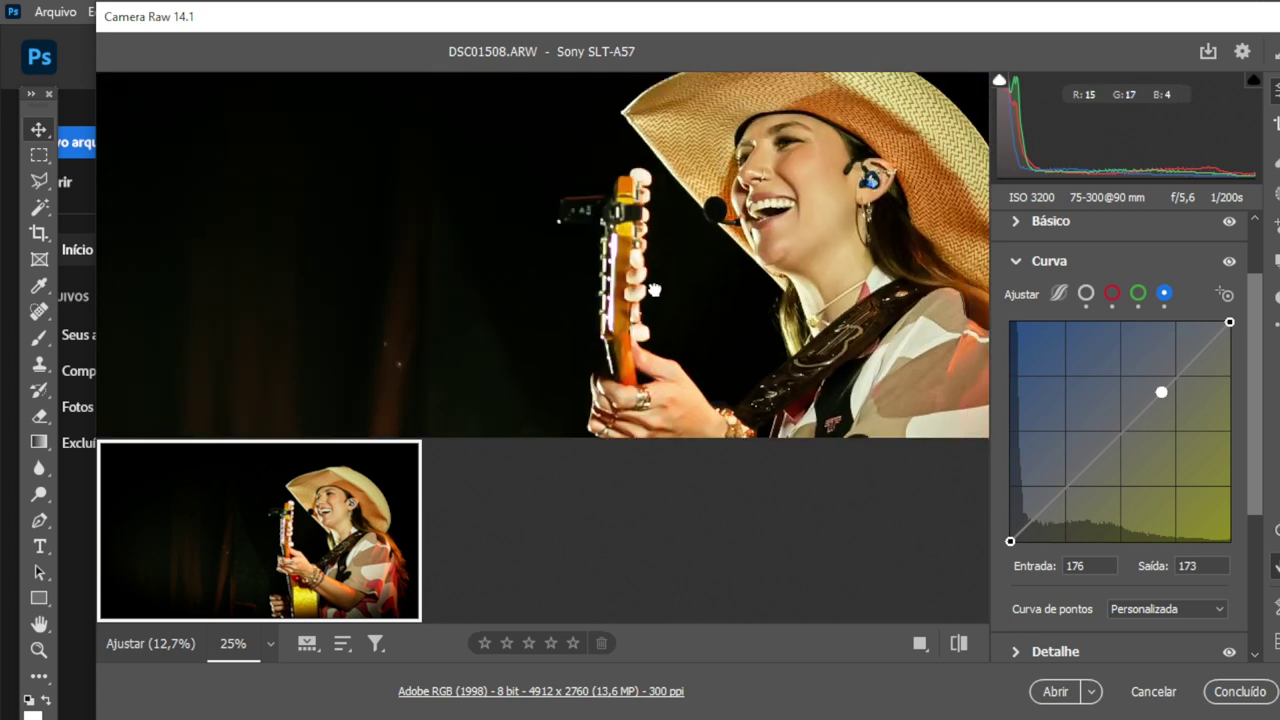
drag(741, 141, 700, 224)
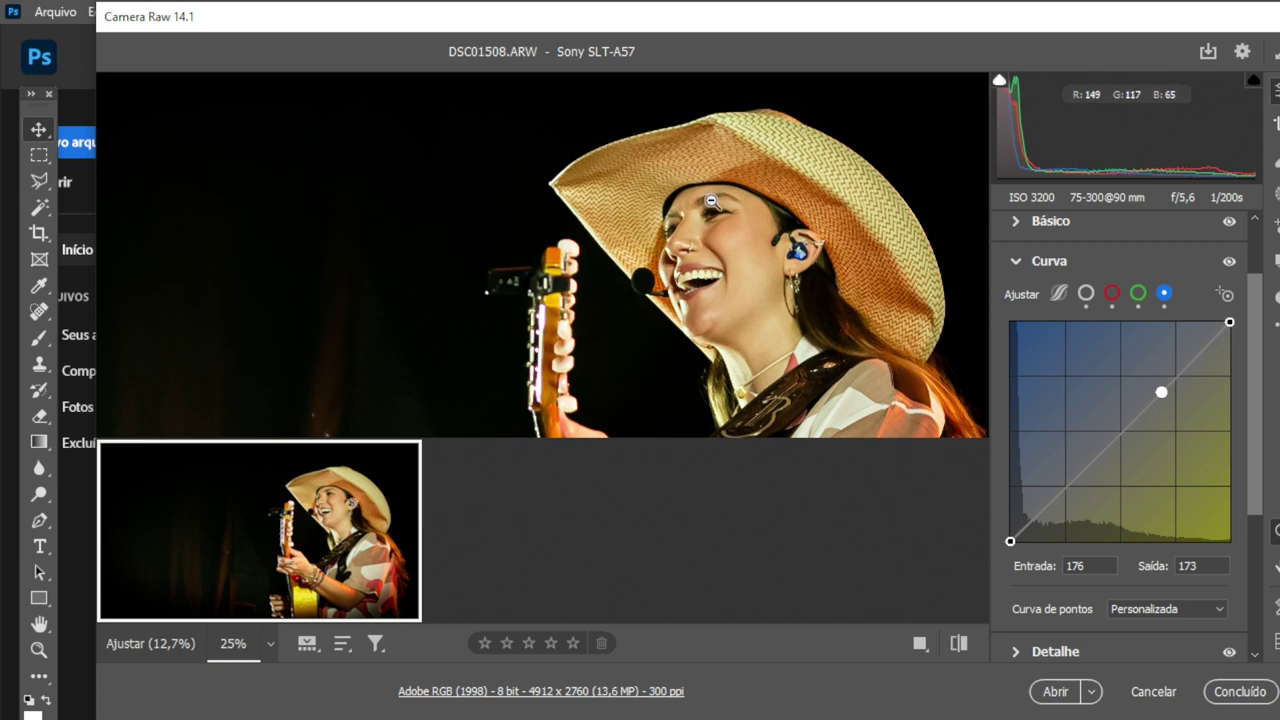
key(ctrl+plus)
key(ctrl+plus)
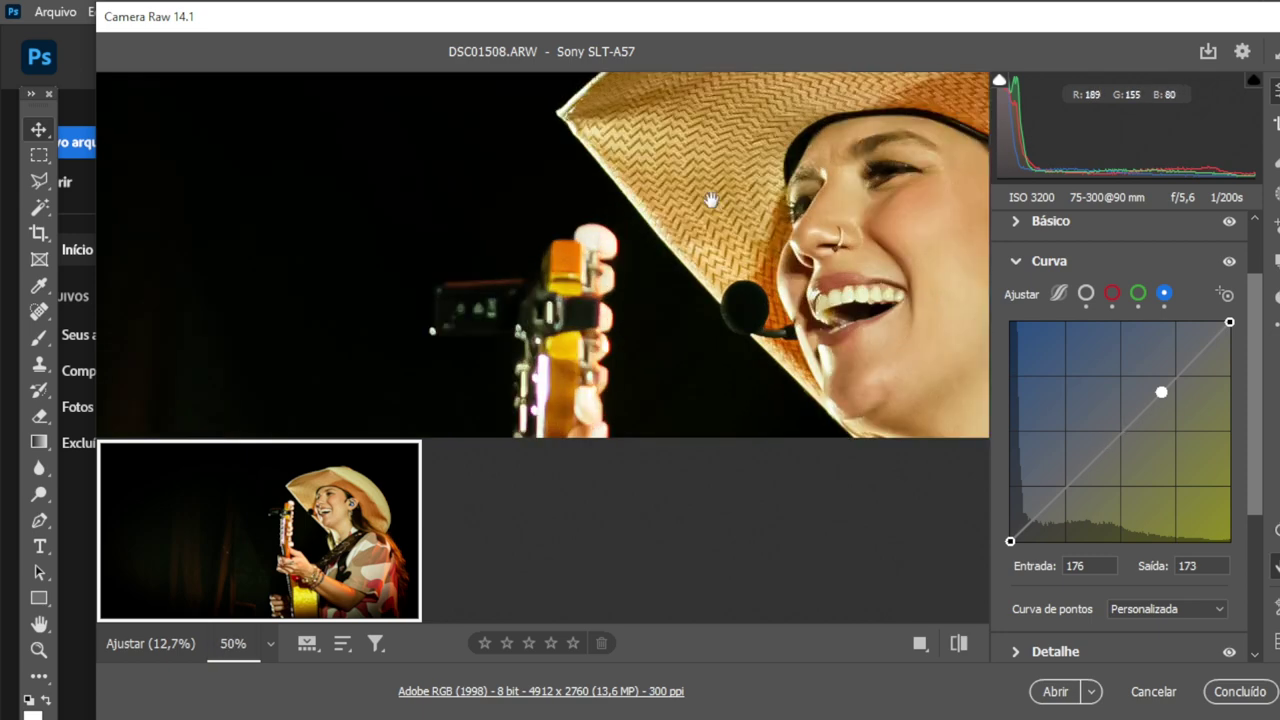
drag(902, 343, 533, 133)
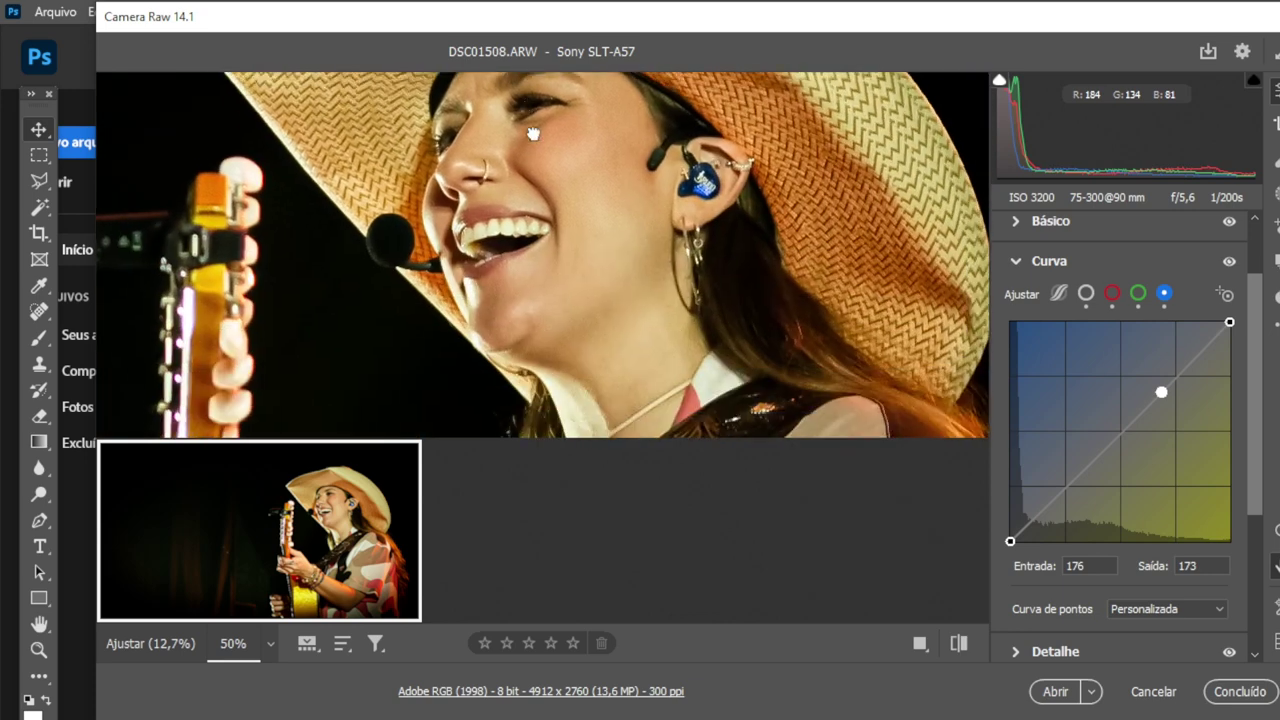
drag(600, 229, 700, 220)
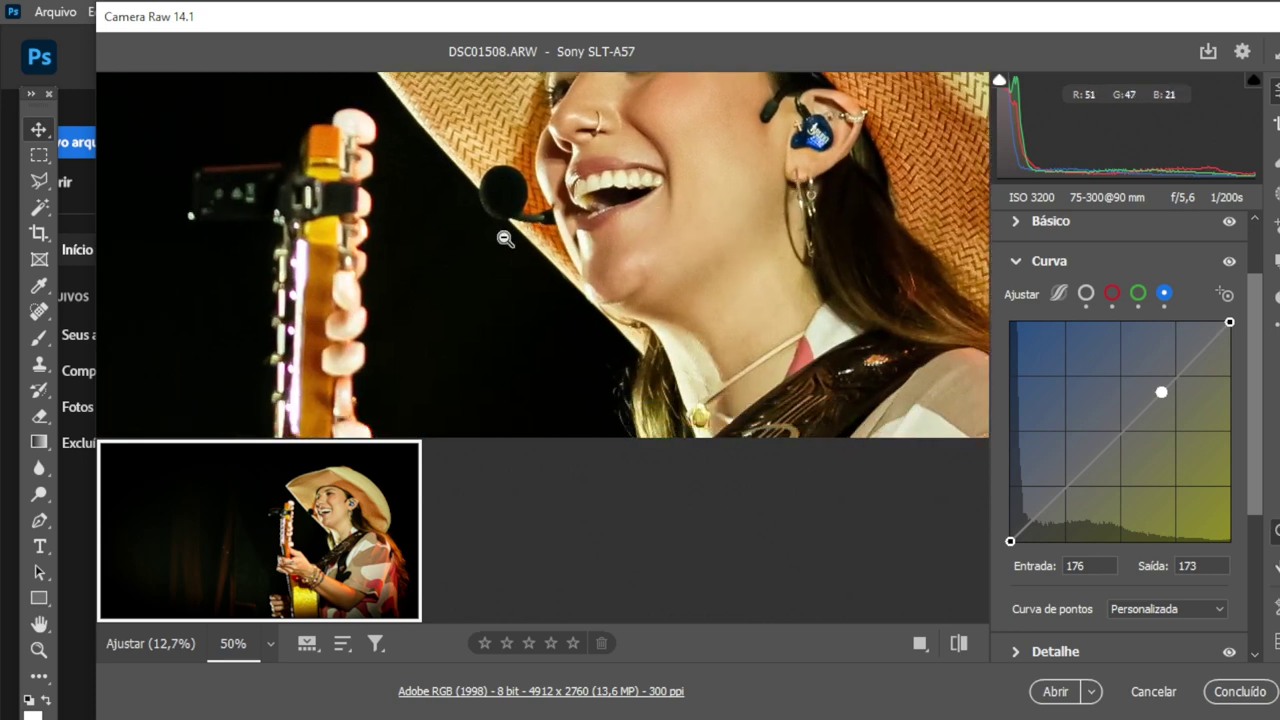
drag(414, 320, 474, 120)
drag(448, 300, 461, 130)
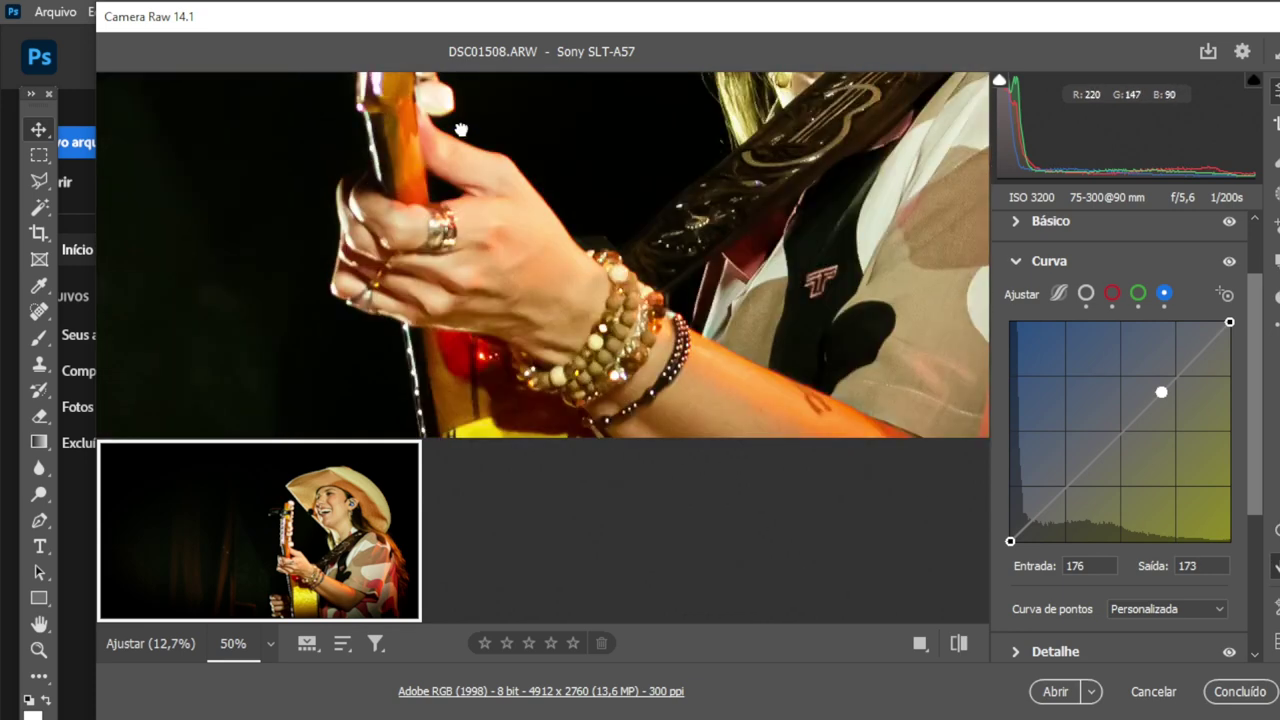
drag(514, 380, 729, 220)
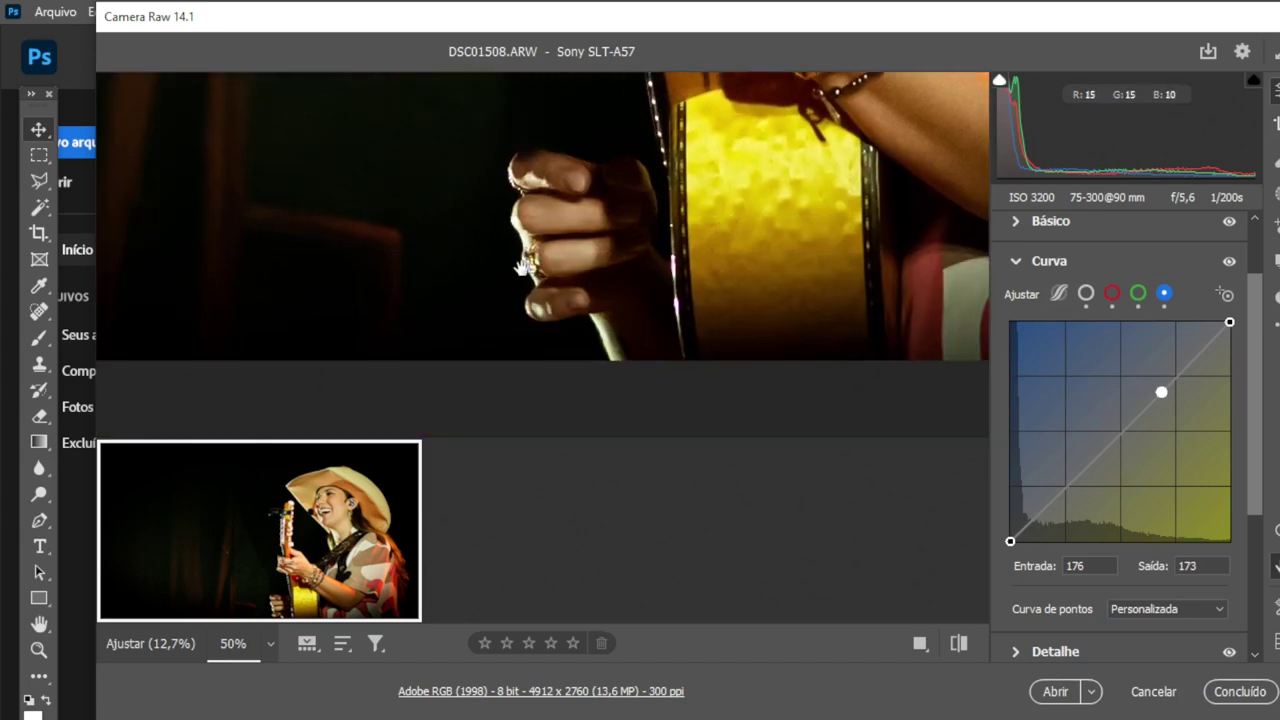
drag(522, 267, 560, 430)
mouse_move(709, 171)
mouse_down()
mouse_move(512, 177)
mouse_move(614, 343)
mouse_up()
mouse_move(250, 110)
mouse_down()
mouse_move(257, 209)
mouse_move(335, 380)
mouse_move(383, 337)
mouse_up()
drag(390, 139, 471, 353)
mouse_move(676, 182)
mouse_down()
mouse_move(578, 364)
mouse_move(625, 125)
mouse_move(680, 130)
mouse_up()
drag(513, 139, 570, 208)
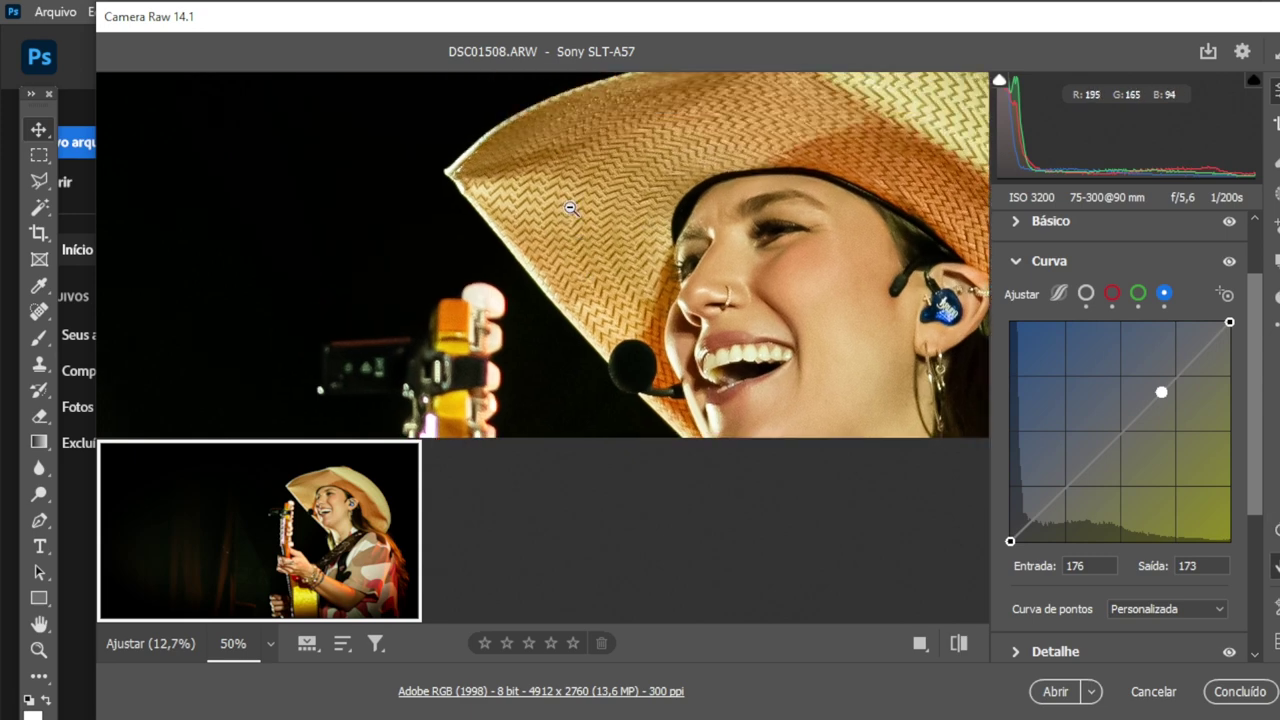
key(ctrl+plus)
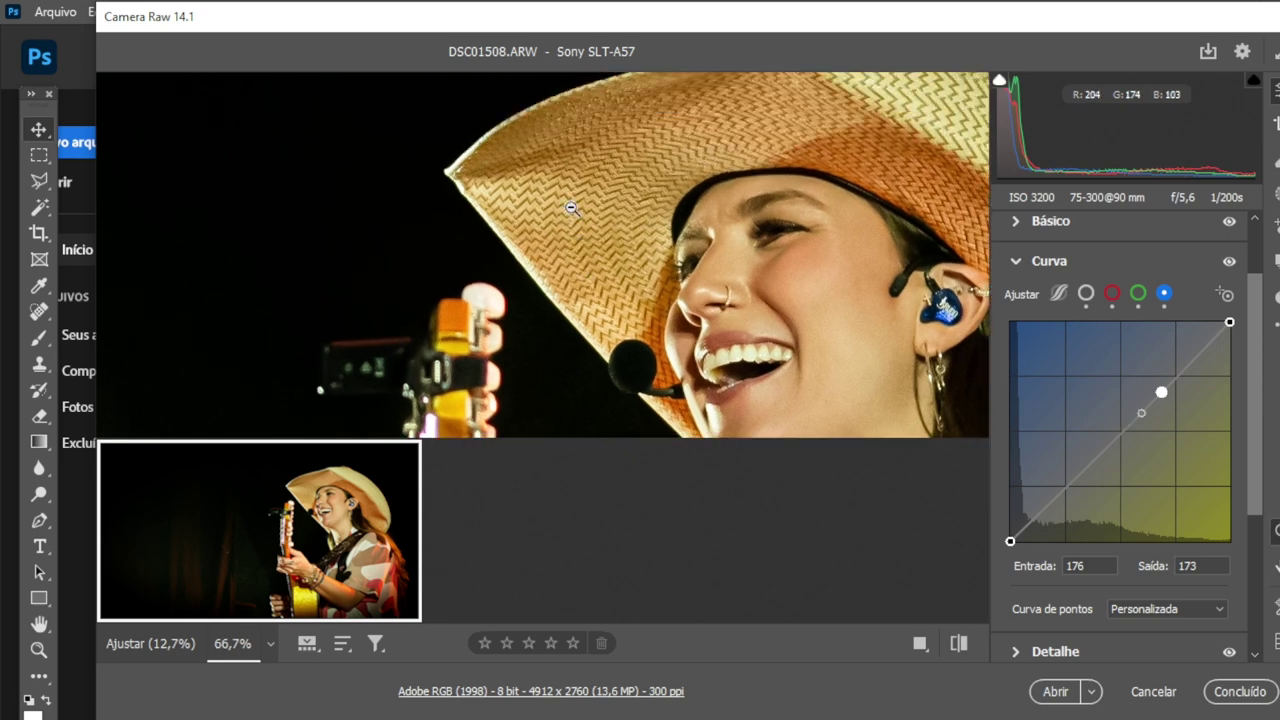
key(ctrl+plus)
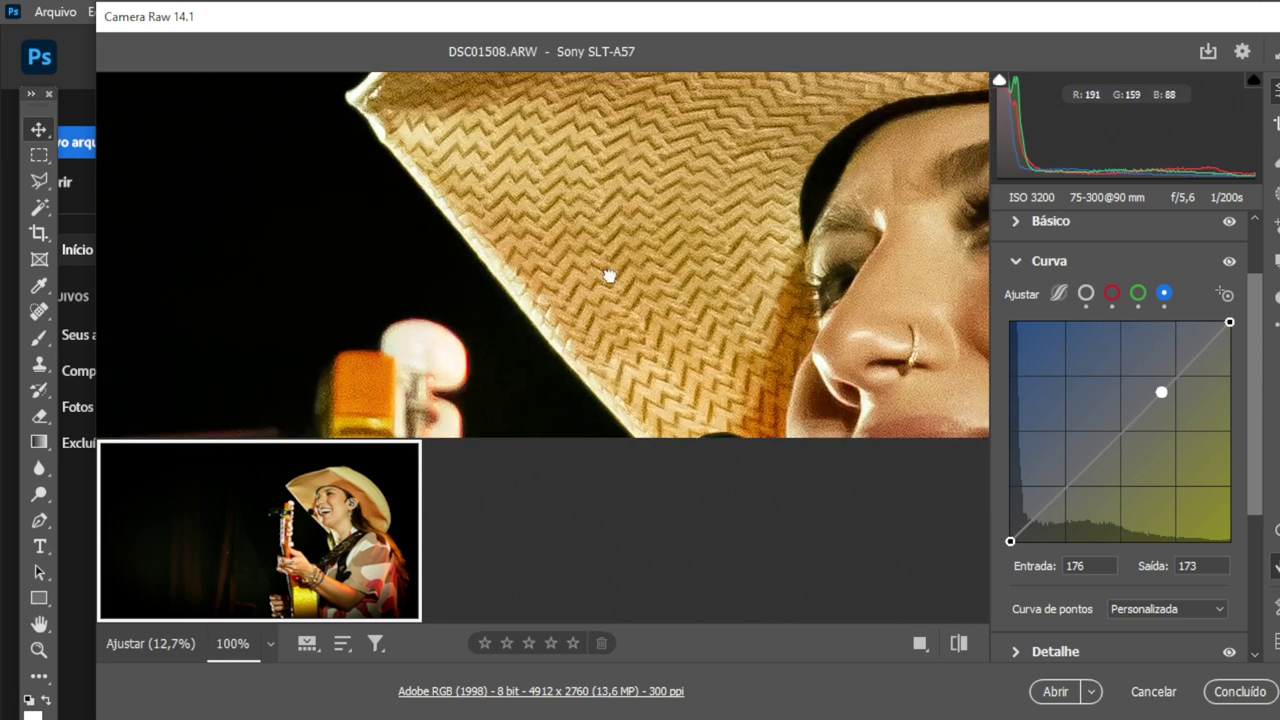
key(ctrl+minus)
key(ctrl+minus)
key(ctrl+minus)
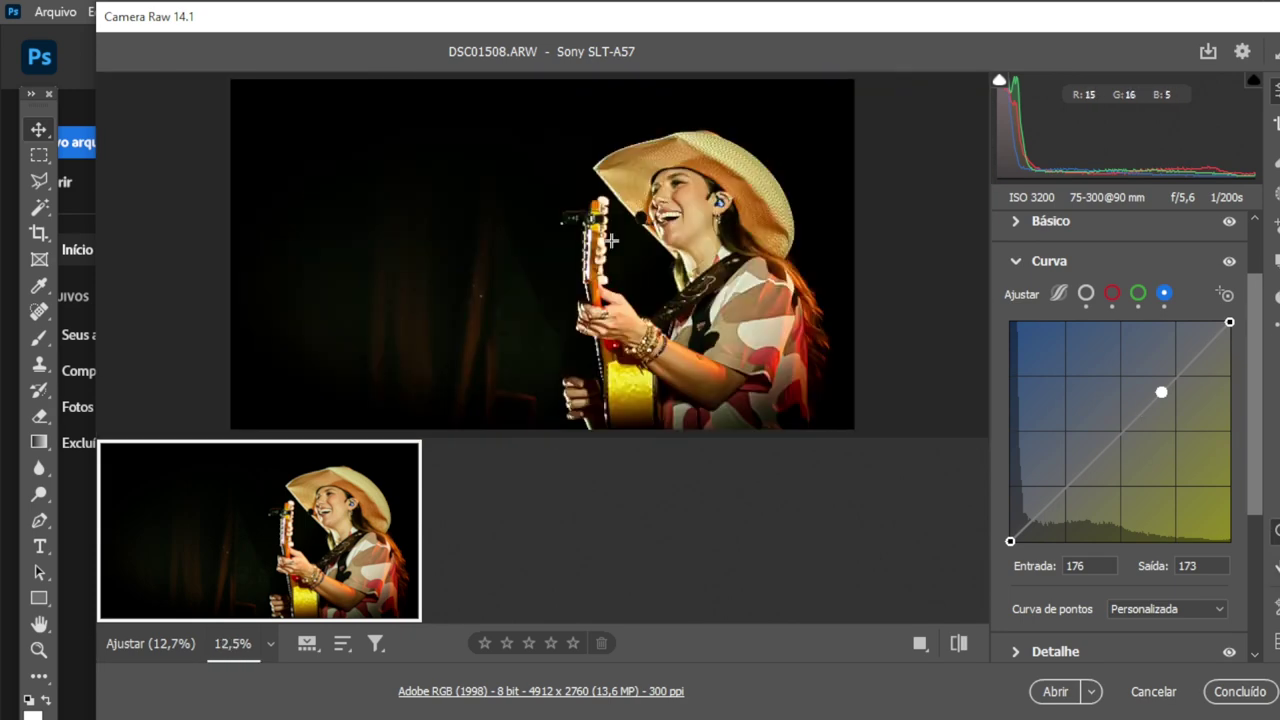
key(ctrl+plus)
key(ctrl+minus)
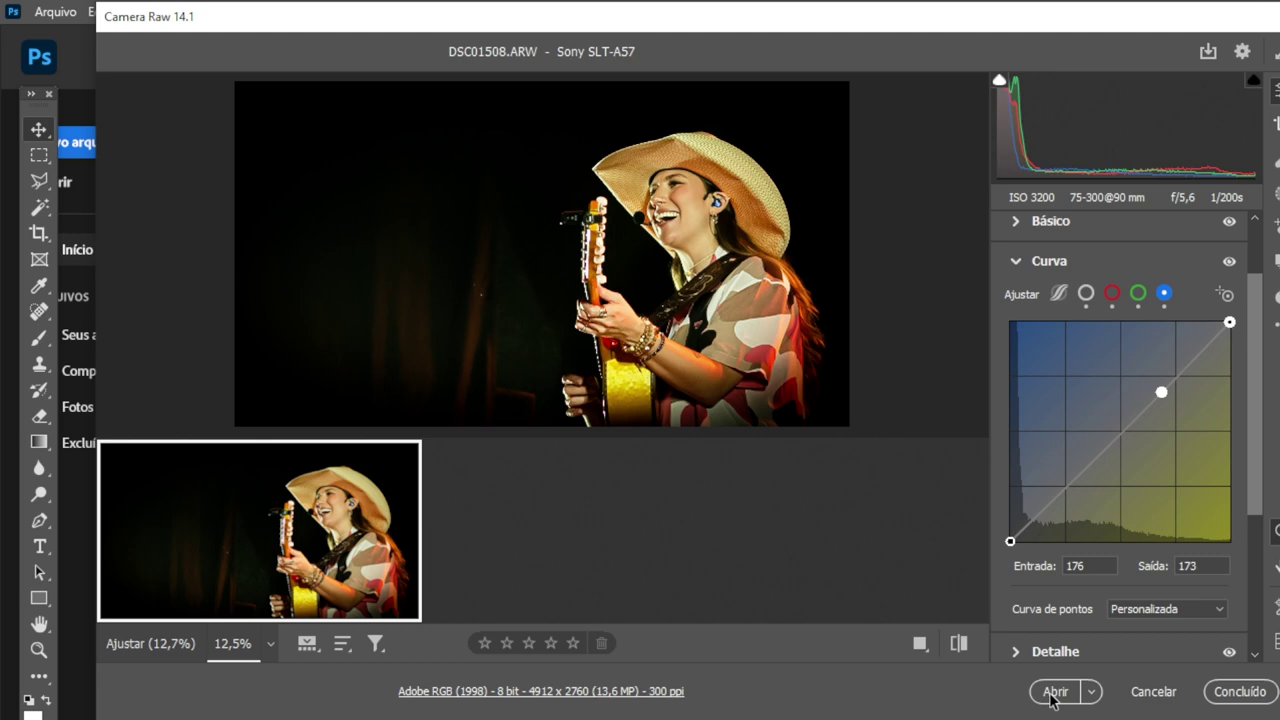
Step: Open the edited photo in Photoshop and zoom to 100% on the singer's face
click(1052, 692)
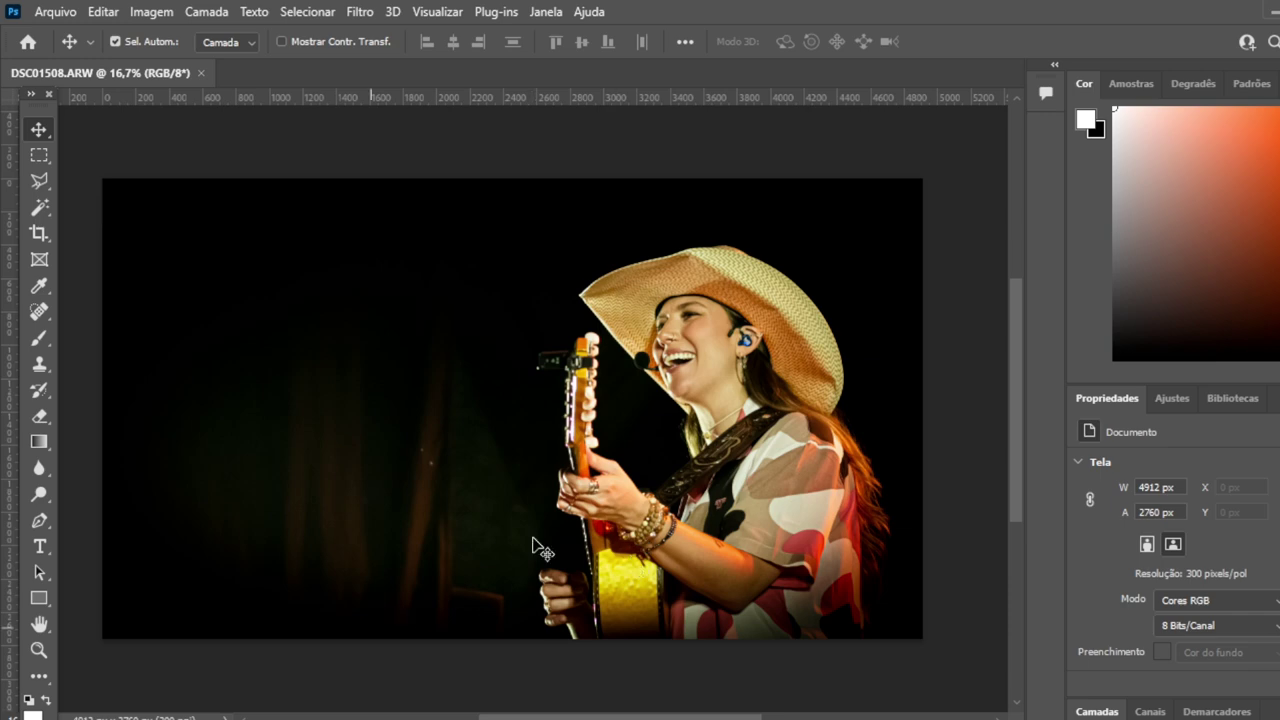
key(ctrl+plus)
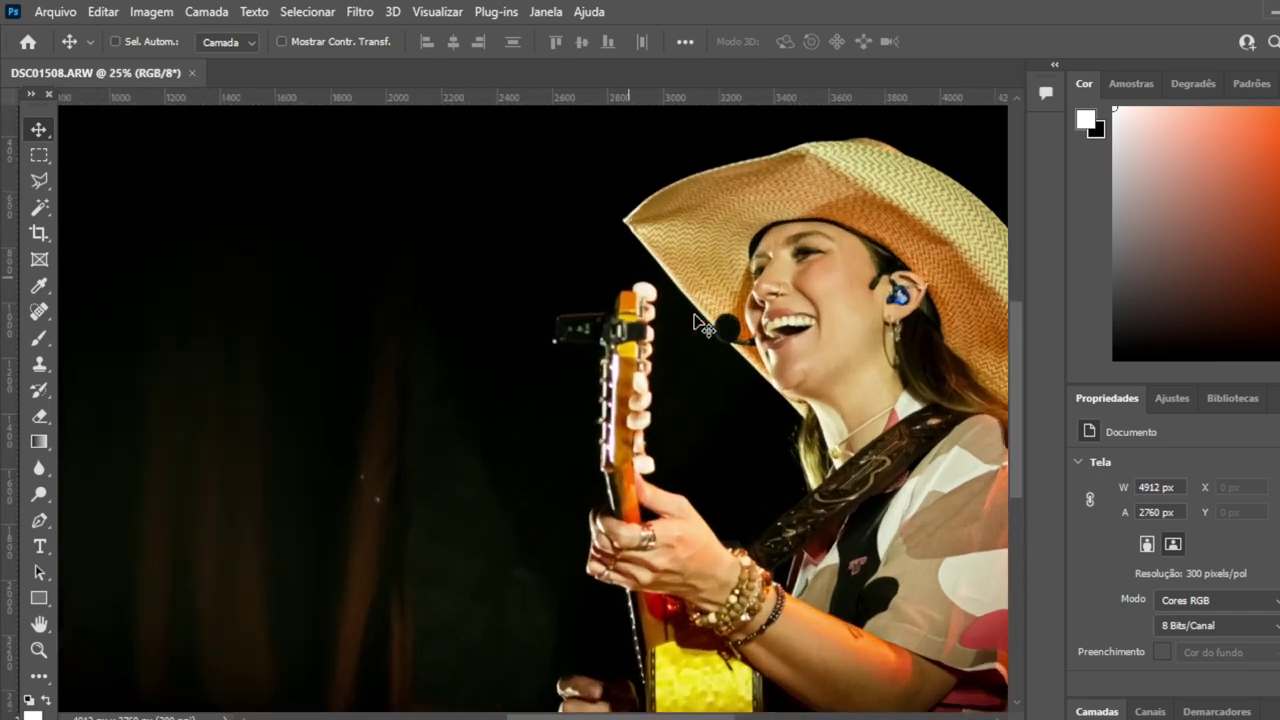
key(ctrl+plus)
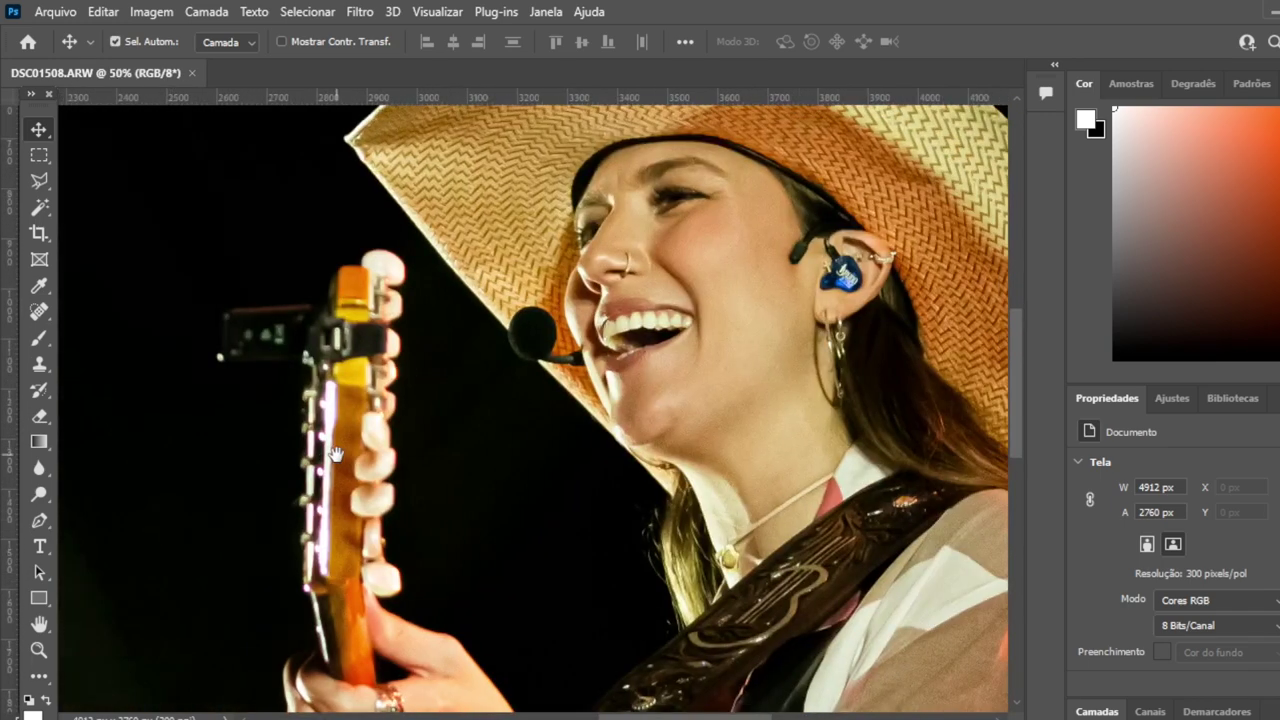
key(ctrl+plus)
drag(737, 294, 862, 168)
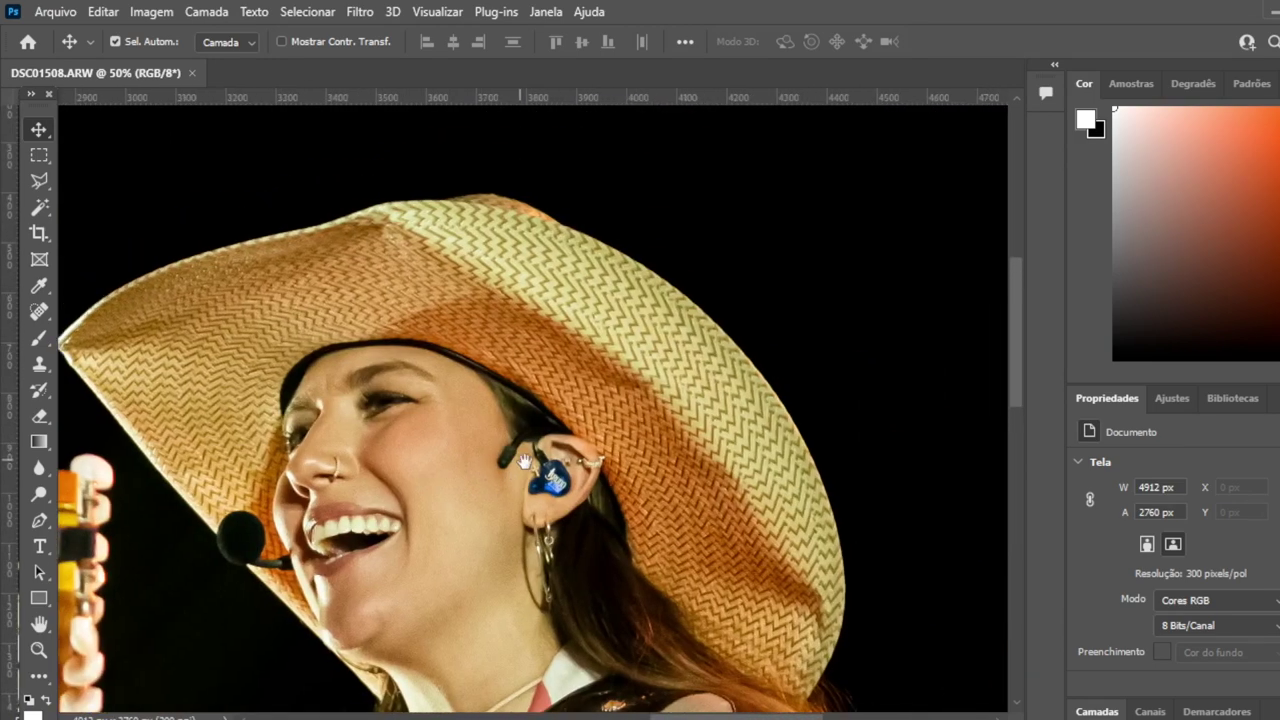
key(ctrl+plus)
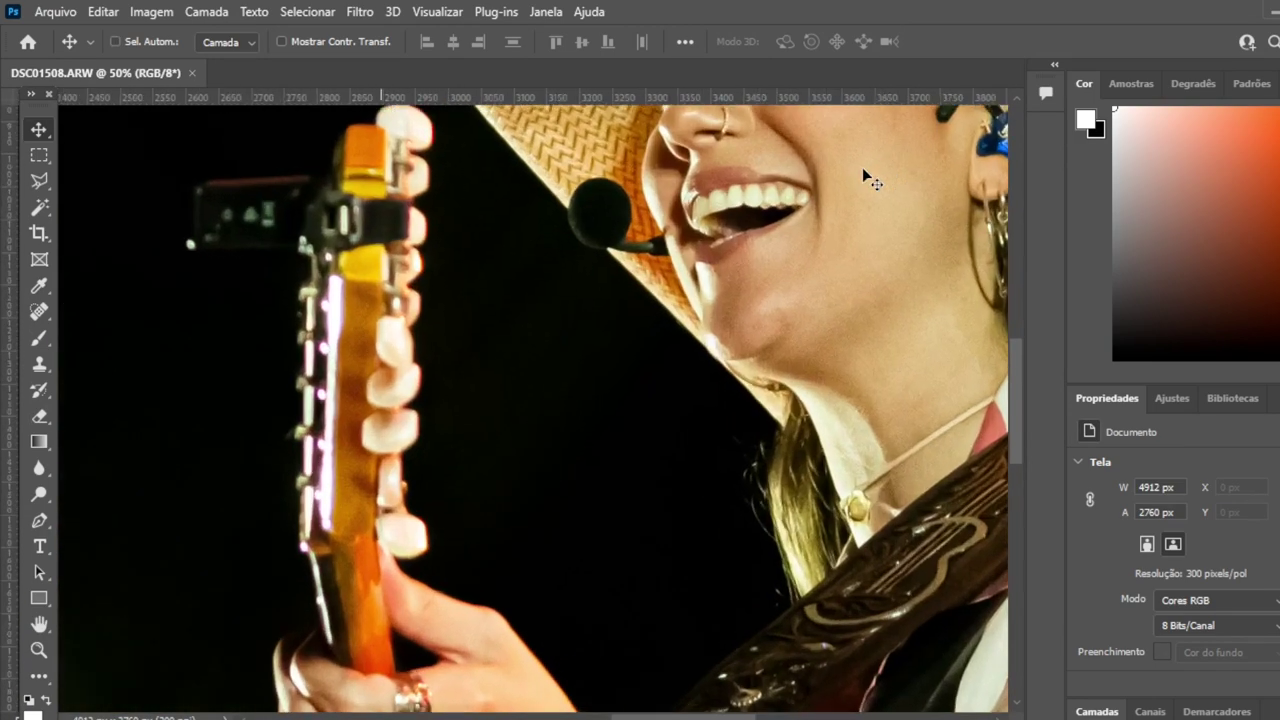
drag(790, 234, 802, 466)
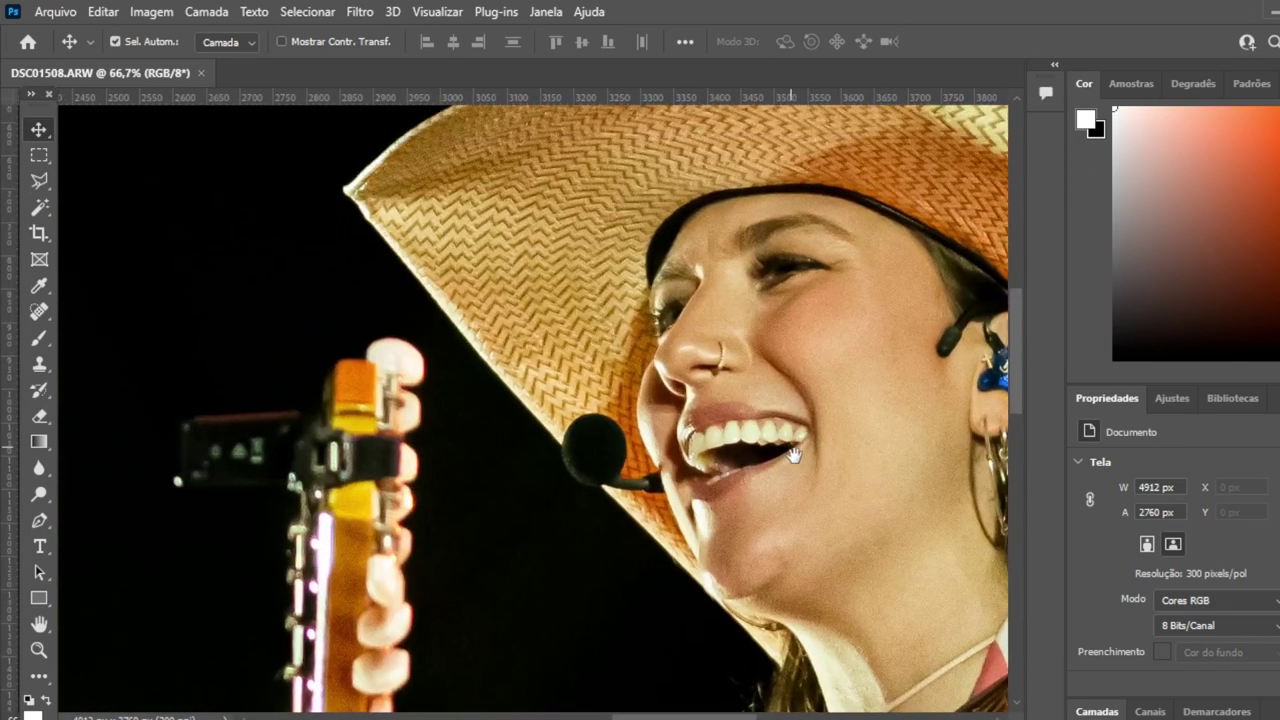
key(ctrl+plus)
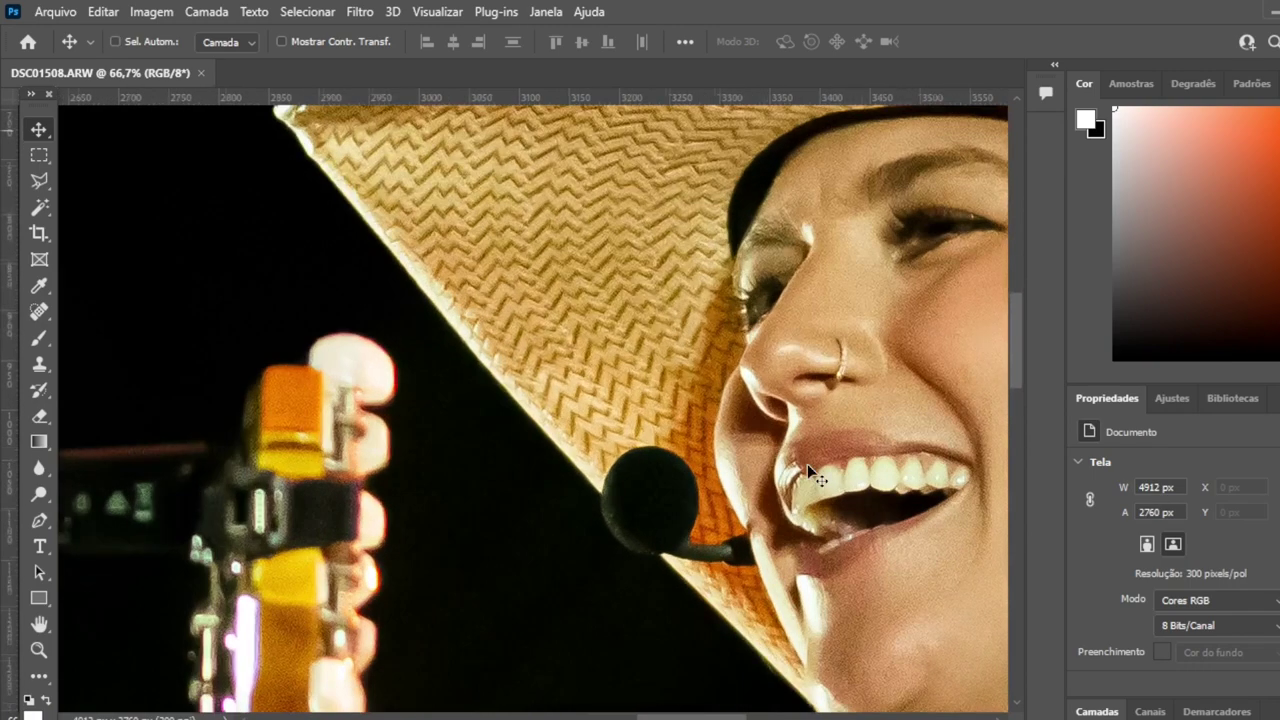
Step: Zoom back out to 25%, then reframe the cowboy-hat face at 50%
key(ctrl+minus)
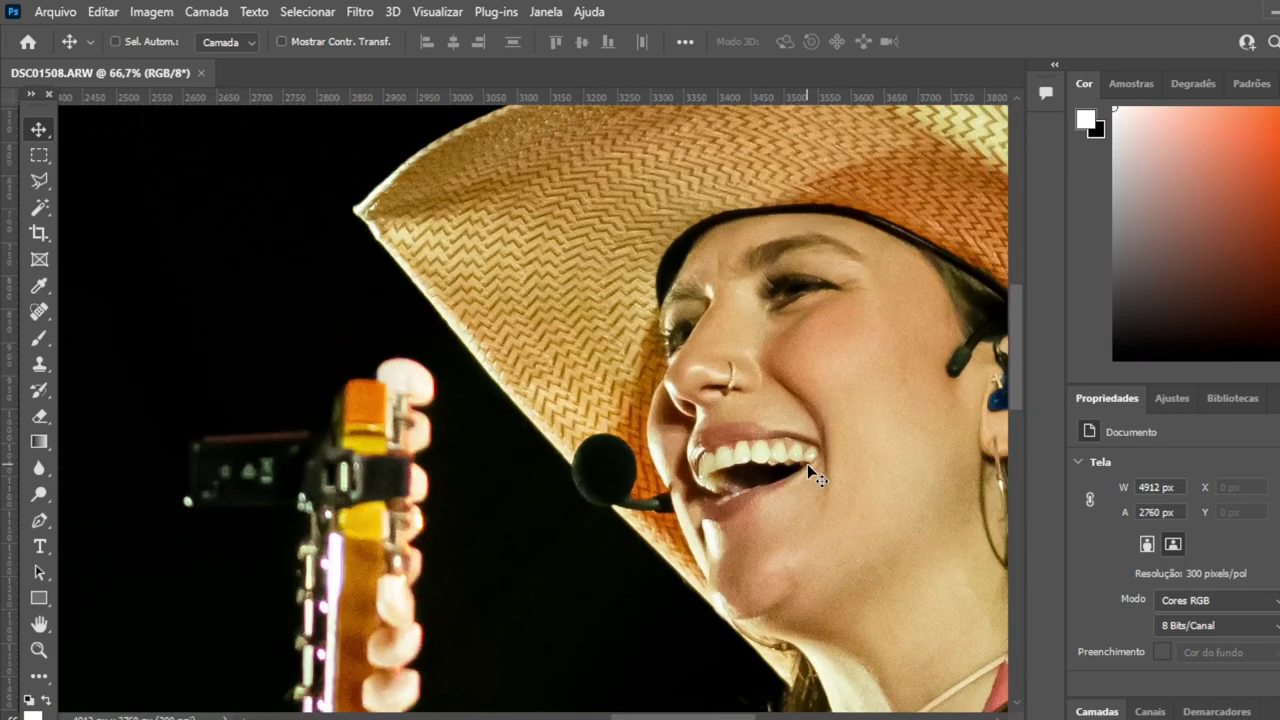
key(ctrl+minus)
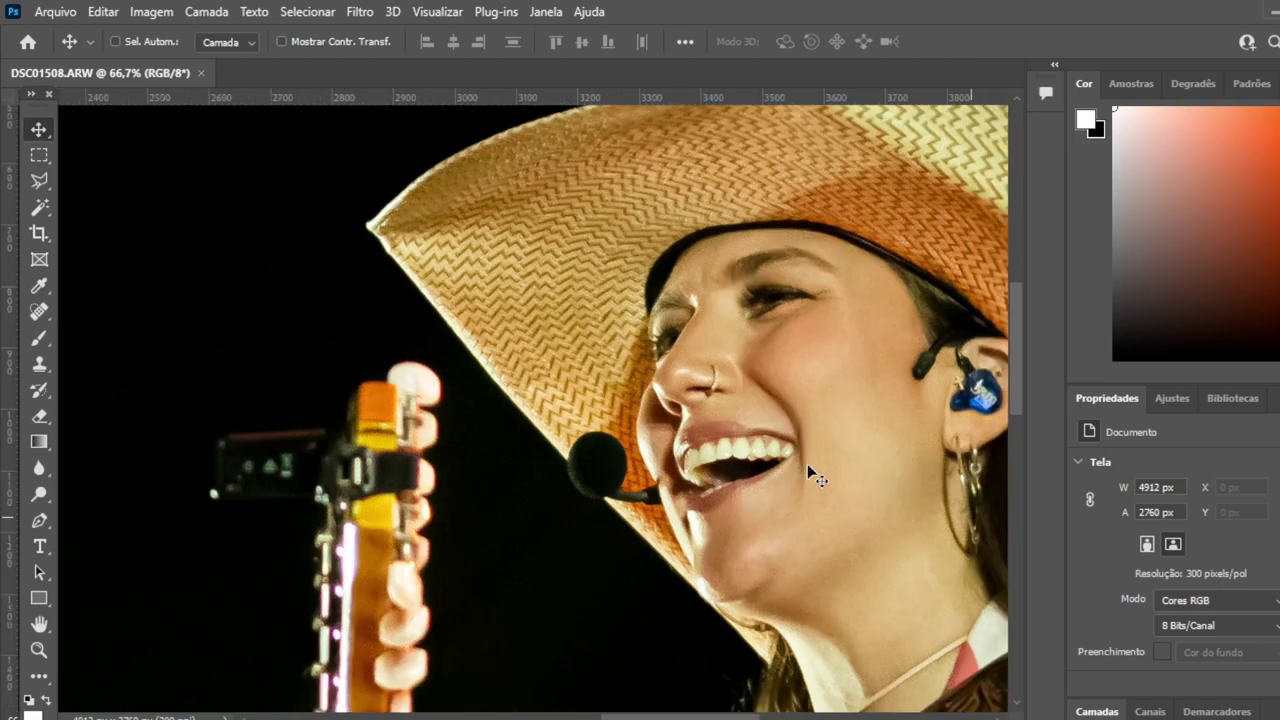
key(ctrl+minus)
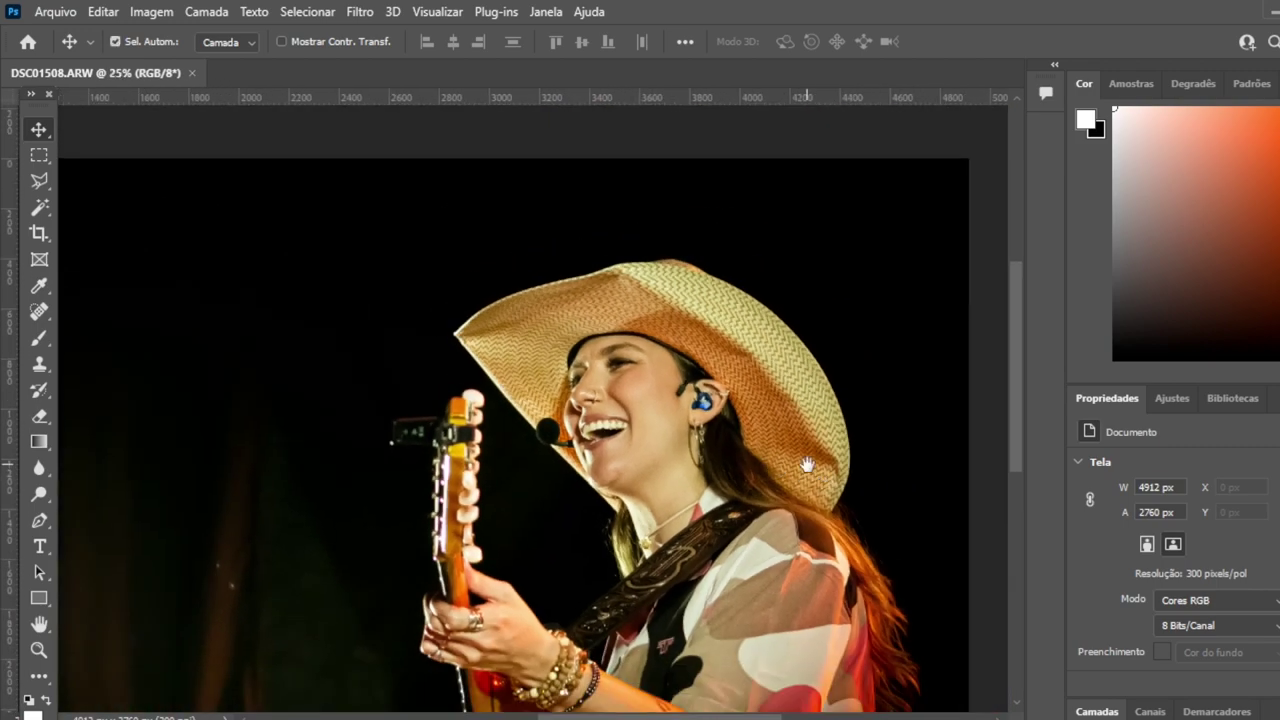
key(ctrl+minus)
mouse_move(632, 293)
mouse_down()
mouse_move(393, 481)
mouse_move(632, 404)
mouse_up()
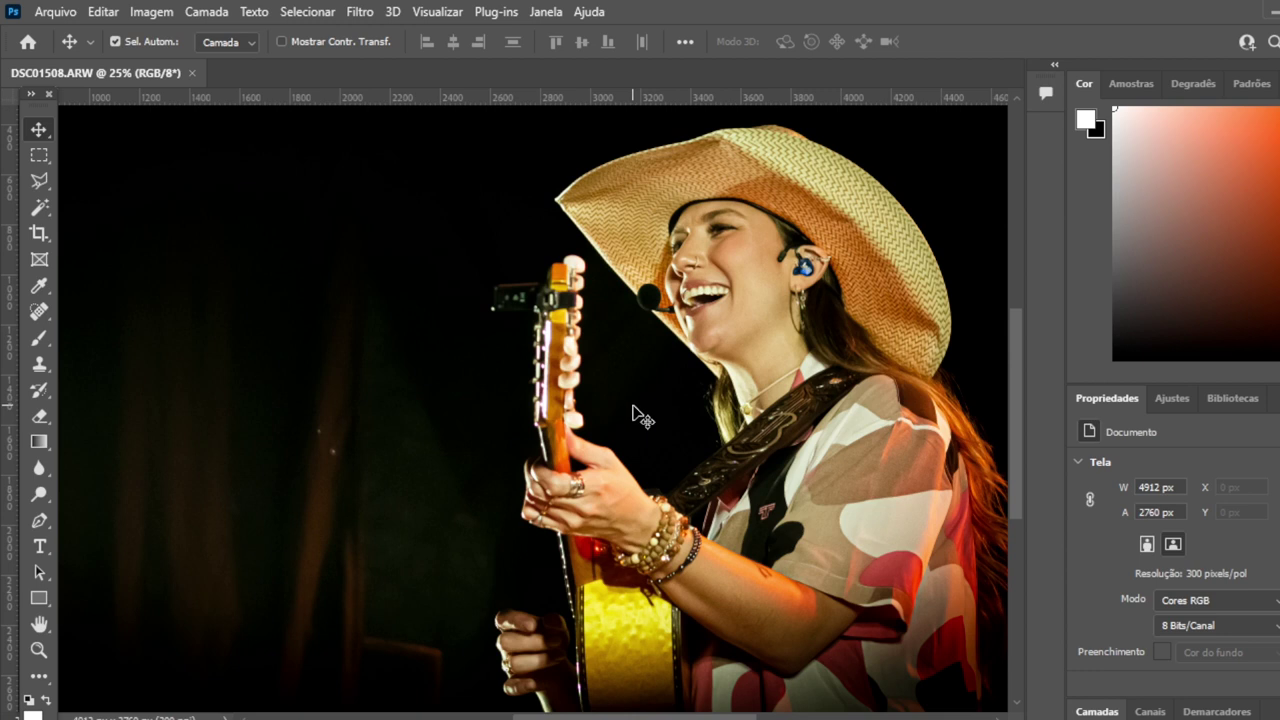
key(ctrl+plus)
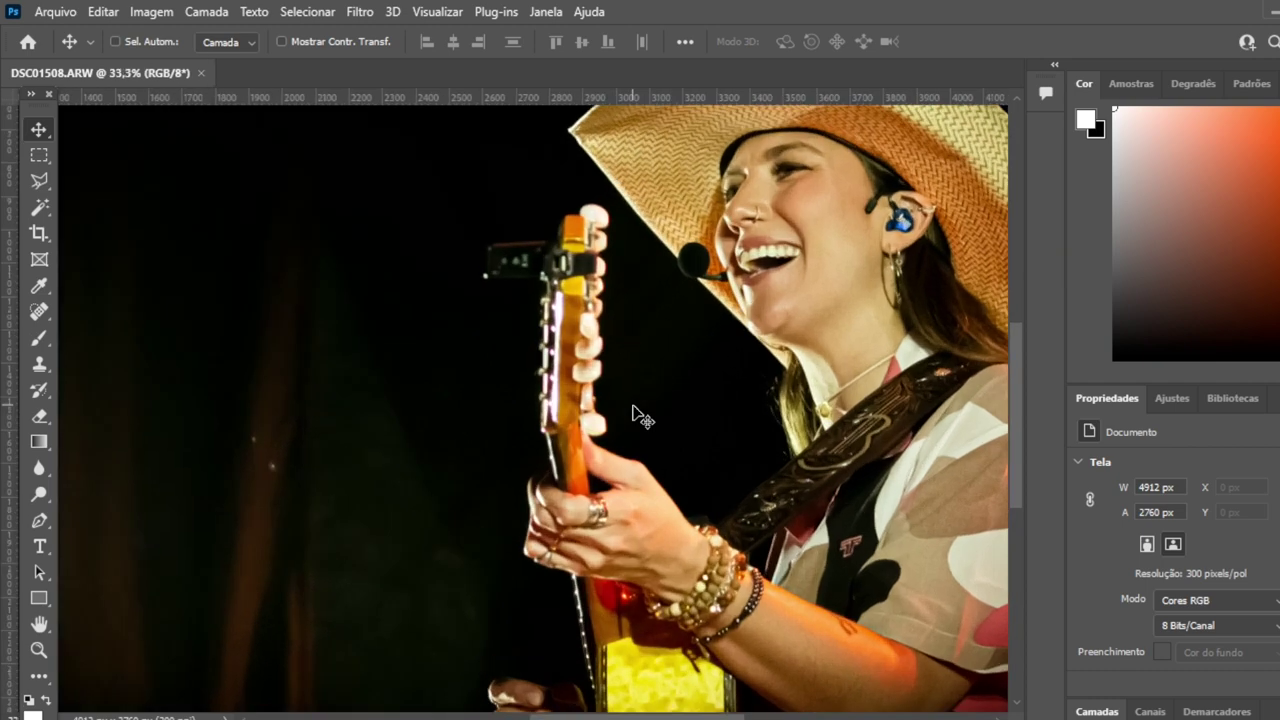
key(ctrl+plus)
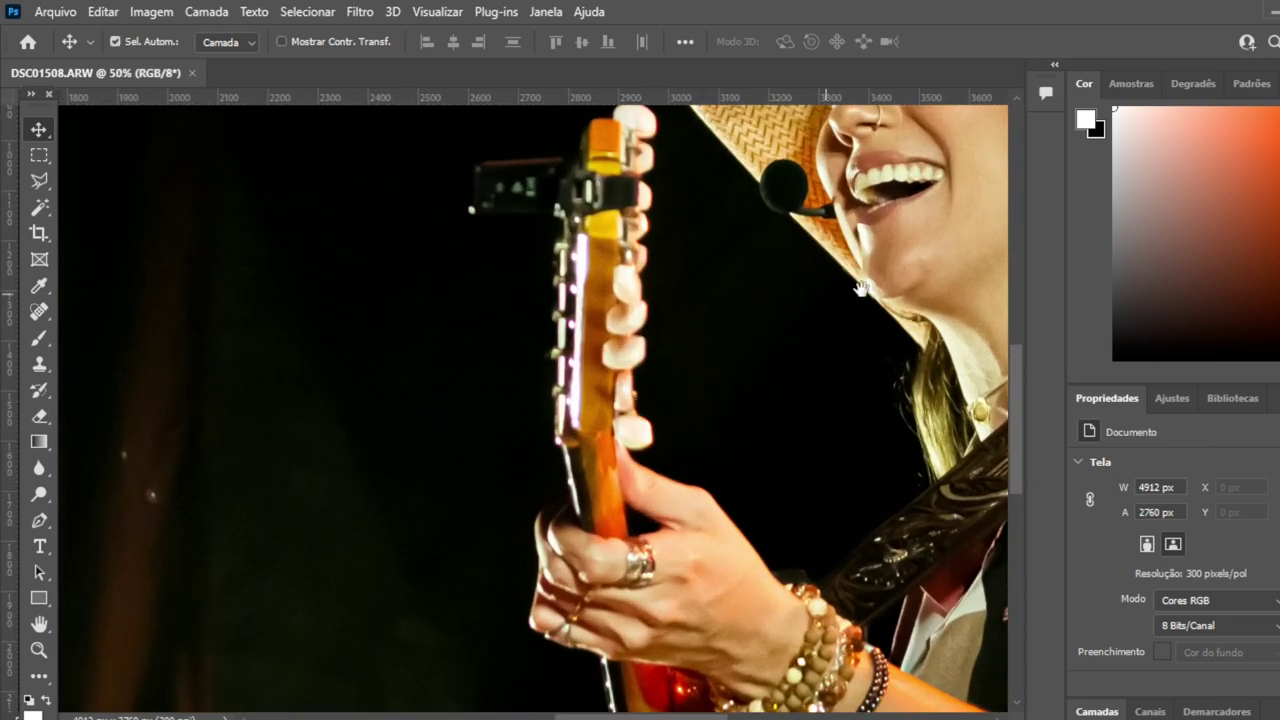
mouse_move(860, 290)
mouse_down()
mouse_move(677, 563)
mouse_move(640, 461)
mouse_up()
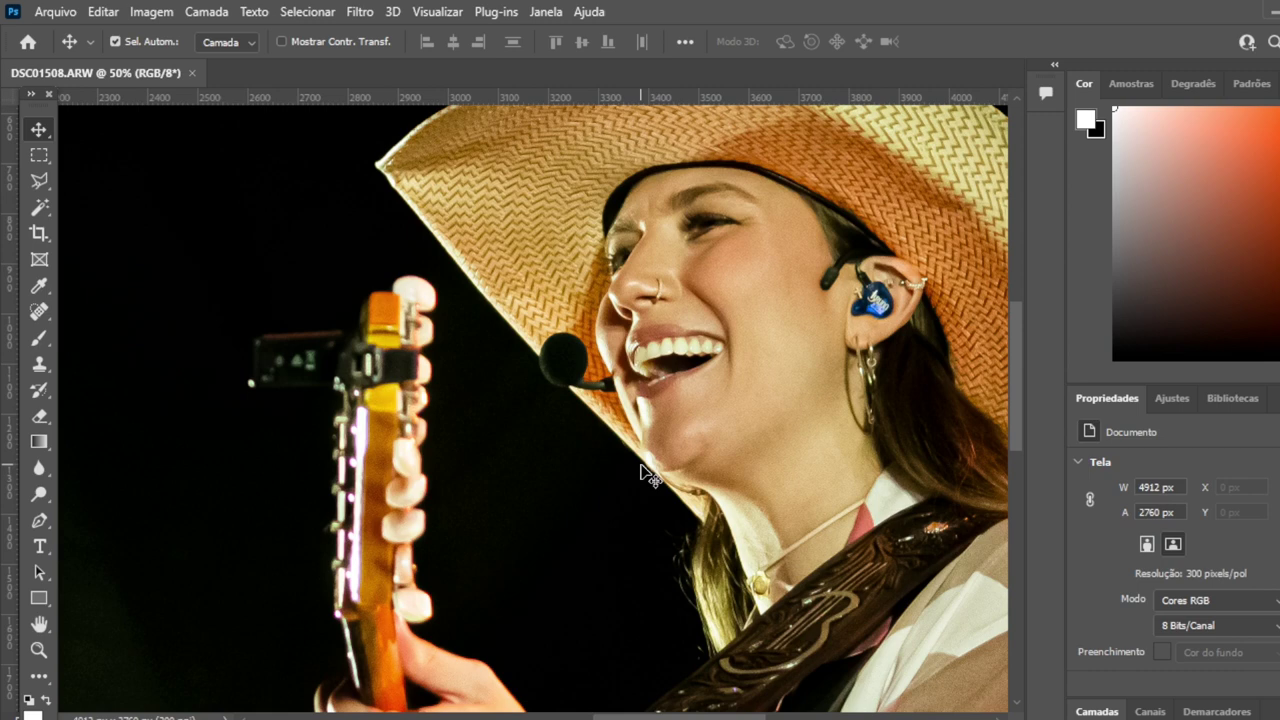
scroll(650, 477, up, 1)
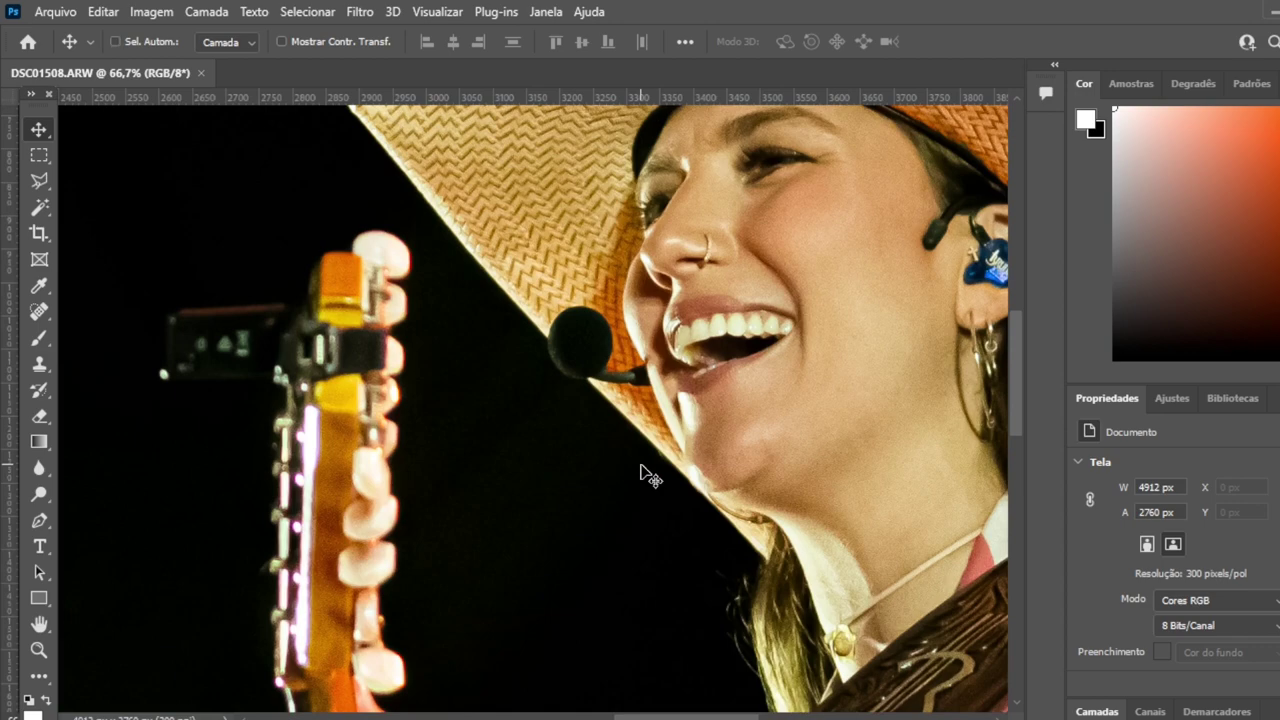
Step: Zoom out with the scroll wheel and pan until the whole photo is centered
key(ctrl+plus)
scroll(650, 477, down, 1)
scroll(650, 477, down, 1)
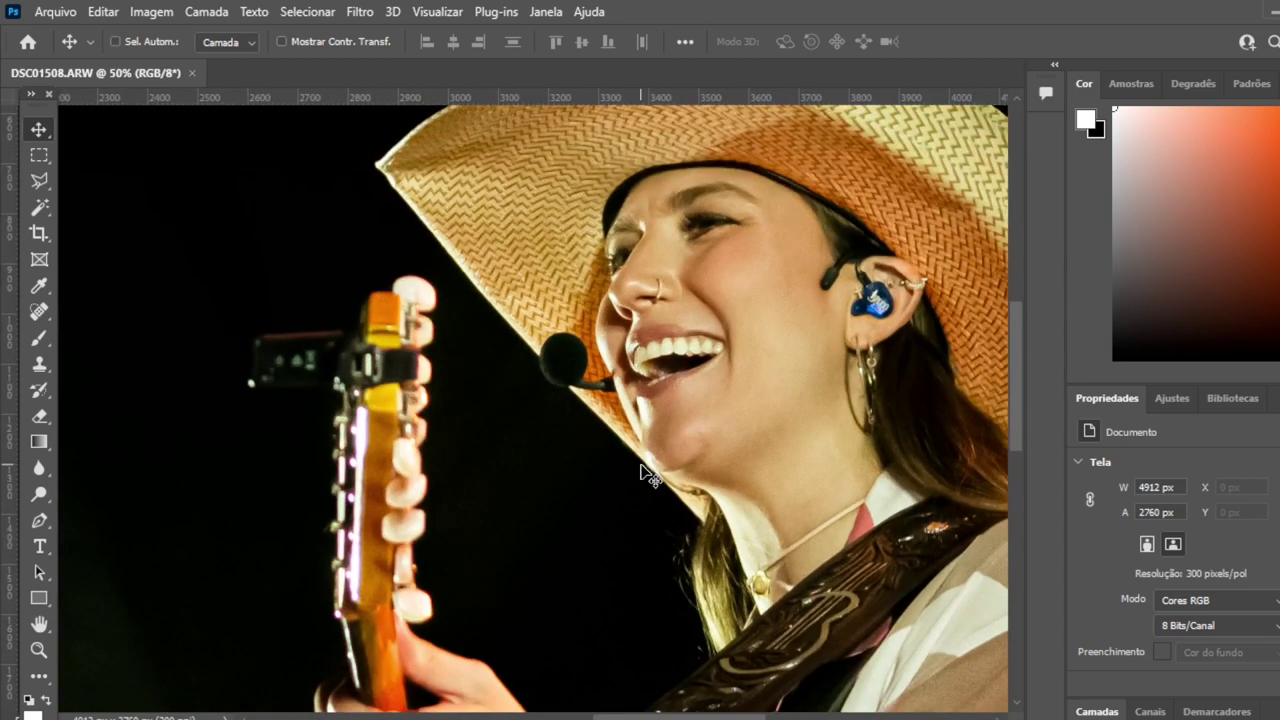
scroll(650, 477, down, 1)
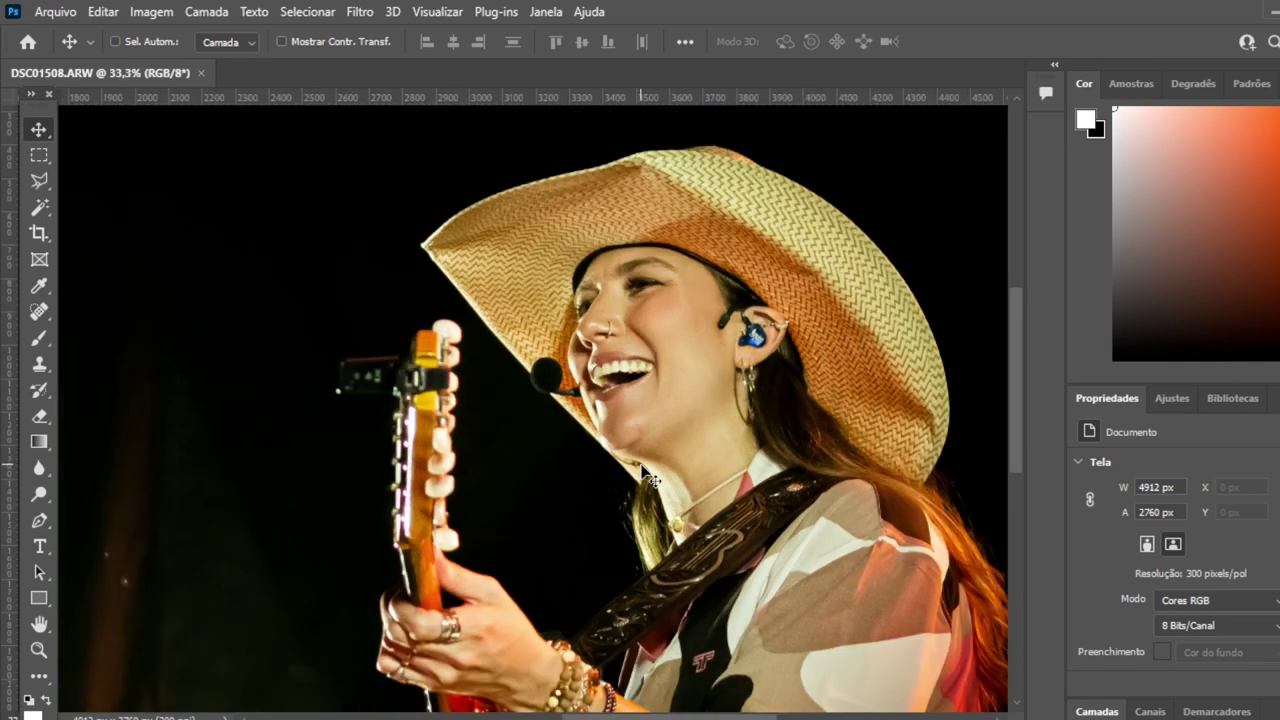
mouse_move(580, 449)
mouse_down()
mouse_move(482, 405)
mouse_move(748, 256)
mouse_up()
scroll(361, 393, down, 1)
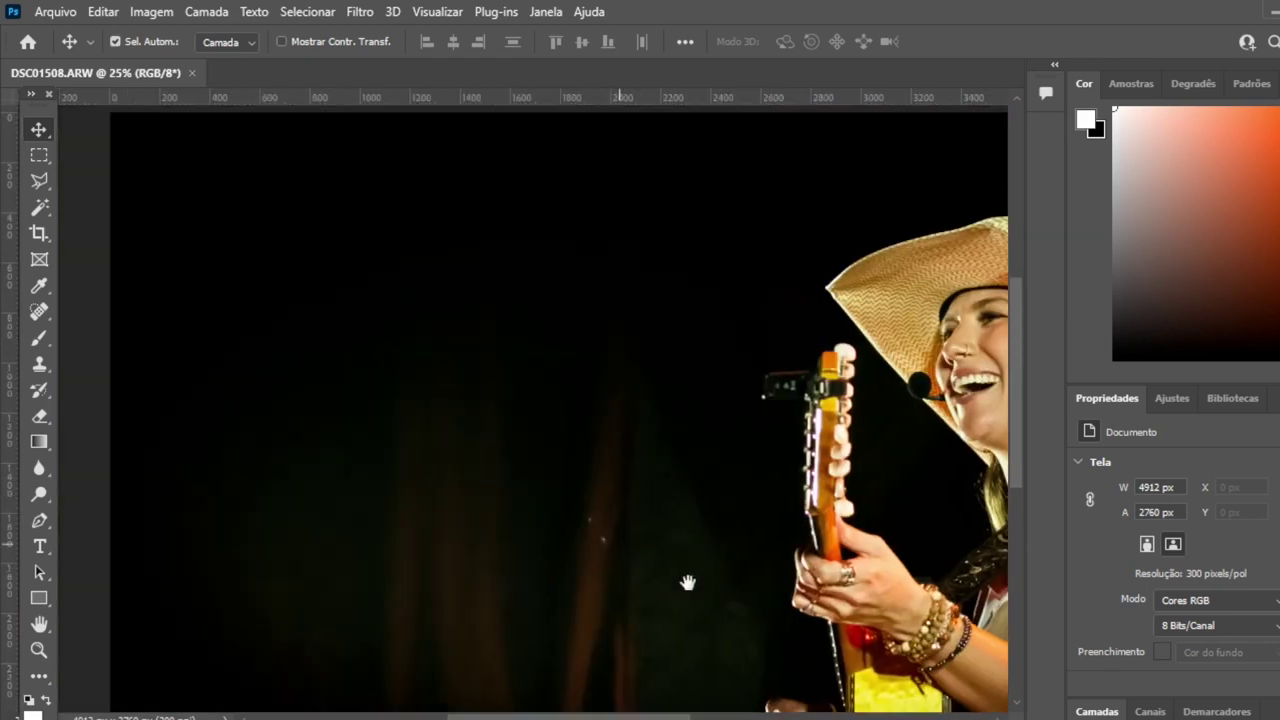
mouse_move(686, 583)
mouse_down()
mouse_move(752, 391)
mouse_move(640, 340)
mouse_up()
scroll(669, 354, down, 1)
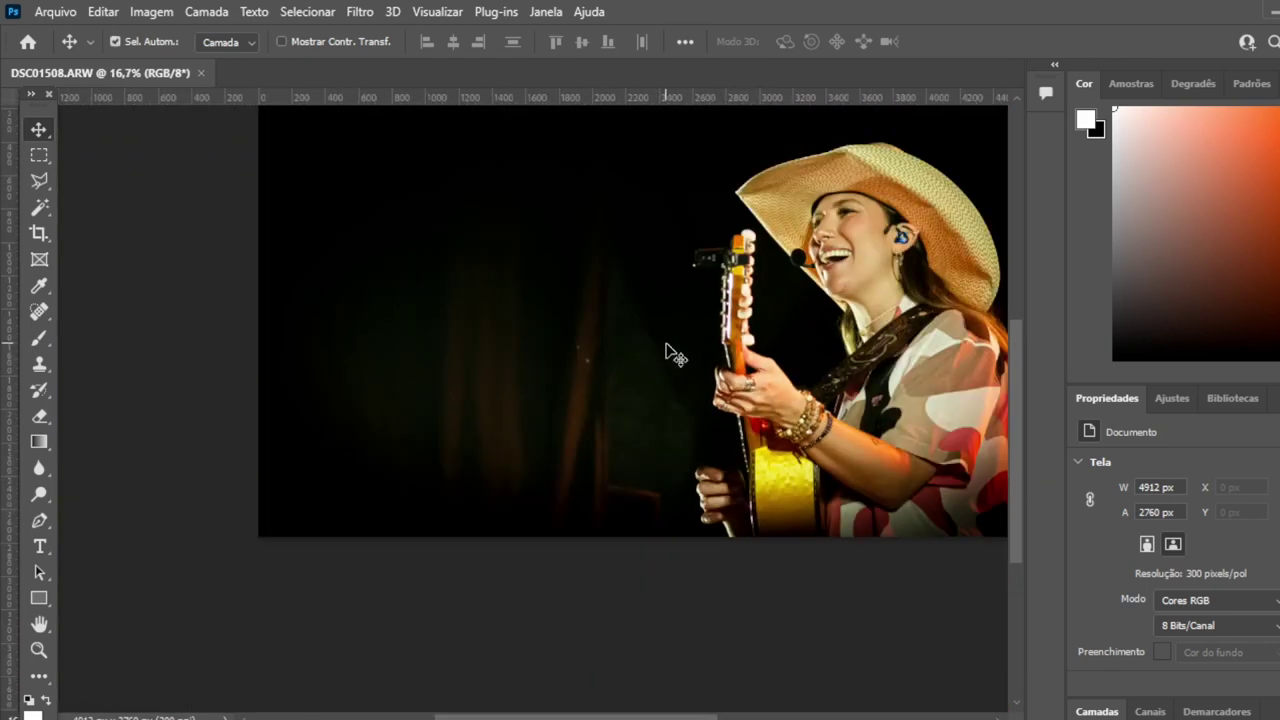
drag(620, 451, 532, 541)
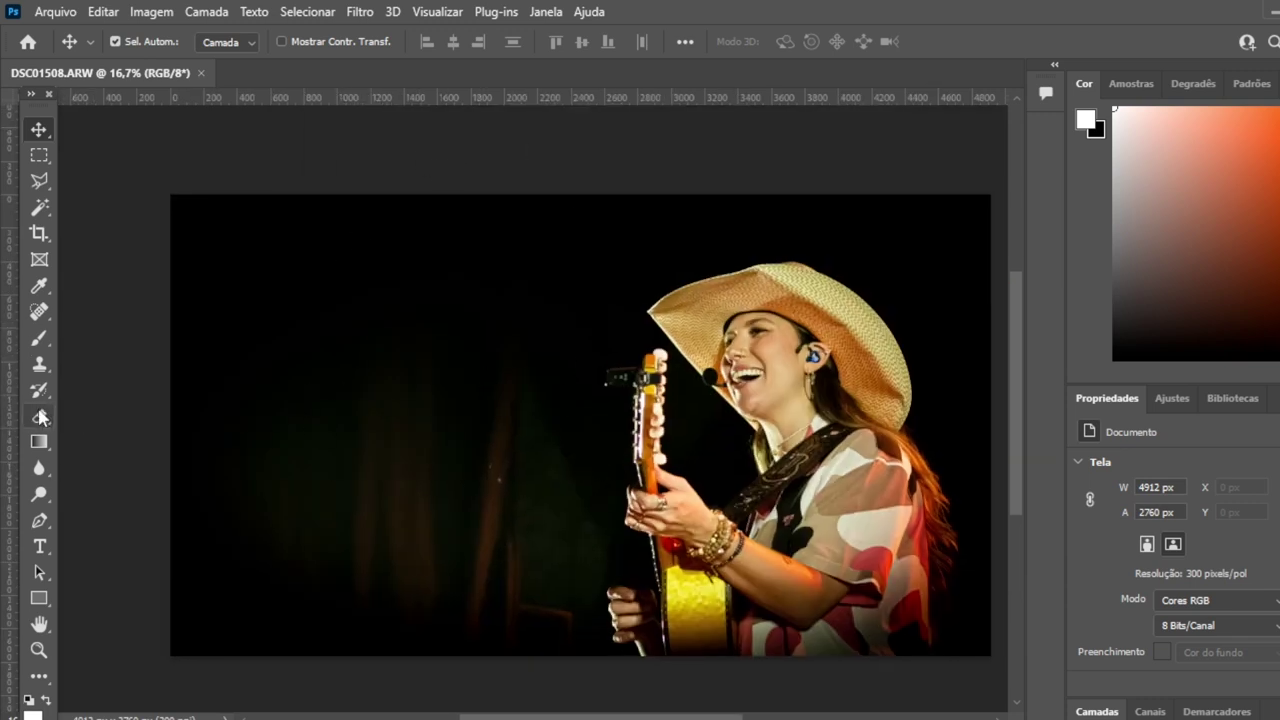
Step: Select the Eraser, test a hard round brush on the background, then undo it
click(40, 417)
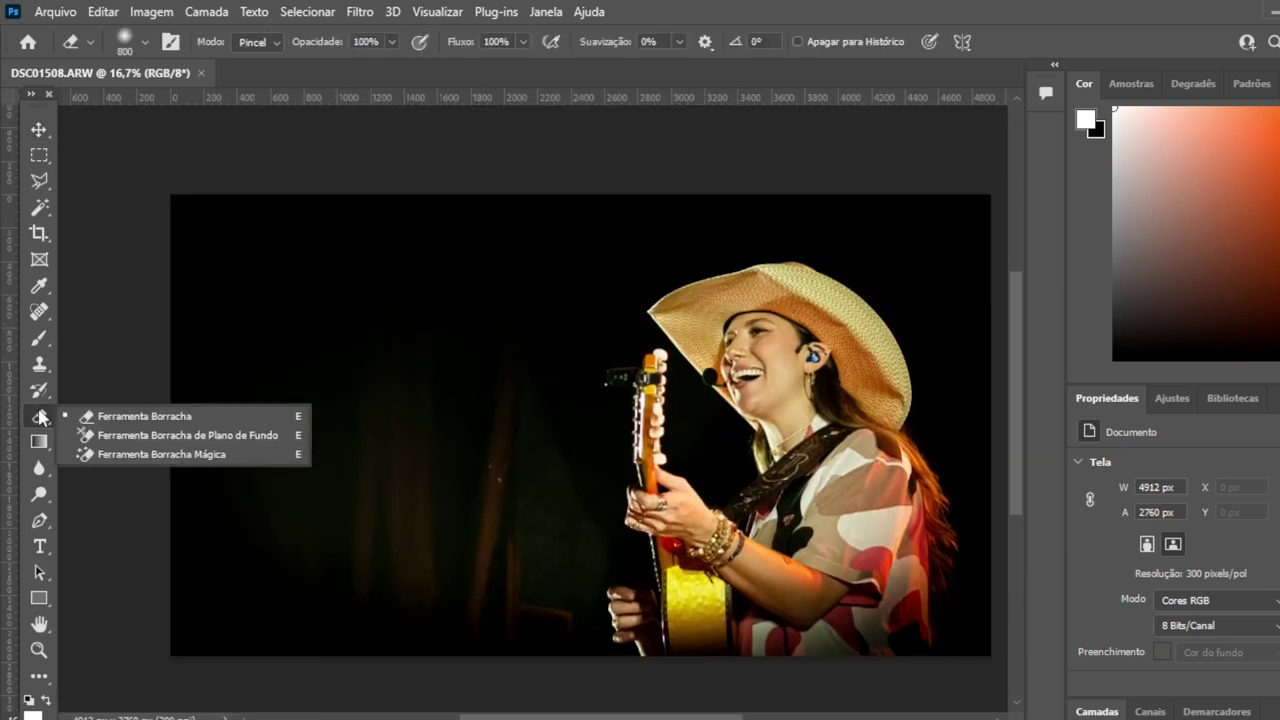
click(146, 42)
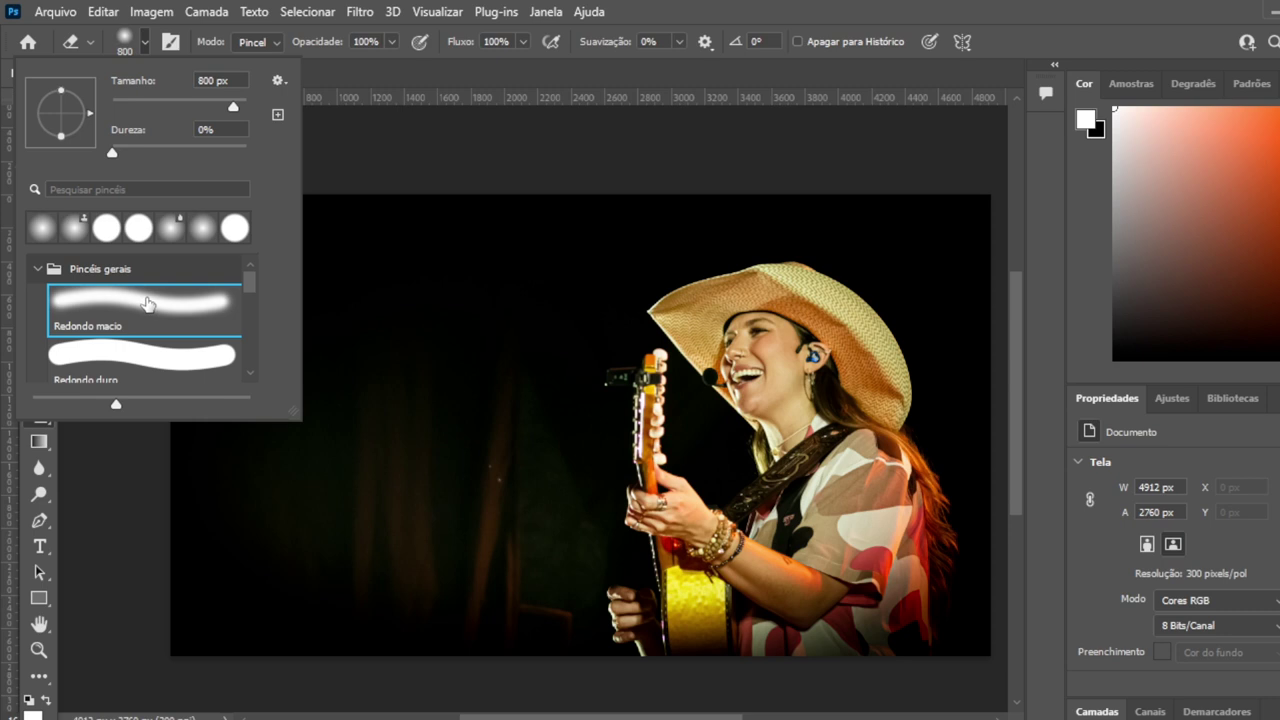
click(152, 360)
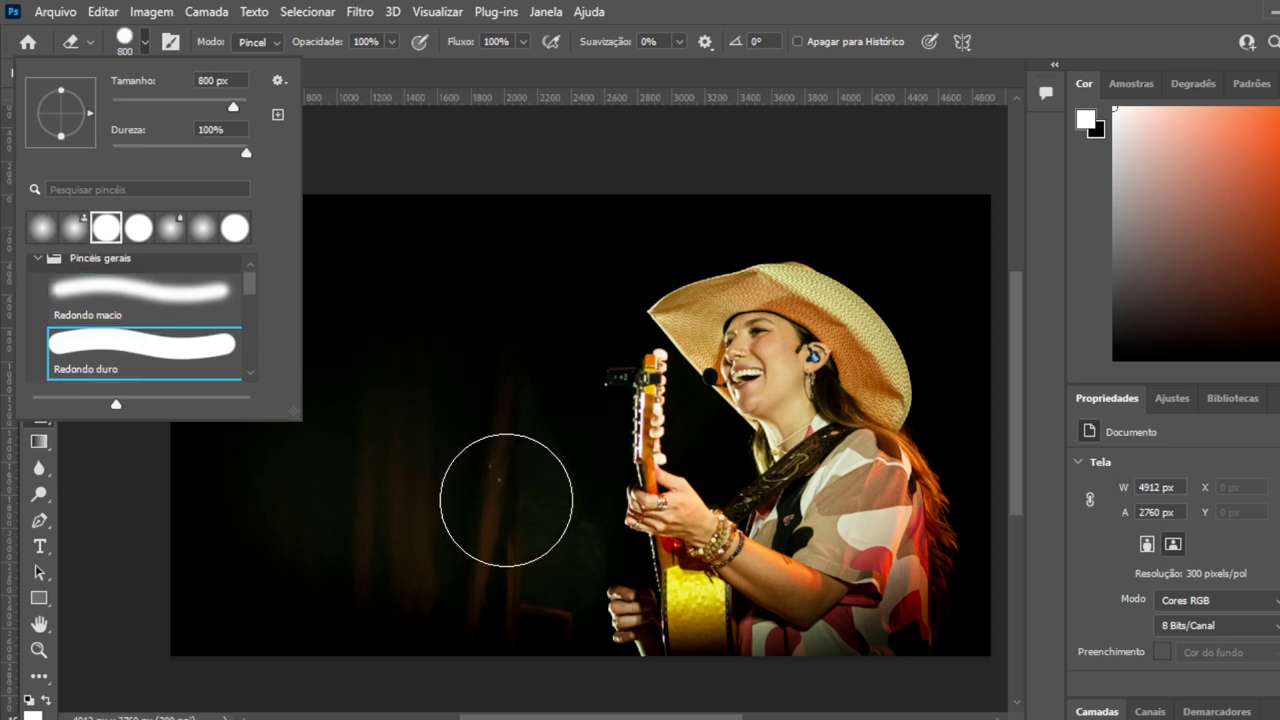
click(506, 500)
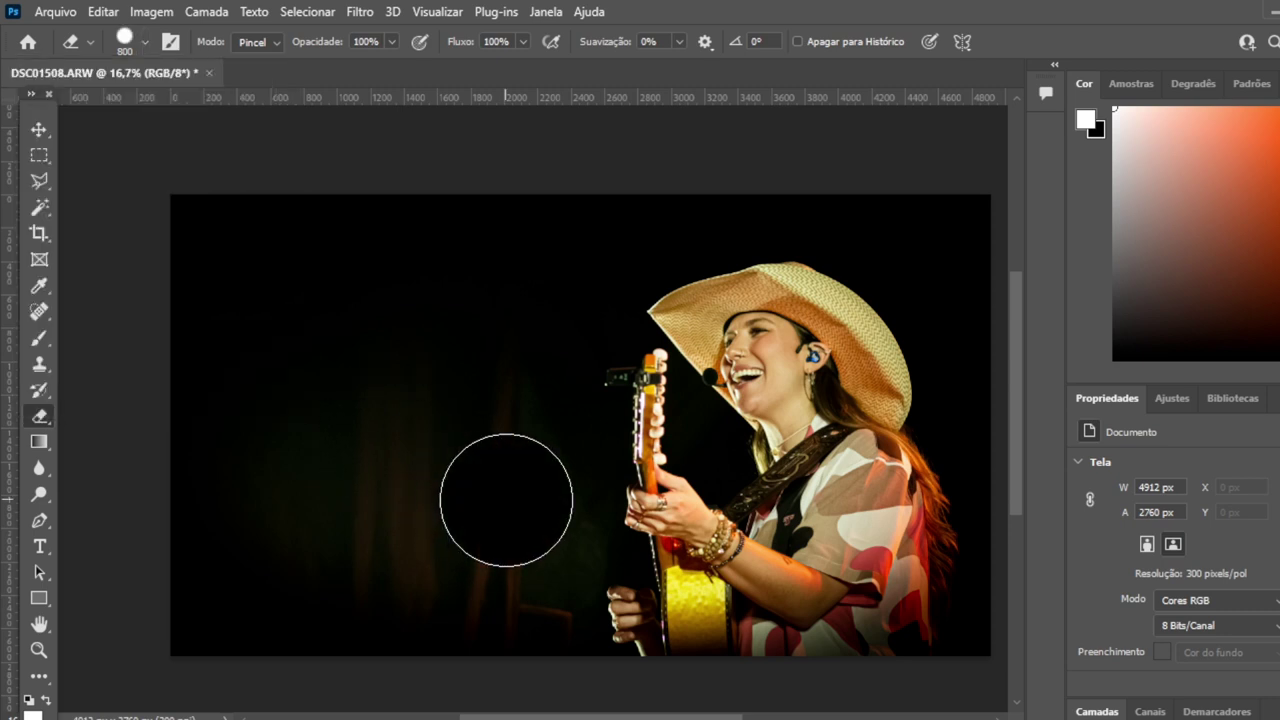
click(506, 500)
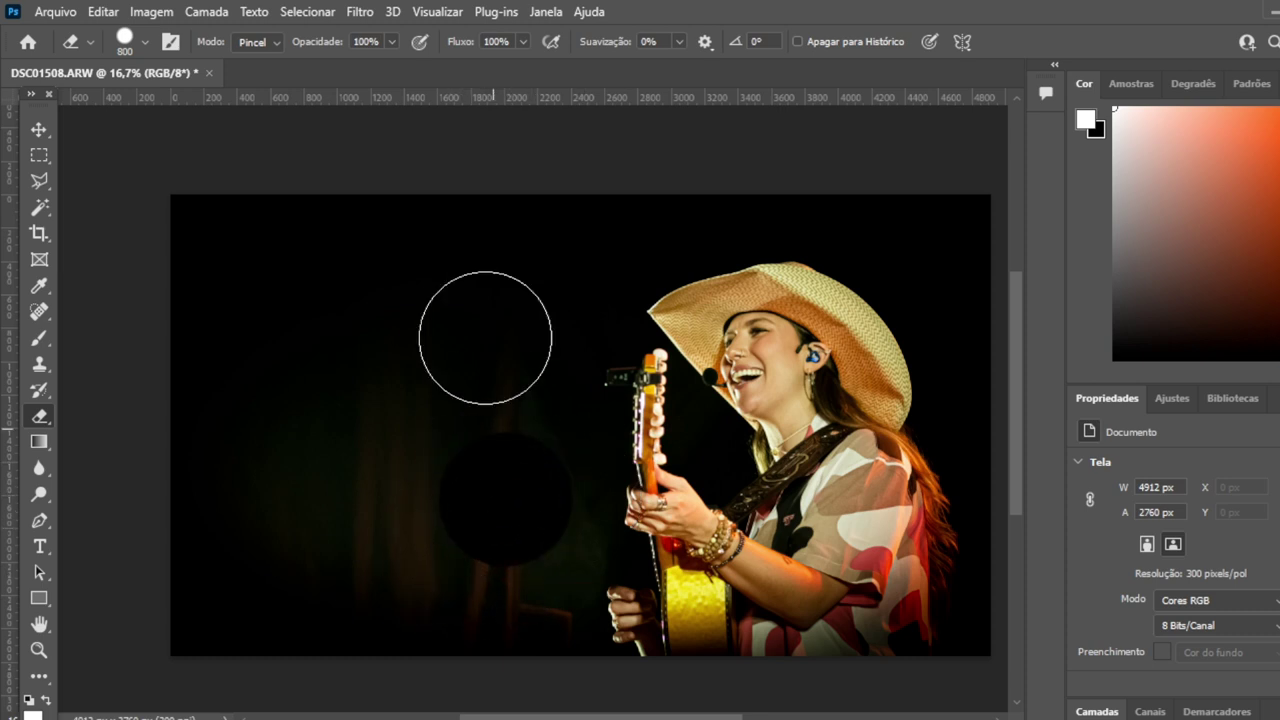
key(ctrl+z)
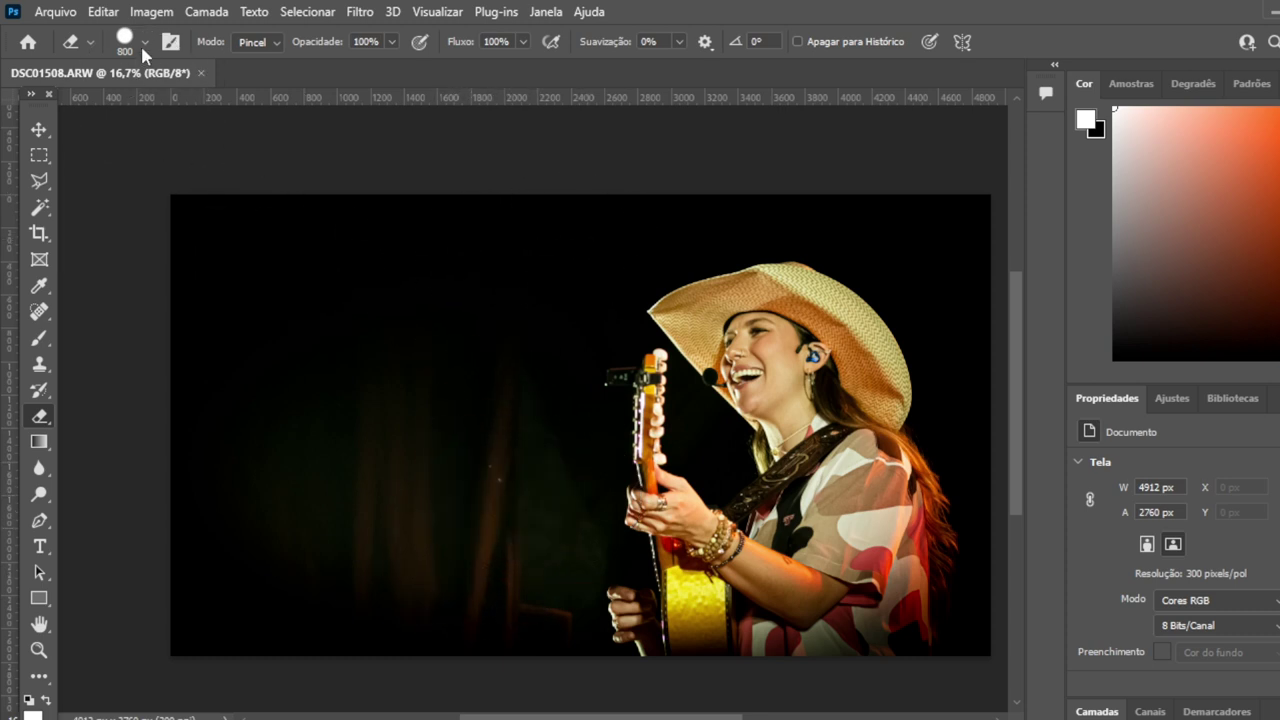
Step: Switch to a Soft Round eraser brush and blacken the brownish background left of the singer
click(145, 44)
click(192, 285)
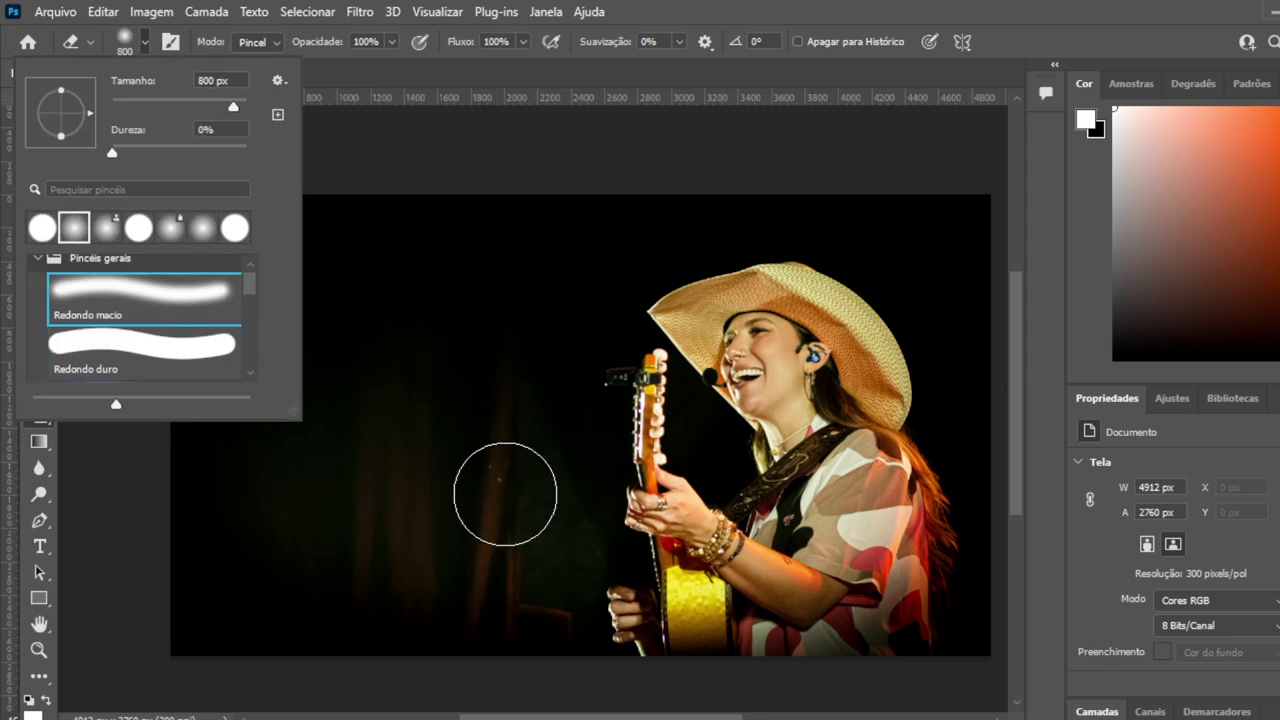
click(505, 495)
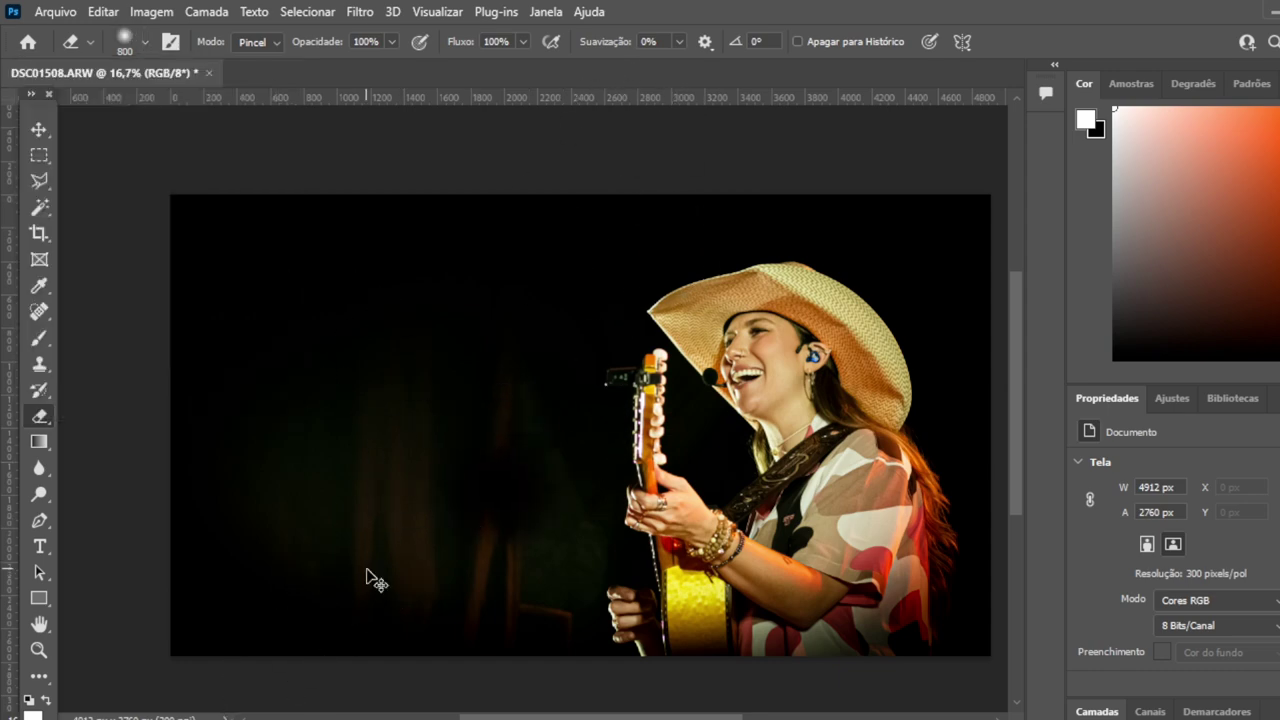
scroll(366, 578, up, 3)
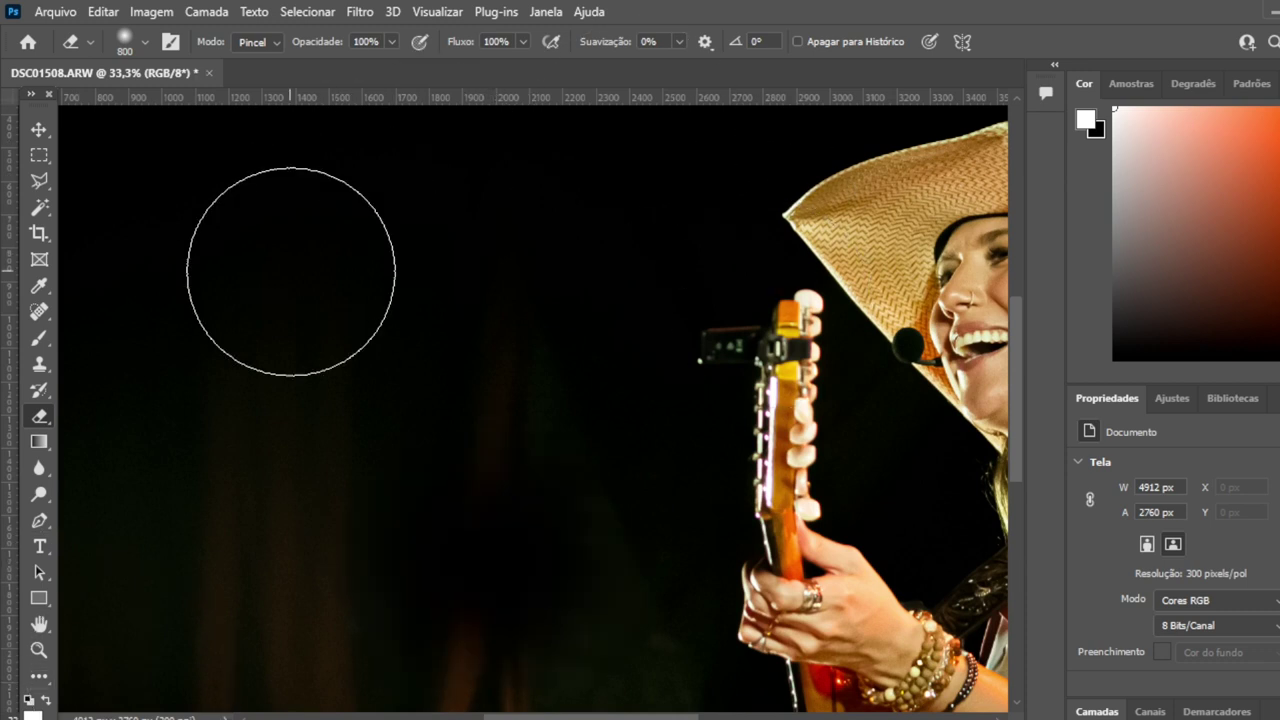
scroll(291, 271, down, 1)
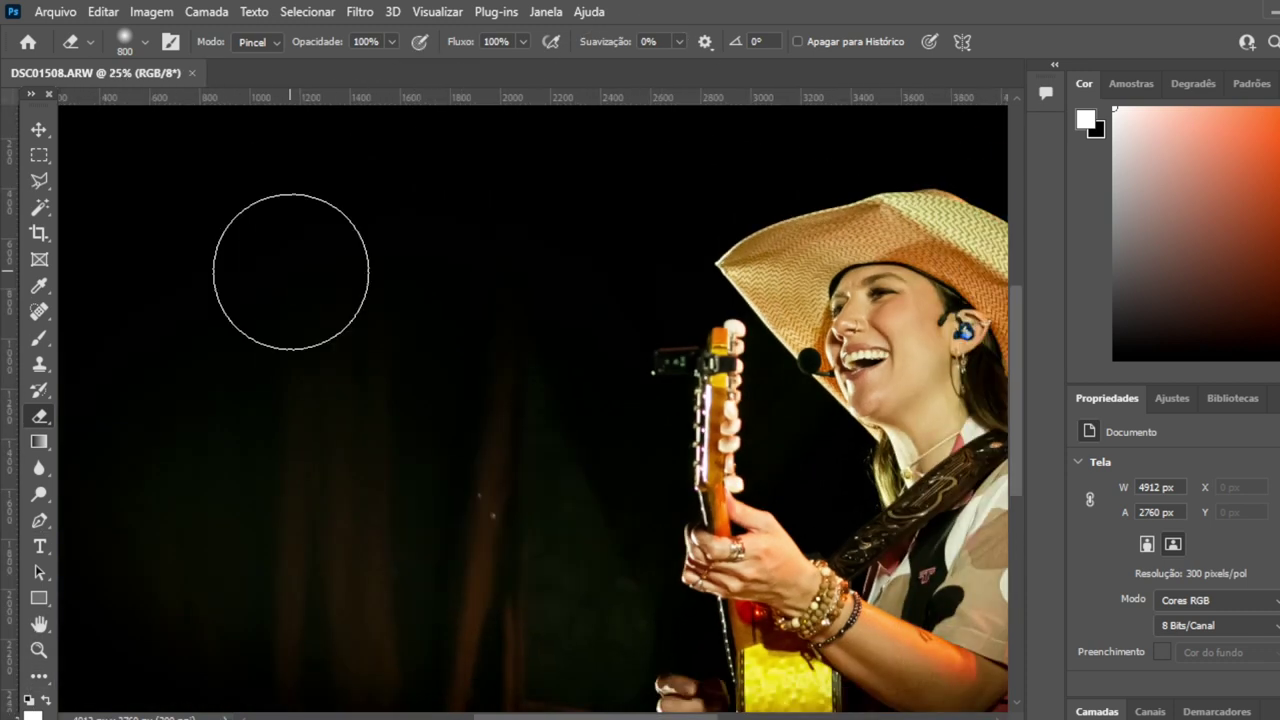
scroll(289, 271, down, 1)
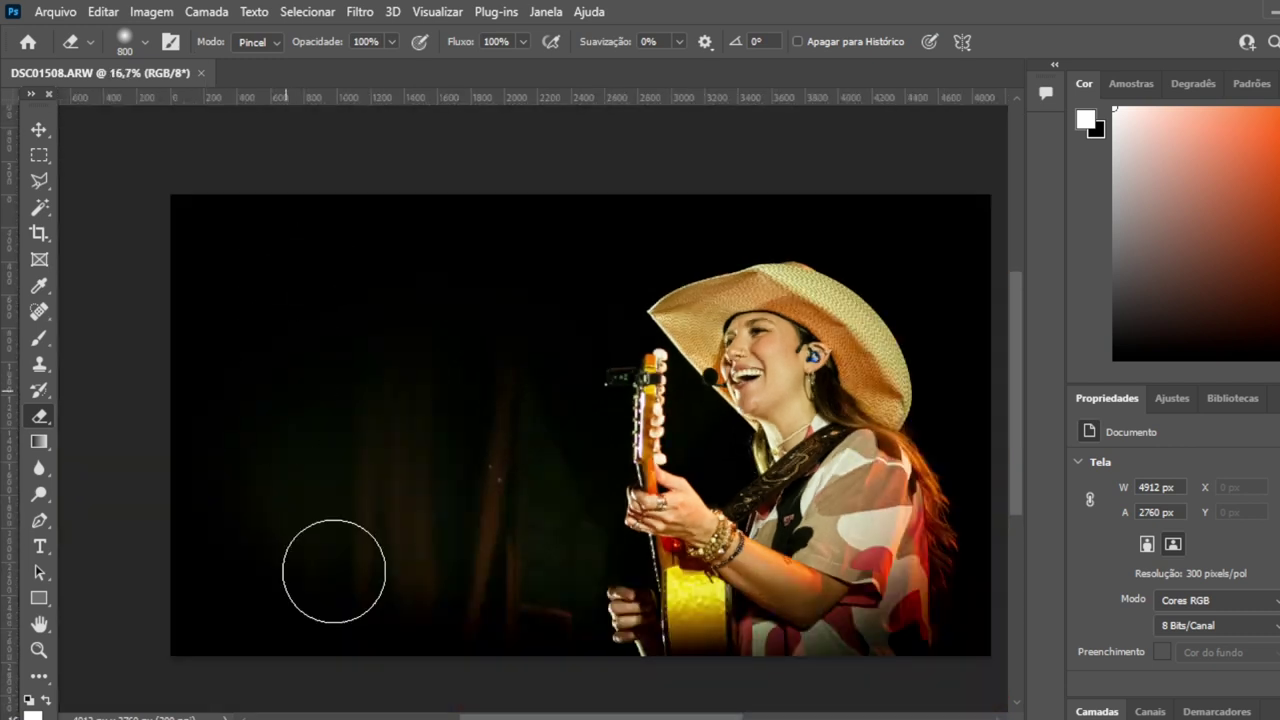
drag(440, 585, 366, 346)
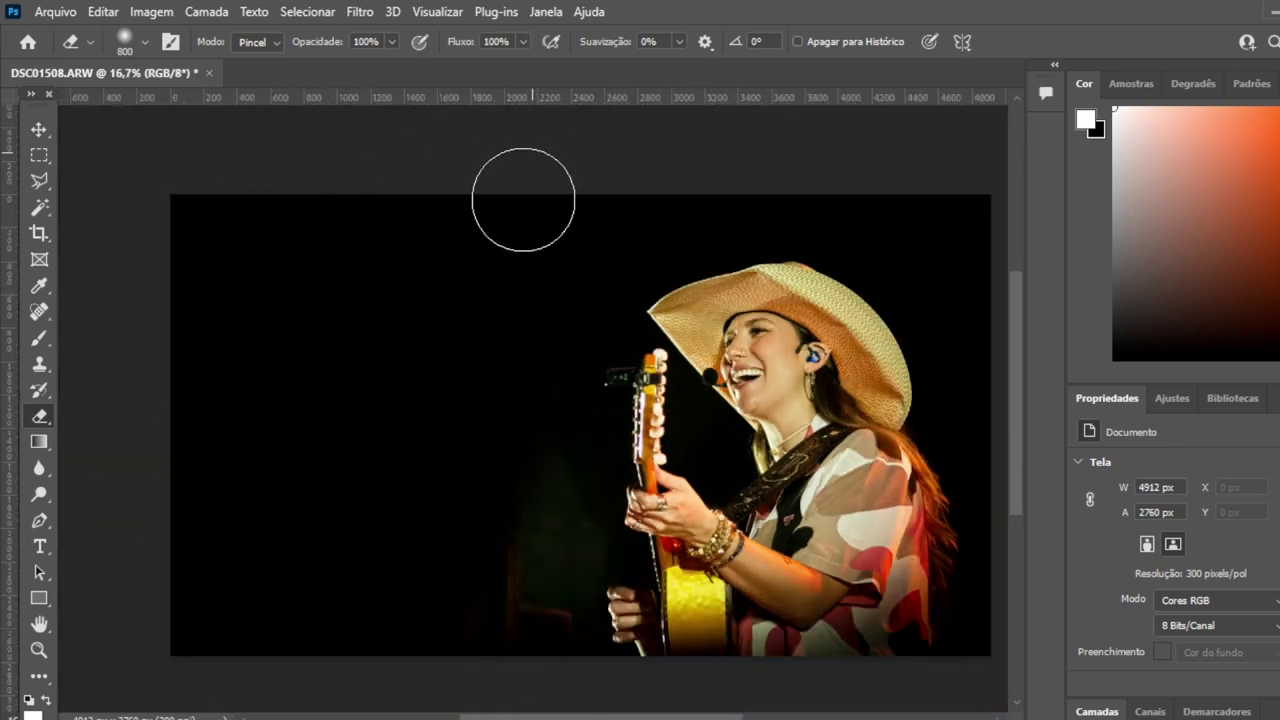
Step: Zoom in, reduce the eraser to 400 px, and erase the greenish glow and brownish patch
key(ctrl+plus)
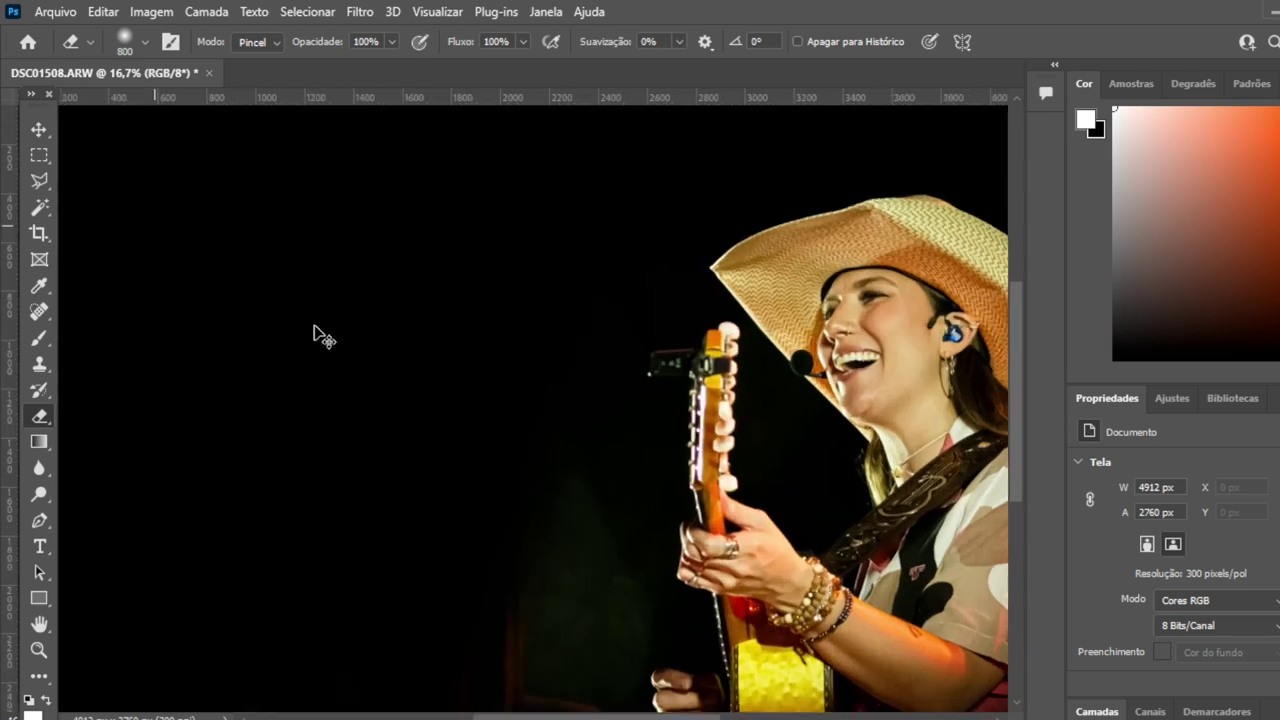
key(ctrl+plus)
drag(731, 623, 721, 313)
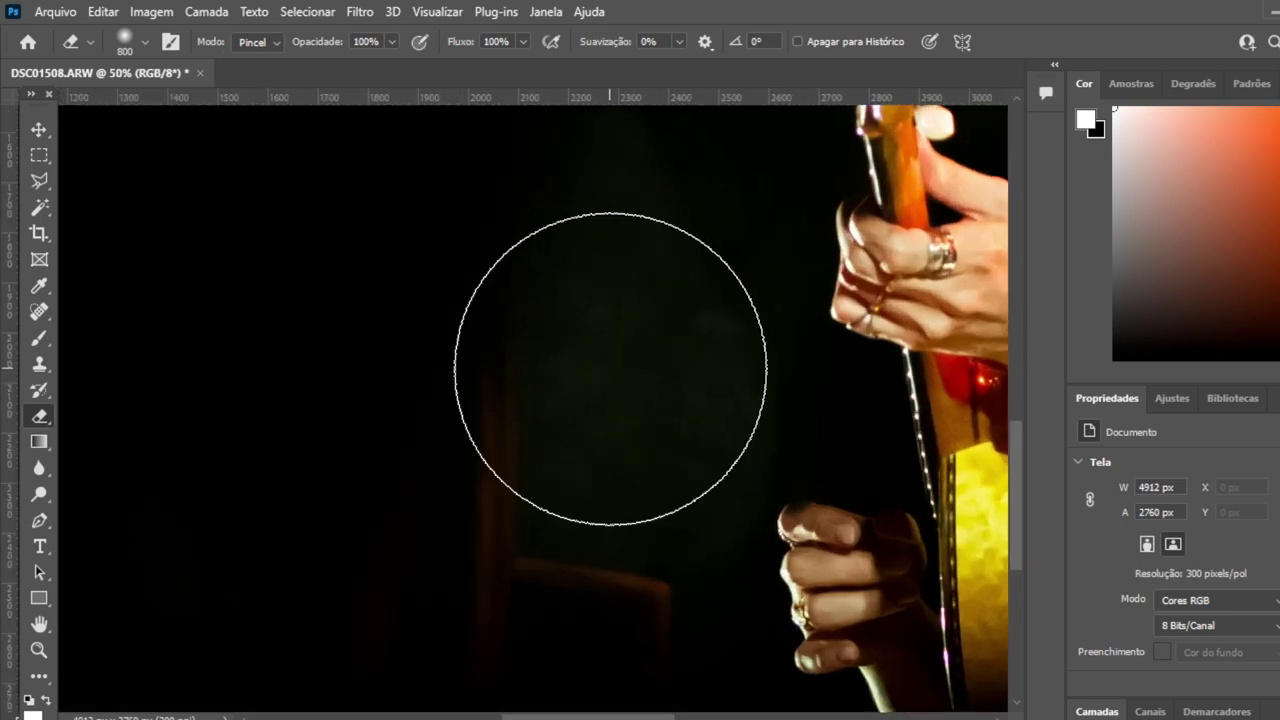
key(bracketleft)
key(bracketleft)
key(bracketleft)
key(bracketleft)
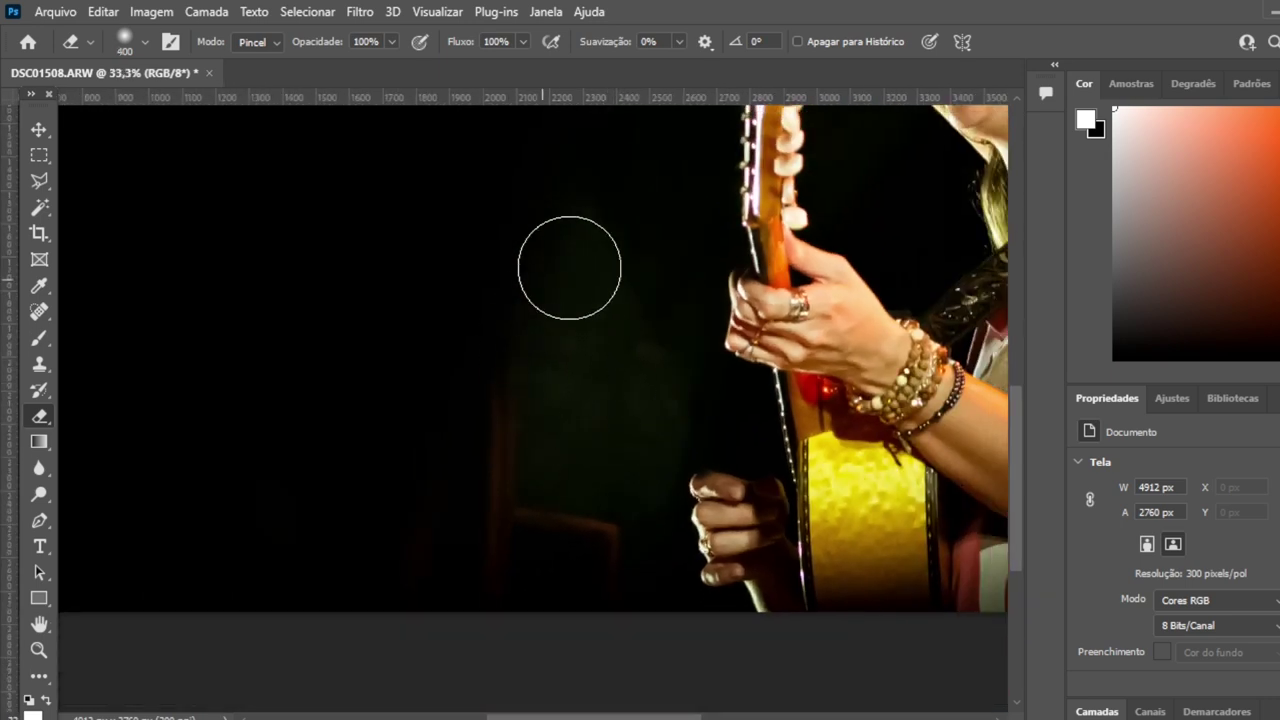
drag(569, 266, 523, 509)
mouse_move(526, 434)
mouse_down()
mouse_move(657, 617)
mouse_move(591, 466)
mouse_move(589, 389)
mouse_move(652, 383)
mouse_move(640, 403)
mouse_up()
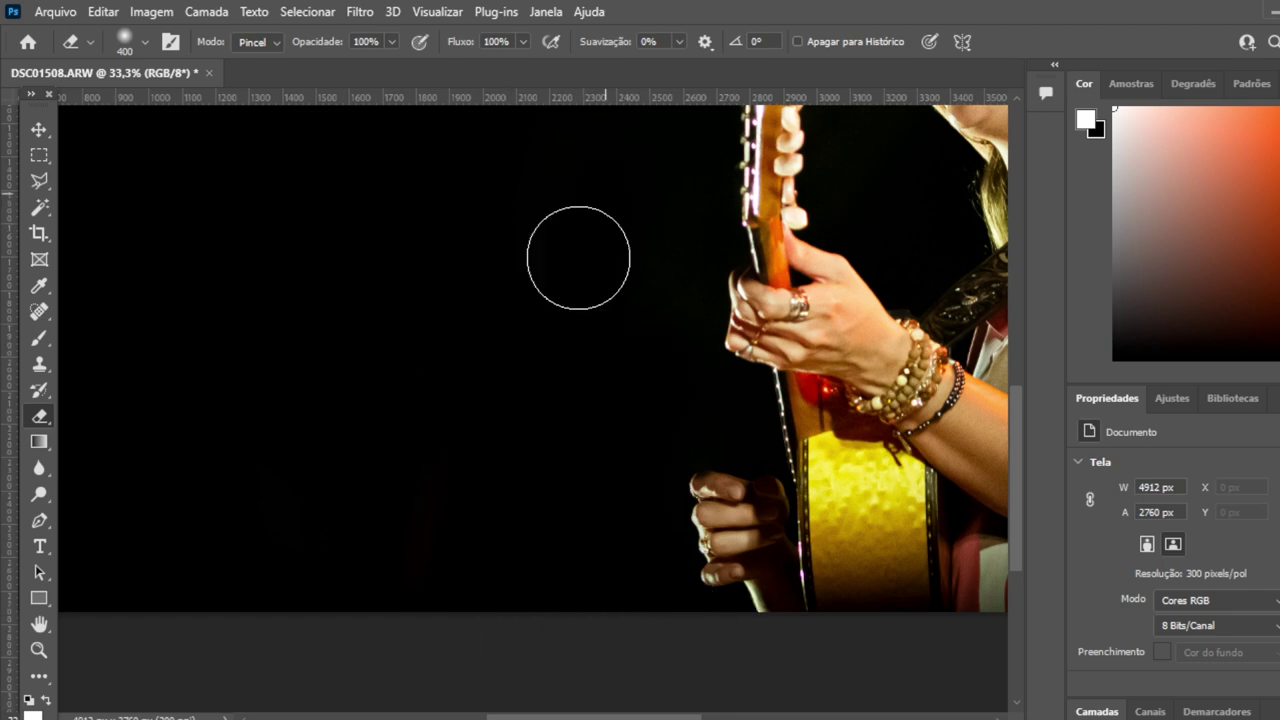
Step: Pan back to the singer's face and hat to check the result
key(space)
mouse_move(535, 422)
mouse_down()
mouse_move(360, 437)
mouse_move(243, 674)
mouse_up()
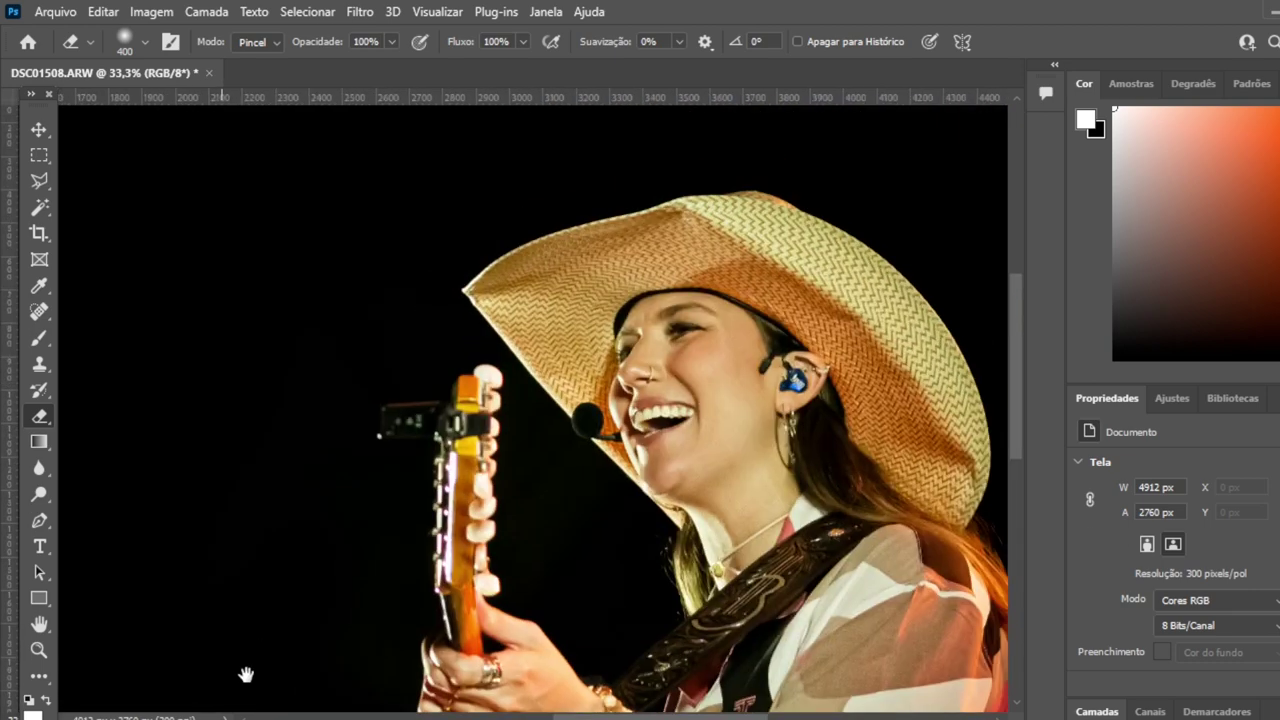
mouse_move(657, 294)
mouse_down()
mouse_move(368, 94)
mouse_move(608, 457)
mouse_move(818, 297)
mouse_up()
scroll(818, 294, down, 2)
scroll(818, 294, down, 1)
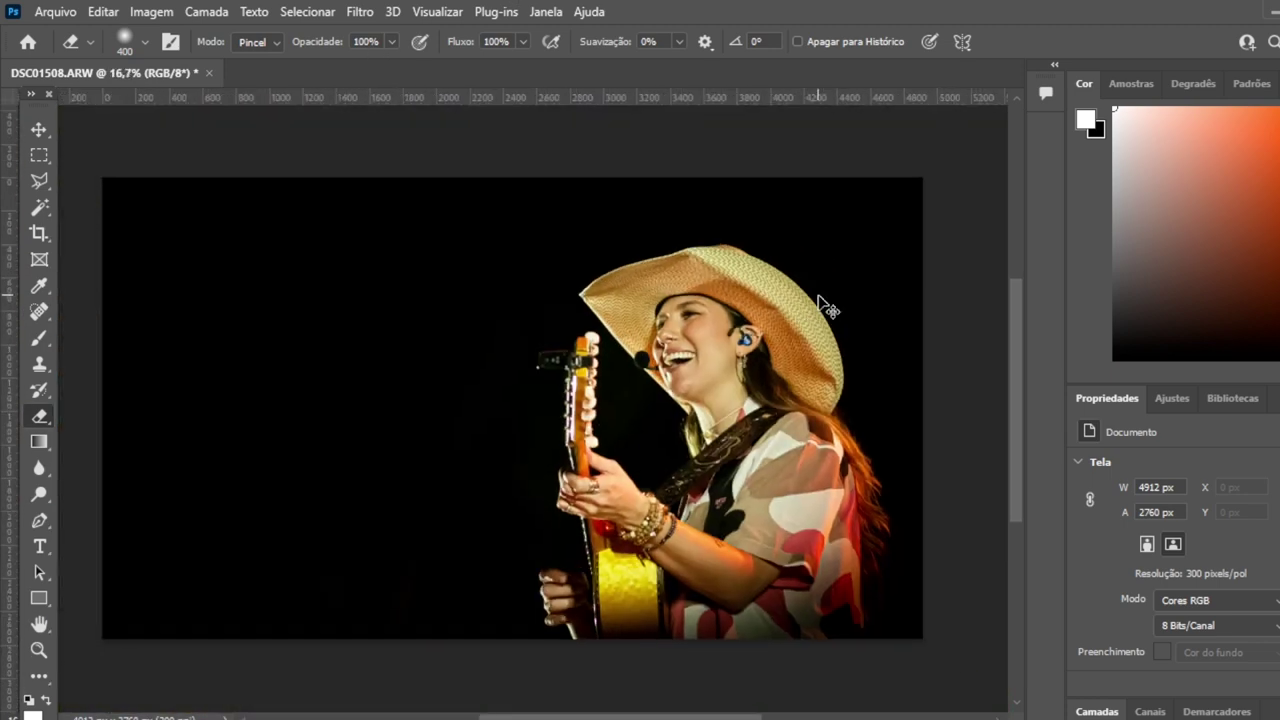
scroll(818, 294, up, 2)
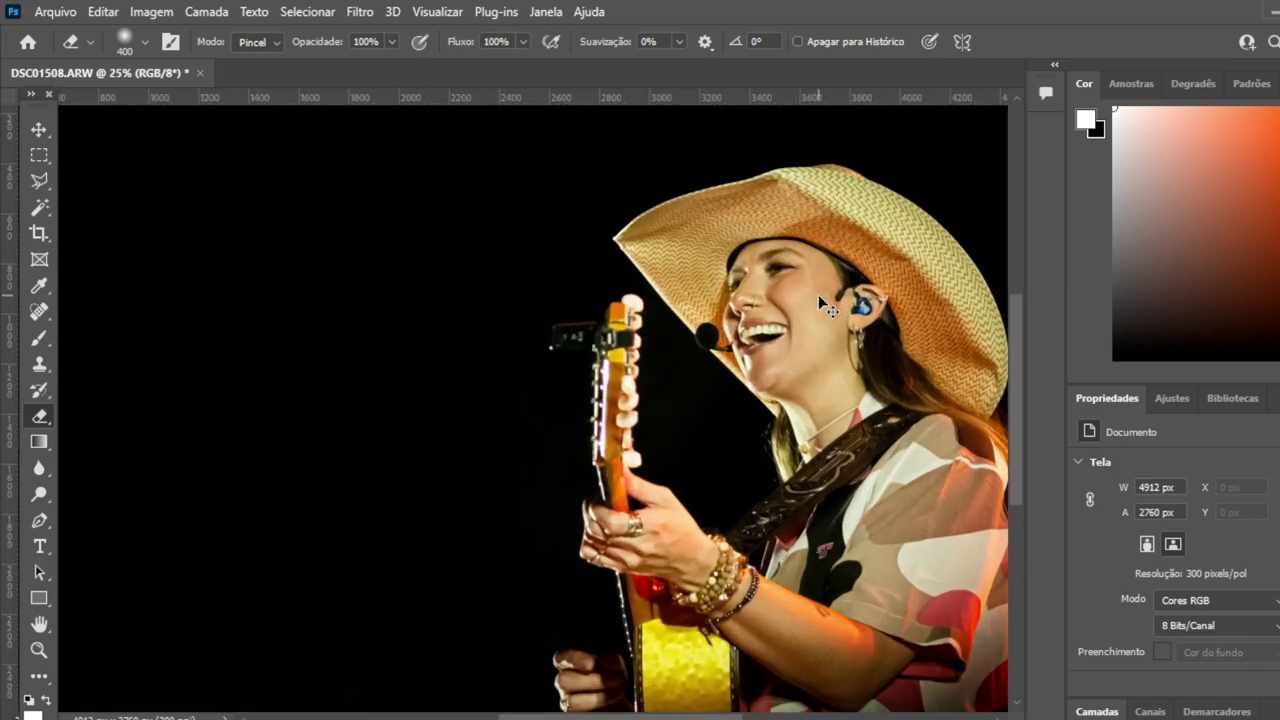
scroll(818, 294, down, 2)
scroll(818, 294, up, 1)
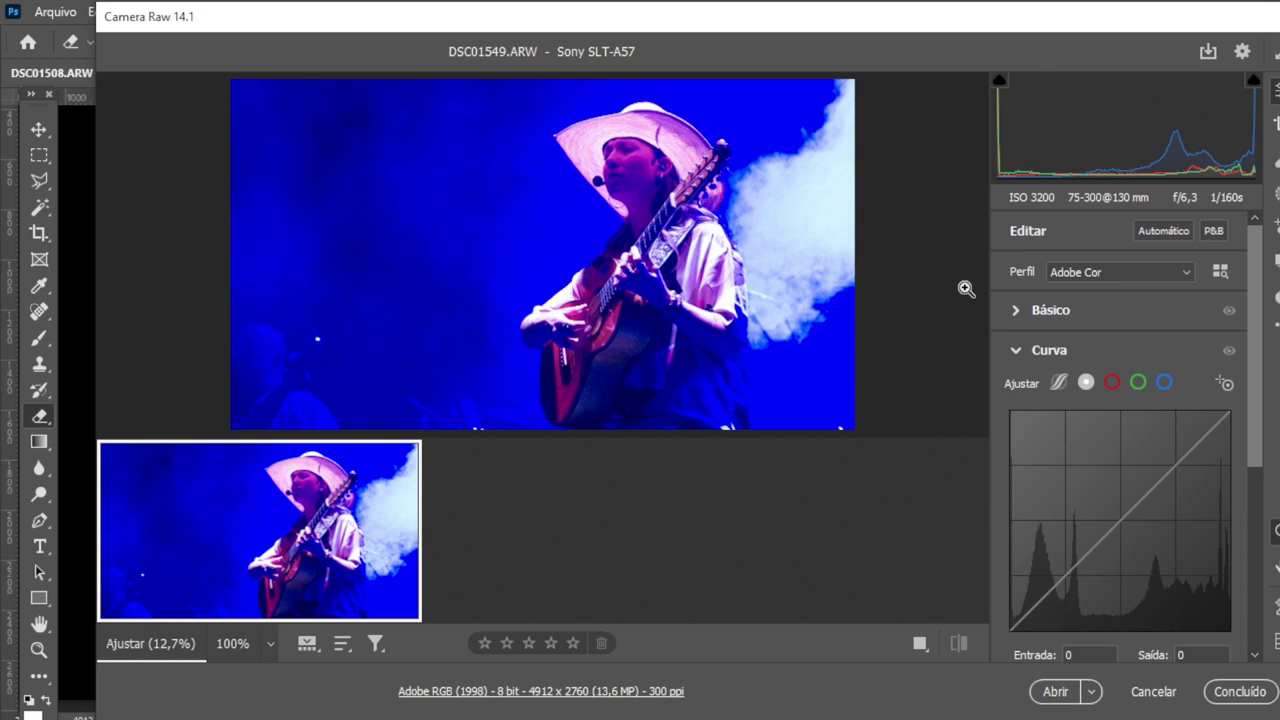
click(962, 287)
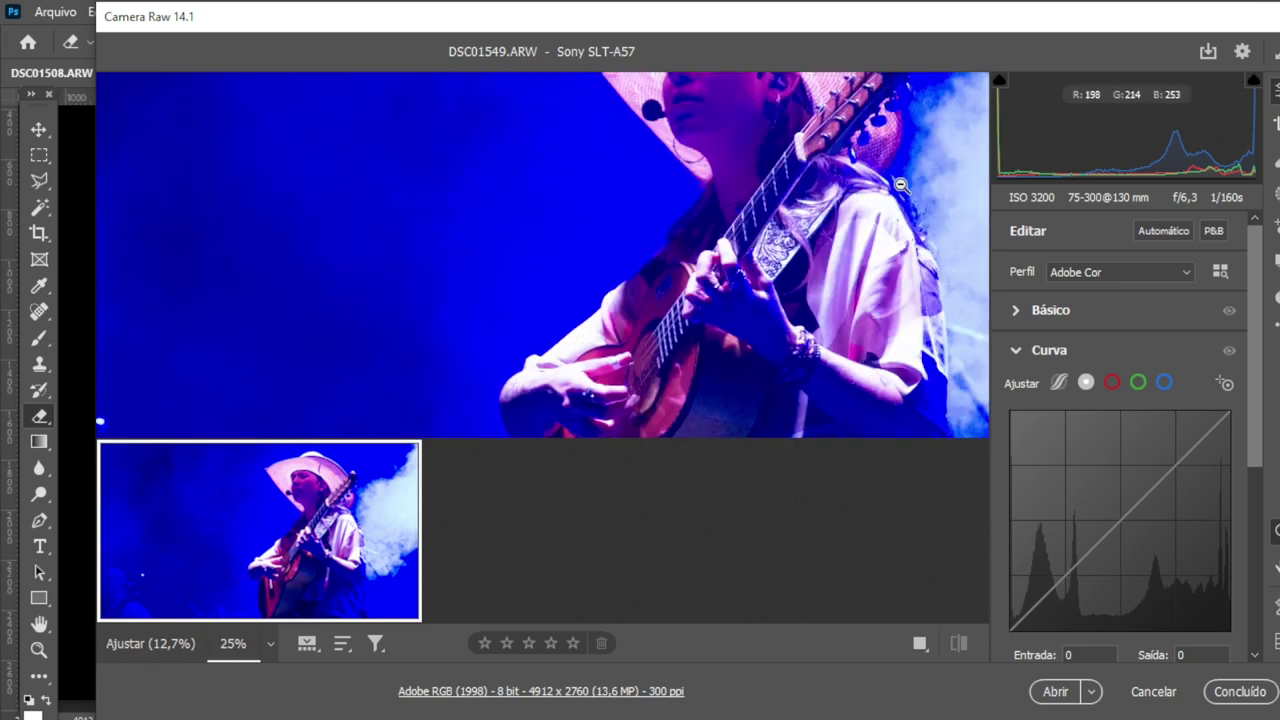
mouse_move(859, 157)
mouse_down()
mouse_move(779, 244)
mouse_move(781, 304)
mouse_up()
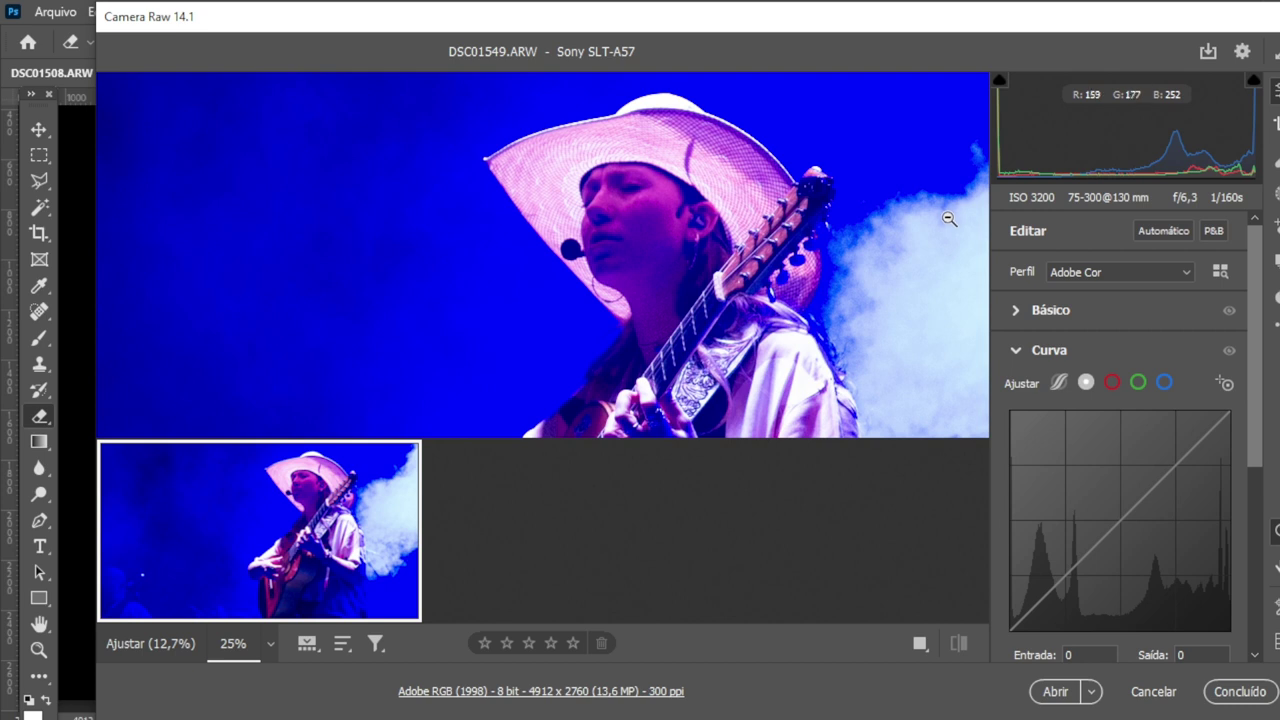
click(1017, 350)
drag(778, 228, 414, 266)
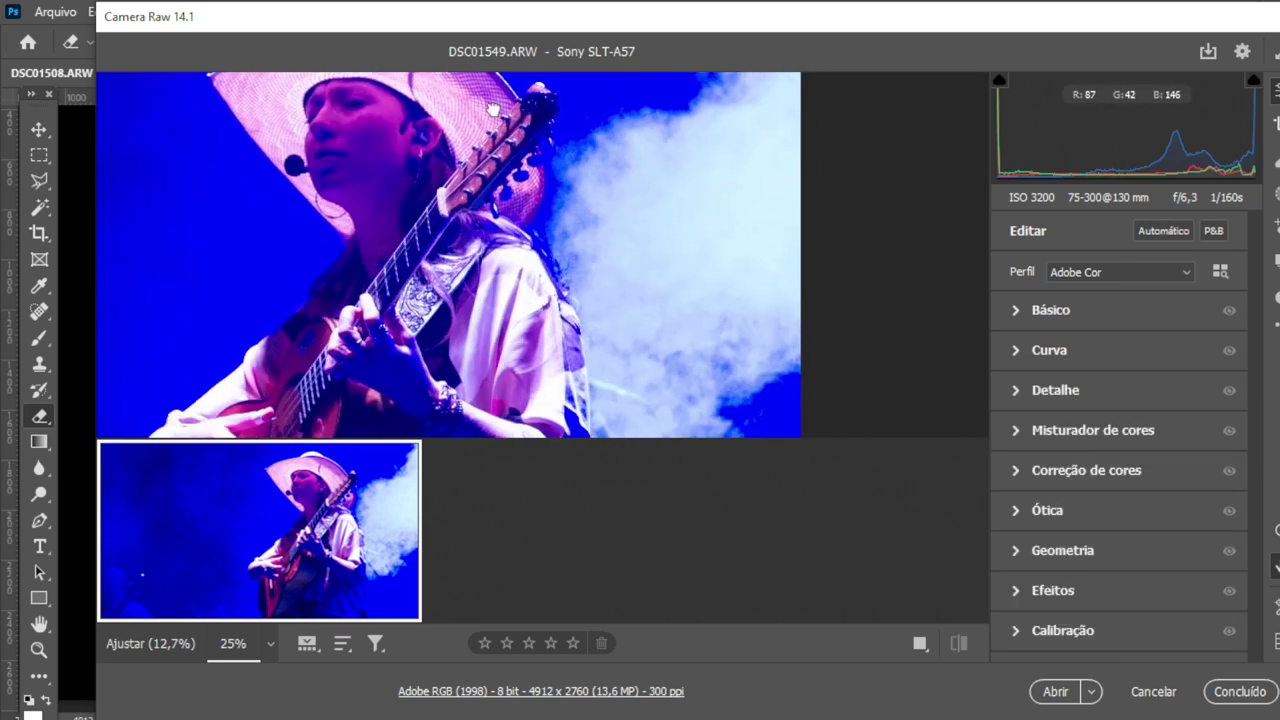
drag(375, 308, 583, 78)
drag(343, 262, 666, 437)
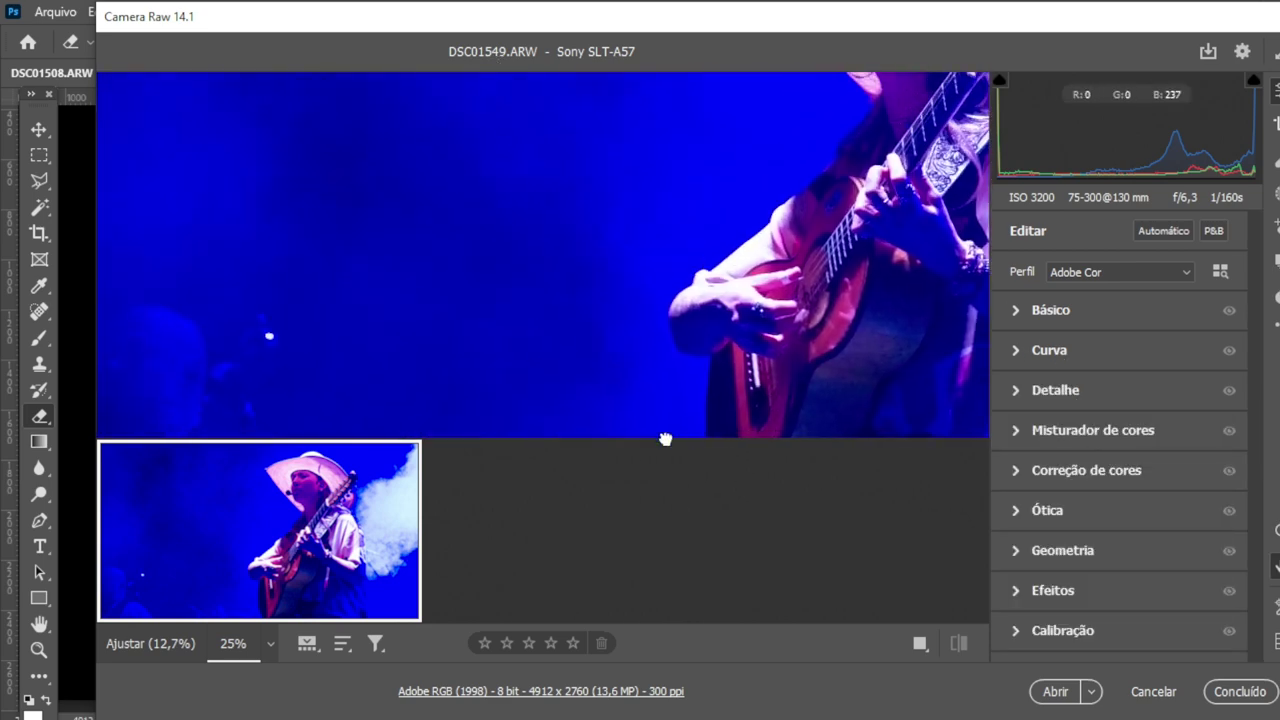
mouse_move(374, 220)
mouse_down()
mouse_move(649, 101)
mouse_move(594, 377)
mouse_up()
drag(838, 186, 586, 329)
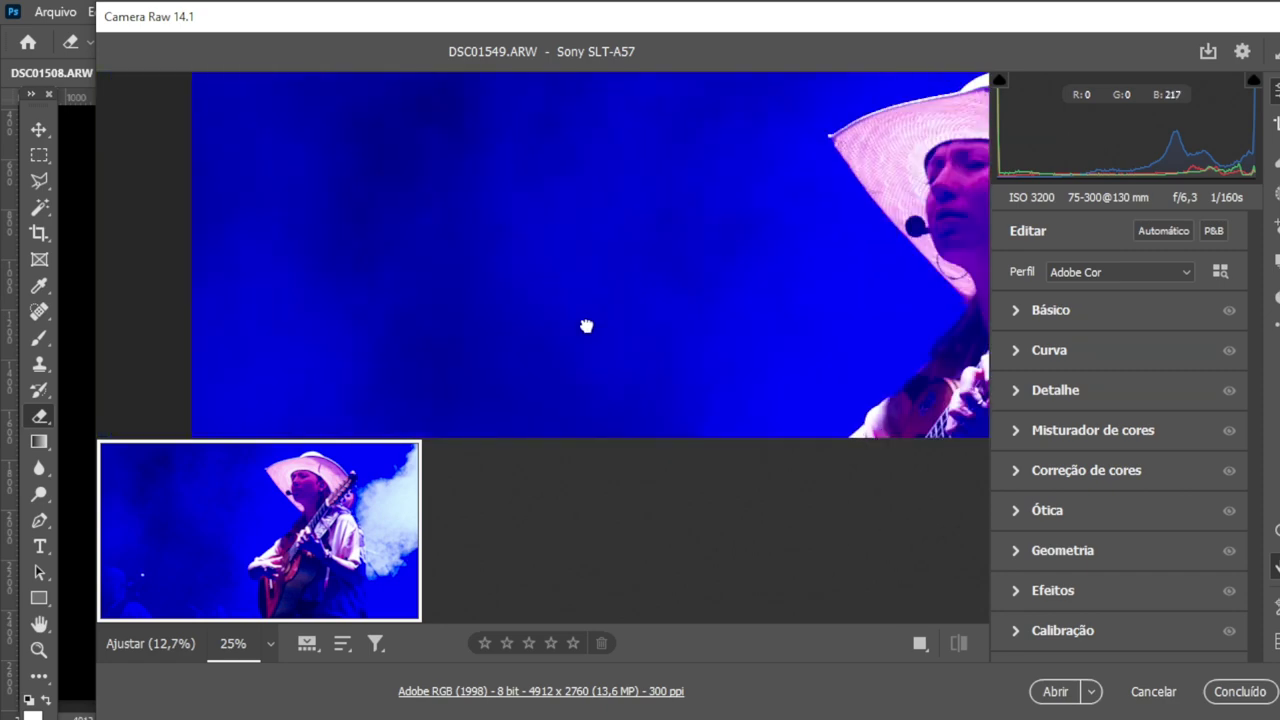
drag(663, 344, 465, 374)
mouse_move(786, 341)
mouse_down()
mouse_move(765, 249)
mouse_move(490, 88)
mouse_up()
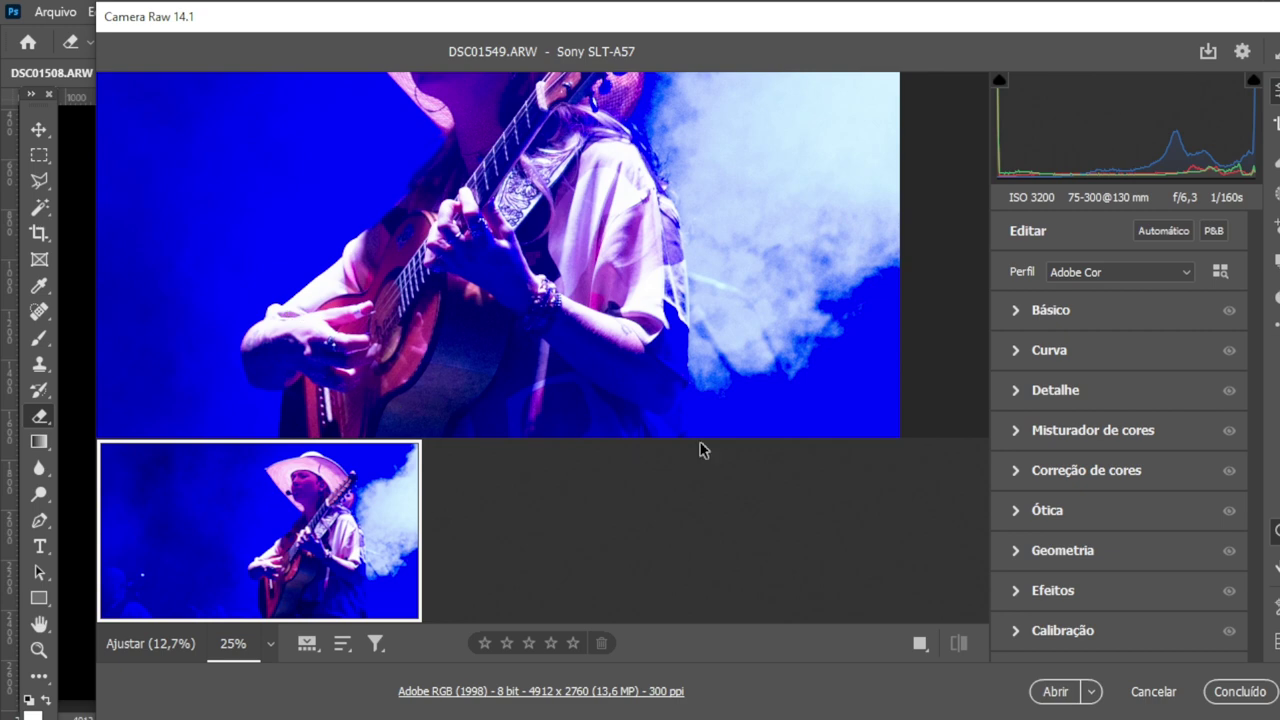
mouse_move(717, 237)
mouse_down()
mouse_move(674, 277)
mouse_move(649, 437)
mouse_move(671, 350)
mouse_move(763, 160)
mouse_move(610, 100)
mouse_up()
mouse_move(315, 268)
mouse_down()
mouse_move(640, 183)
mouse_move(712, 312)
mouse_move(657, 371)
mouse_move(527, 371)
mouse_move(506, 437)
mouse_move(704, 322)
mouse_up()
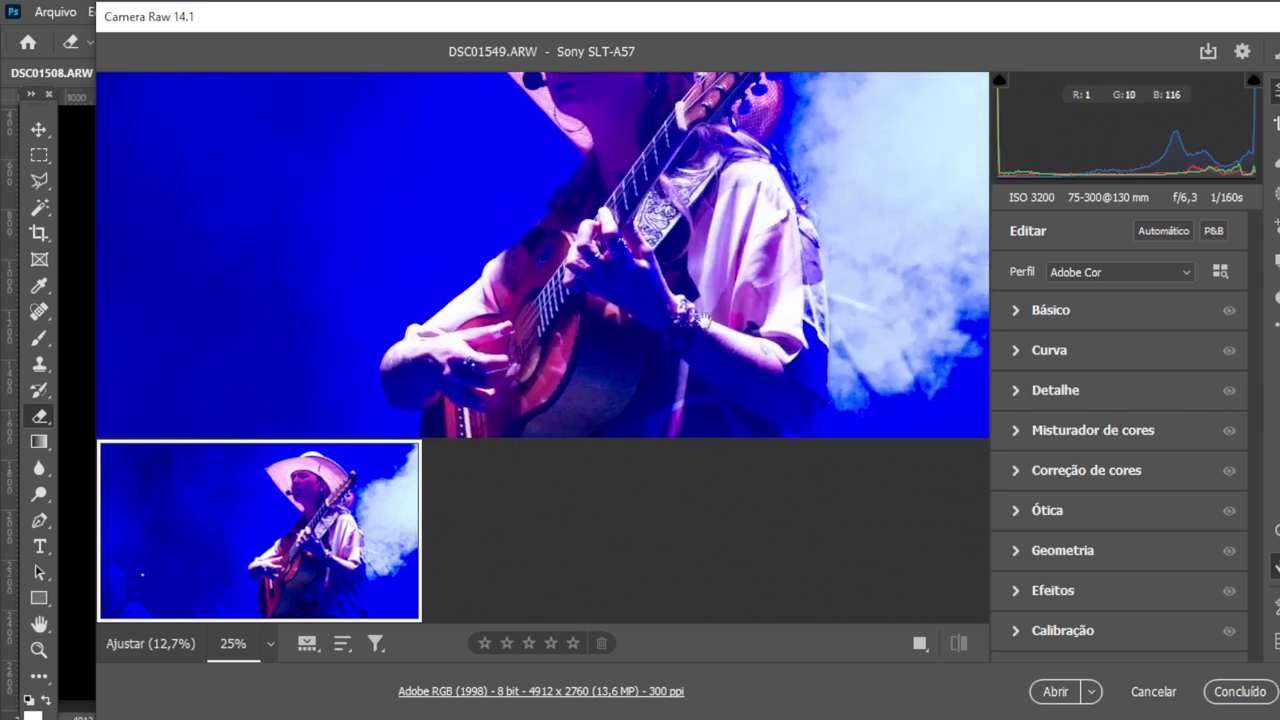
drag(815, 194, 782, 320)
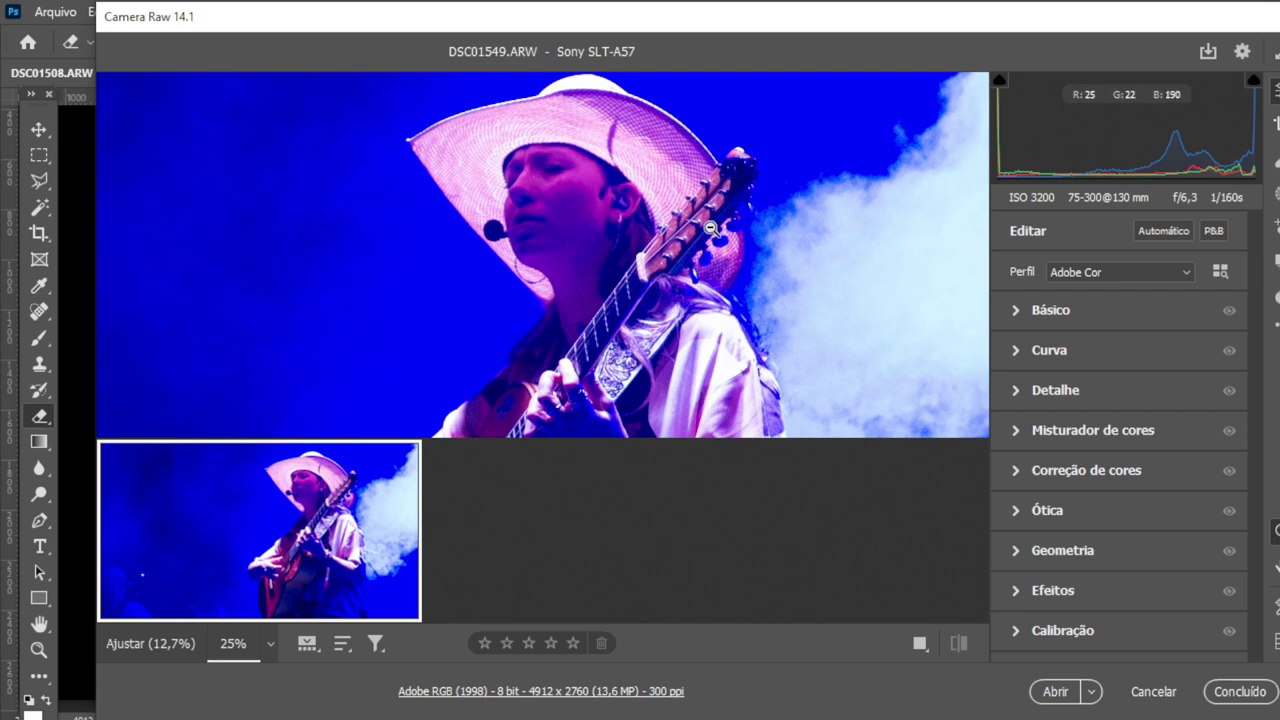
alt+click(613, 333)
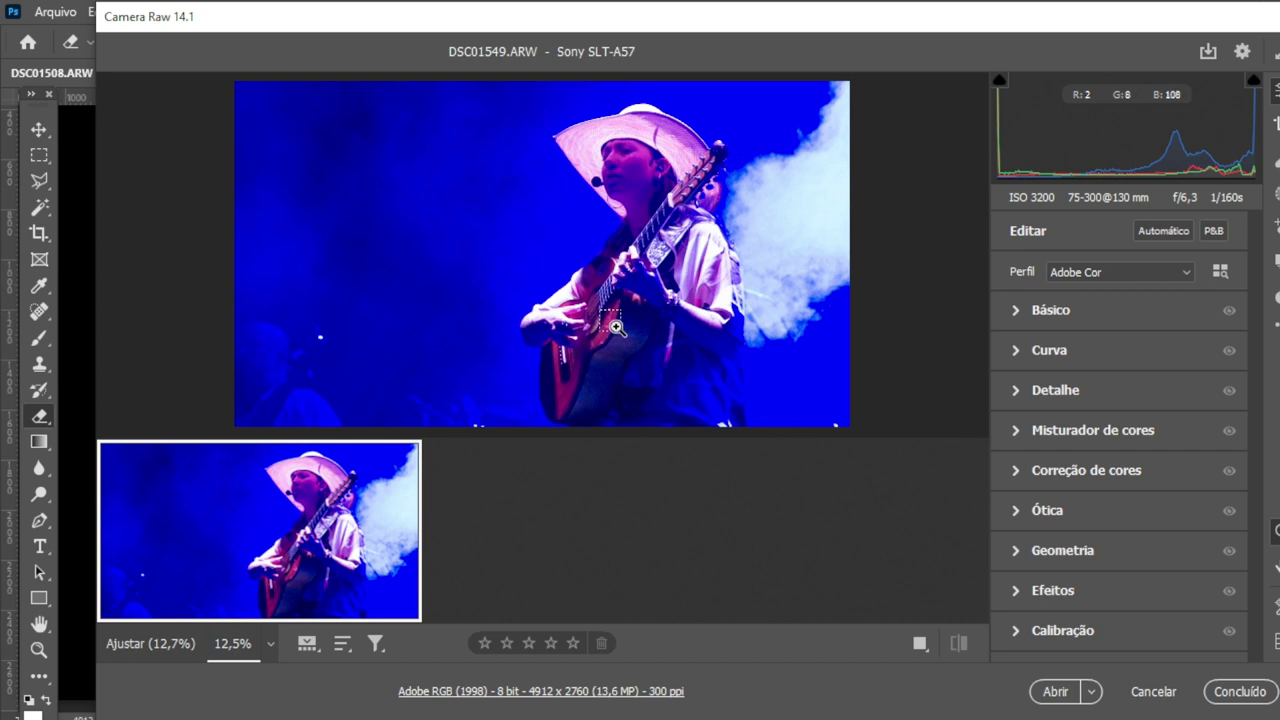
click(615, 326)
click(615, 326)
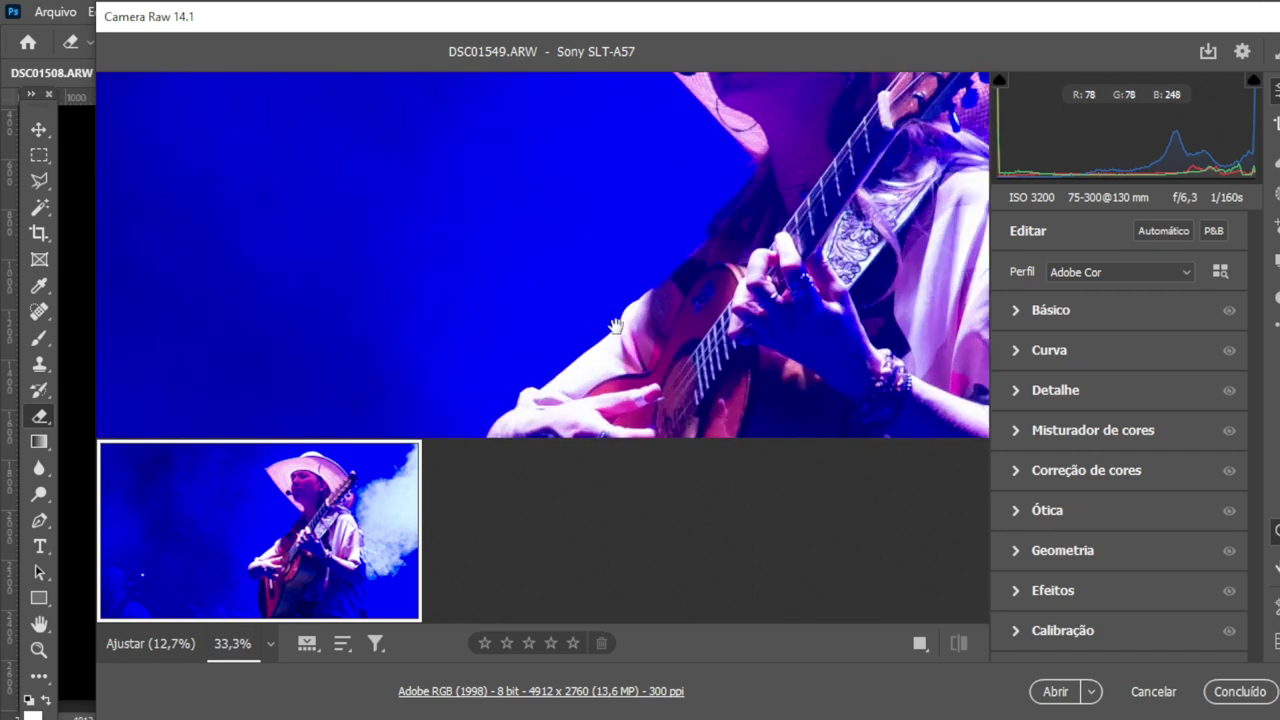
mouse_move(895, 460)
mouse_down()
mouse_move(879, 262)
mouse_move(771, 337)
mouse_move(597, 340)
mouse_move(677, 403)
mouse_up()
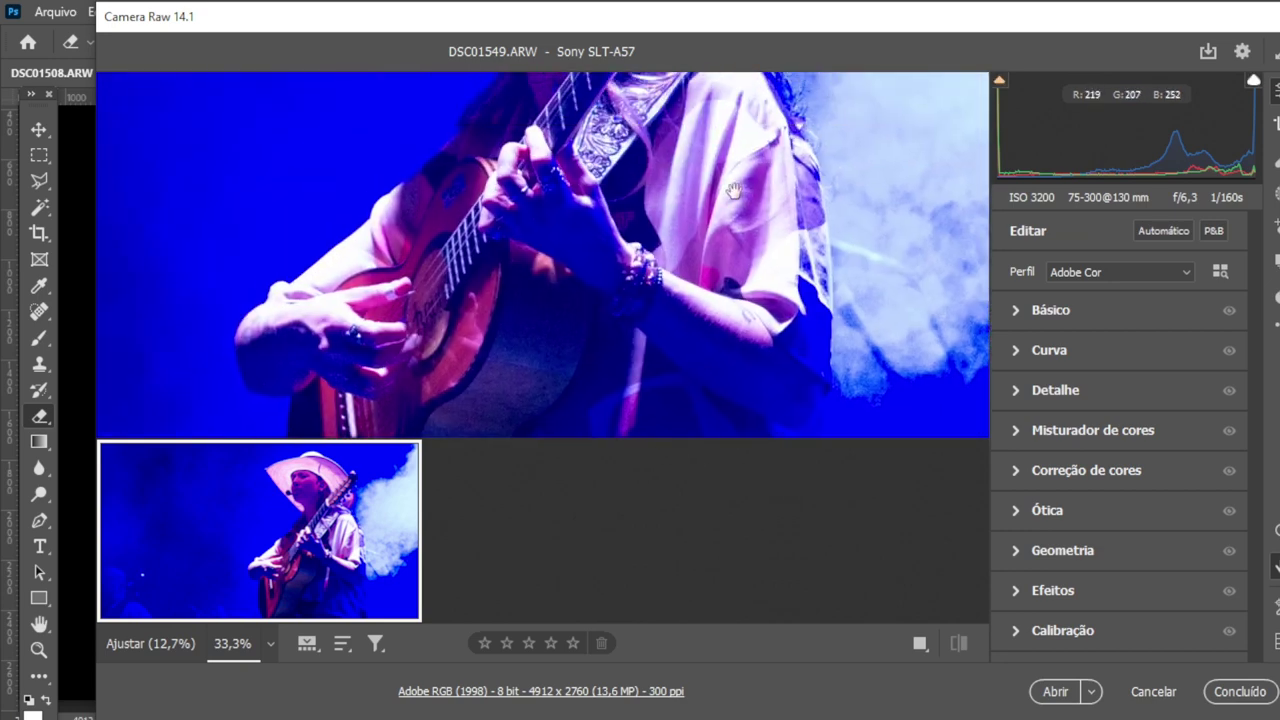
drag(605, 183, 619, 355)
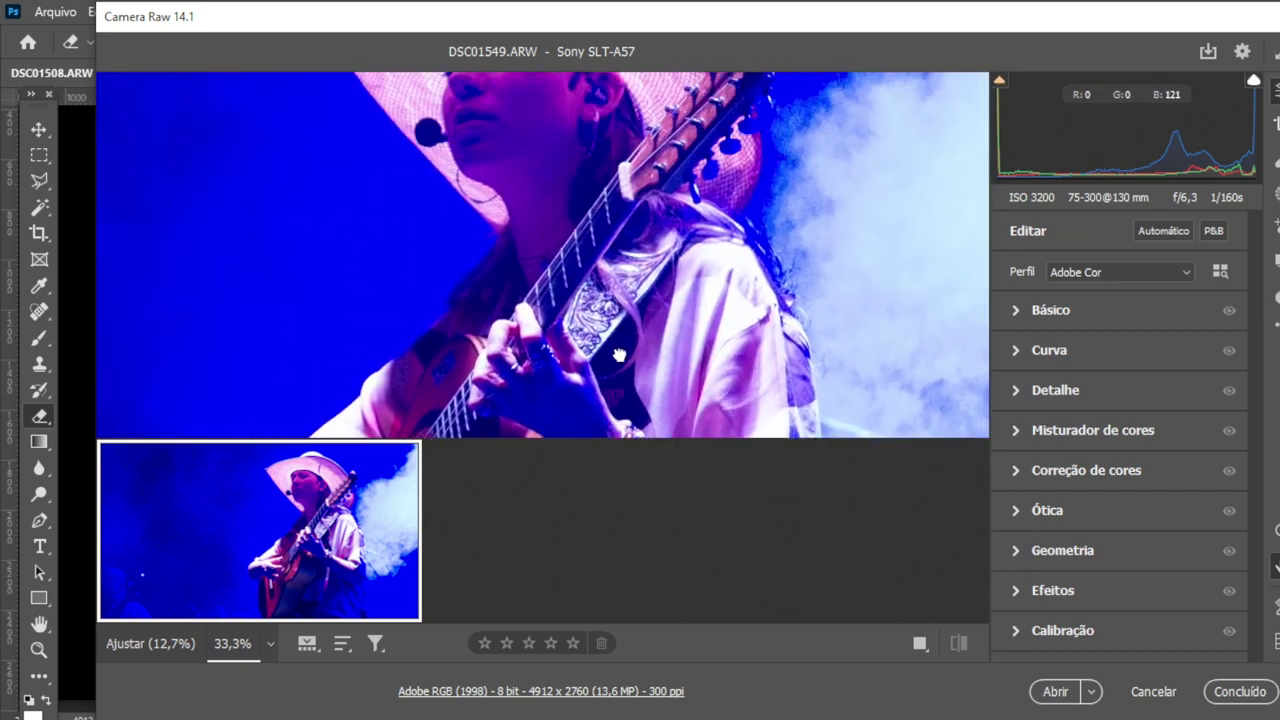
mouse_move(695, 170)
mouse_down()
mouse_move(708, 315)
mouse_move(785, 259)
mouse_up()
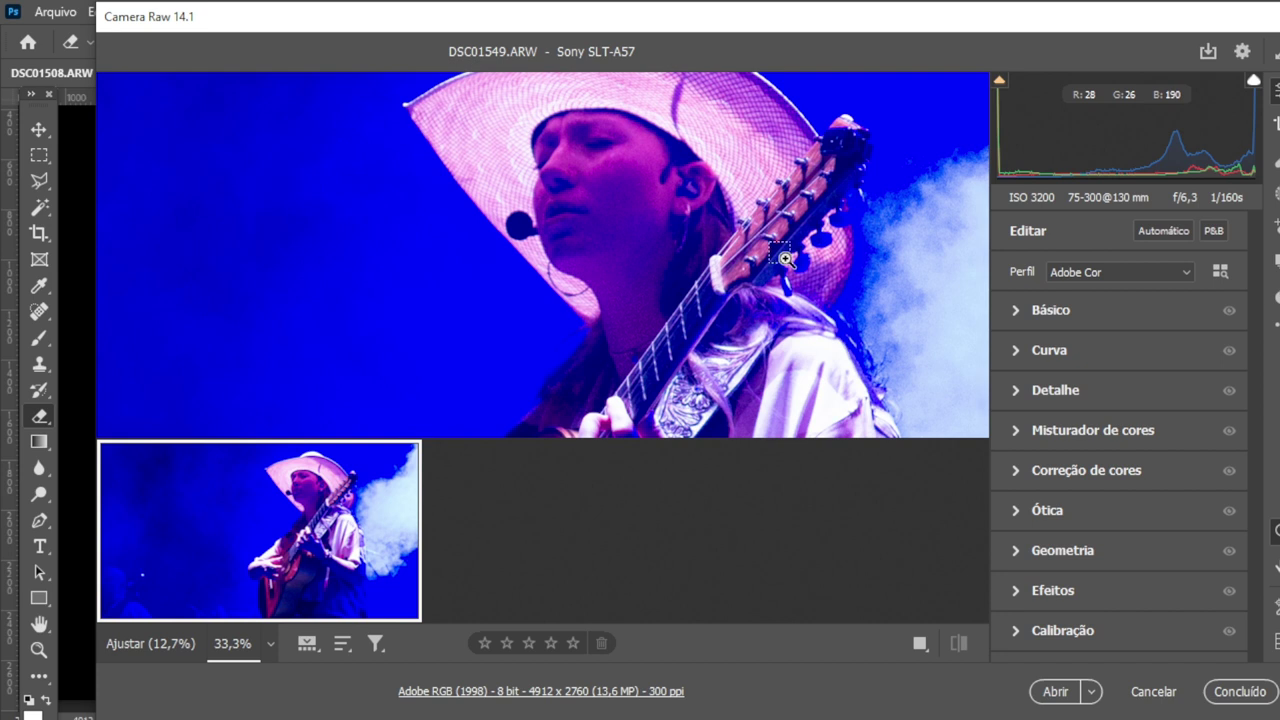
key(ctrl+minus)
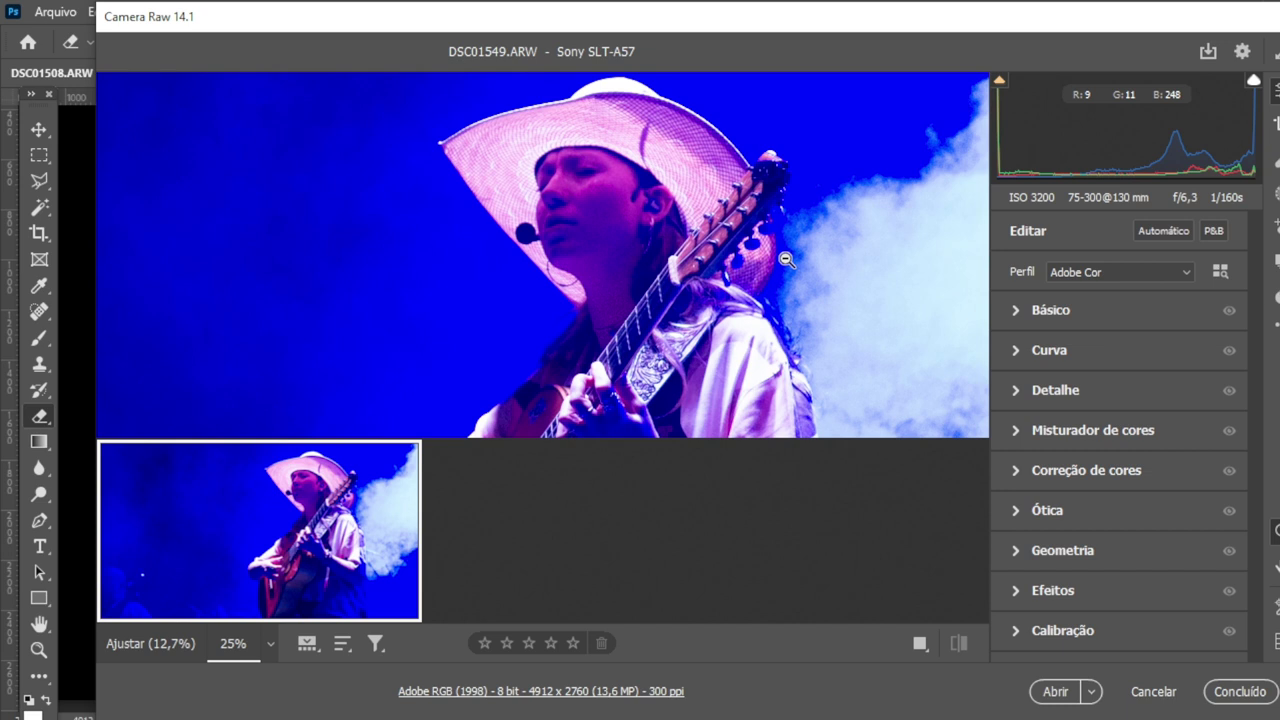
alt+click(786, 259)
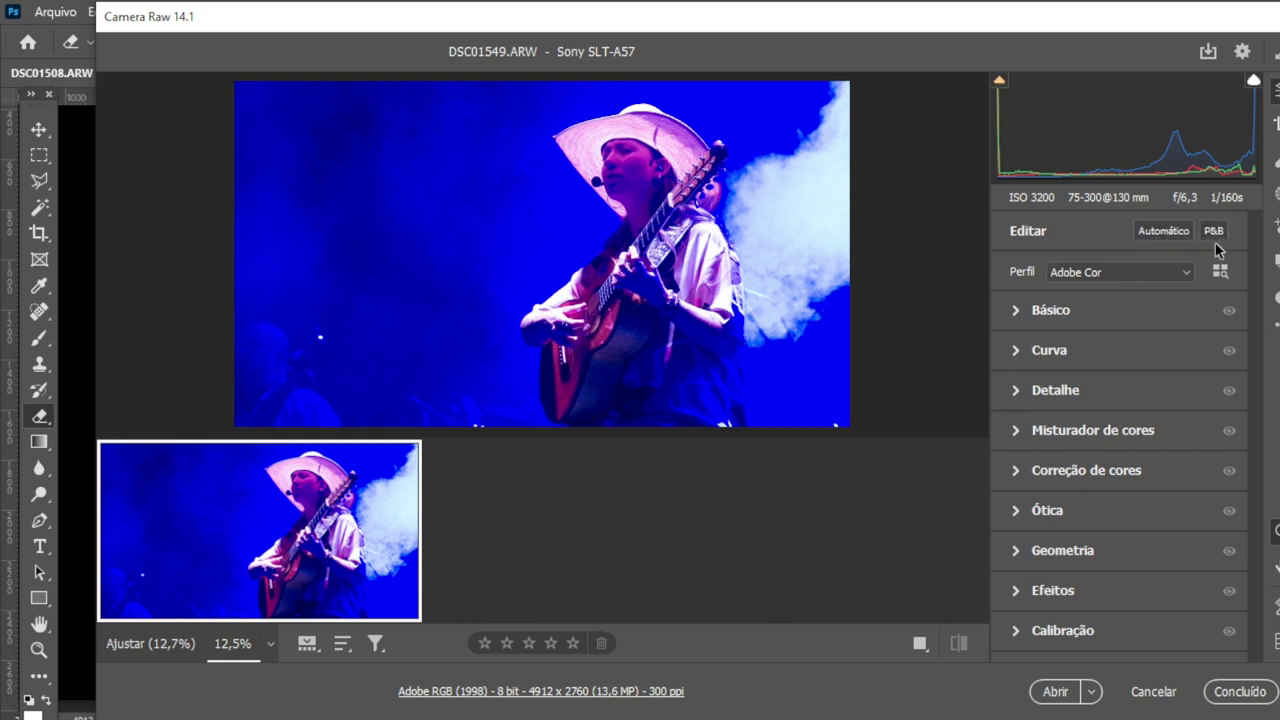
Step: Switch the photo to the Adobe Monochrome profile and expand the Basic panel
click(1214, 231)
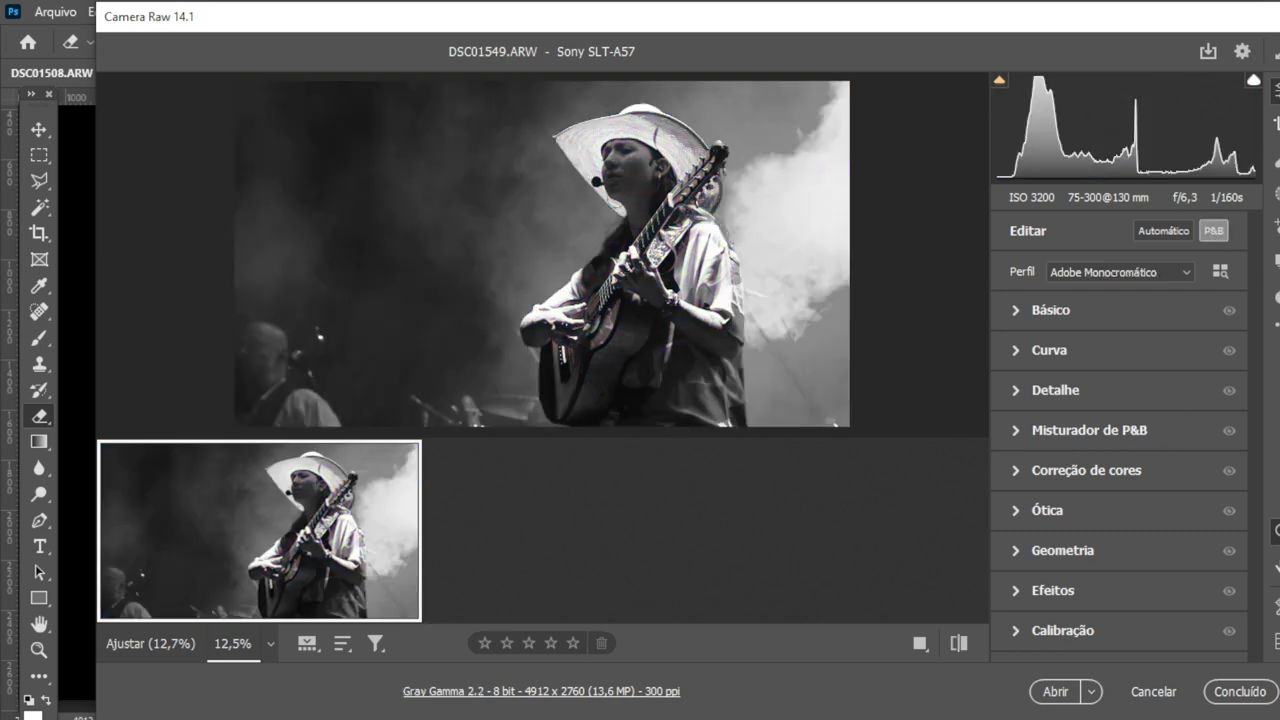
key(ctrl+plus)
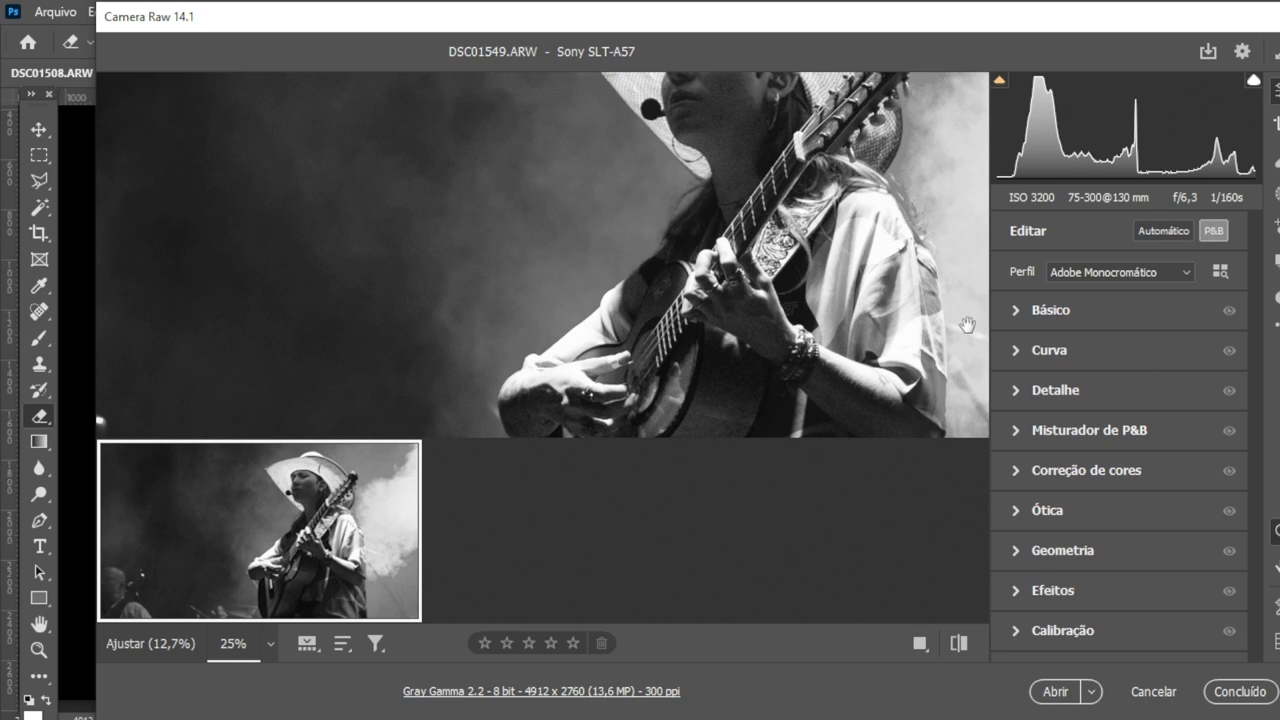
drag(858, 207, 824, 277)
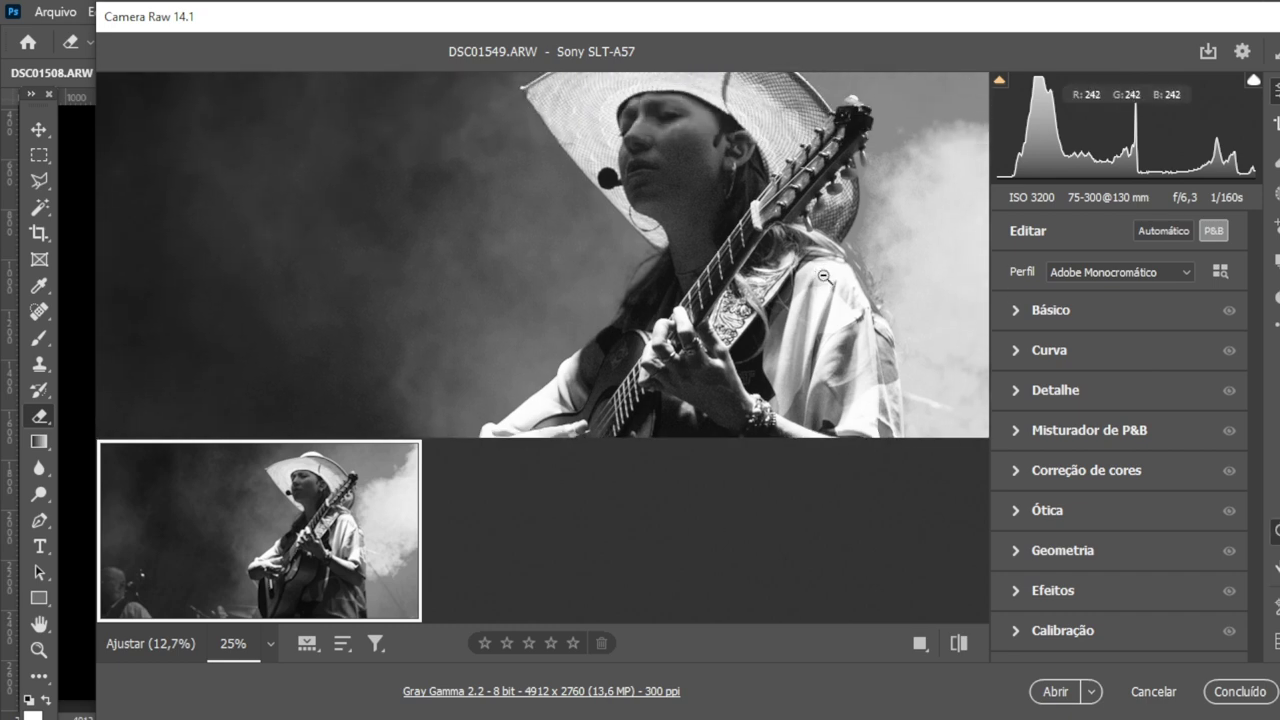
alt+click(824, 277)
click(822, 275)
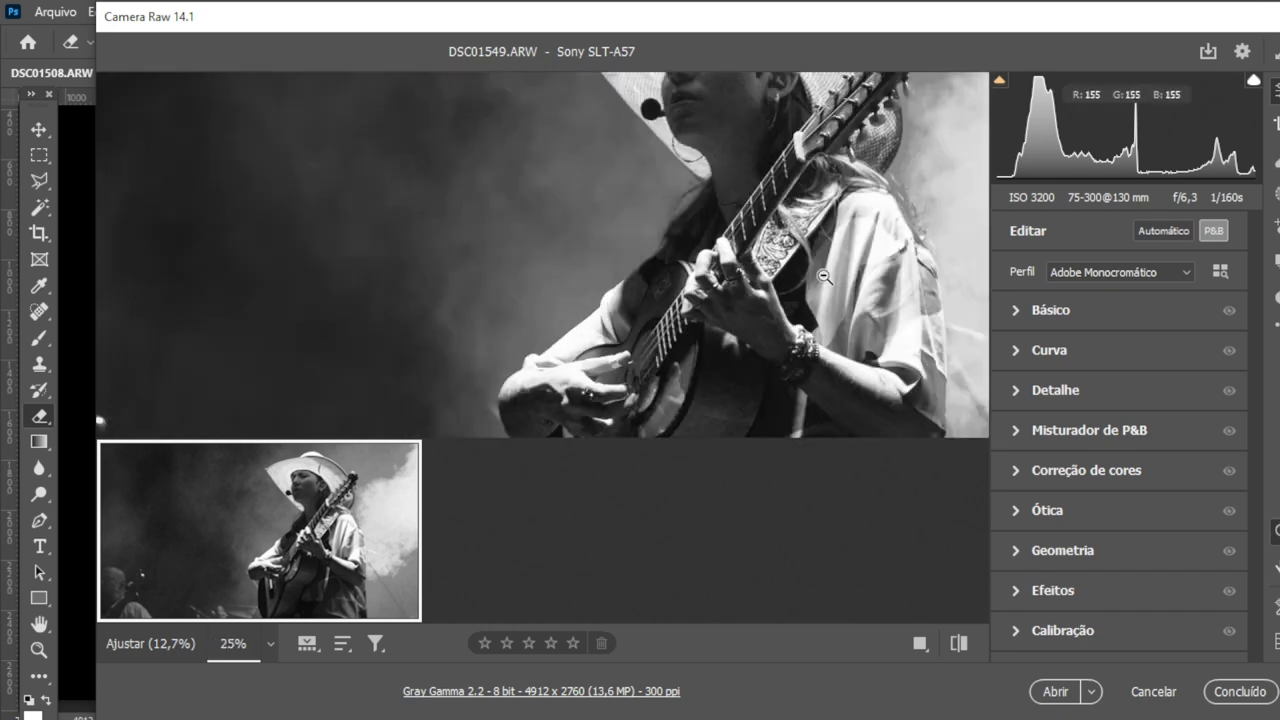
alt+click(822, 275)
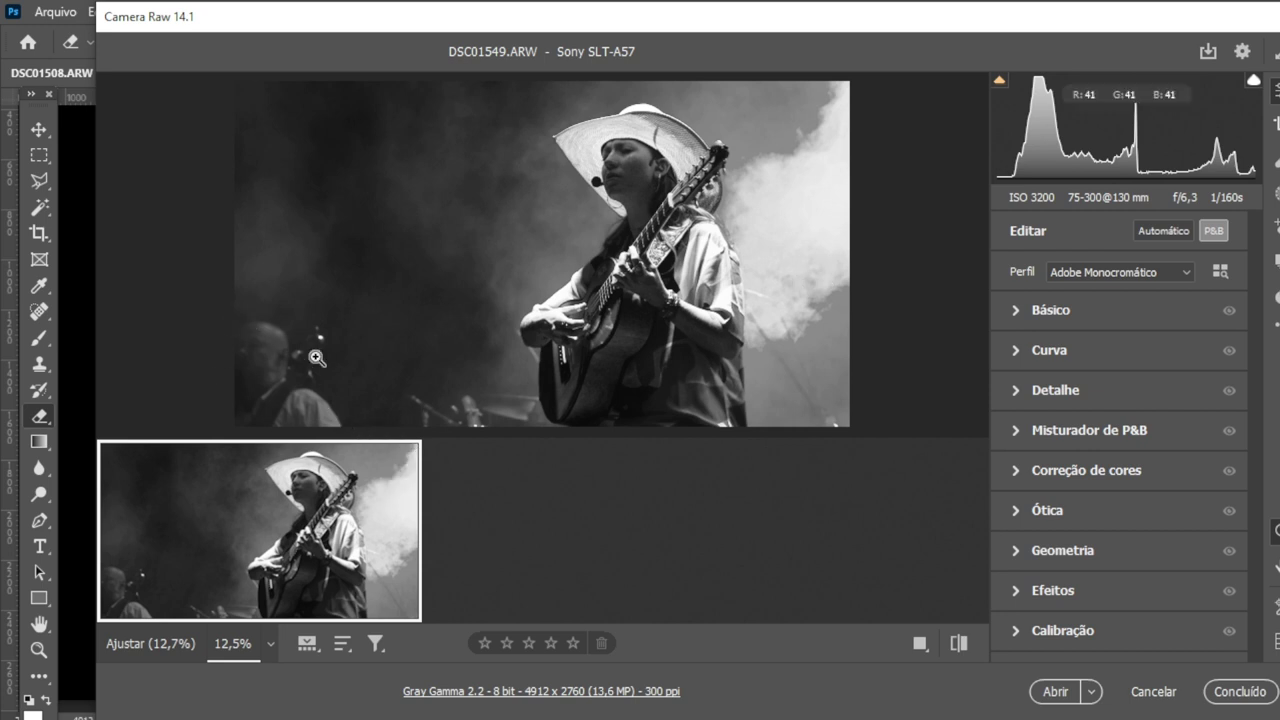
click(1016, 312)
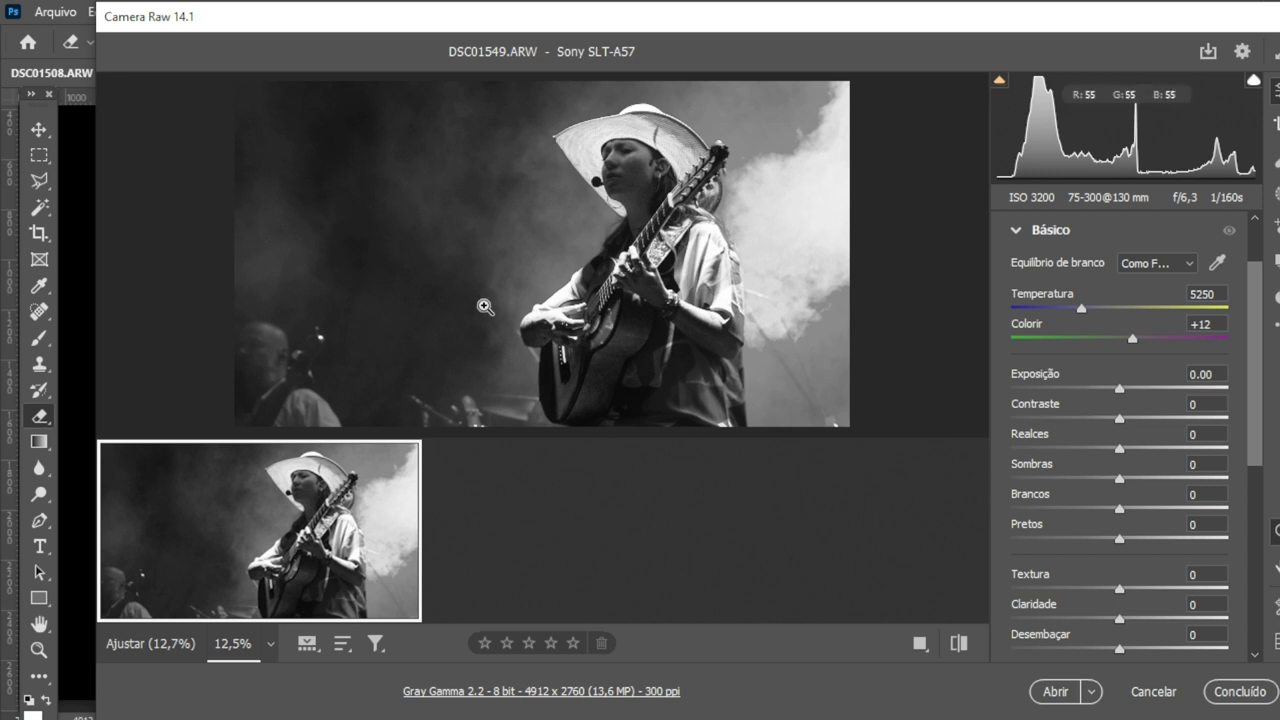
Step: In the Basic panel, drag Exposure down to -1.35 and Contrast up to +36
click(1091, 390)
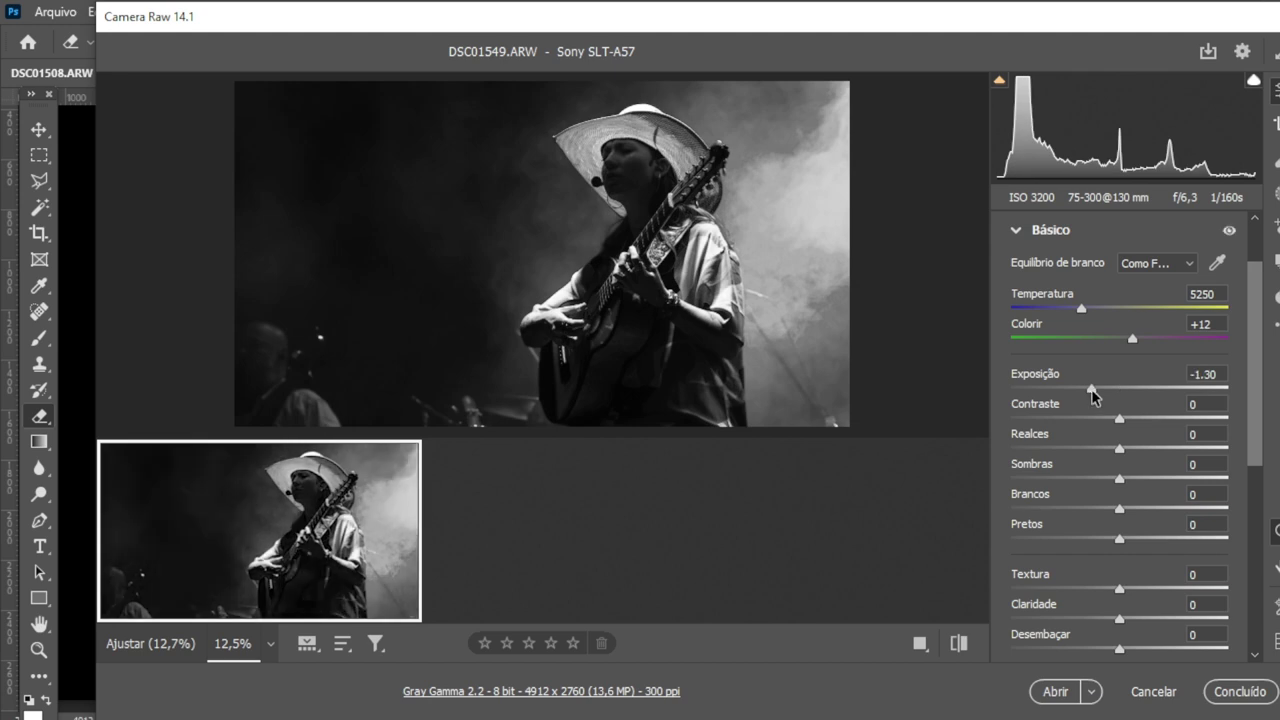
double_click(1091, 390)
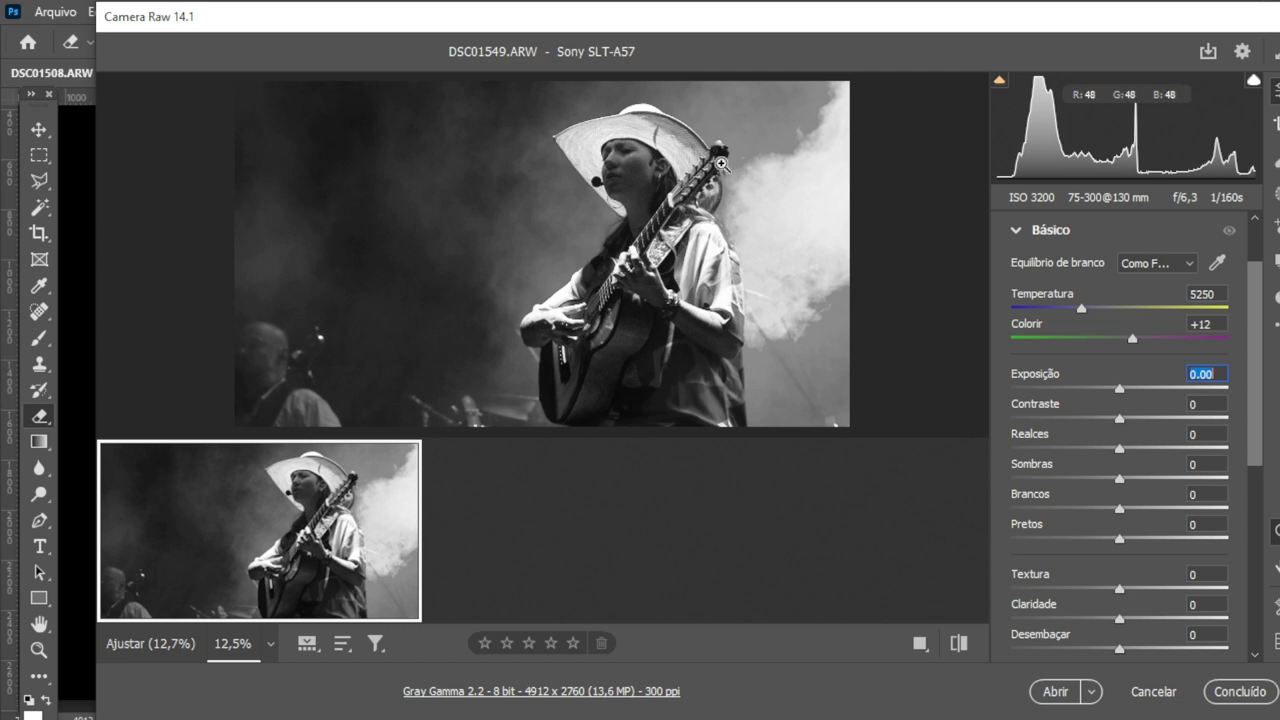
click(1092, 388)
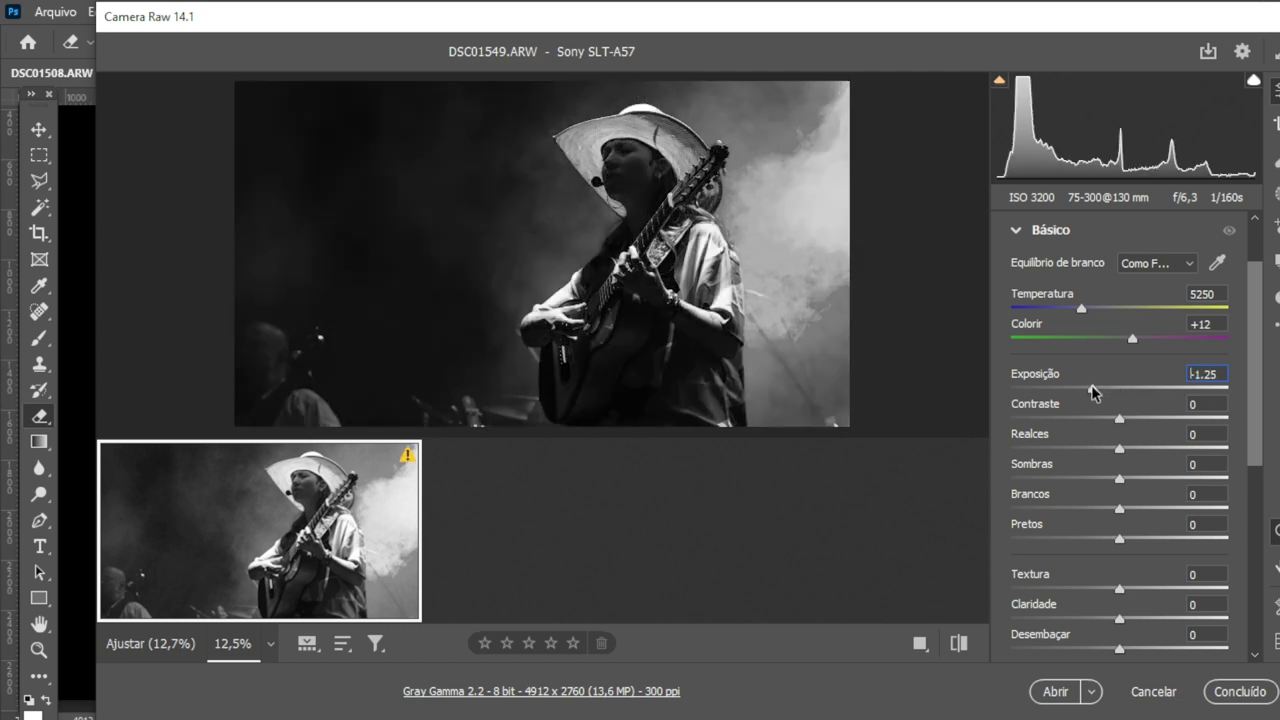
drag(1092, 390, 1090, 391)
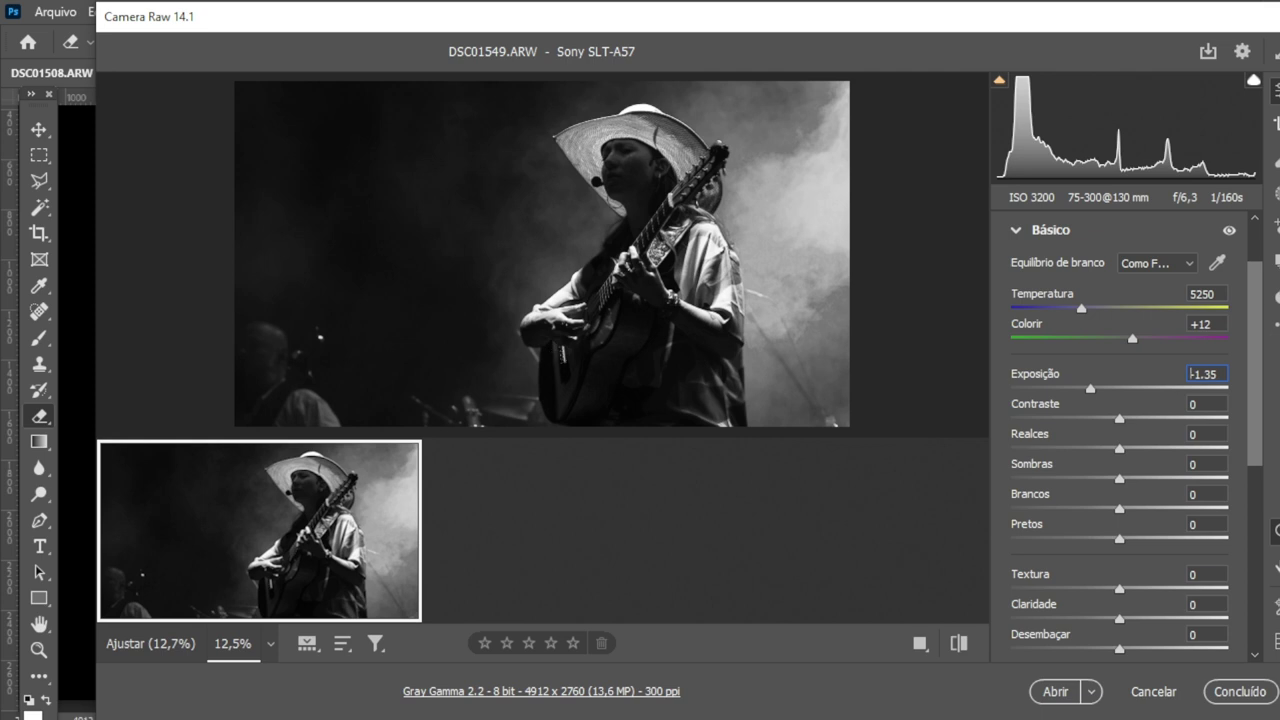
click(1150, 419)
mouse_move(1150, 420)
mouse_down()
mouse_move(1260, 420)
mouse_move(951, 432)
mouse_move(1240, 428)
mouse_move(1159, 421)
mouse_up()
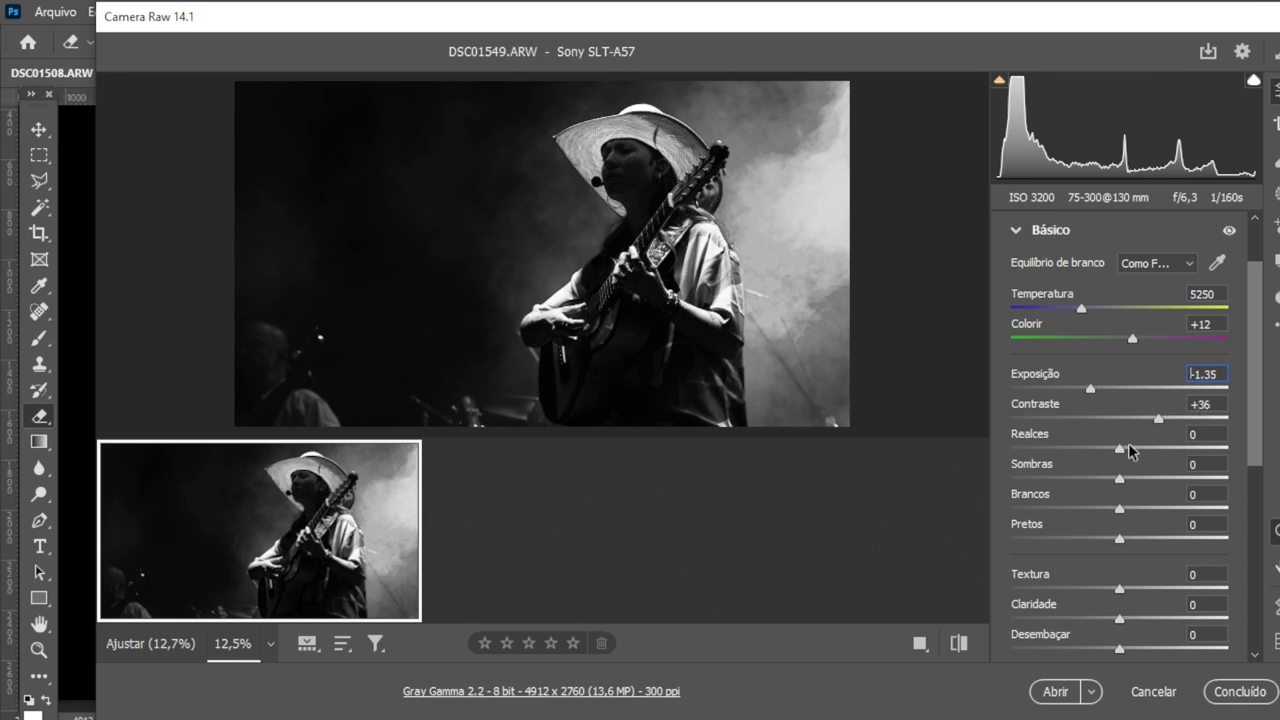
Step: Ease Contrast to +33 and set Shadows -45, Whites -25 and Blacks -20
drag(1160, 421, 1156, 422)
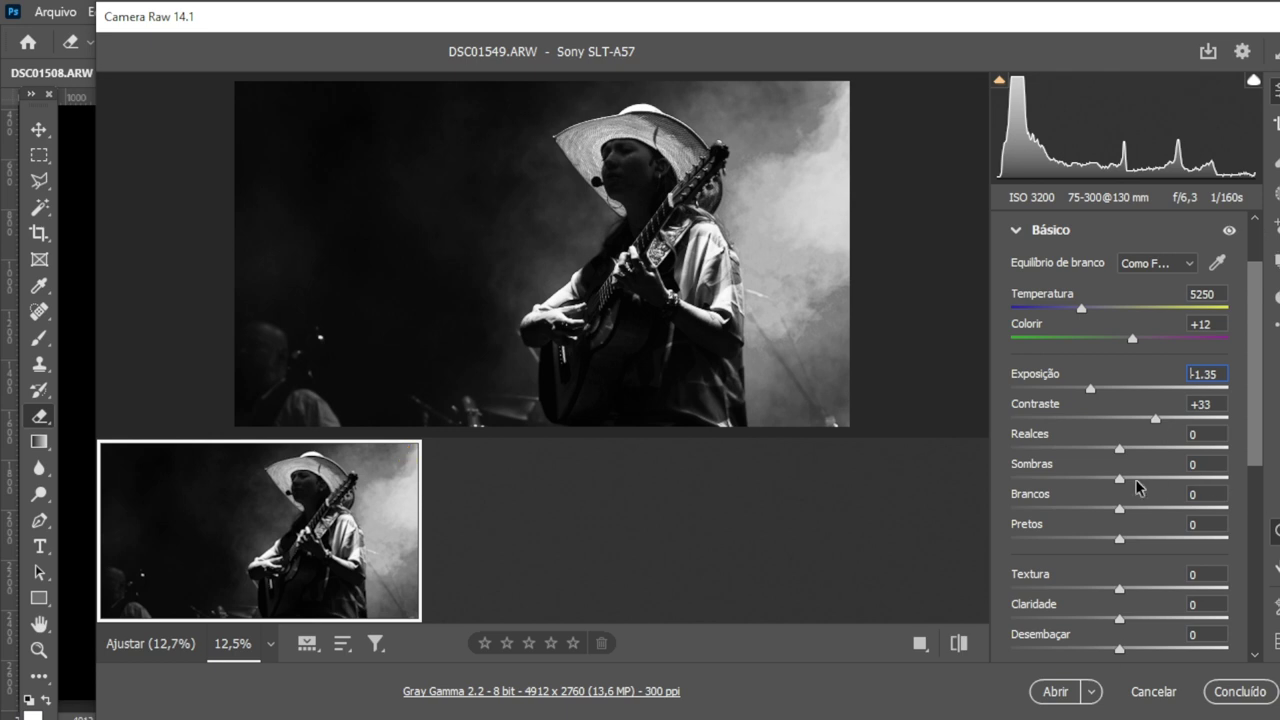
mouse_move(1086, 478)
mouse_down()
mouse_move(1005, 490)
mouse_move(1229, 511)
mouse_move(1223, 493)
mouse_move(1194, 486)
mouse_move(1073, 488)
mouse_up()
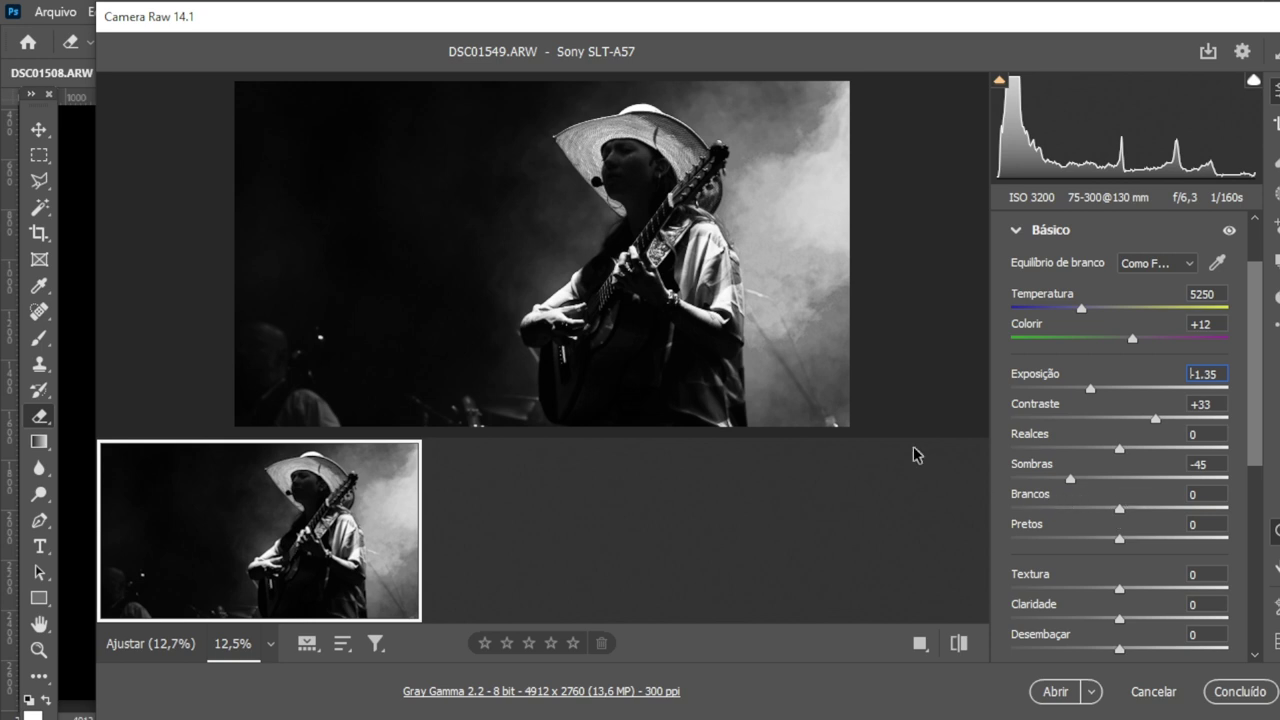
mouse_move(1127, 509)
mouse_down()
mouse_move(1240, 521)
mouse_move(1092, 512)
mouse_up()
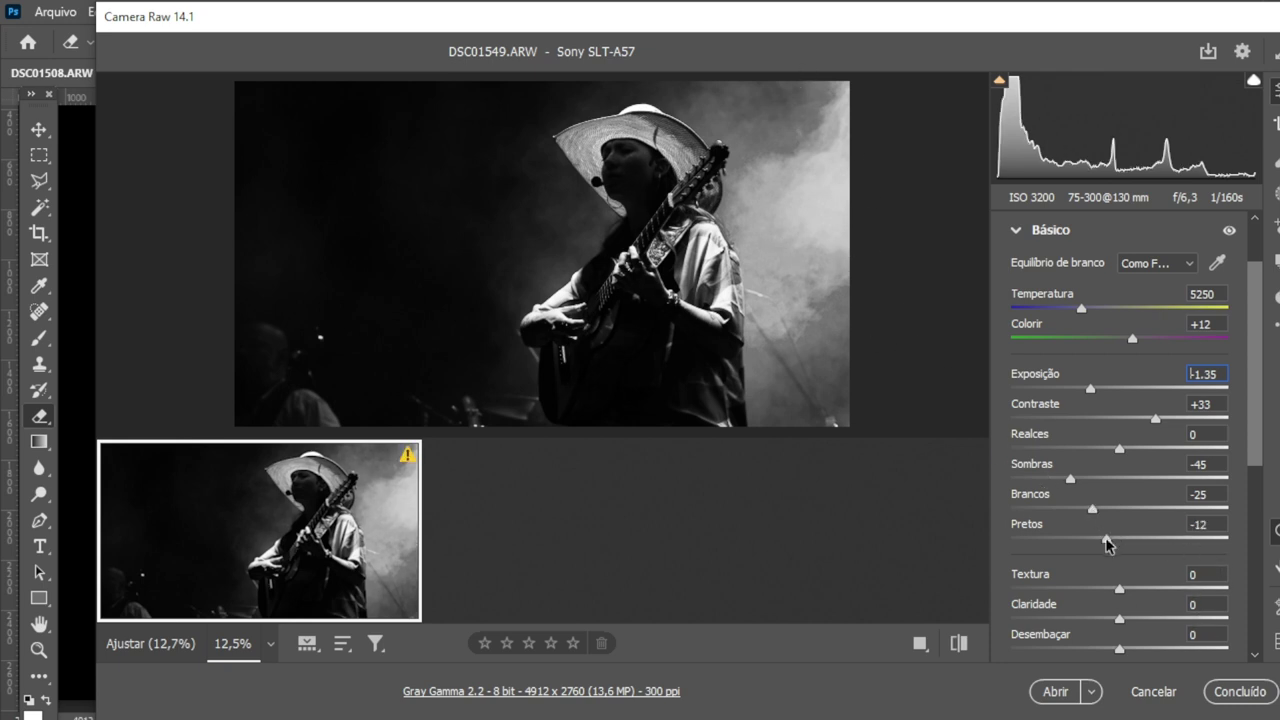
drag(1108, 545, 1099, 543)
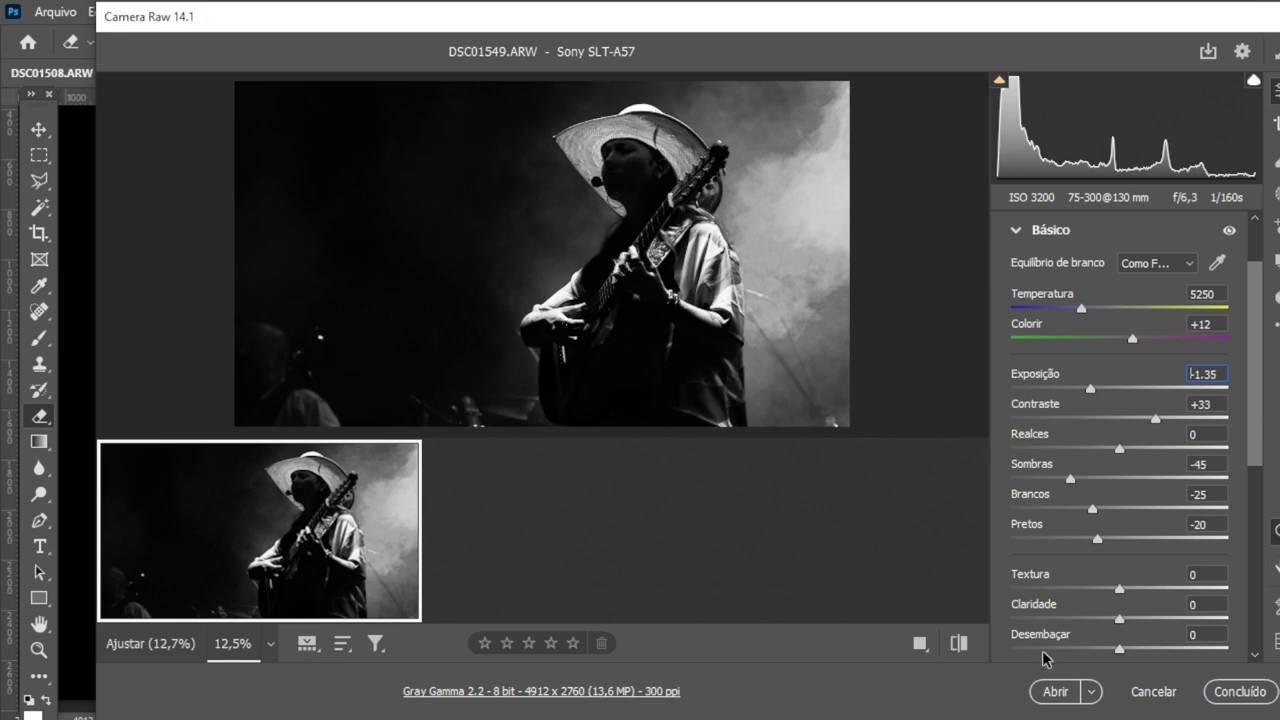
click(624, 177)
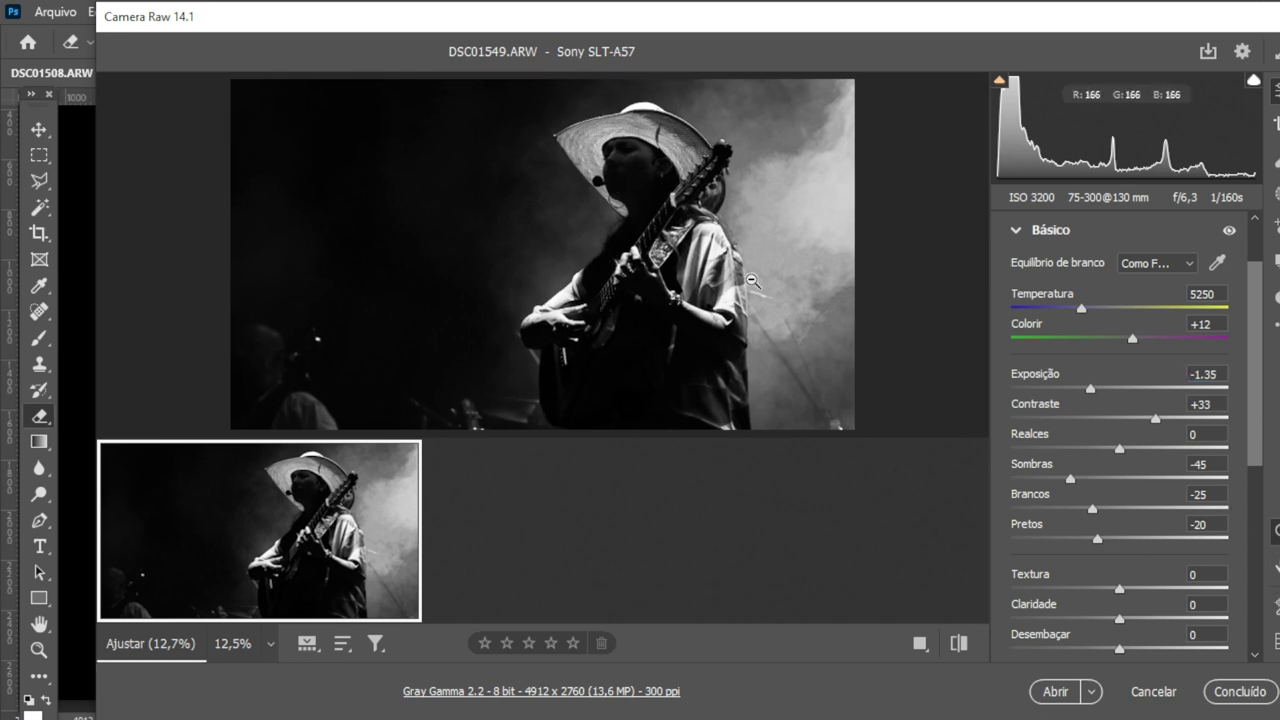
click(610, 193)
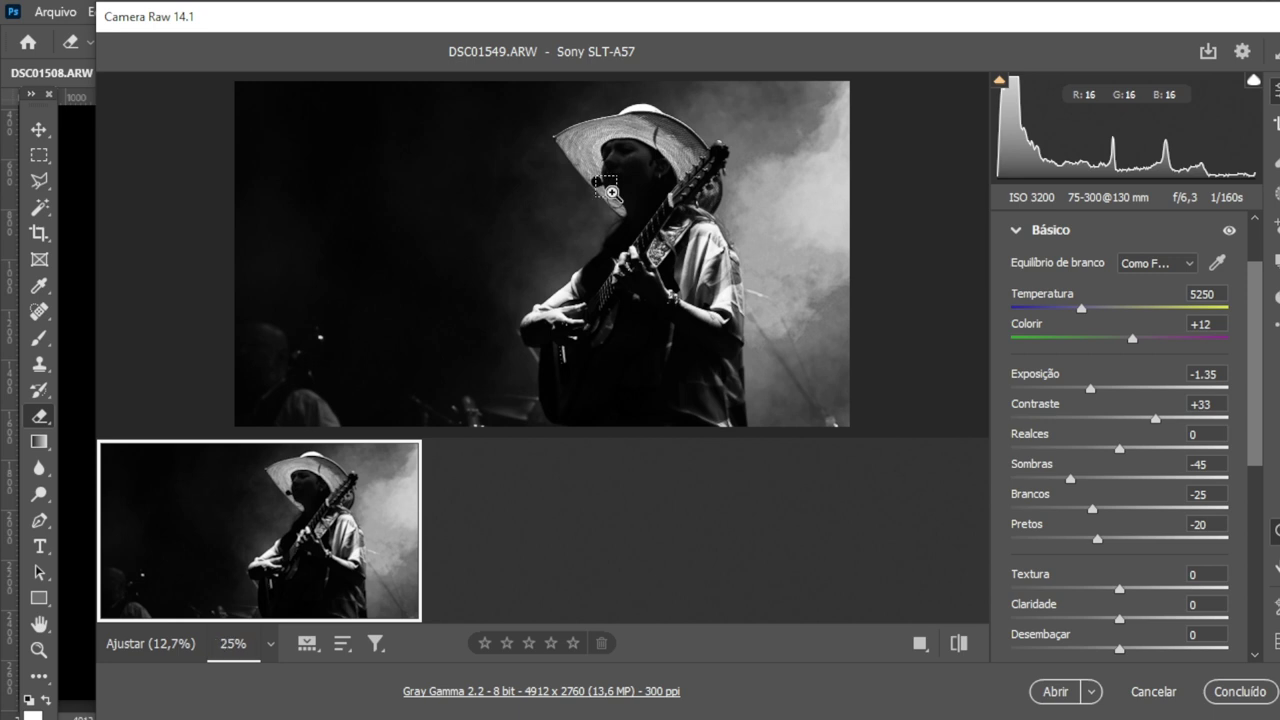
click(610, 193)
mouse_move(671, 263)
mouse_down()
mouse_move(494, 436)
mouse_move(1070, 250)
mouse_up()
click(724, 266)
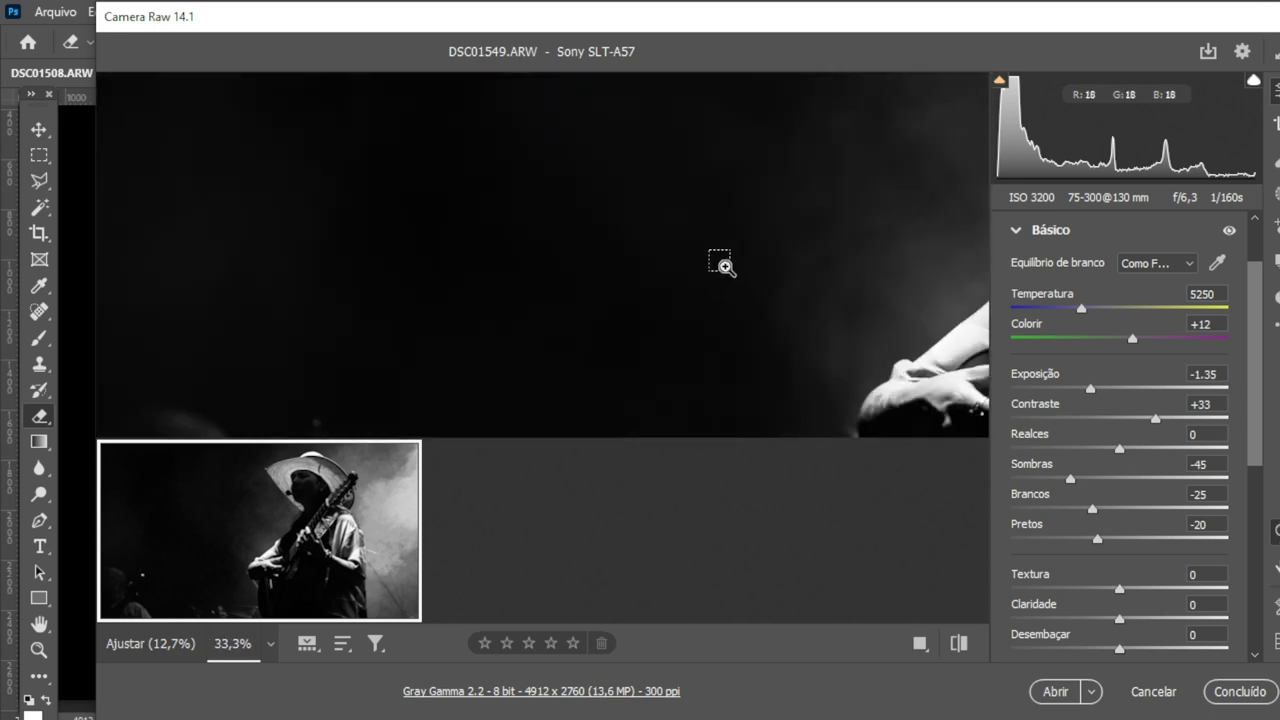
drag(729, 266, 455, 204)
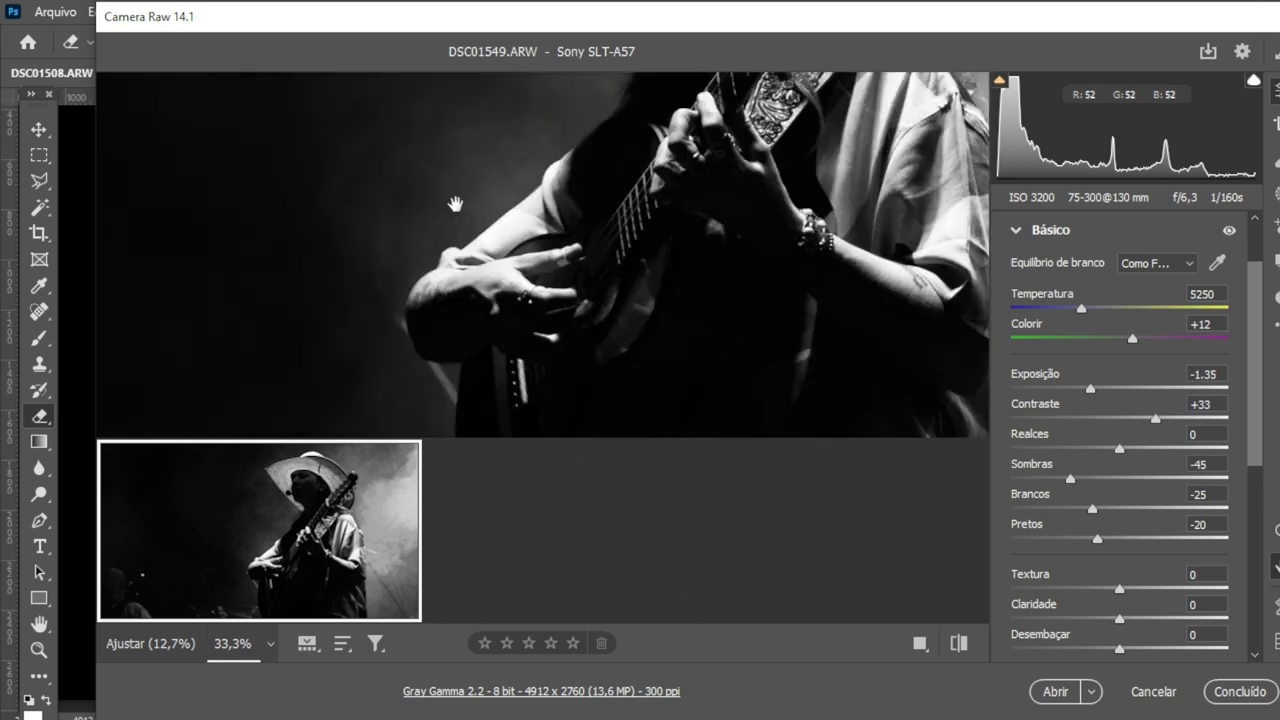
mouse_move(814, 193)
mouse_down()
mouse_move(646, 363)
mouse_move(683, 260)
mouse_move(513, 174)
mouse_move(775, 322)
mouse_up()
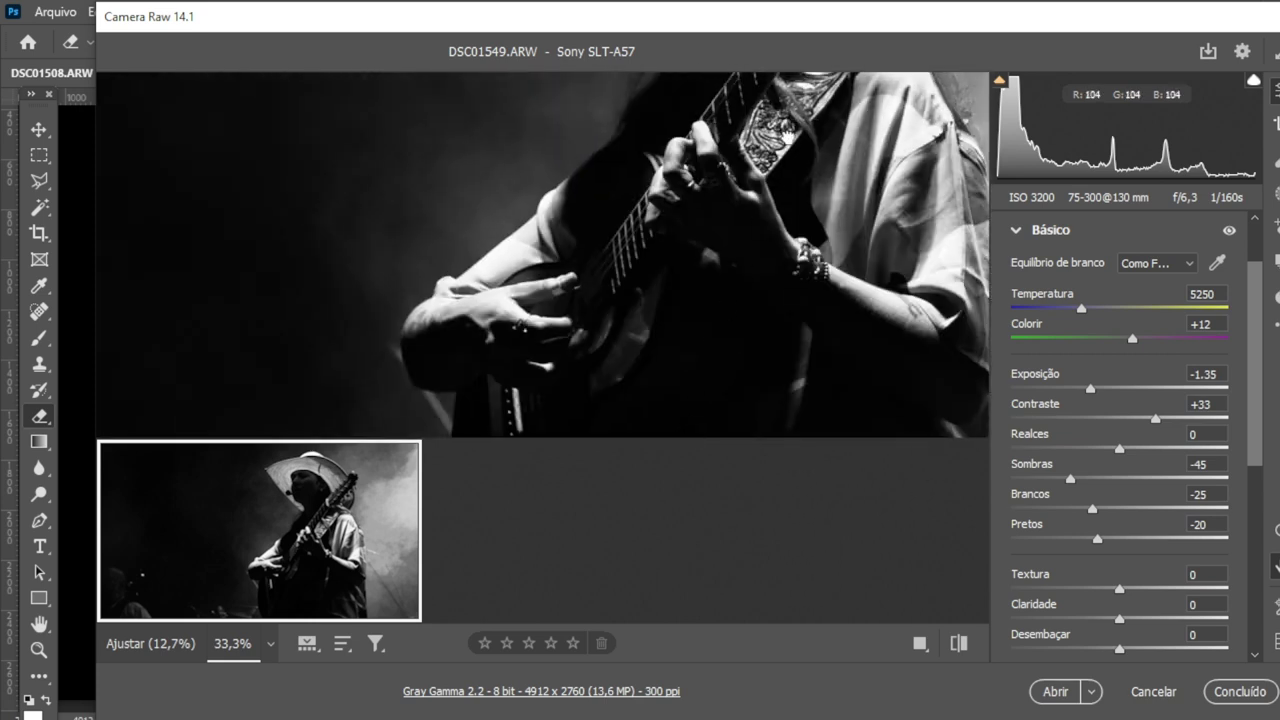
mouse_move(736, 91)
mouse_down()
mouse_move(776, 335)
mouse_move(766, 241)
mouse_up()
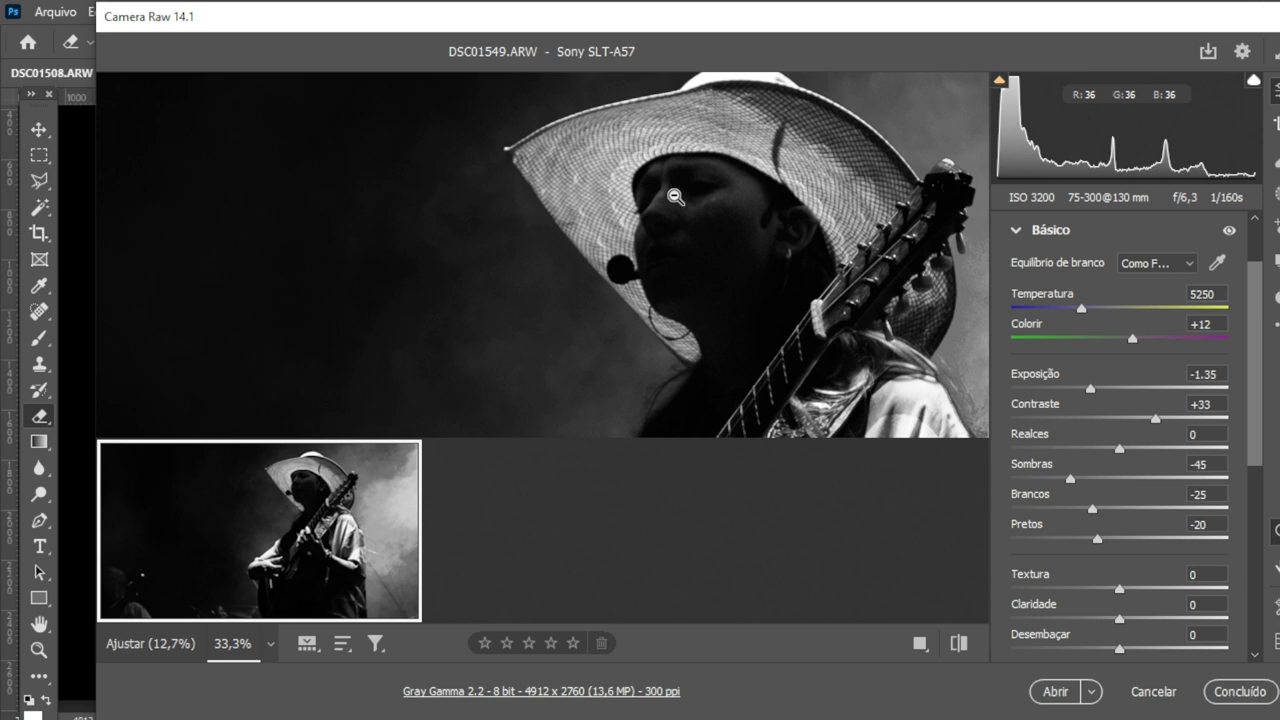
alt+click(675, 197)
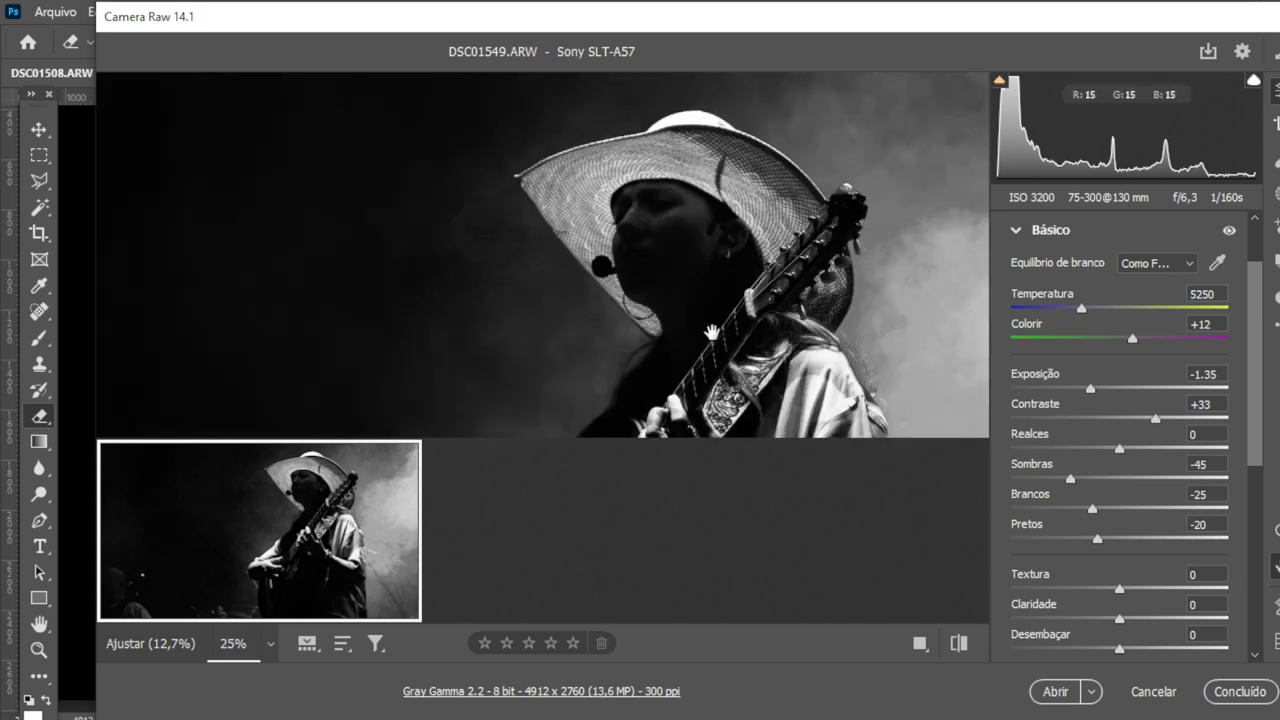
drag(650, 337, 692, 241)
drag(740, 326, 757, 118)
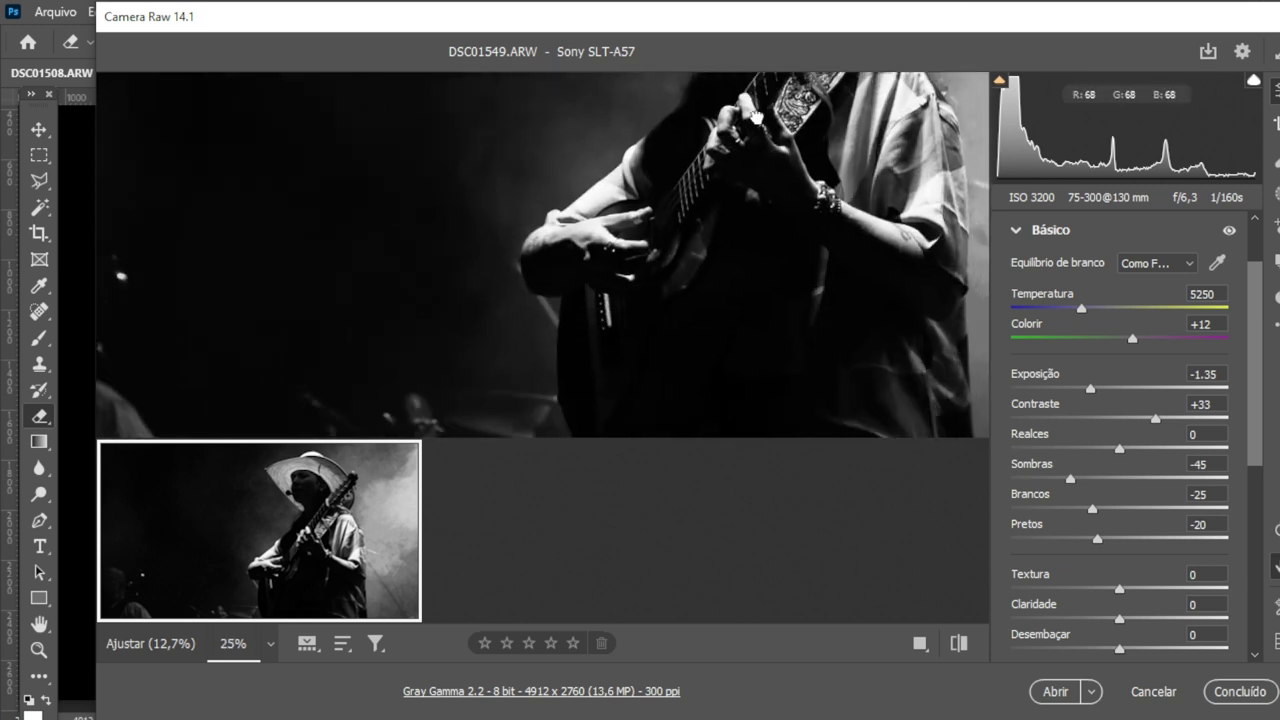
drag(676, 317, 644, 345)
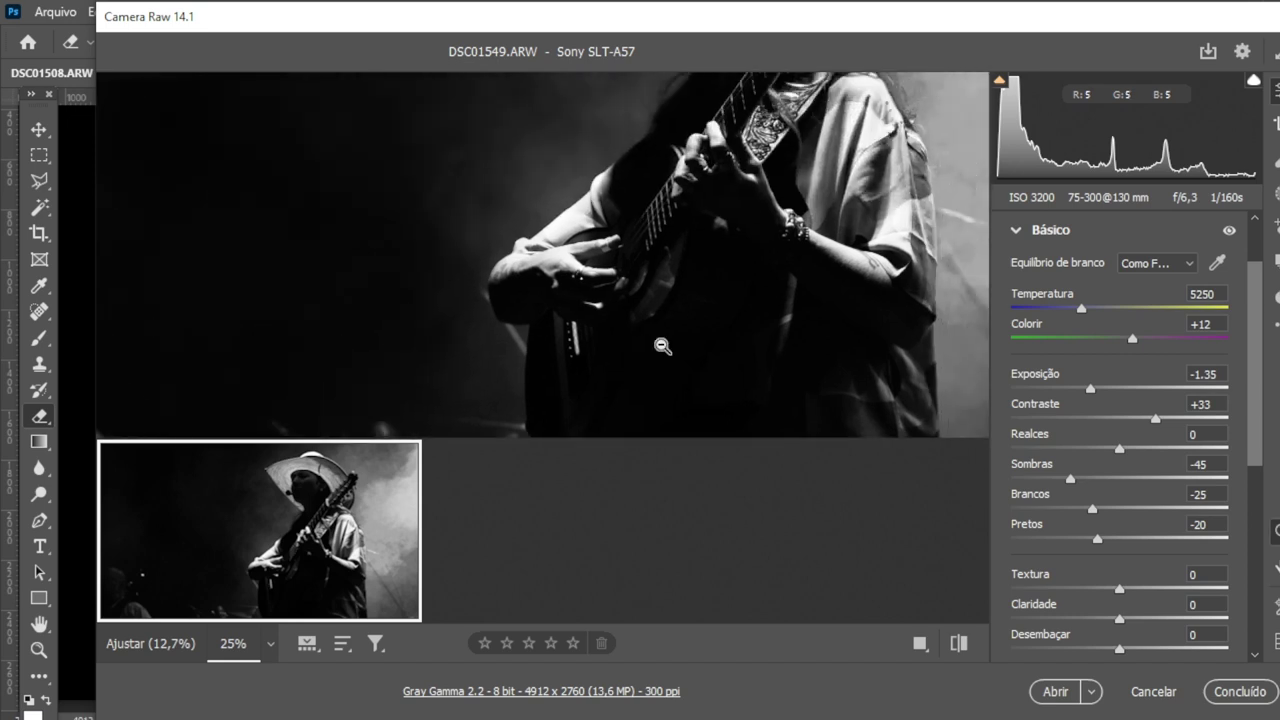
Step: Set Texture to +19 and check the hat and face up close
click(1182, 588)
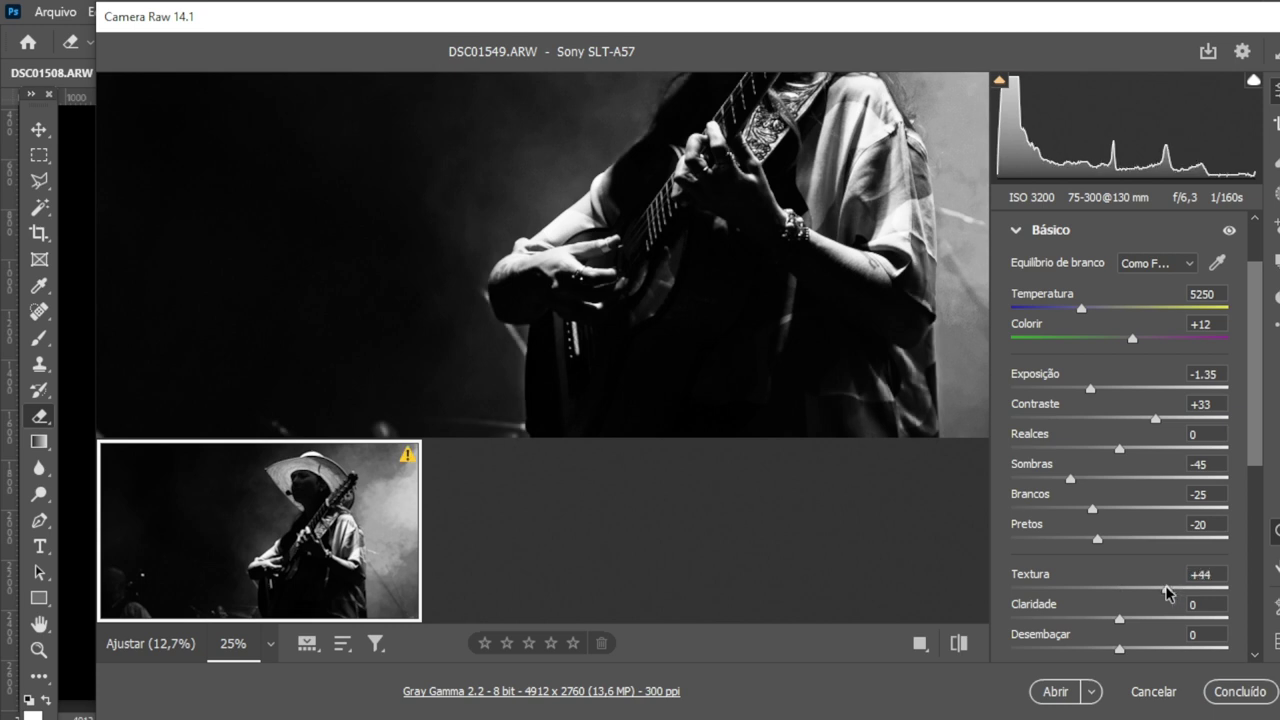
drag(1175, 592, 1140, 588)
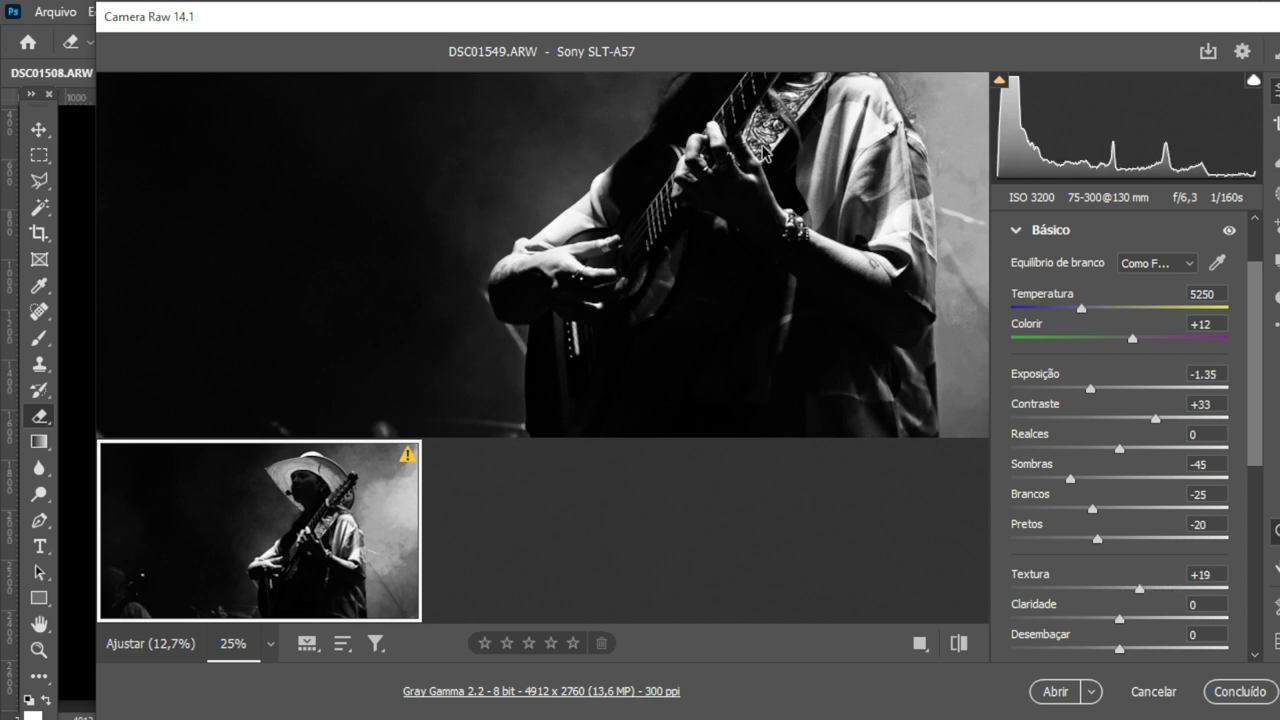
drag(767, 154, 647, 318)
click(729, 294)
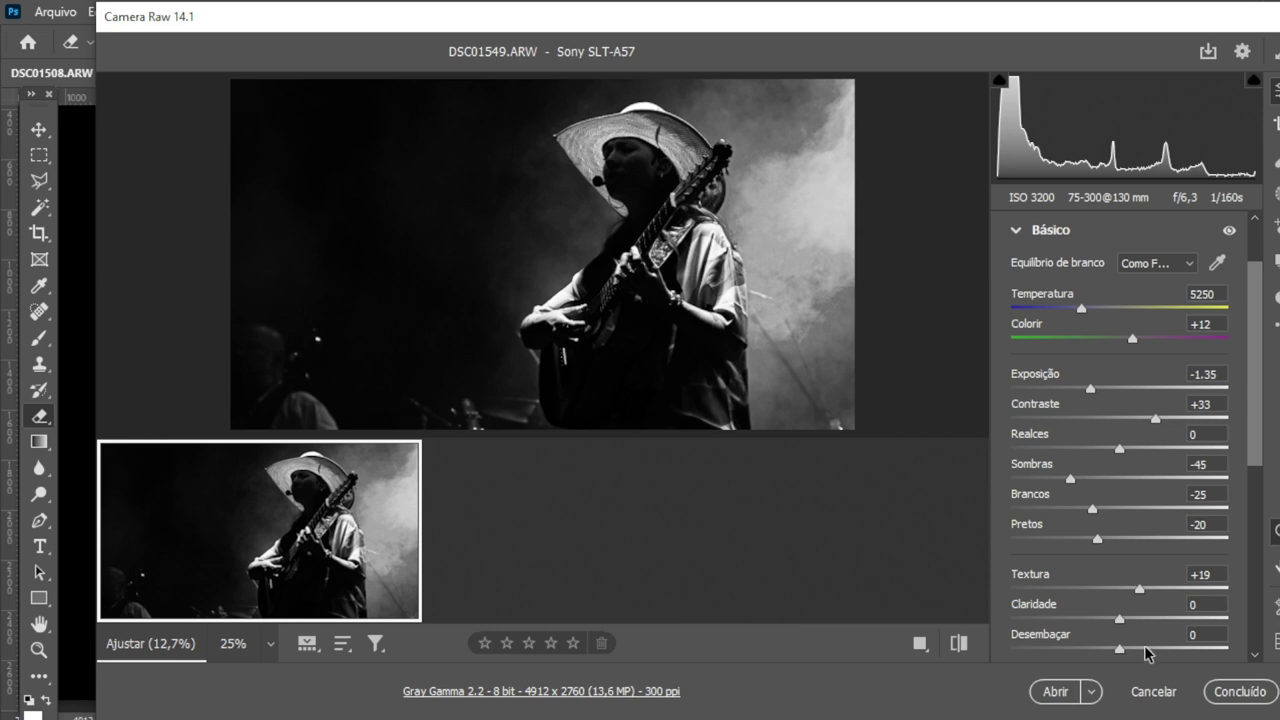
Step: Try Dehaze, reset it to 0, and expand the Tone Curve section
mouse_move(1146, 648)
mouse_down()
mouse_move(1277, 645)
mouse_move(1220, 644)
mouse_up()
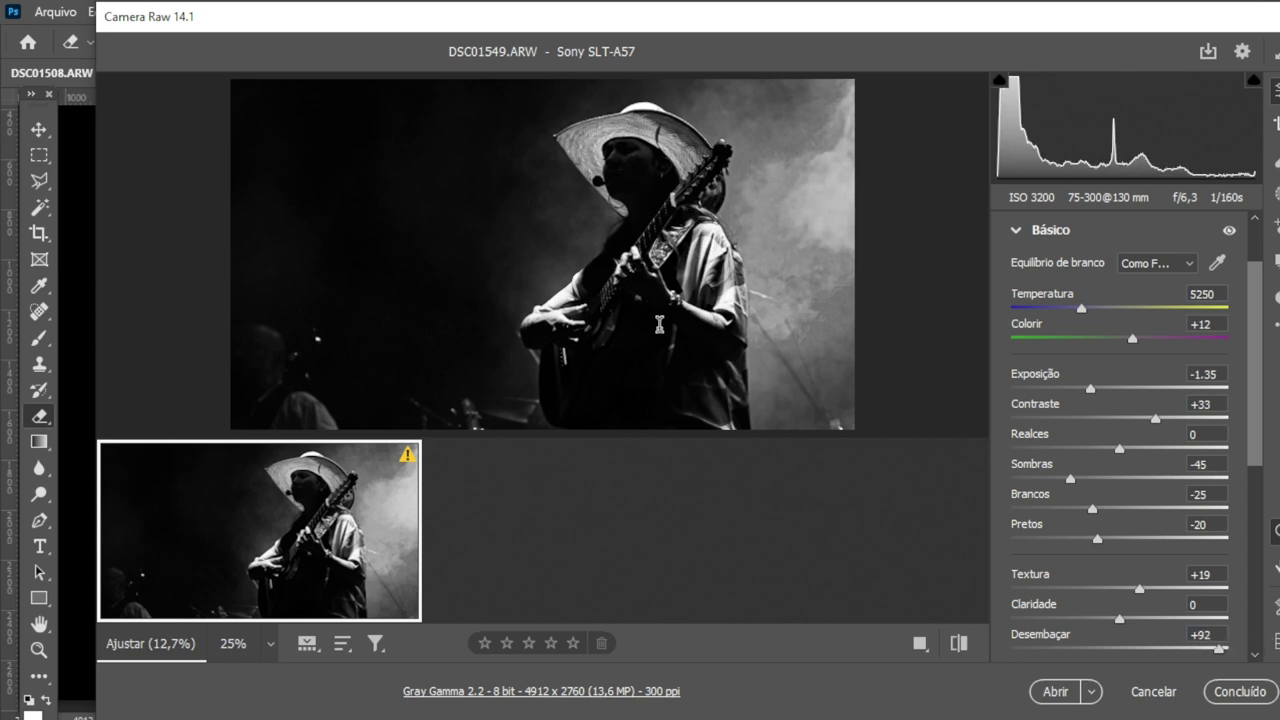
drag(1129, 649, 1123, 650)
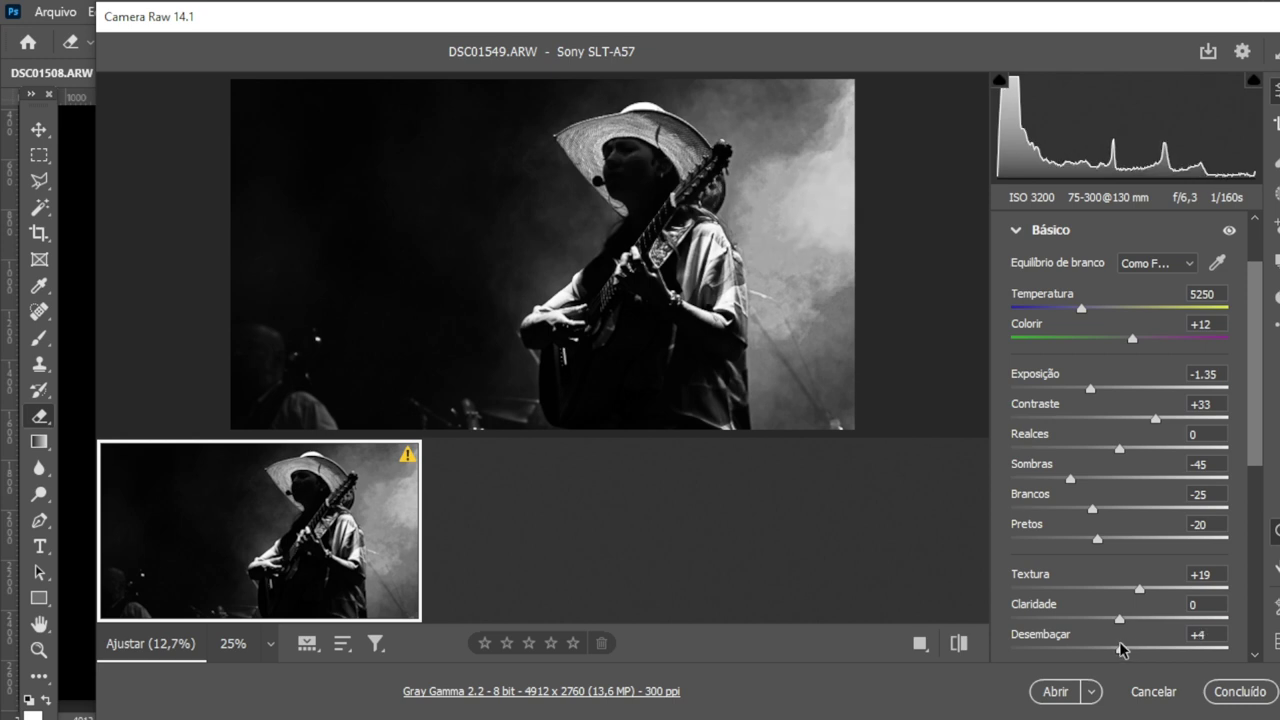
double_click(1121, 649)
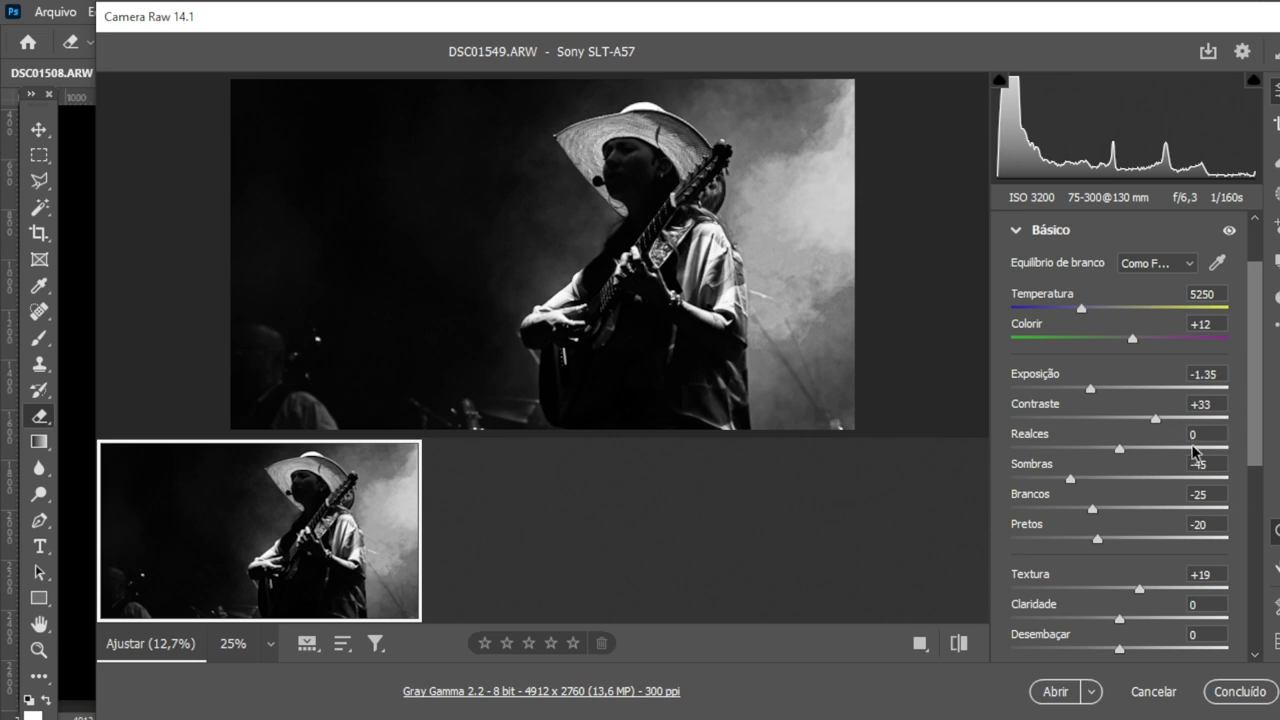
scroll(1195, 460, down, 3)
scroll(1192, 486, down, 1)
scroll(1192, 486, down, 1)
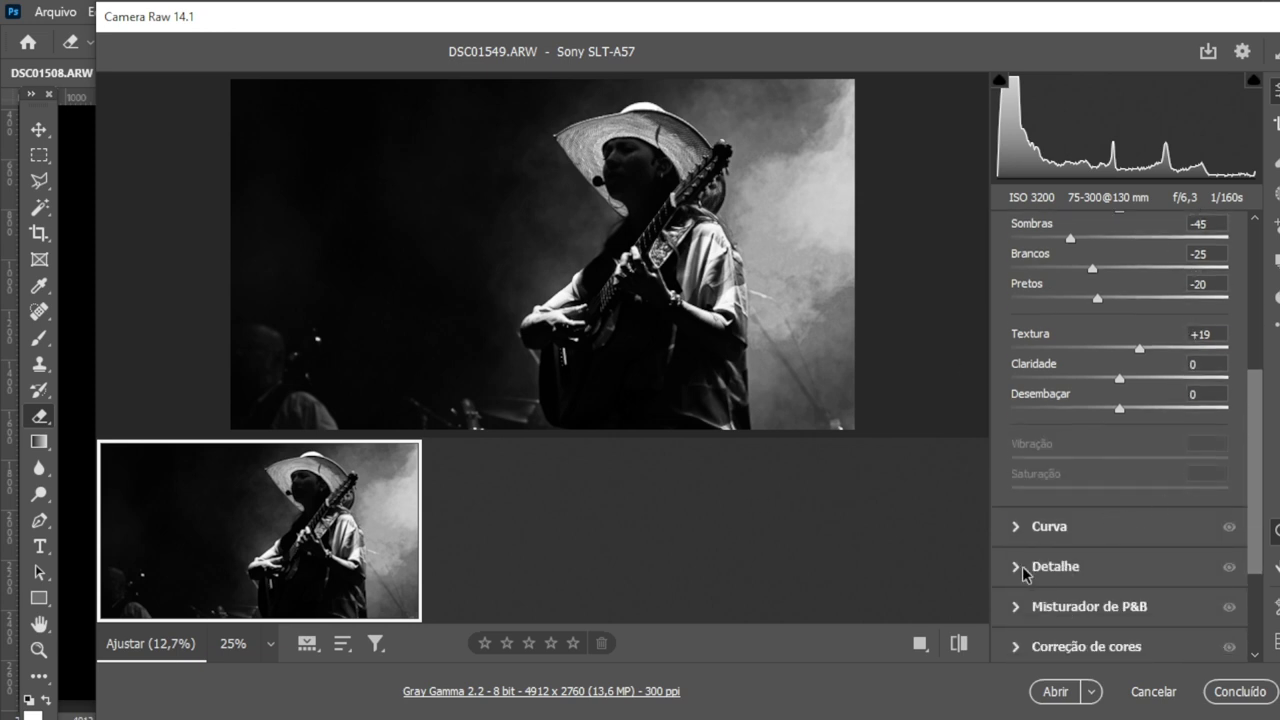
click(1015, 530)
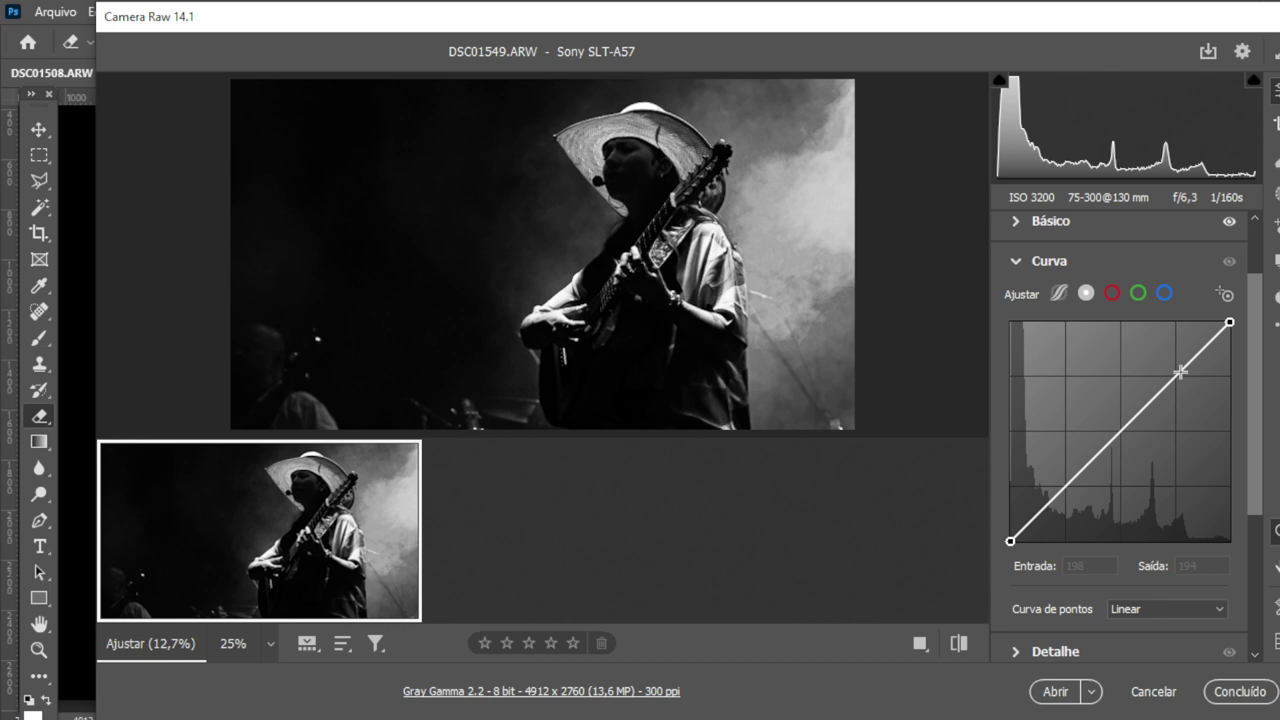
Step: Drag a tone curve point down so input 179 maps to output 161
mouse_move(1175, 375)
mouse_down()
mouse_move(1185, 389)
mouse_move(1115, 362)
mouse_move(1165, 403)
mouse_up()
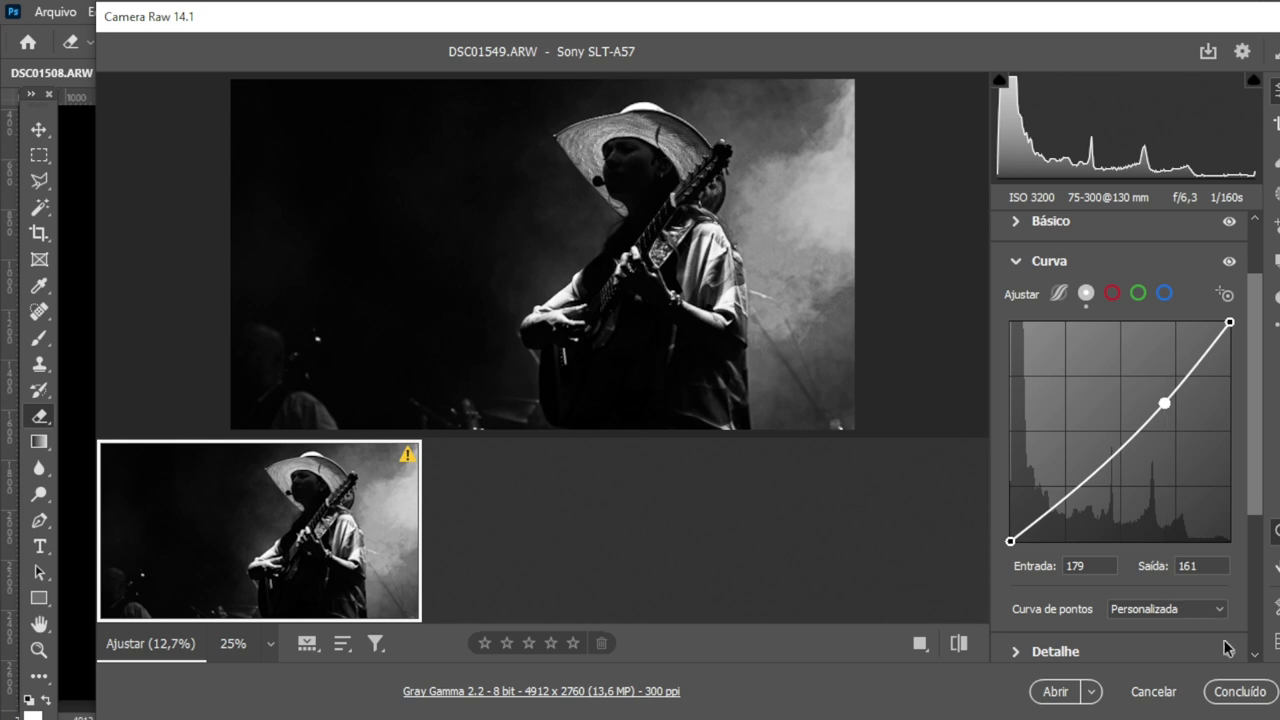
scroll(1228, 648, down, 3)
Step: Expand Detail and set Sharpening to 133 and Noise Reduction to 57 on a zoomed preview
click(1015, 510)
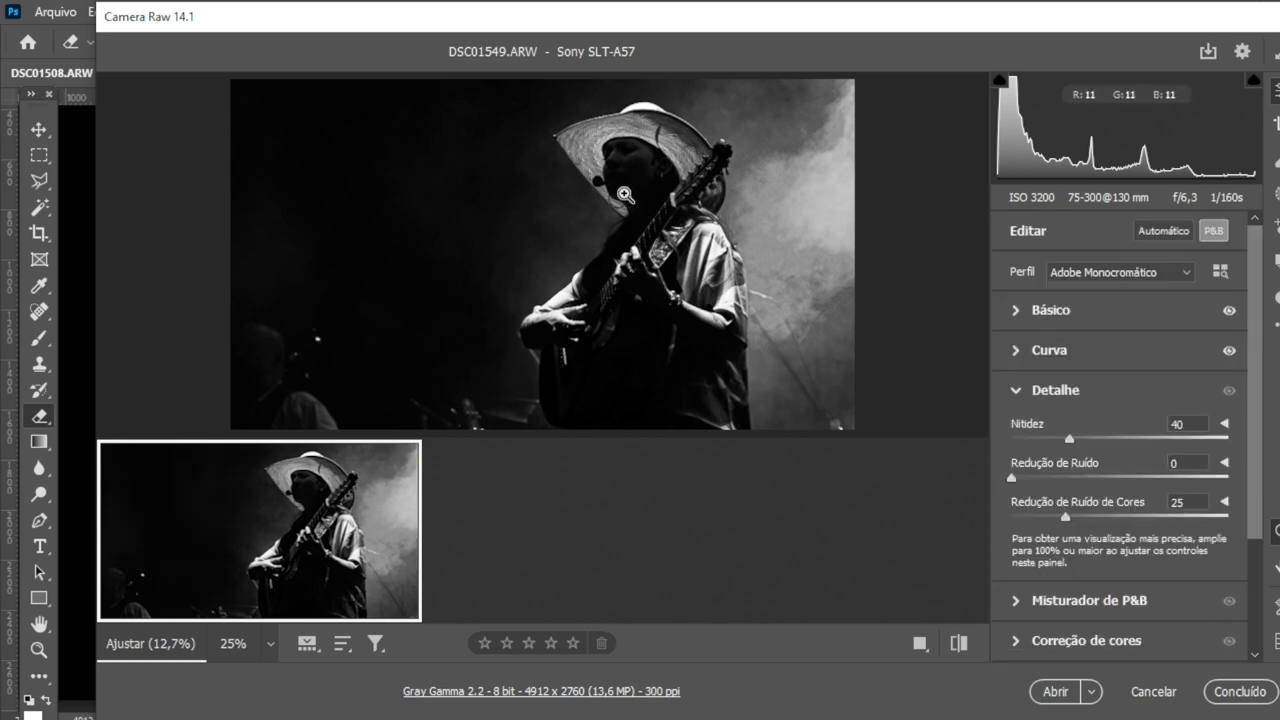
click(590, 156)
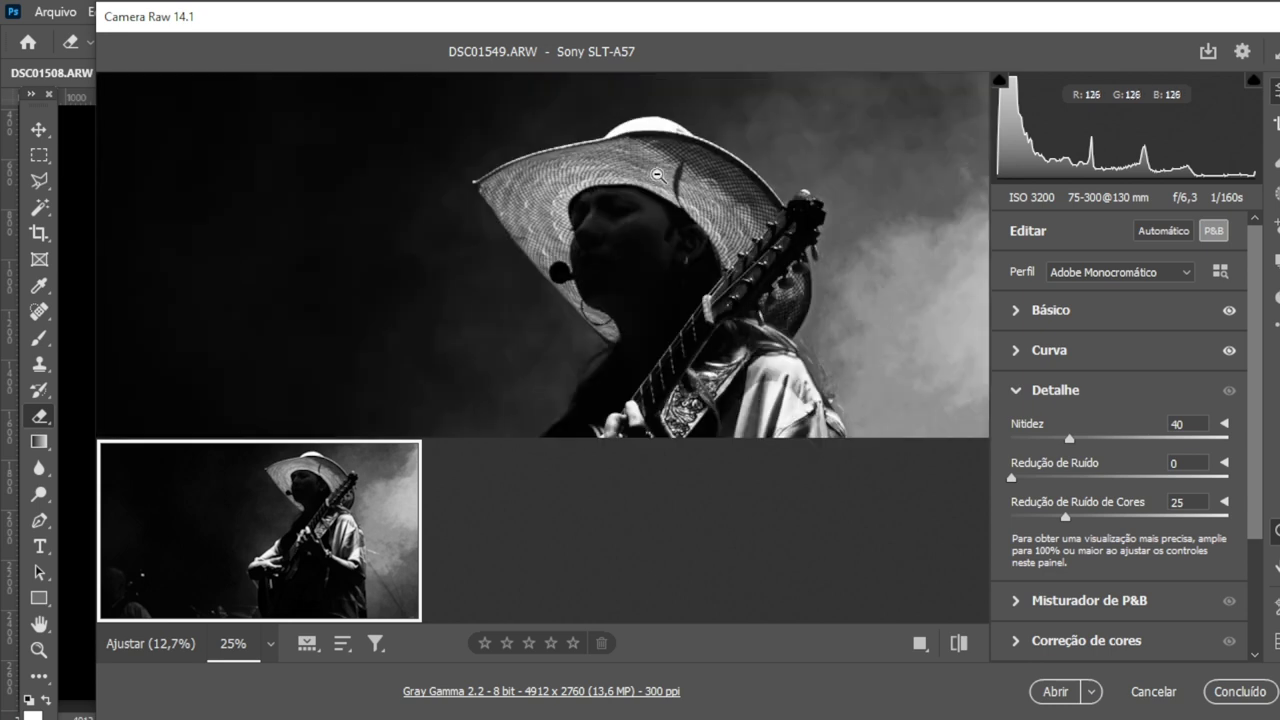
mouse_move(602, 234)
mouse_down()
mouse_move(586, 237)
mouse_move(640, 207)
mouse_up()
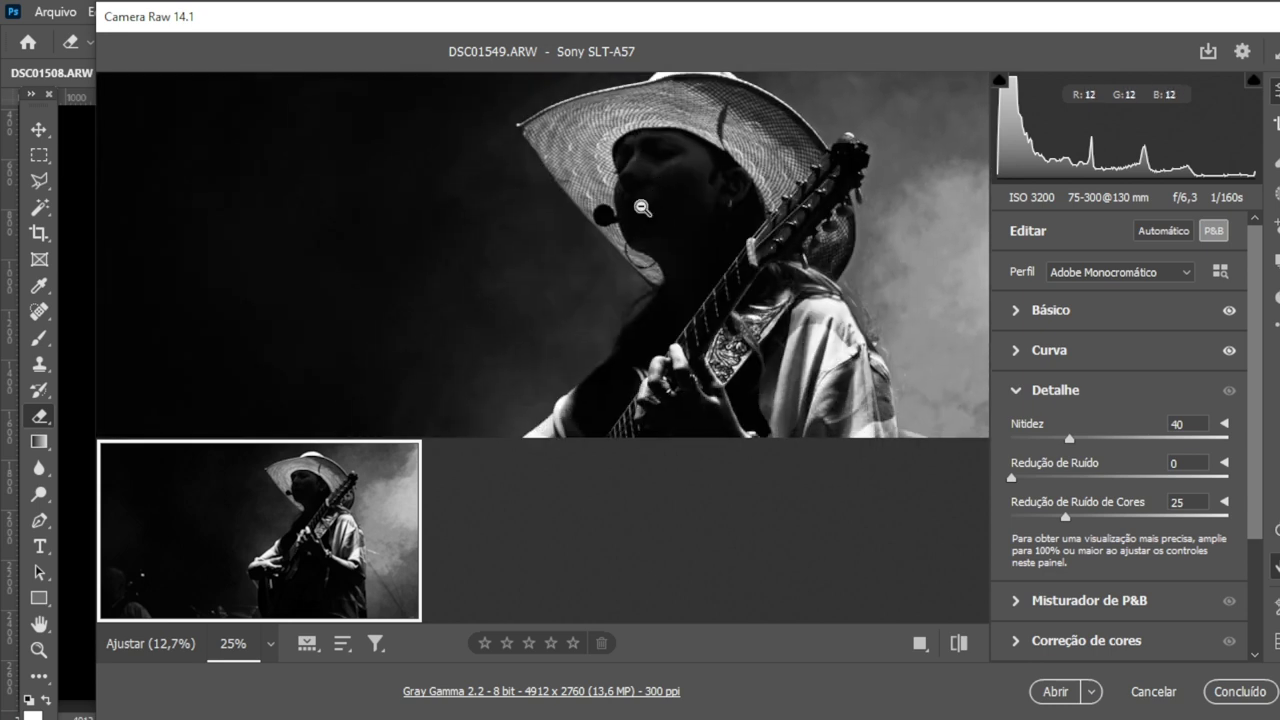
click(1196, 438)
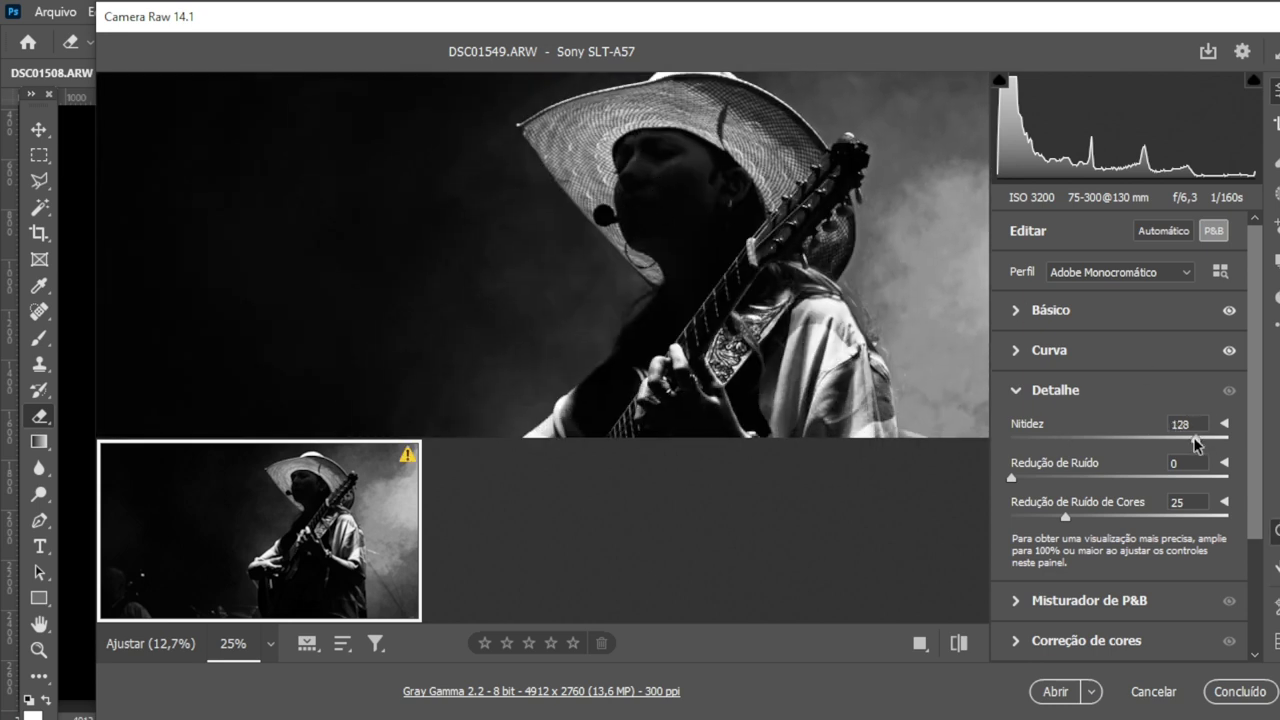
drag(1196, 443, 1203, 445)
click(1132, 477)
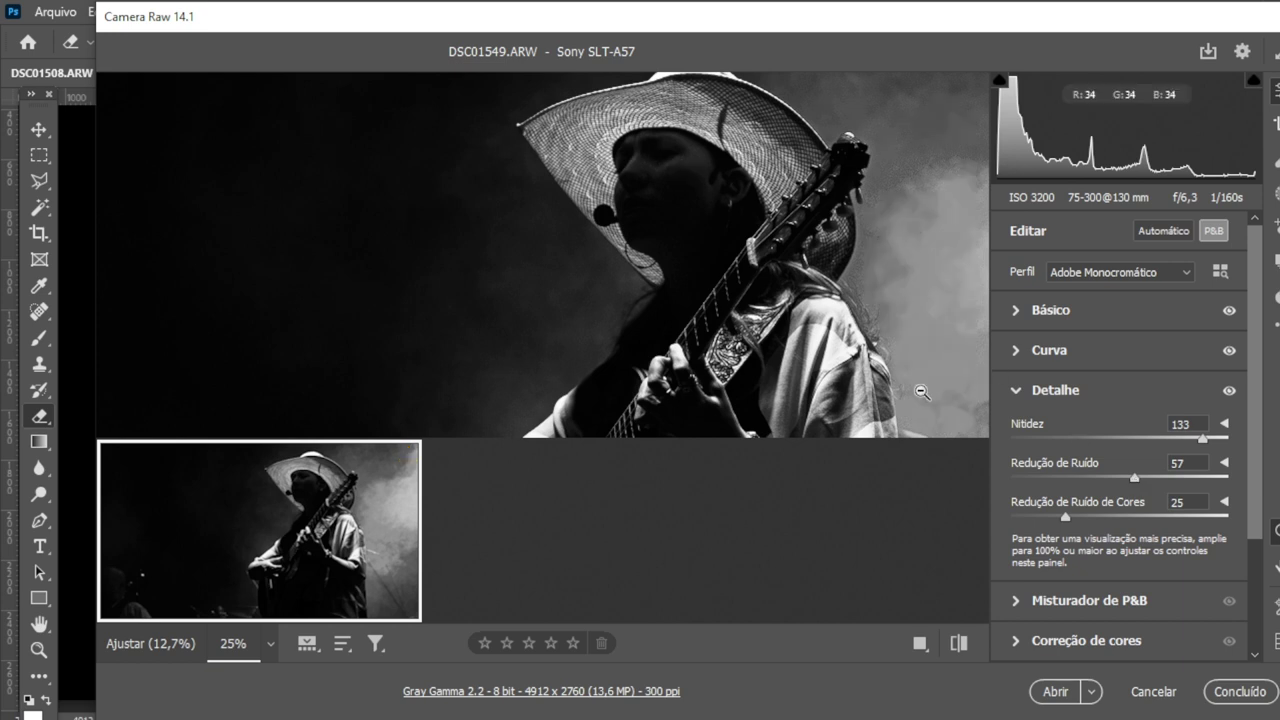
Step: Inspect the hands, guitar neck and hat up close, then zoom back out
drag(856, 372, 836, 128)
drag(541, 290, 555, 230)
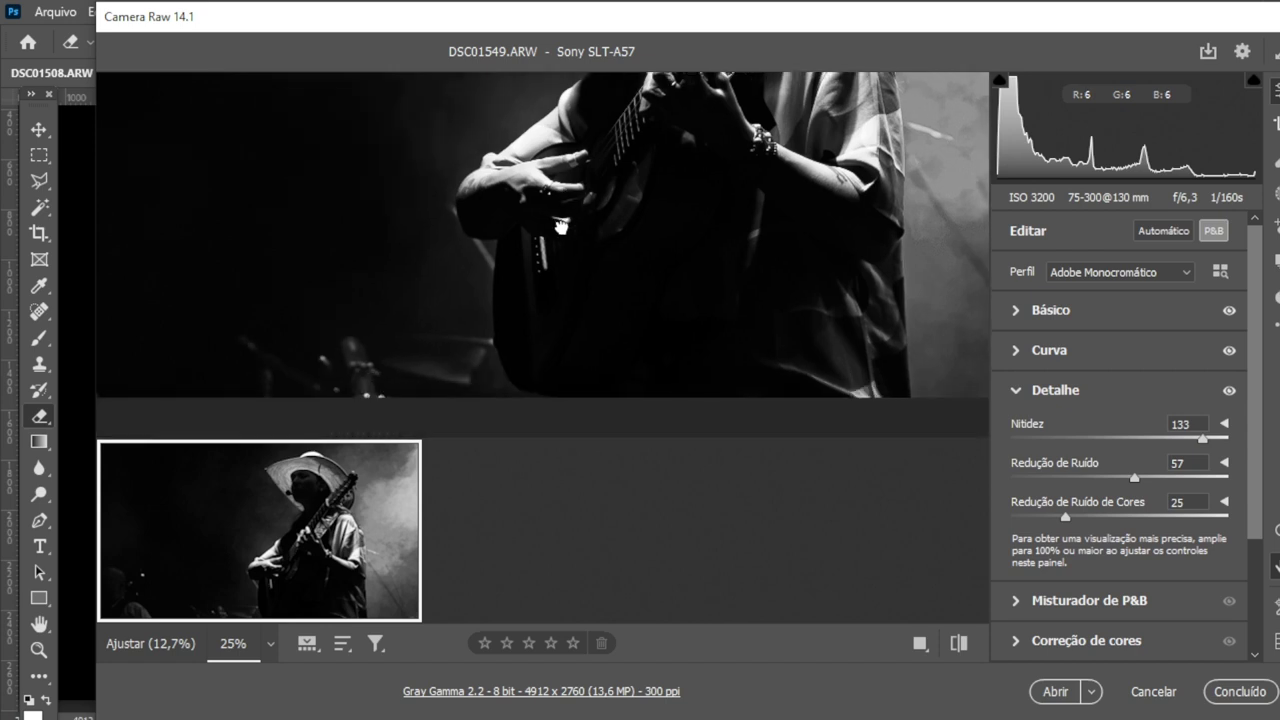
drag(594, 349, 559, 301)
drag(718, 190, 704, 141)
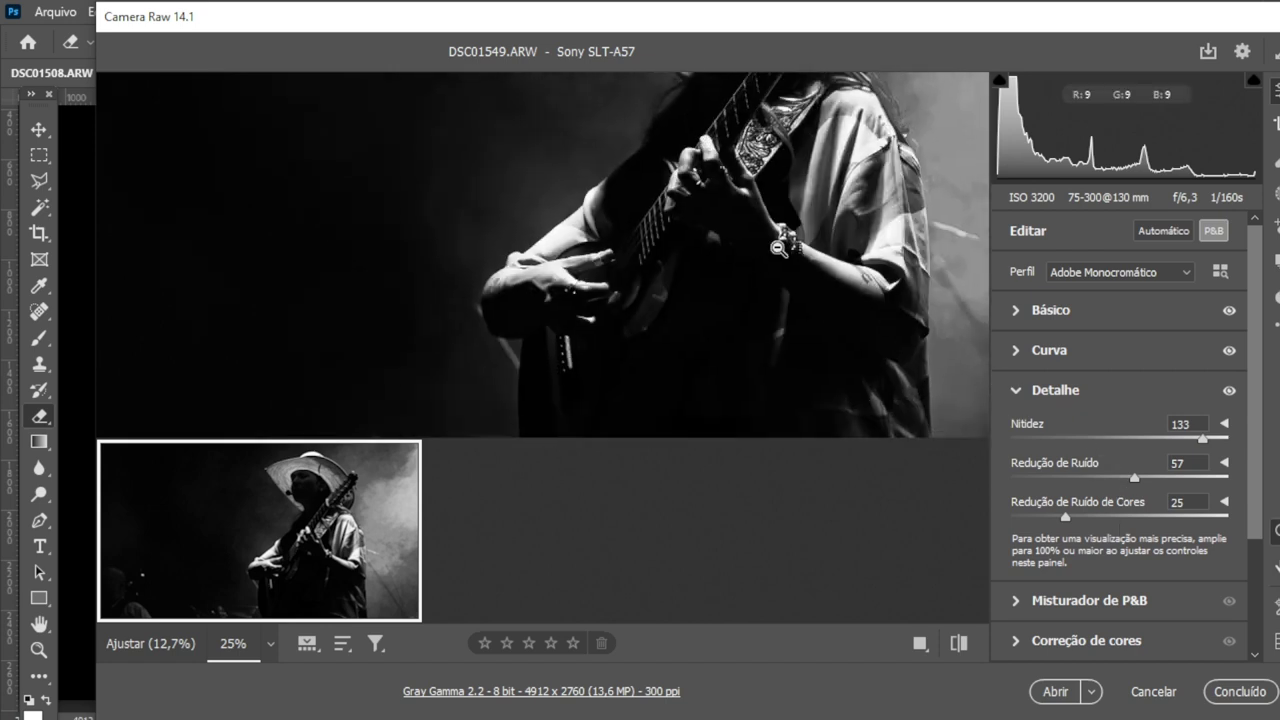
mouse_move(642, 230)
mouse_down()
mouse_move(690, 428)
mouse_move(914, 330)
mouse_up()
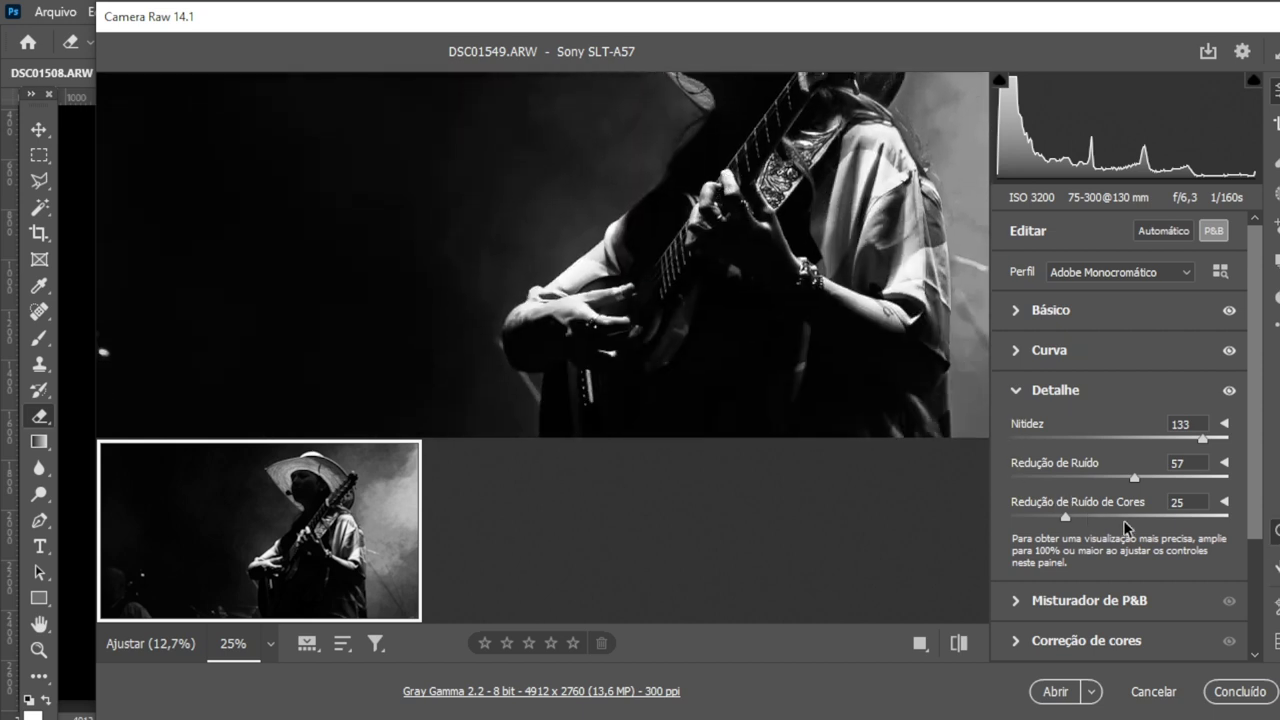
alt+click(648, 205)
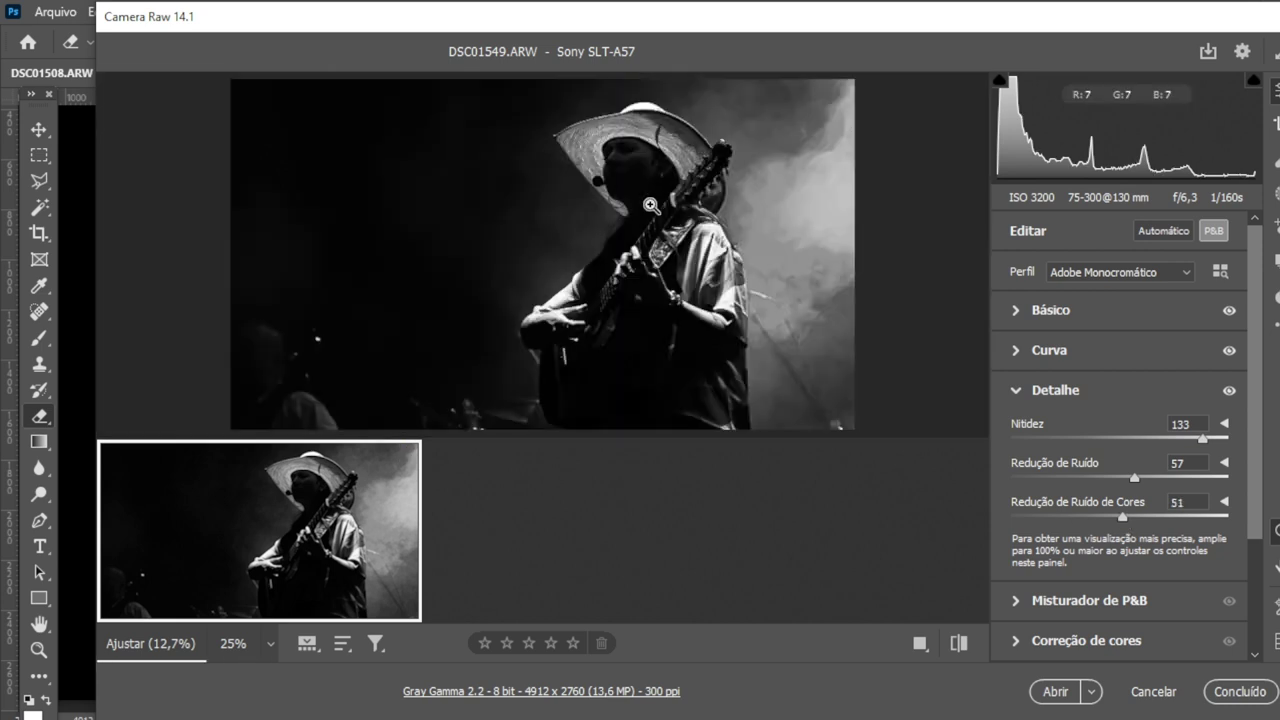
scroll(1072, 625, down, 1)
Step: Expand Effects and set Vignette to -35, checking the hat and smoky right side zoomed in
scroll(1086, 571, down, 2)
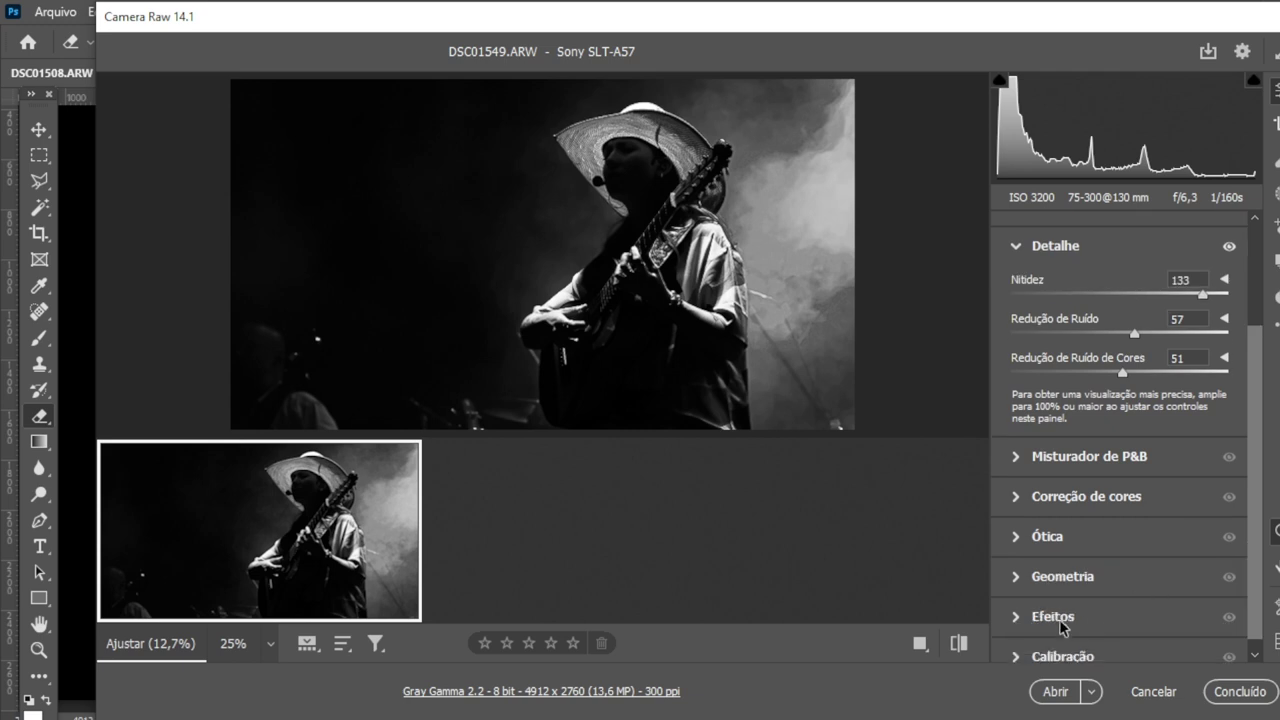
click(1014, 617)
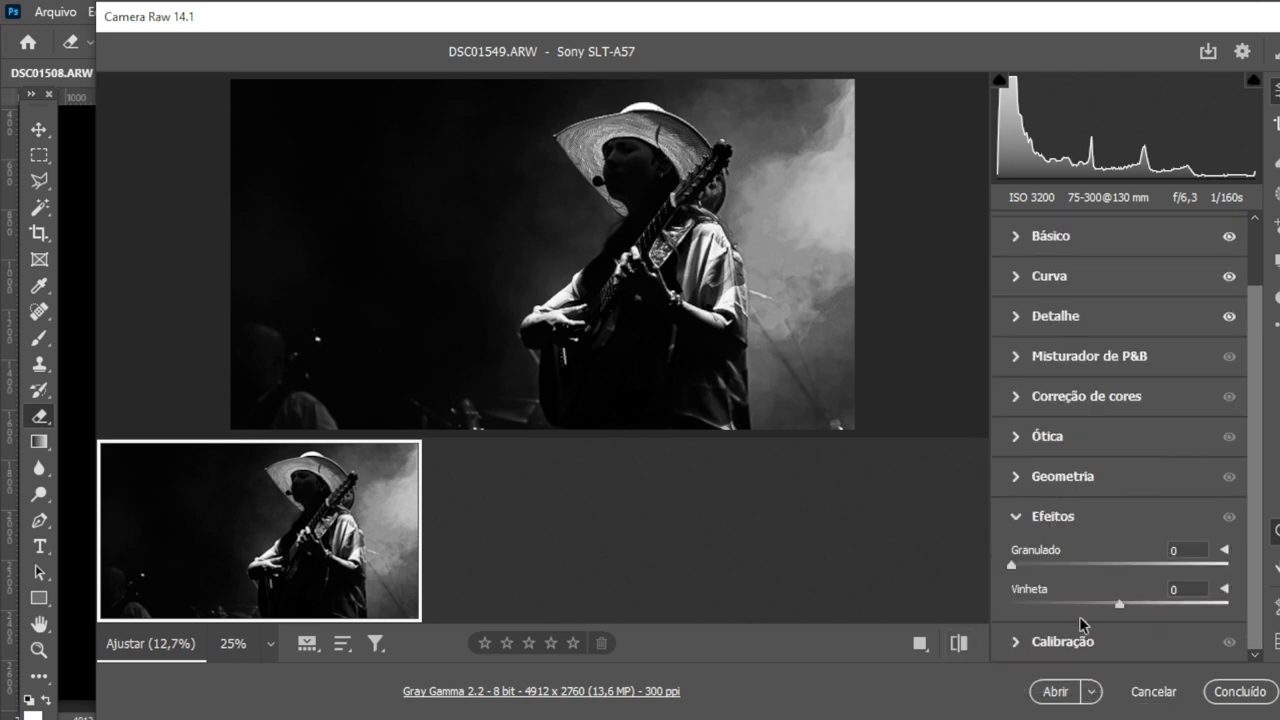
mouse_move(1066, 603)
mouse_down()
mouse_move(1206, 611)
mouse_move(998, 620)
mouse_move(1082, 615)
mouse_up()
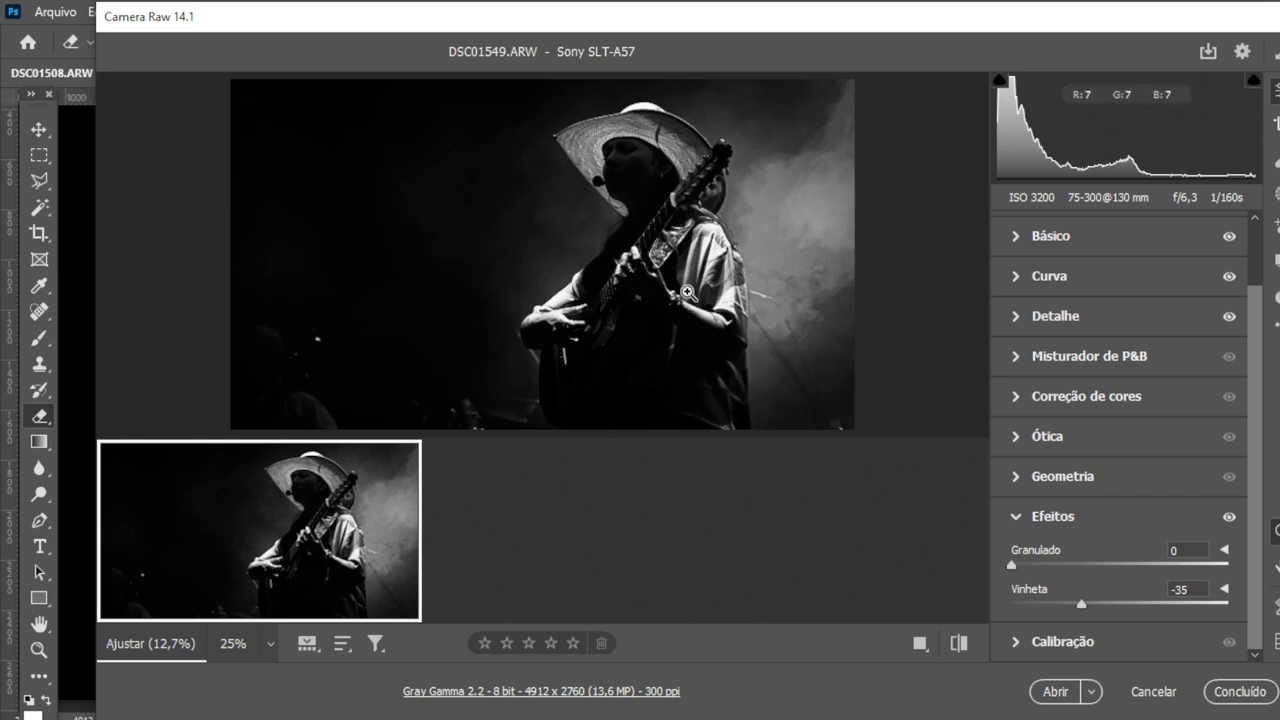
click(650, 101)
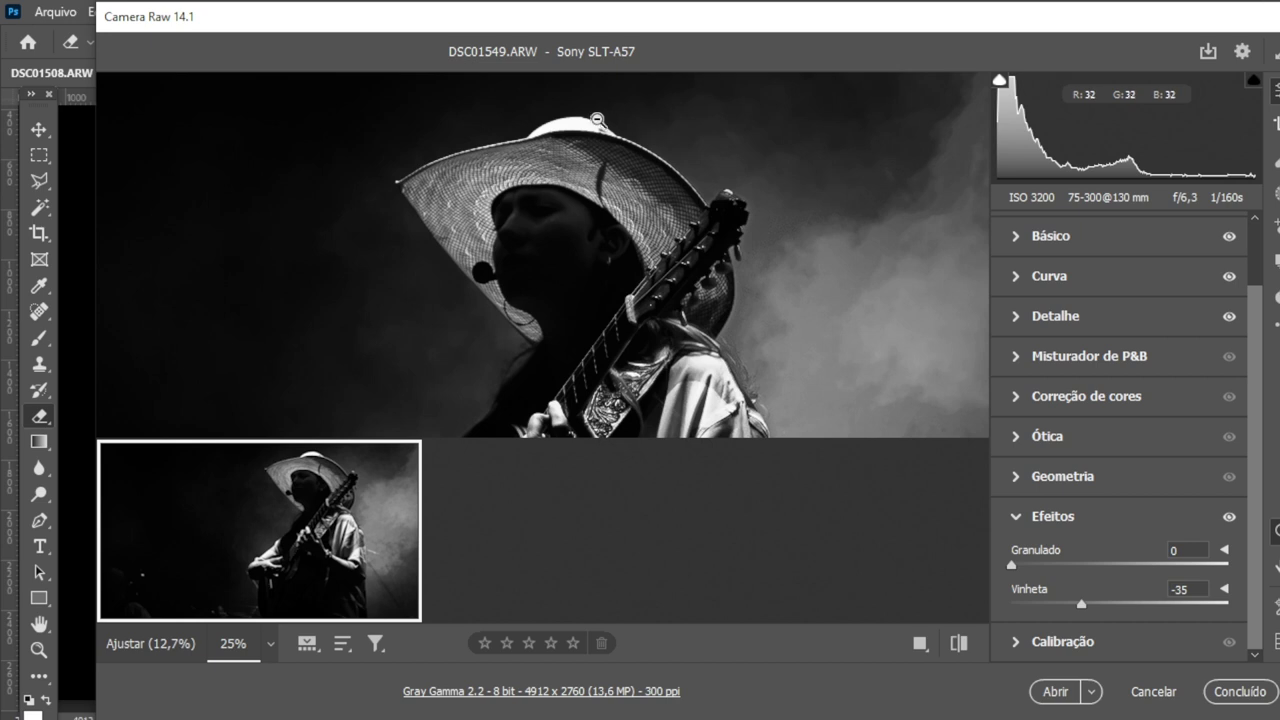
drag(903, 320, 629, 134)
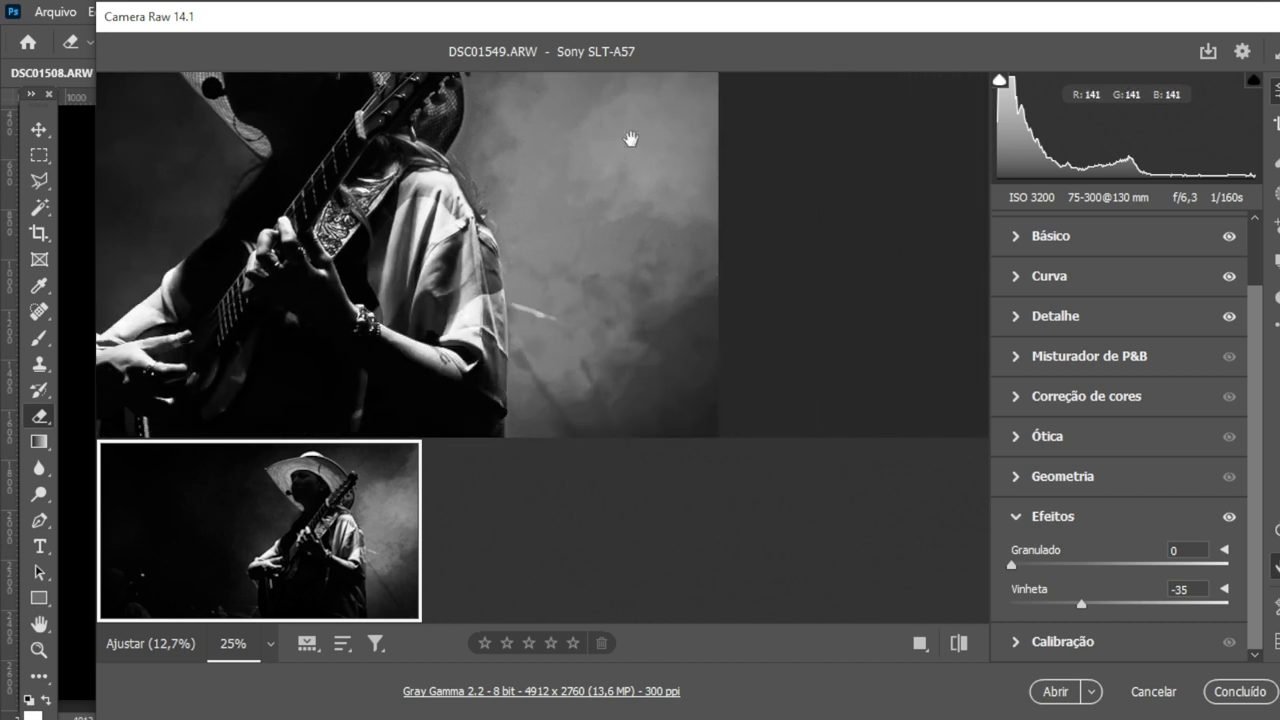
click(675, 290)
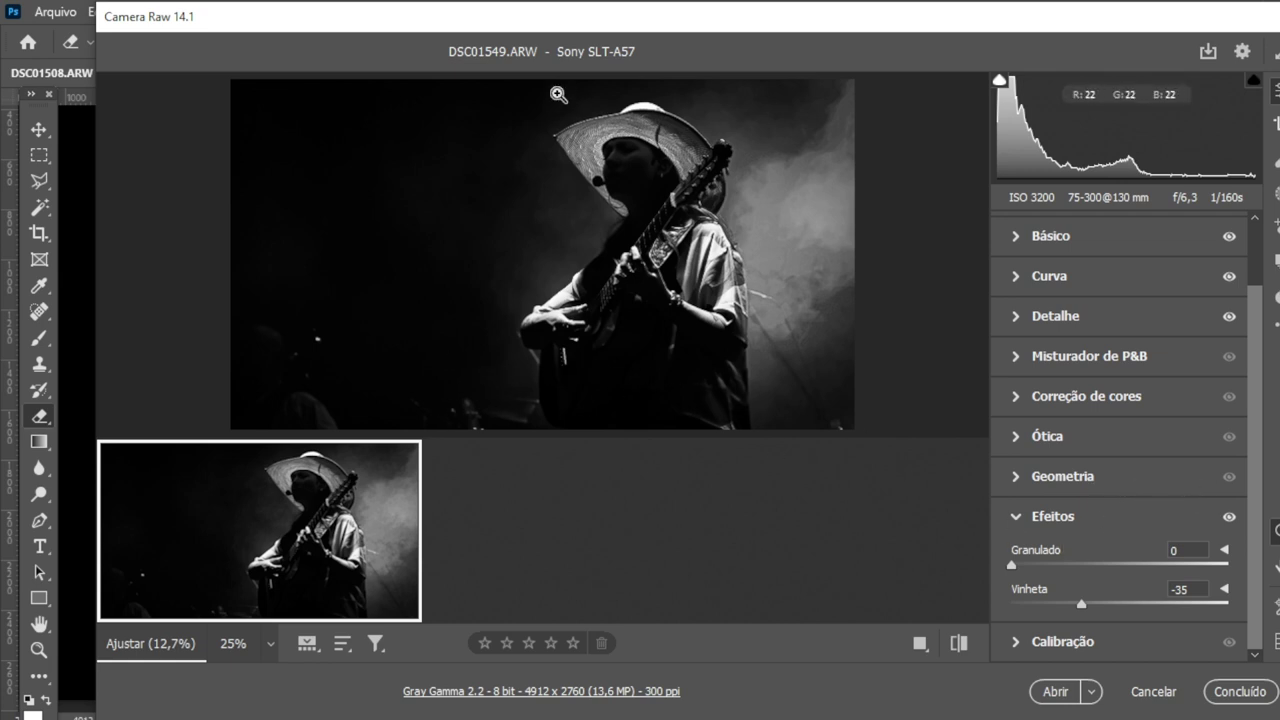
scroll(1176, 413, up, 2)
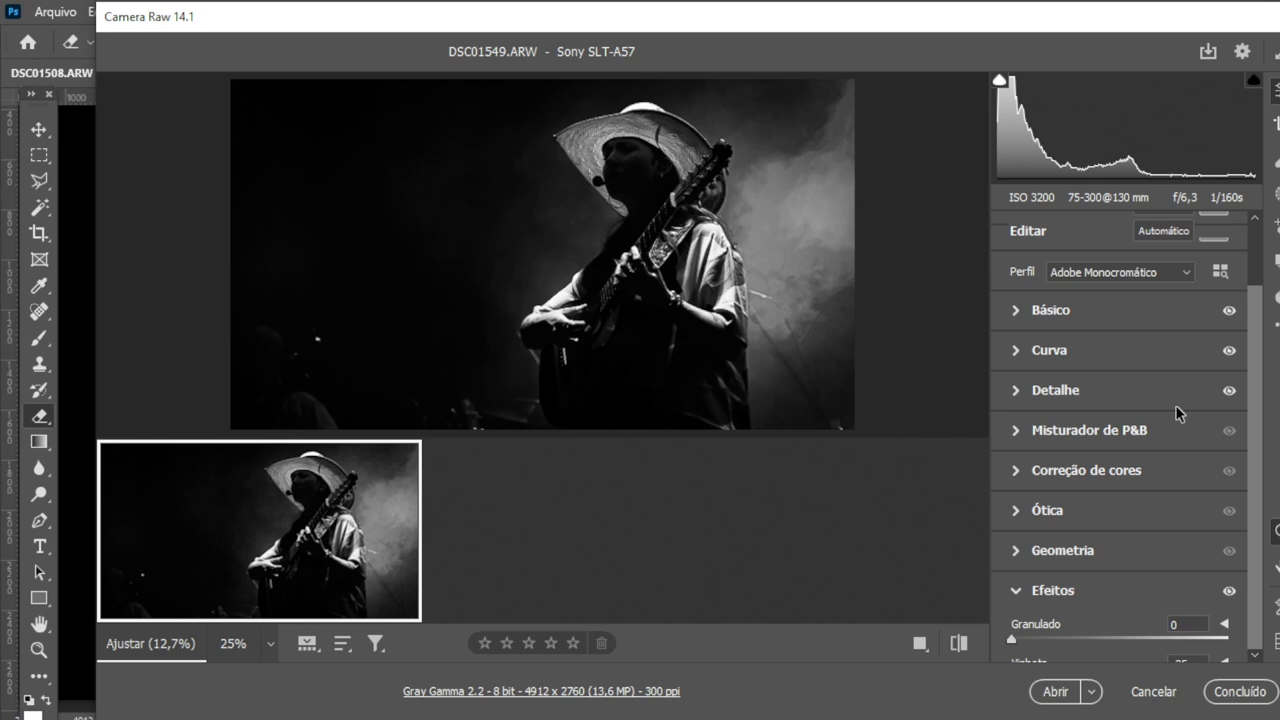
Step: Expand the Basic panel and lower Exposure from -1.35 to -1.75
click(1014, 314)
scroll(1130, 392, down, 2)
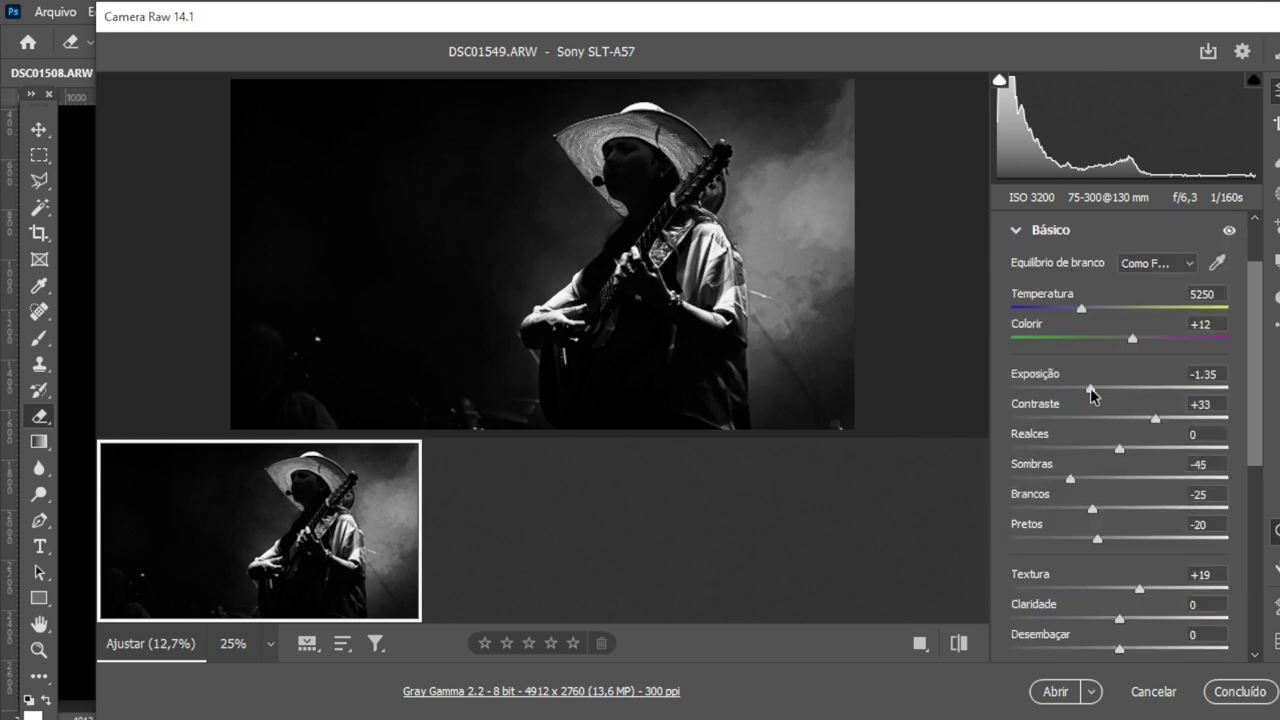
drag(1091, 392, 1083, 394)
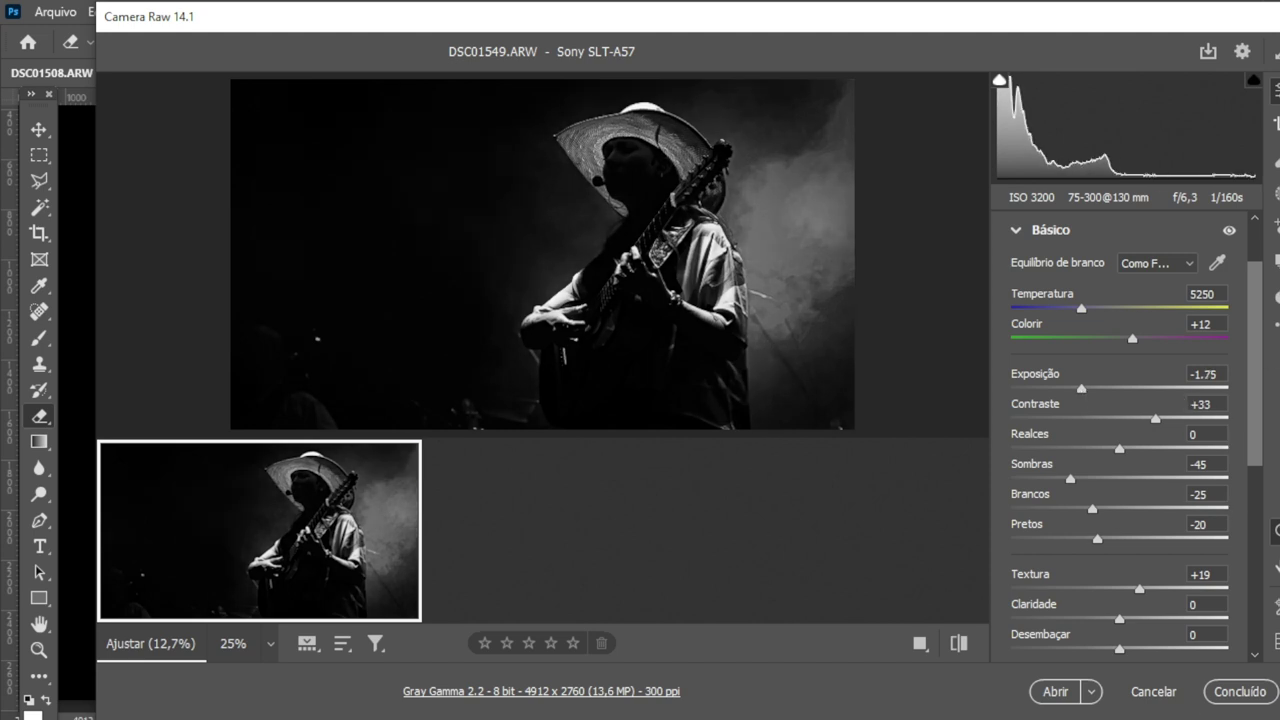
Step: Open the edited photo and zoom in on its bottom and the guitarist's hands
click(1052, 692)
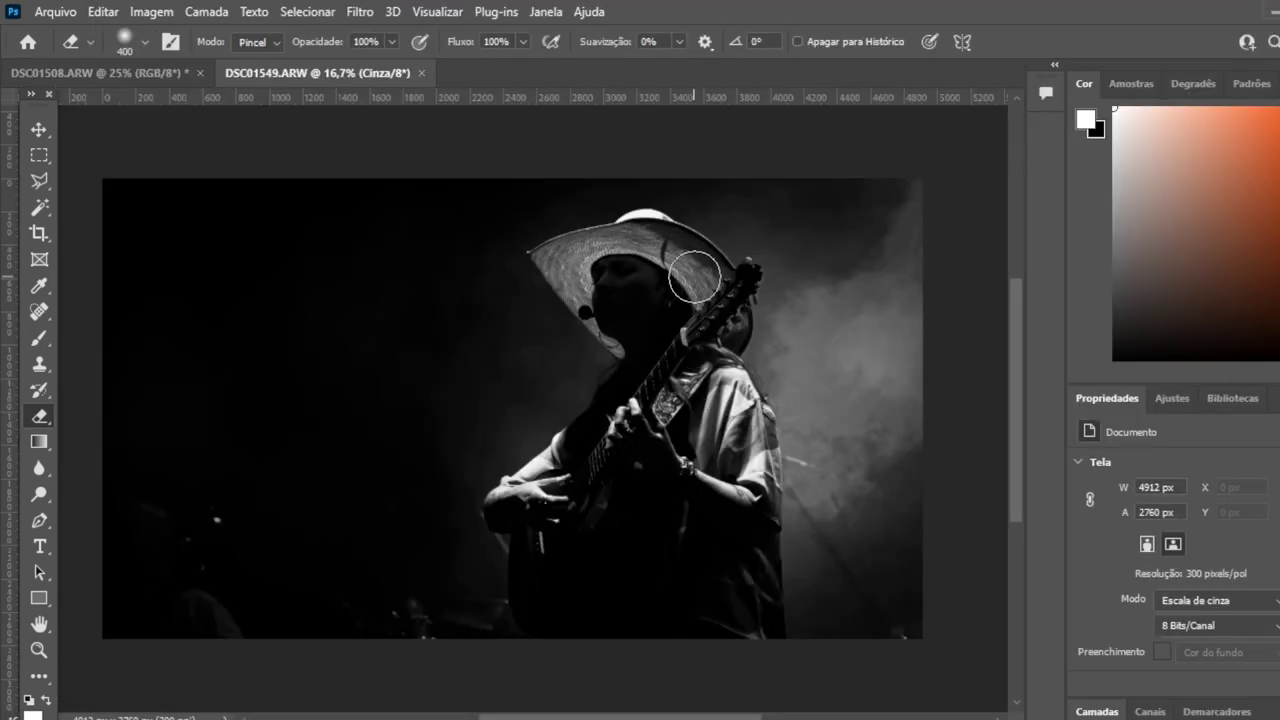
key(ctrl+plus)
key(ctrl+plus)
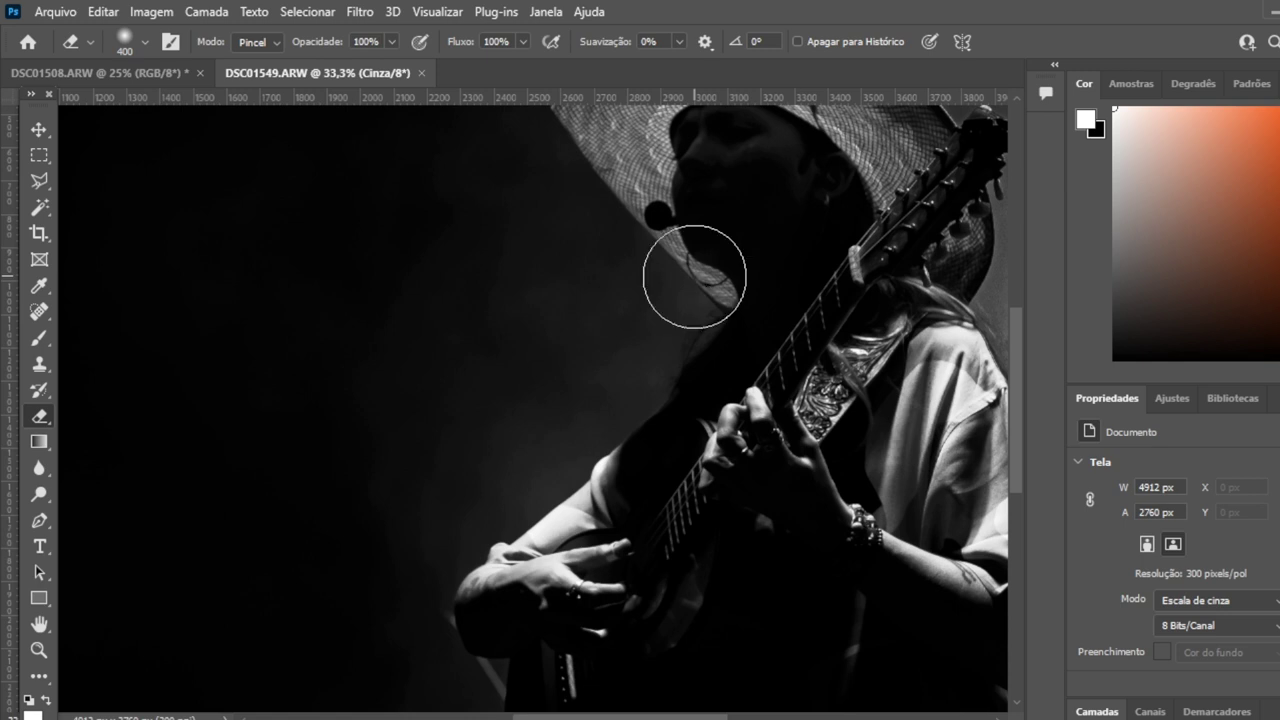
drag(490, 700, 425, 404)
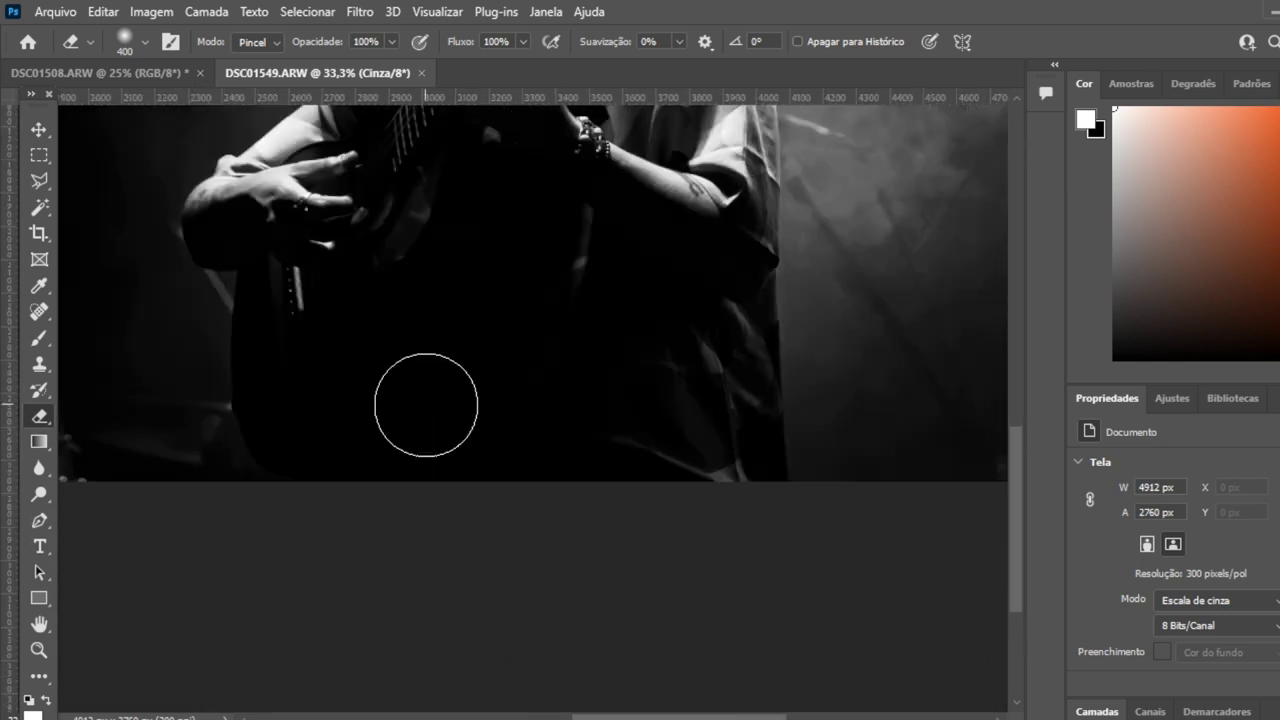
key(ctrl+plus)
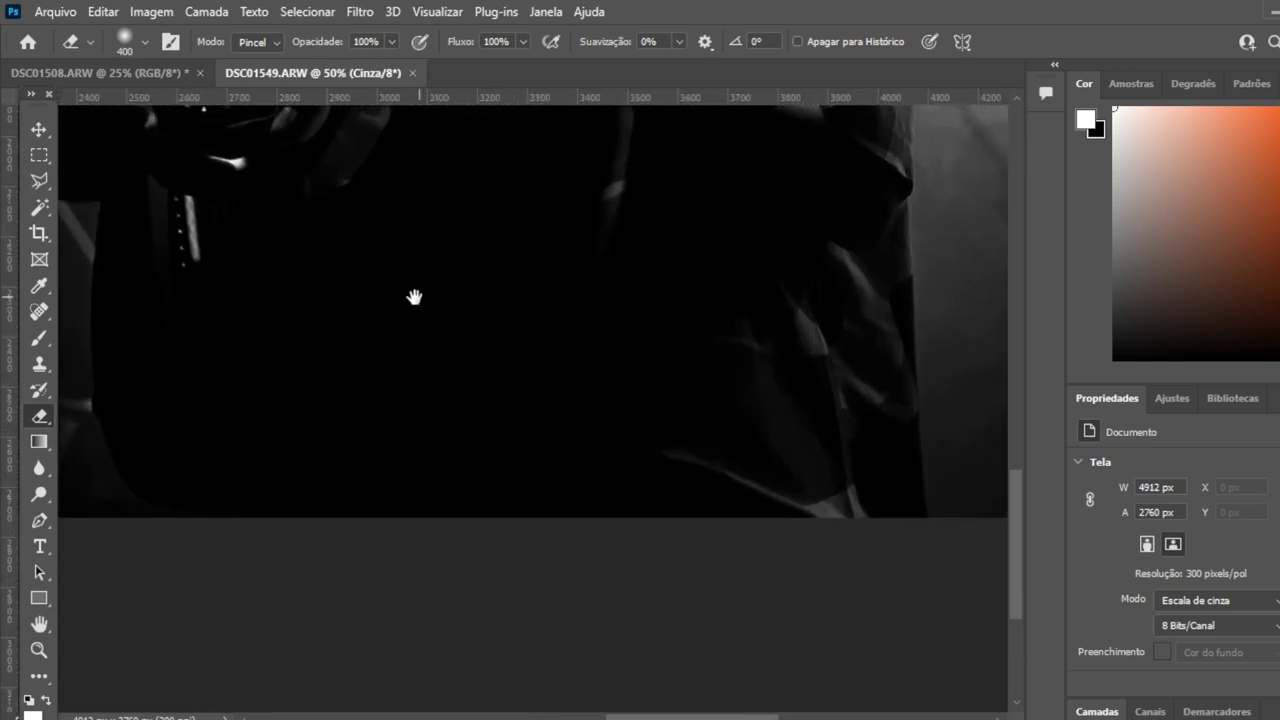
mouse_move(414, 294)
mouse_down()
mouse_move(543, 544)
mouse_move(560, 638)
mouse_up()
Step: Inspect the guitar neck, hat brim, face and dark left background up close
drag(681, 300, 690, 432)
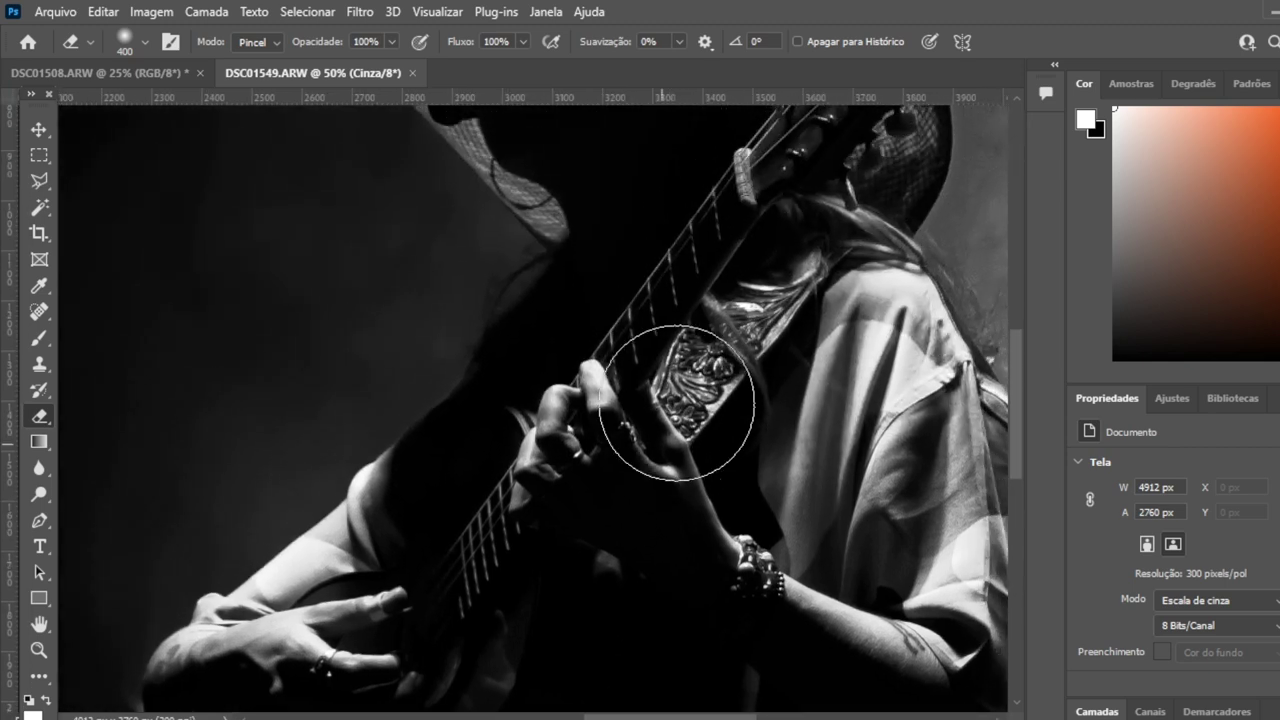
mouse_move(710, 322)
mouse_down()
mouse_move(728, 352)
mouse_move(621, 572)
mouse_up()
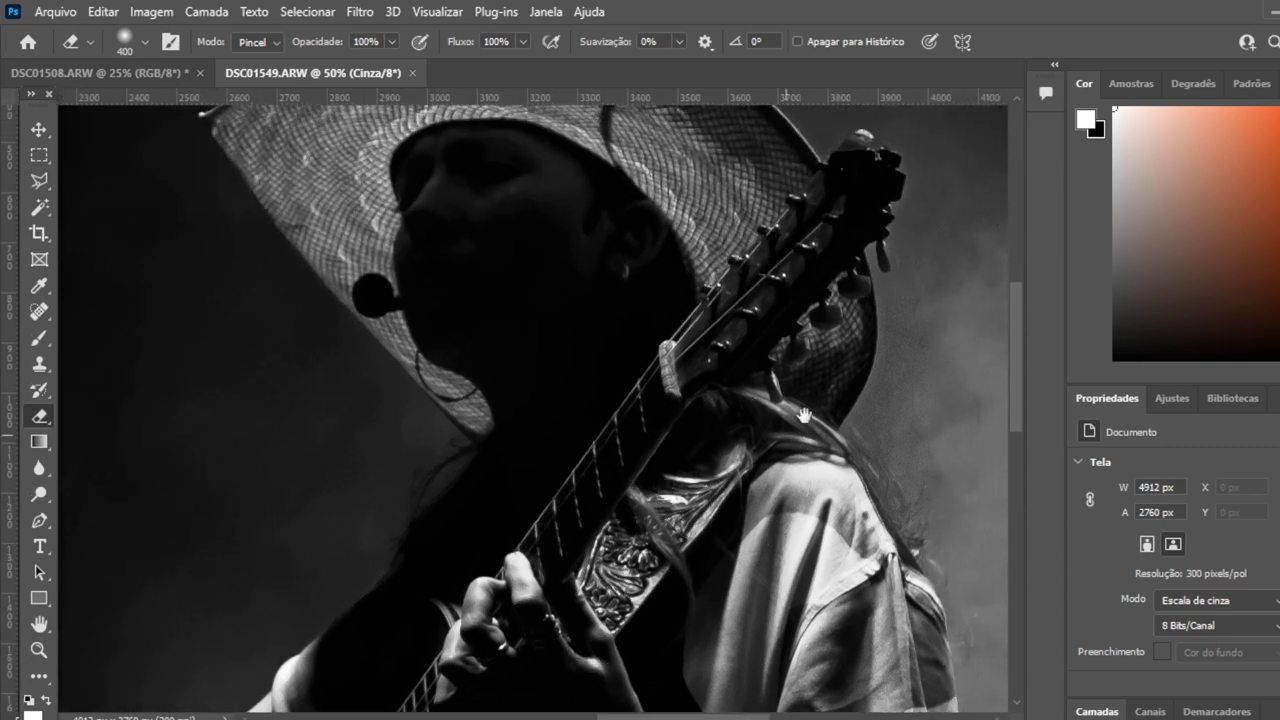
drag(805, 390, 849, 512)
mouse_move(449, 400)
mouse_down()
mouse_move(454, 557)
mouse_move(480, 508)
mouse_move(748, 274)
mouse_up()
drag(652, 329, 754, 131)
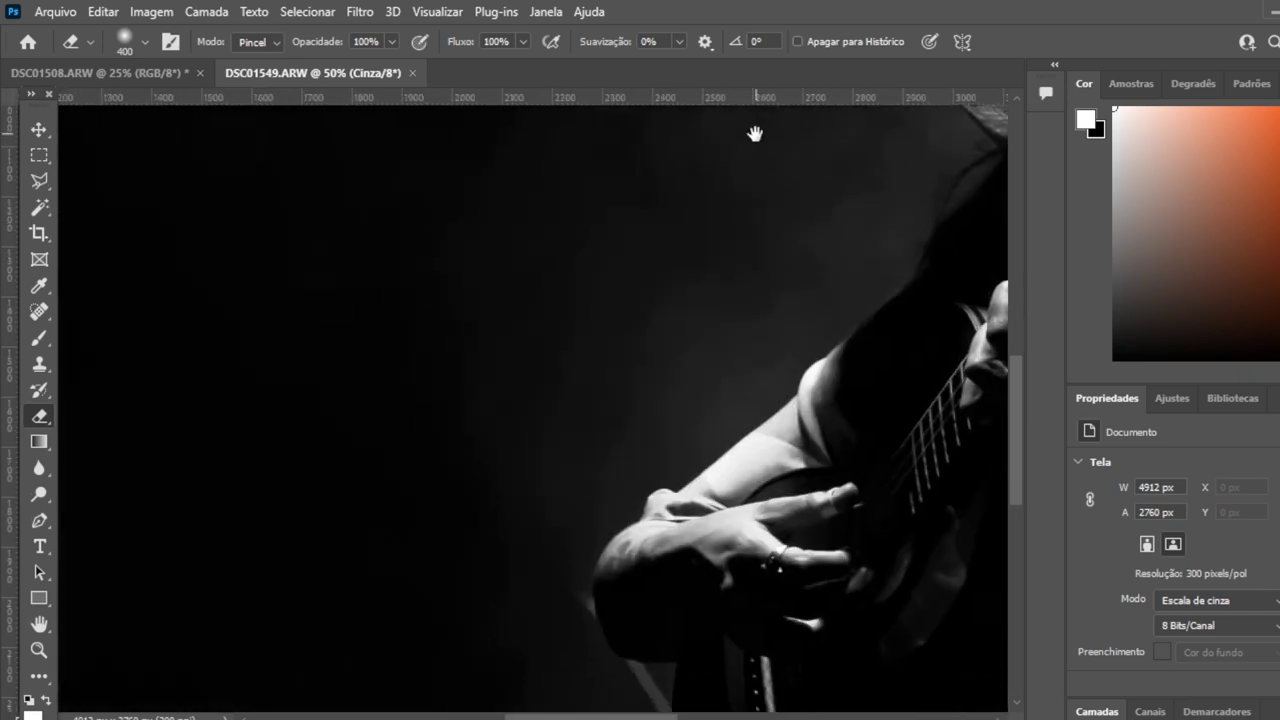
scroll(763, 249, down, 1)
scroll(760, 247, down, 1)
scroll(759, 242, down, 1)
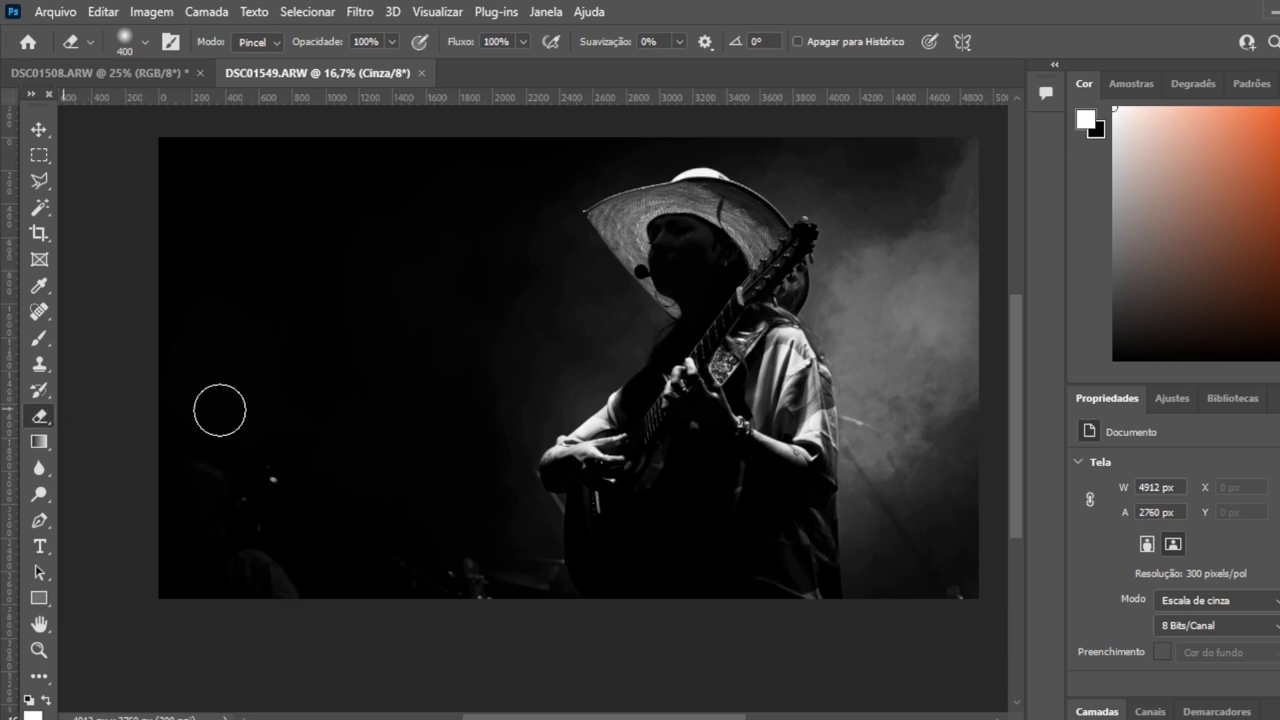
Step: Enlarge the eraser brush to 800 px and erase the faint bright spots in the lower-left background
key(bracketright)
key(bracketright)
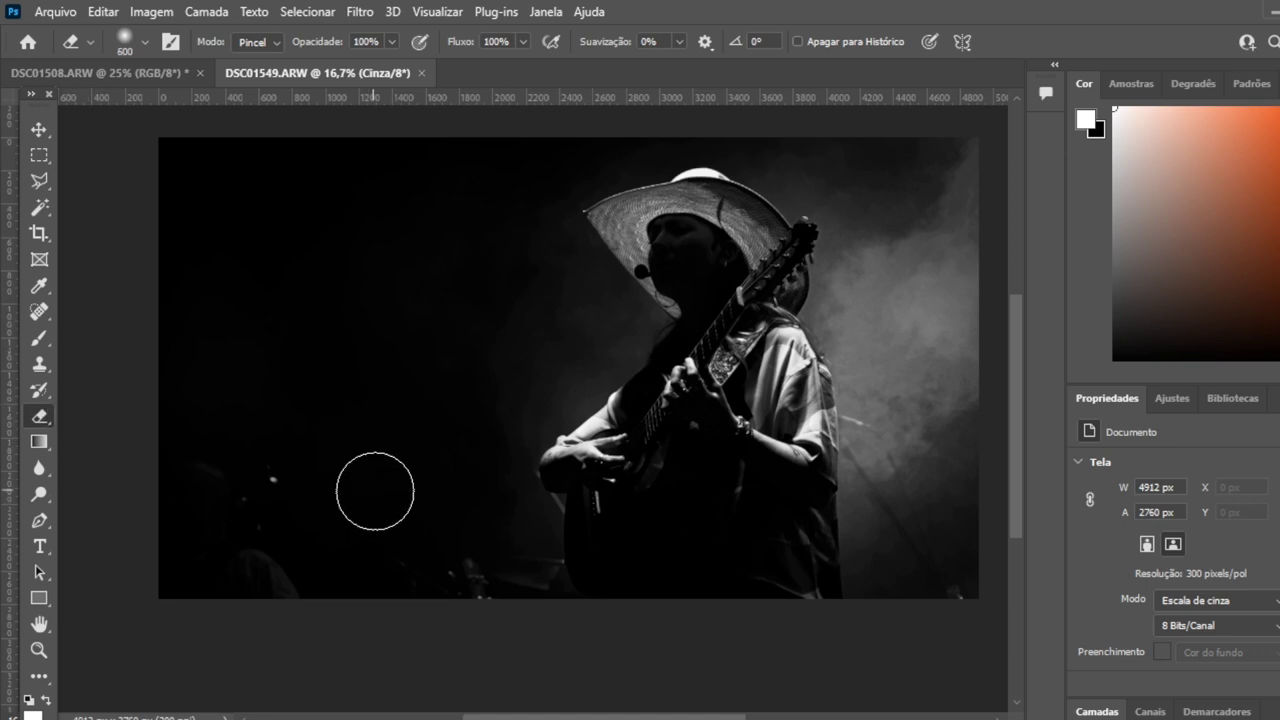
key(bracketright)
key(bracketright)
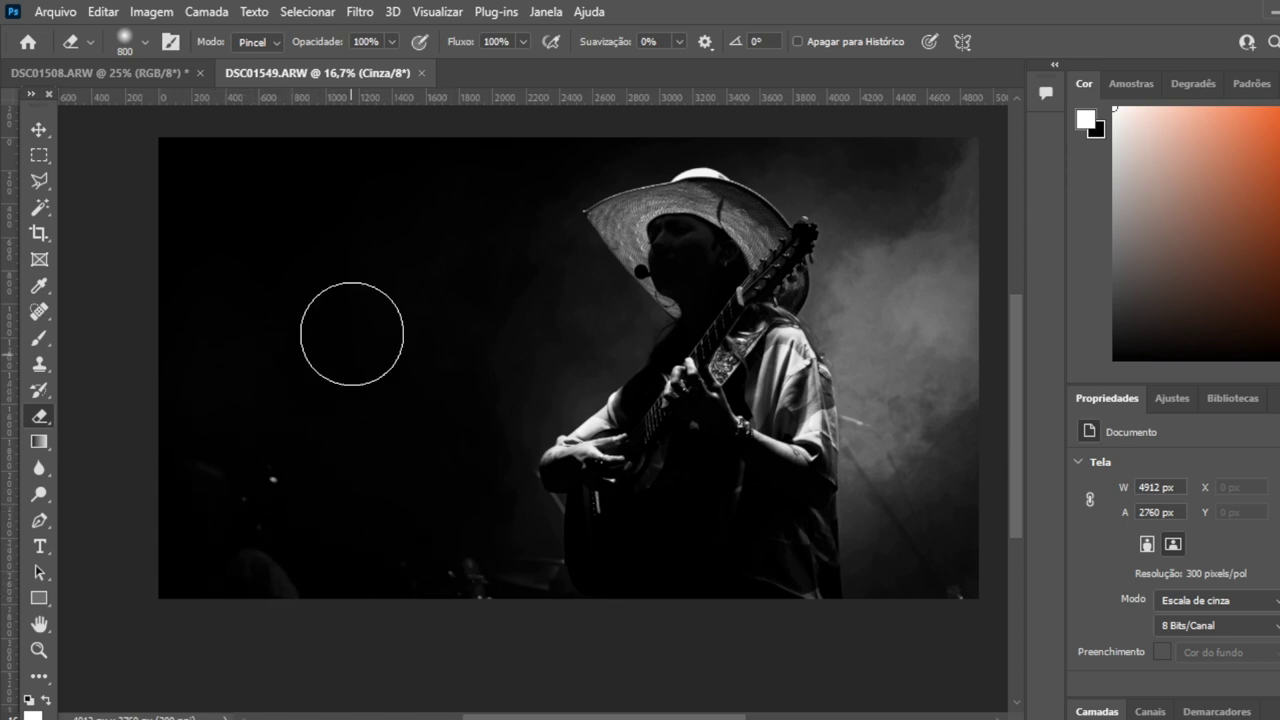
drag(248, 537, 191, 651)
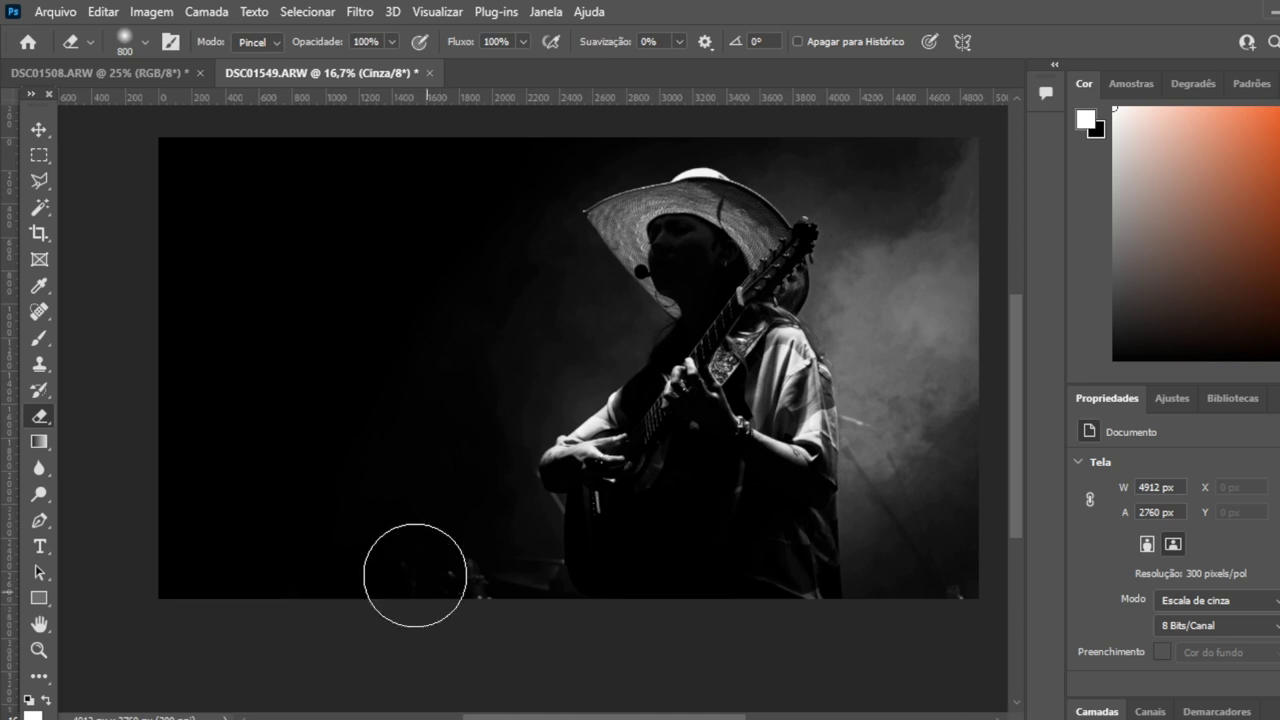
Step: Erase the faint light spots along the photo's bottom edge, then view the whole photo
key(ctrl+plus)
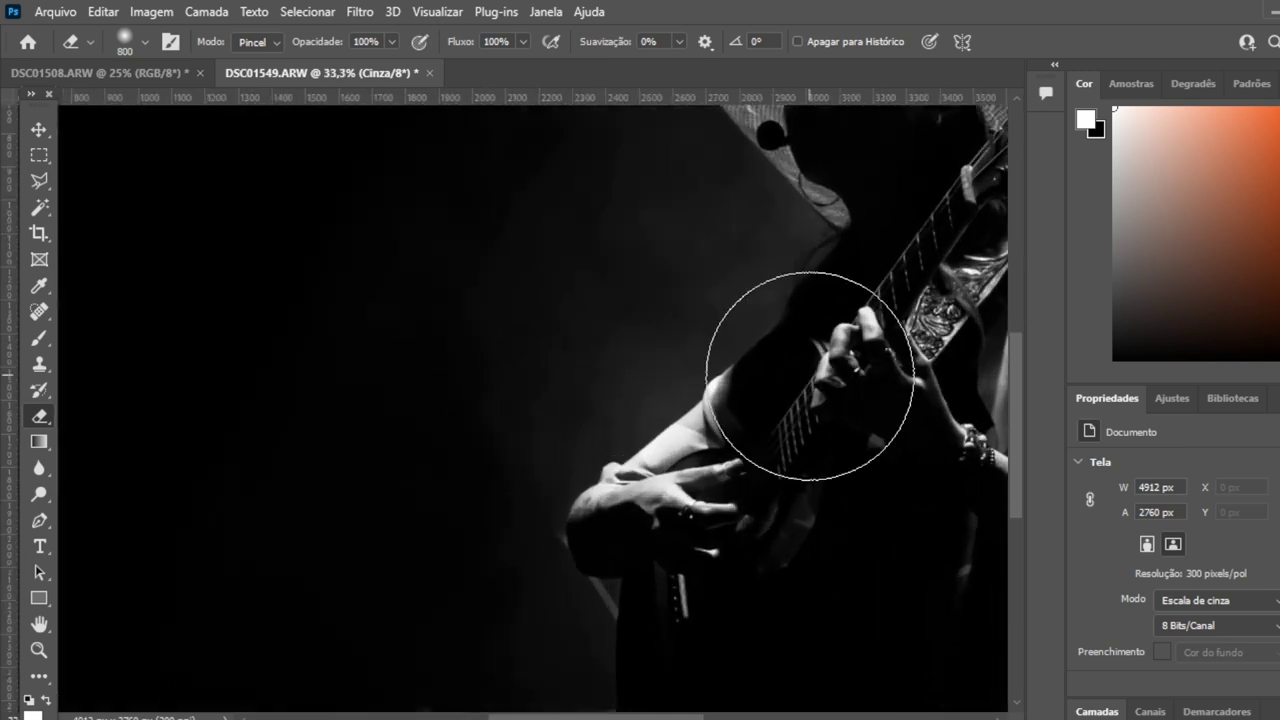
mouse_move(471, 605)
mouse_down()
mouse_move(643, 40)
mouse_move(748, 387)
mouse_up()
key(ctrl+plus)
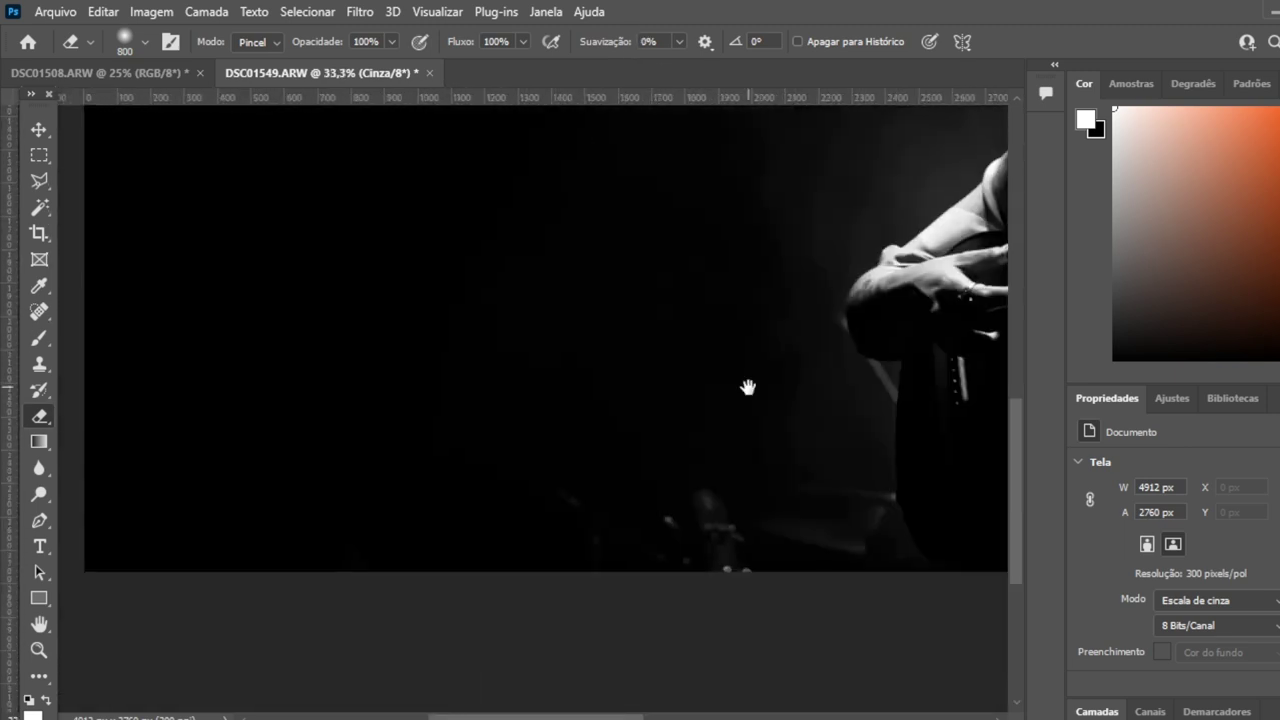
mouse_move(906, 523)
mouse_down()
mouse_move(809, 591)
mouse_move(748, 540)
mouse_up()
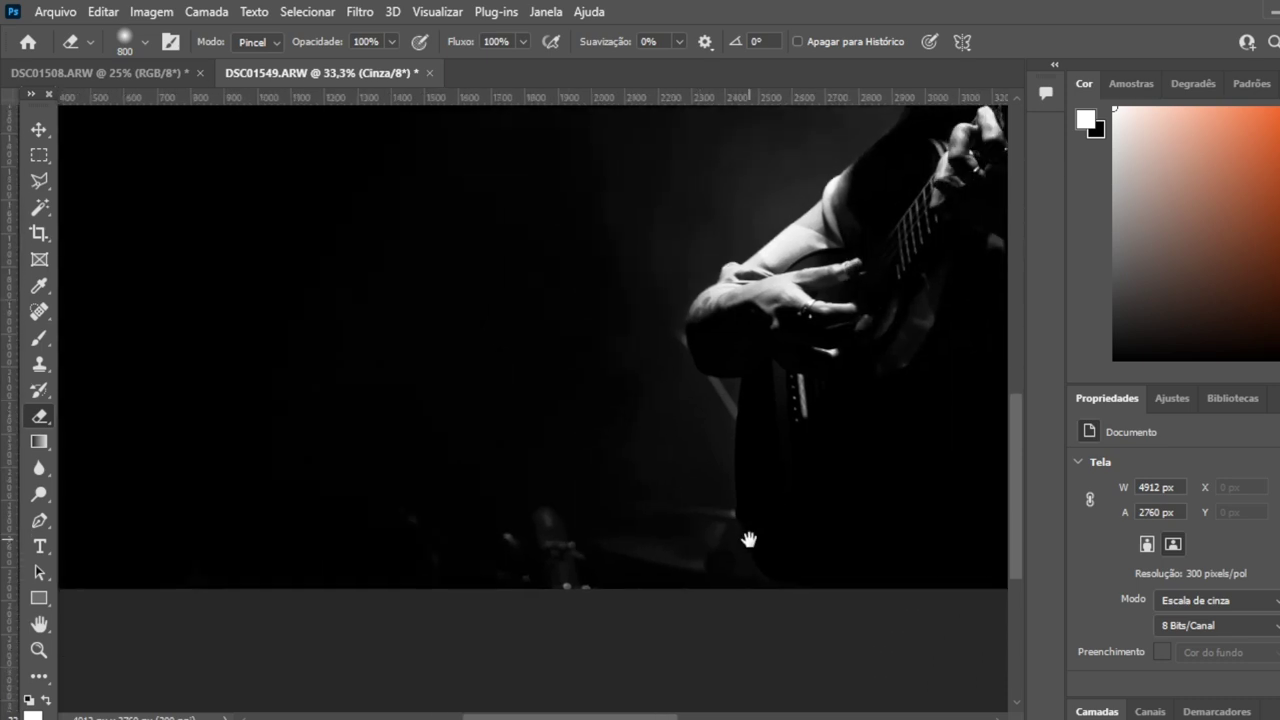
key(ctrl+minus)
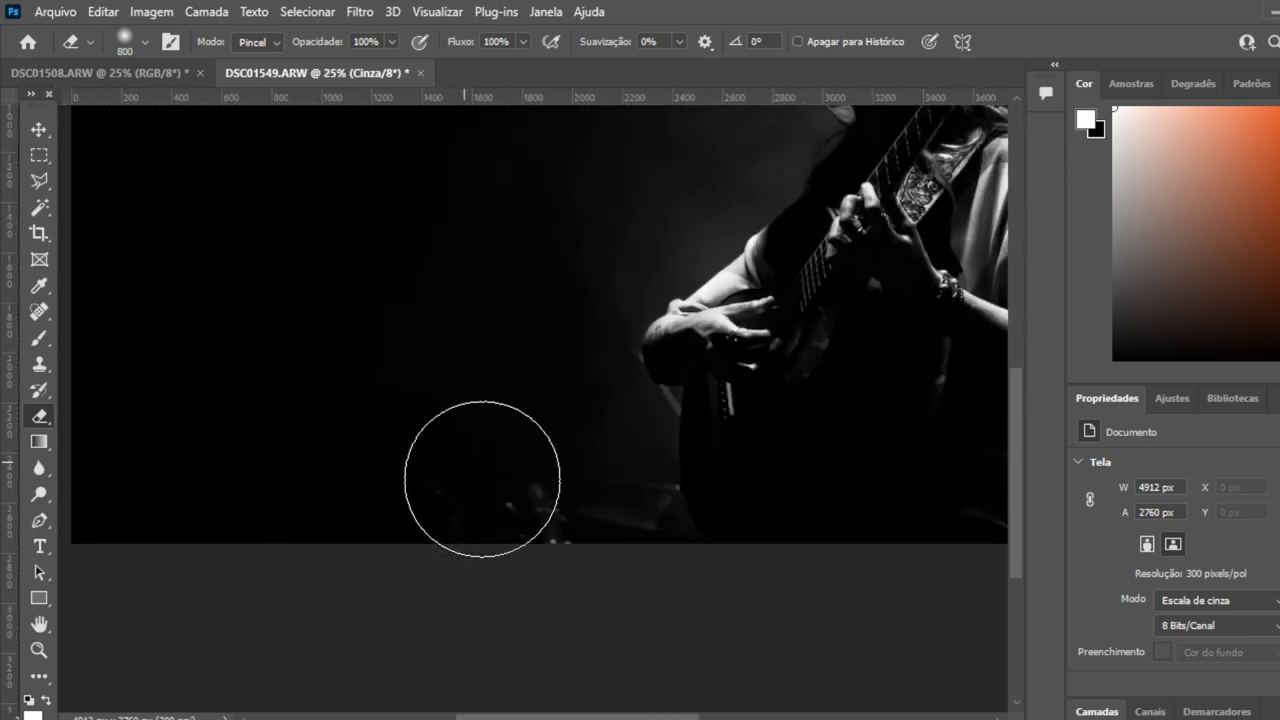
mouse_move(482, 479)
mouse_down()
mouse_move(534, 551)
mouse_move(591, 586)
mouse_move(546, 549)
mouse_move(476, 661)
mouse_up()
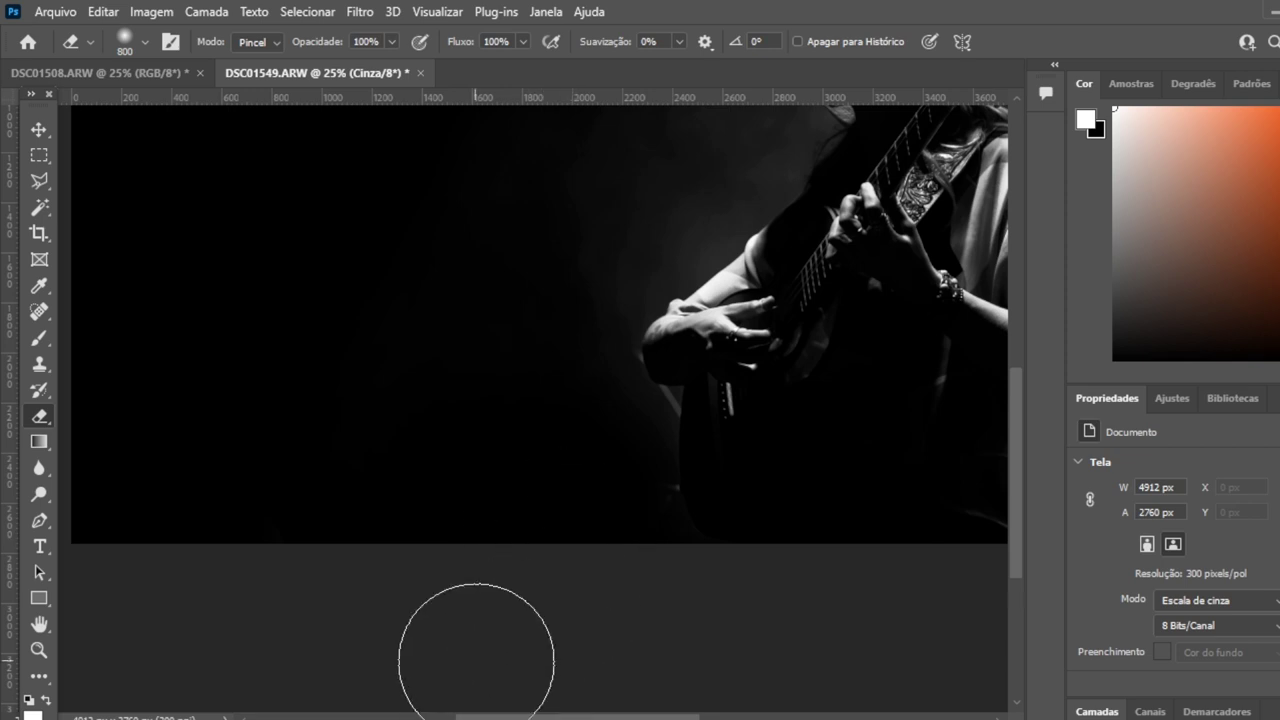
key(ctrl+minus)
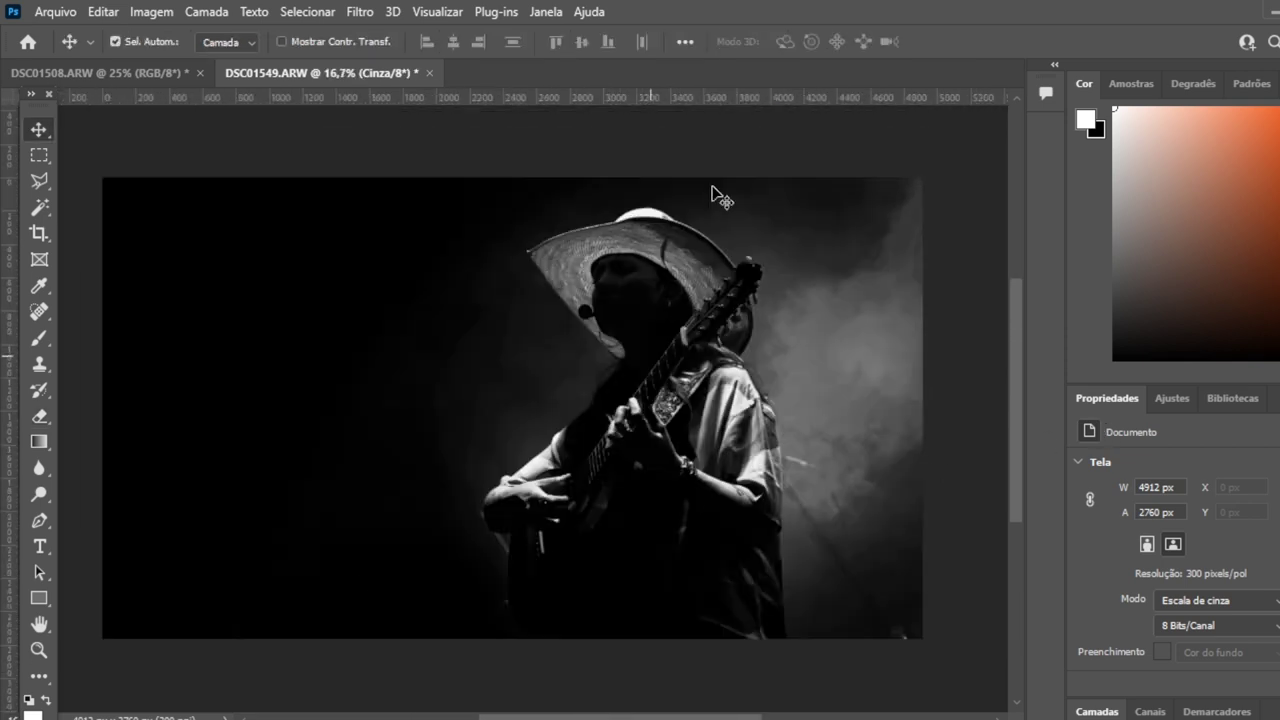
Step: Zoom in on the black-and-white photo to inspect the hands, guitar body, hat and face
key(ctrl+plus)
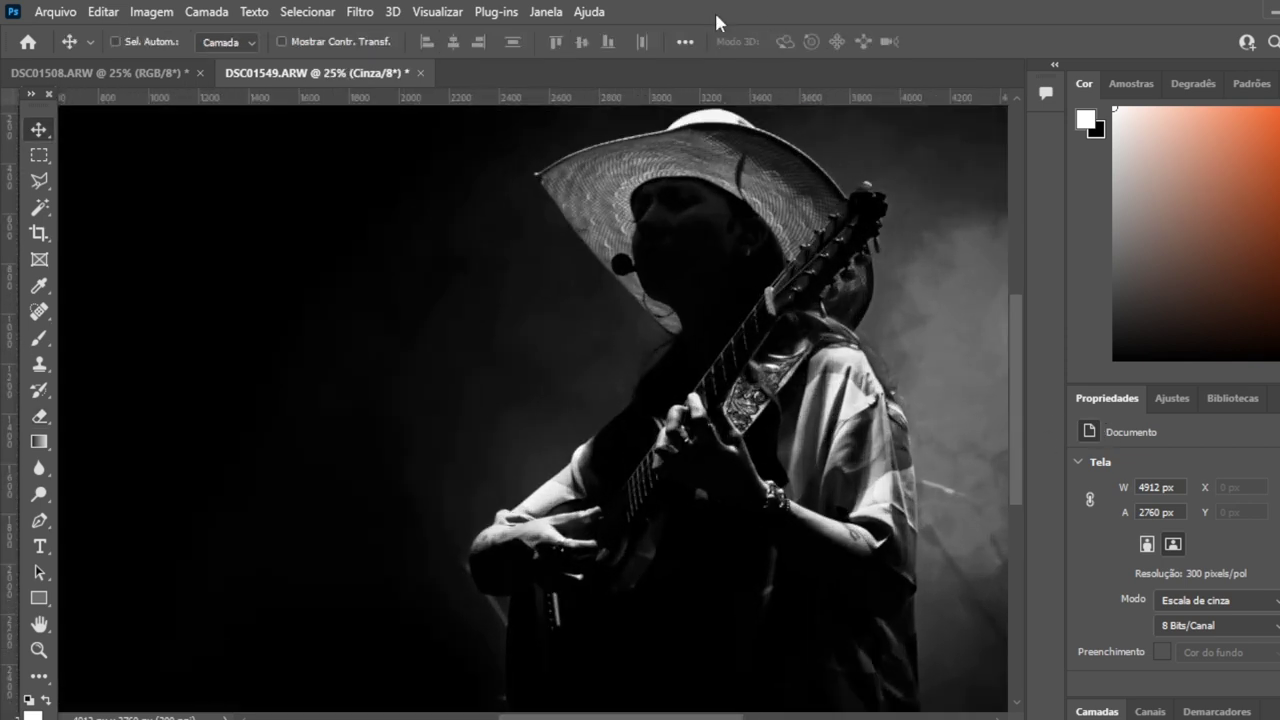
key(ctrl+plus)
drag(837, 581, 771, 235)
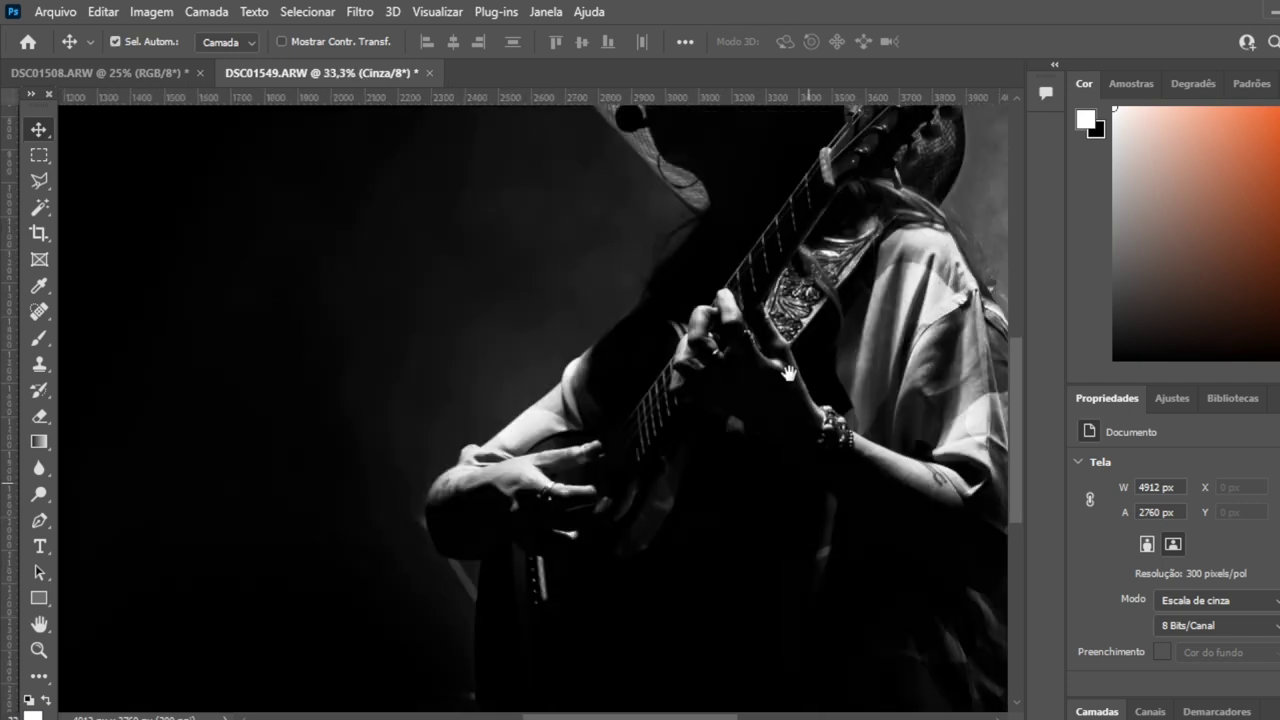
drag(689, 309, 757, 623)
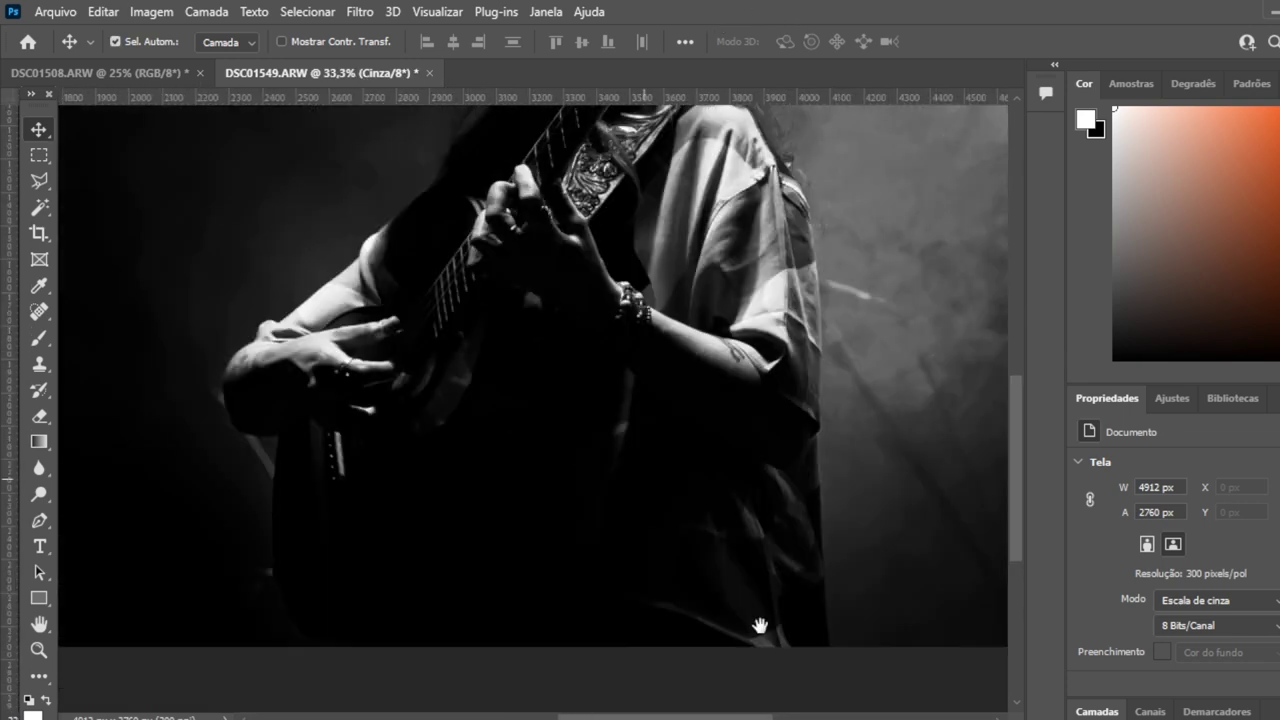
mouse_move(823, 299)
mouse_down()
mouse_move(828, 379)
mouse_move(775, 310)
mouse_up()
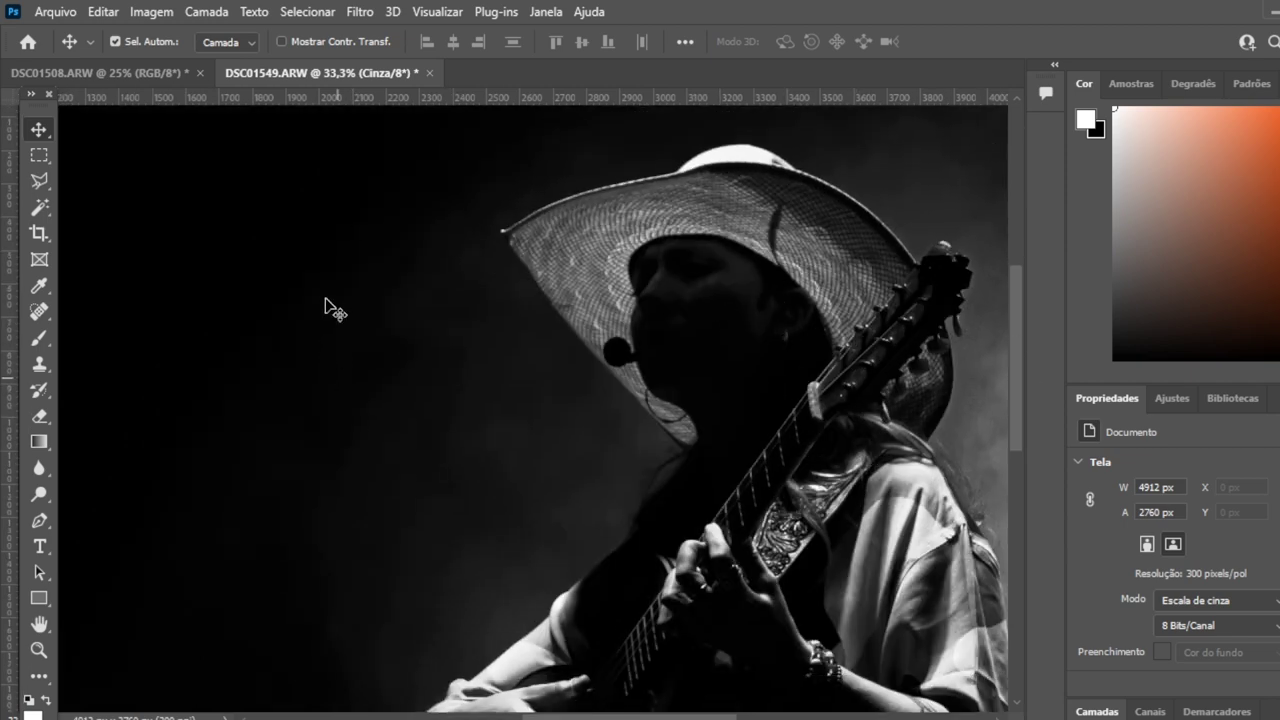
Step: Switch to DSC01508.ARW, inspect the hat and face, then fit the photo on screen
click(131, 78)
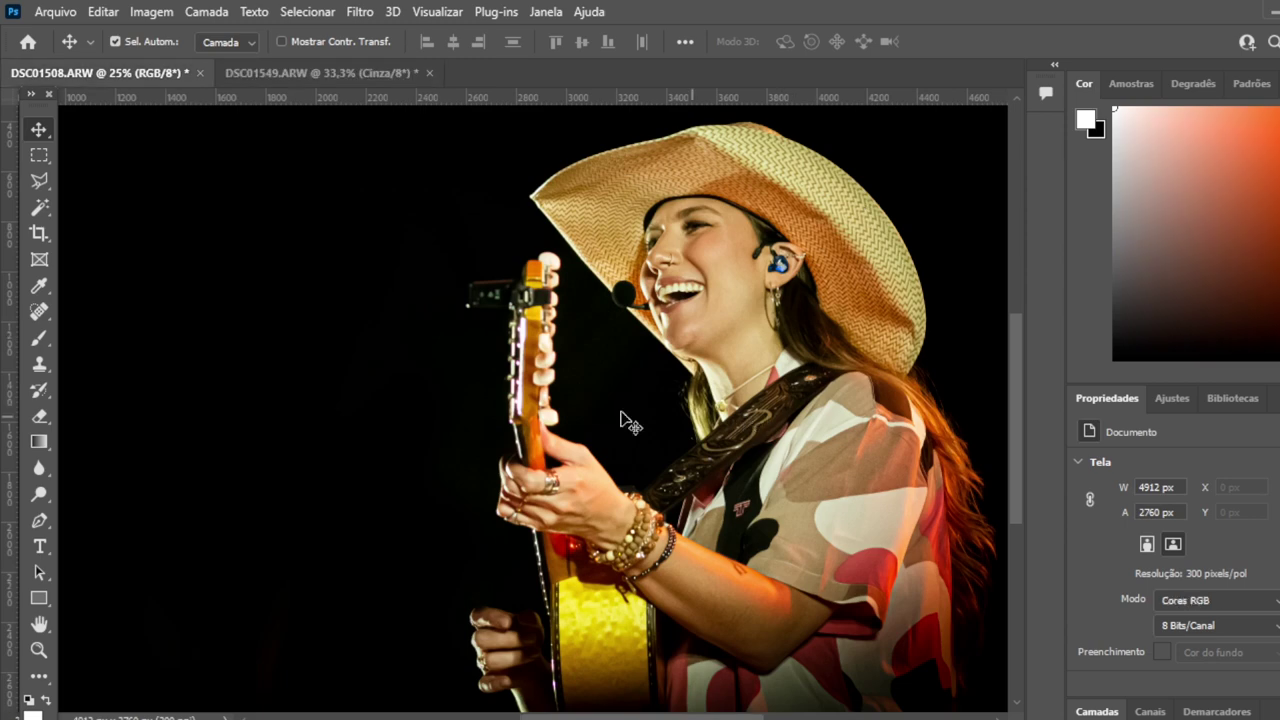
mouse_move(326, 530)
mouse_down()
mouse_move(543, 437)
mouse_move(743, 257)
mouse_move(386, 343)
mouse_move(289, 349)
mouse_up()
mouse_move(696, 366)
mouse_down()
mouse_move(612, 490)
mouse_move(622, 510)
mouse_move(641, 427)
mouse_up()
key(ctrl+plus)
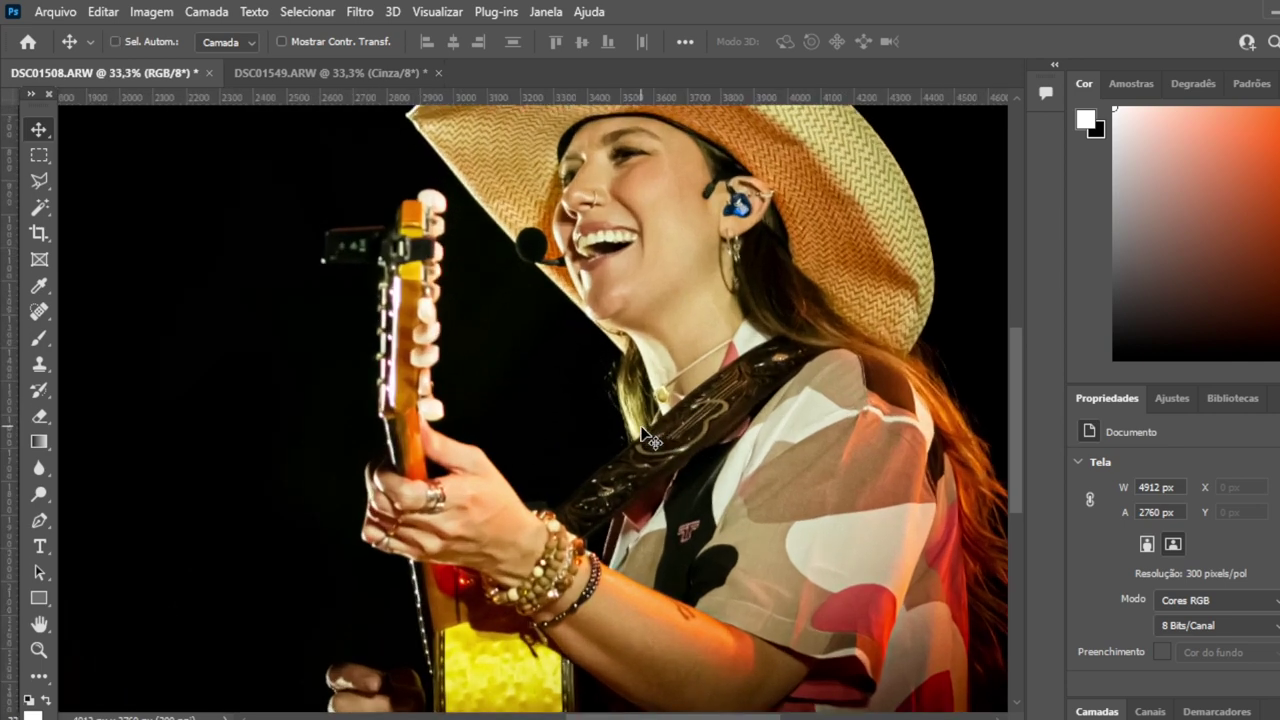
key(ctrl+plus)
drag(614, 302, 660, 480)
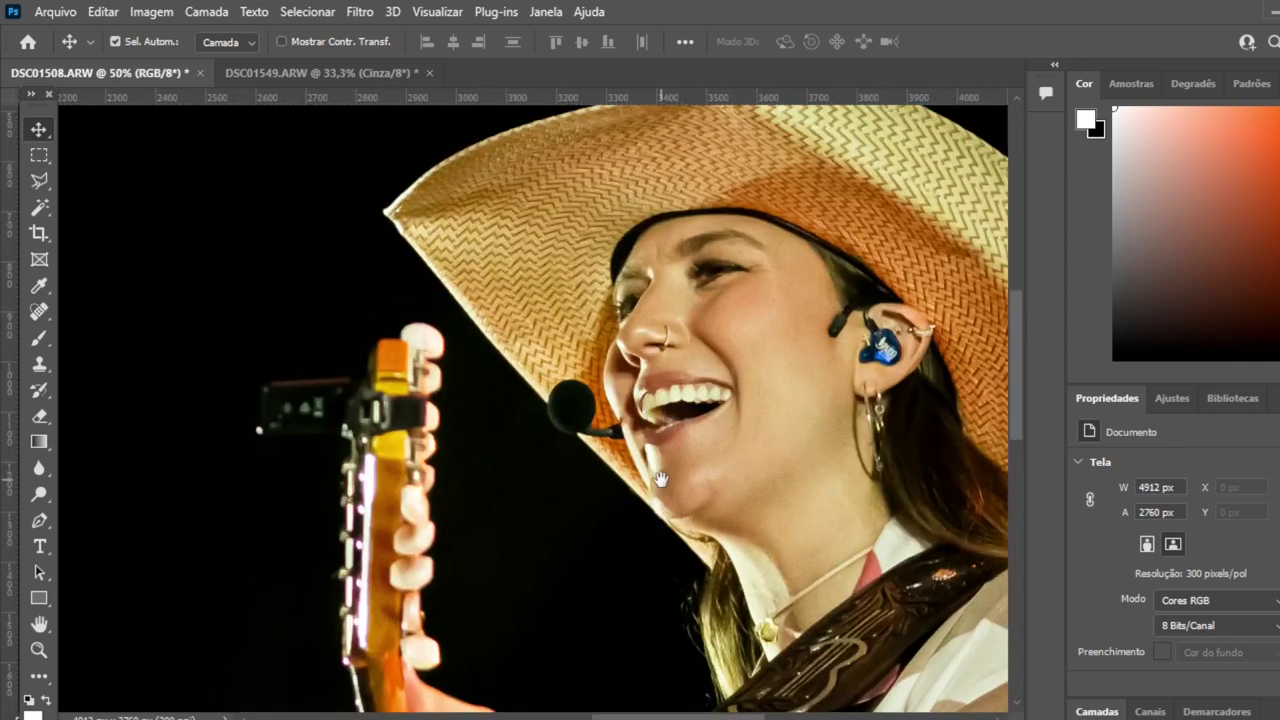
key(ctrl+0)
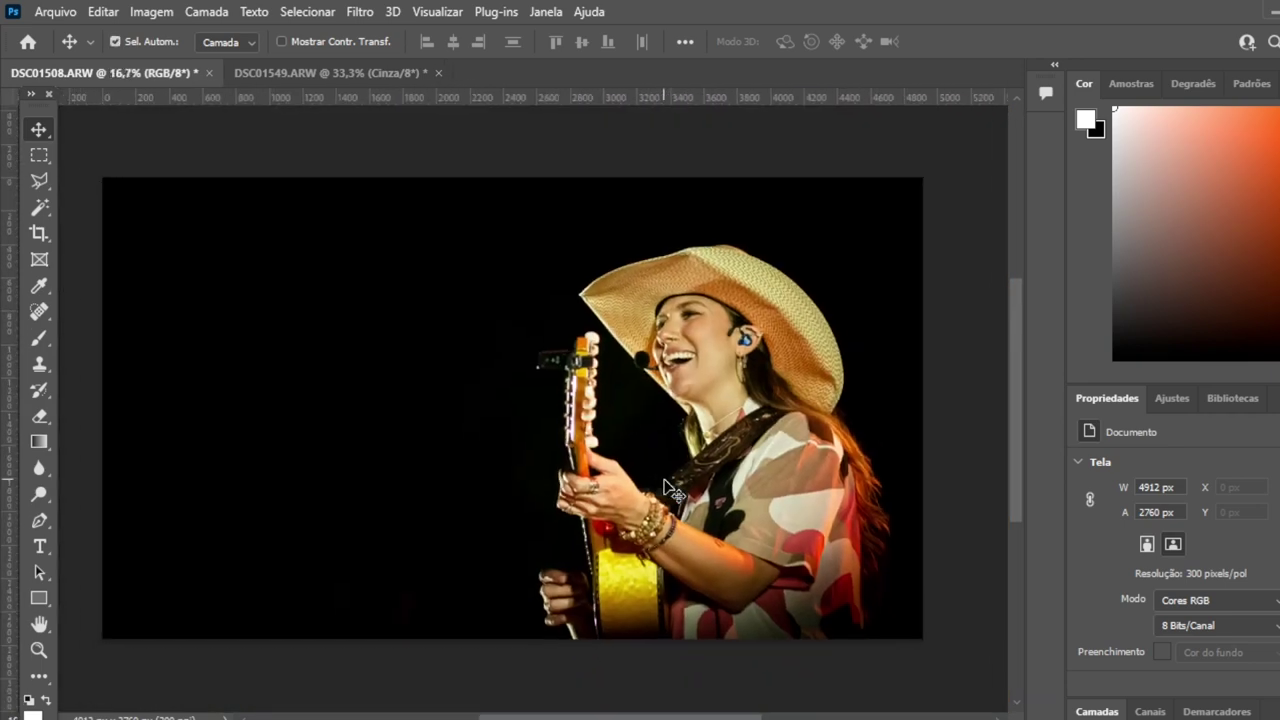